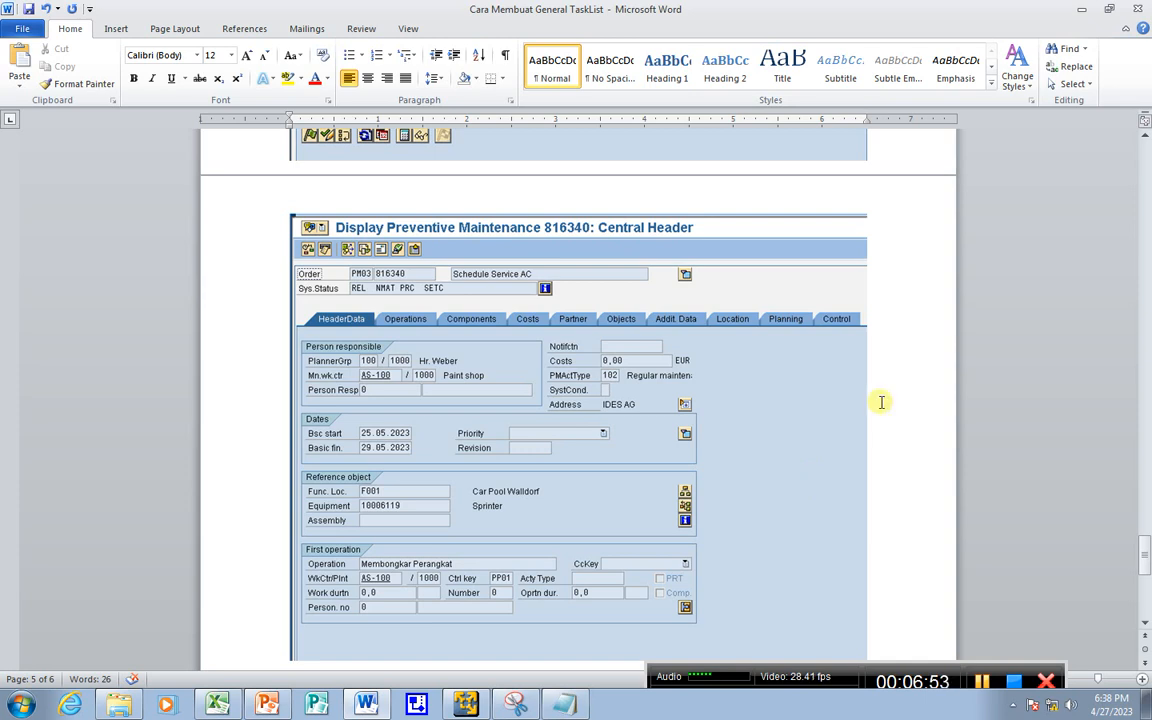
# Step: Switch to the Notepad notes and add transaction Iw31 before IW32 on the Maintenance Order line
pyautogui.click(563, 705)
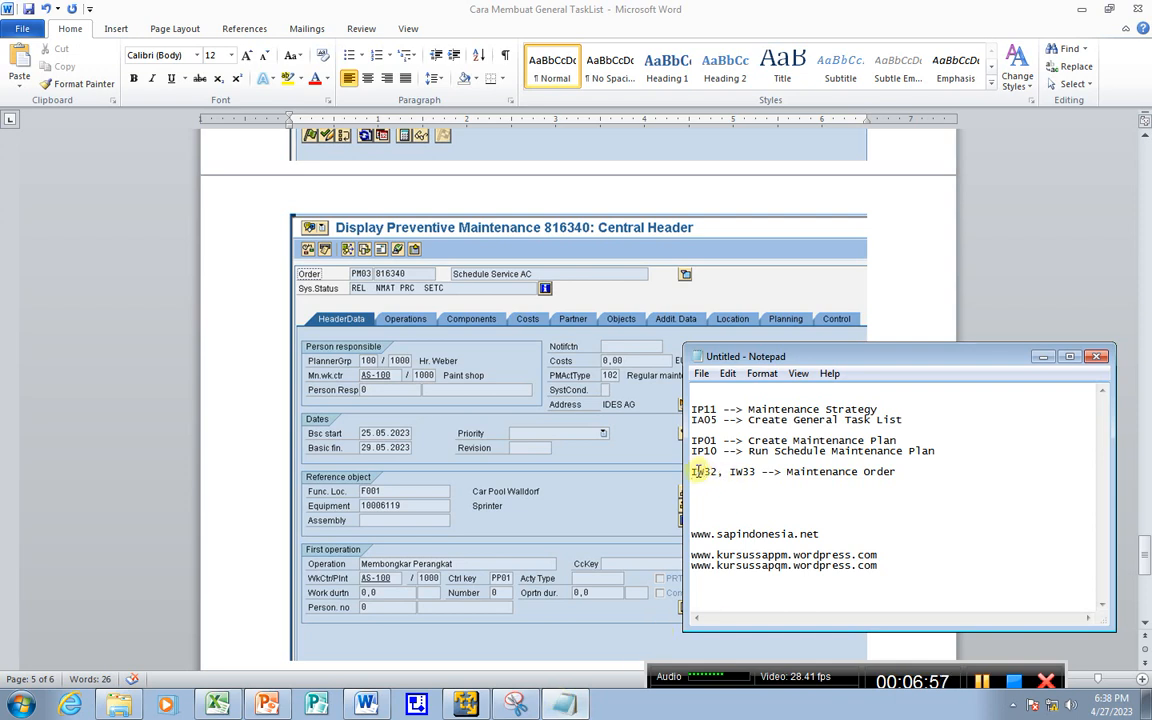
pyautogui.click(699, 472)
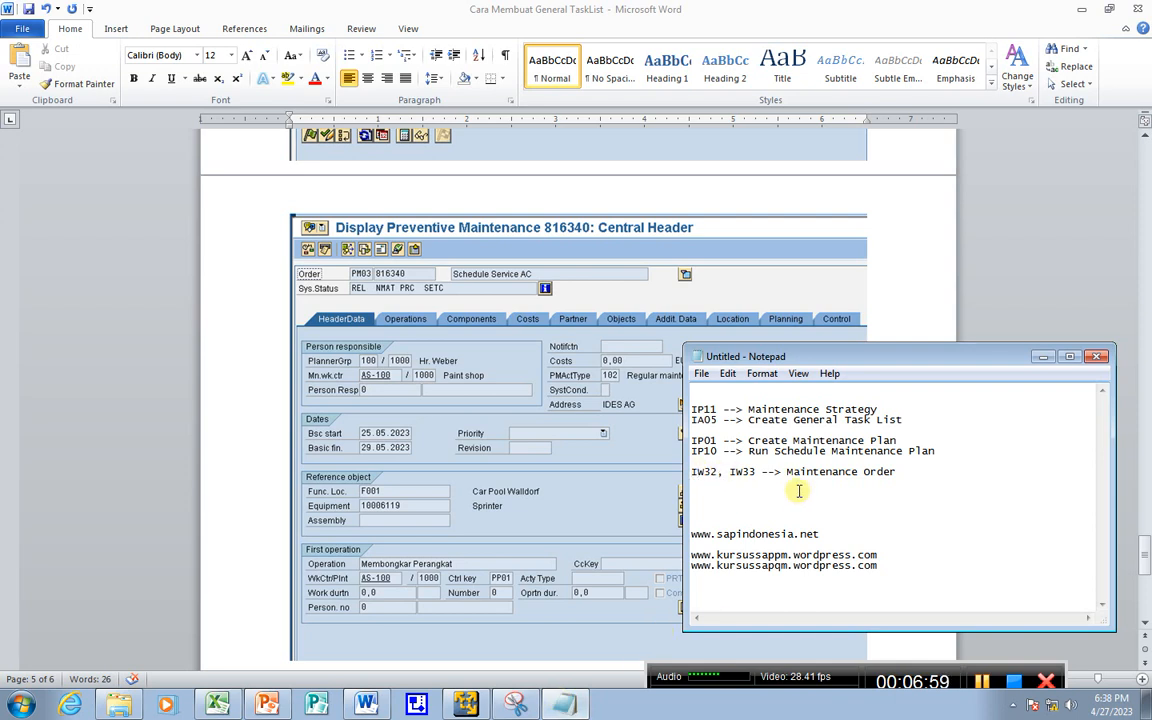
pyautogui.write('W31, IW32,')
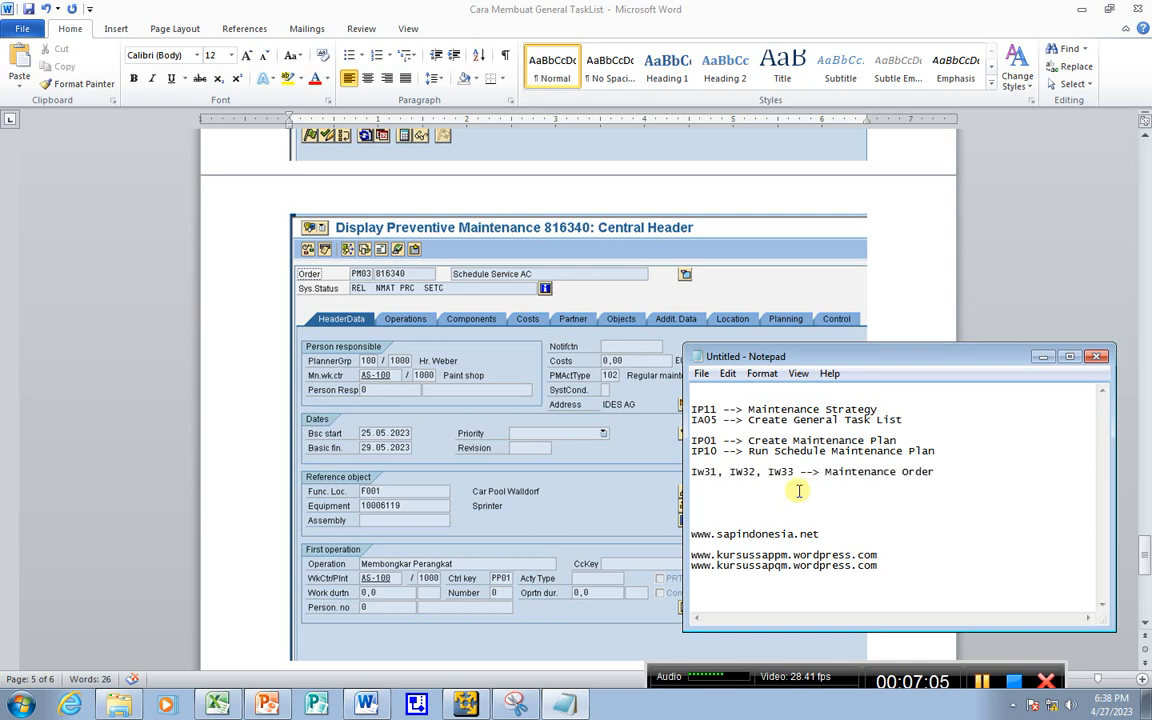
pyautogui.press('Left')
pyautogui.press('Left')
pyautogui.press('Left')
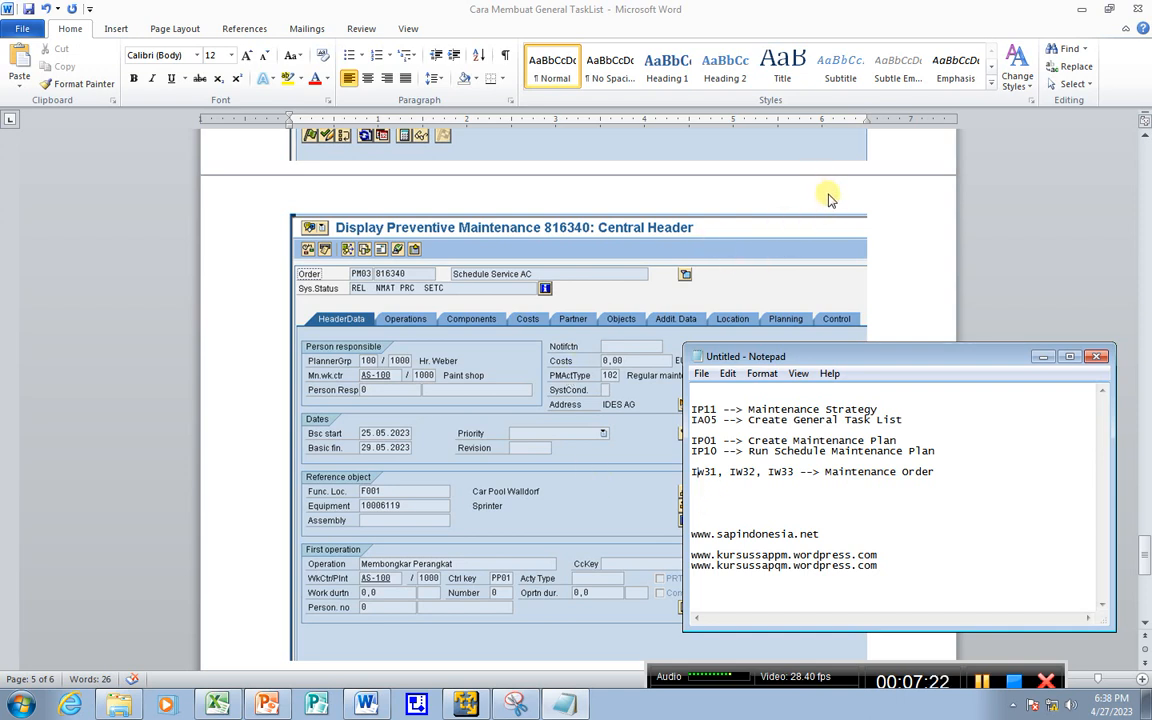
# Step: Return to the Word guide and review its SAP screenshots from the maintenance order back to the IP11 maintenance strategy section
pyautogui.click(780, 195)
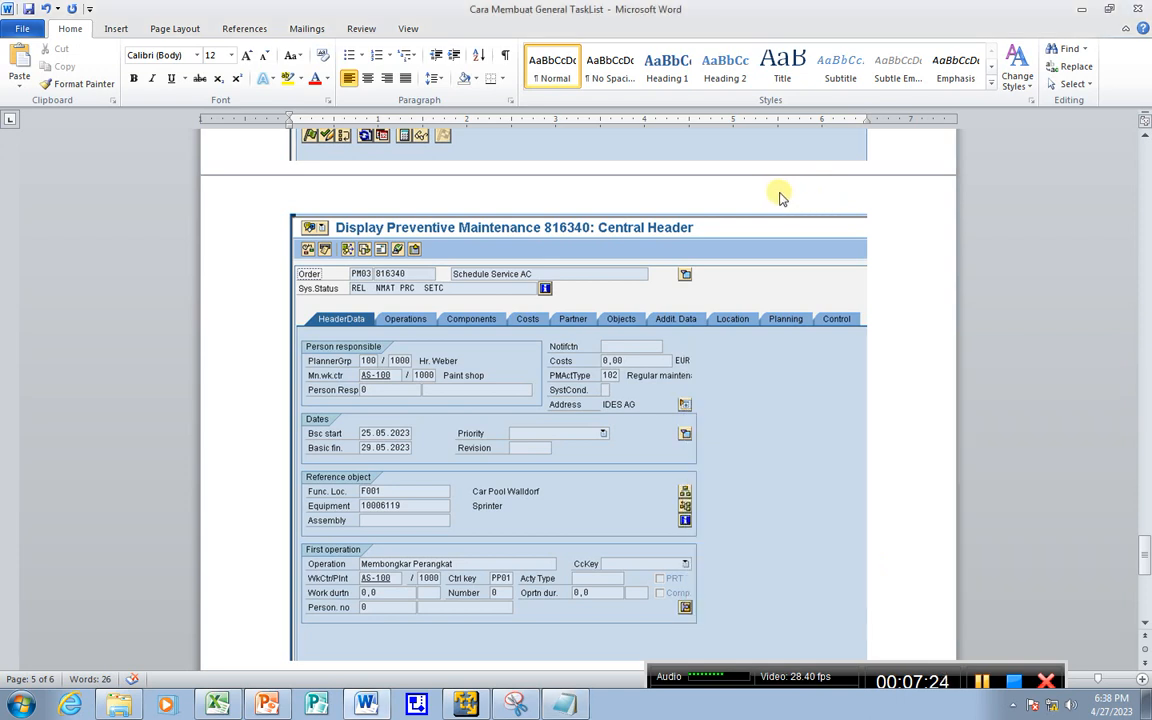
pyautogui.scroll(3, 807, 279)
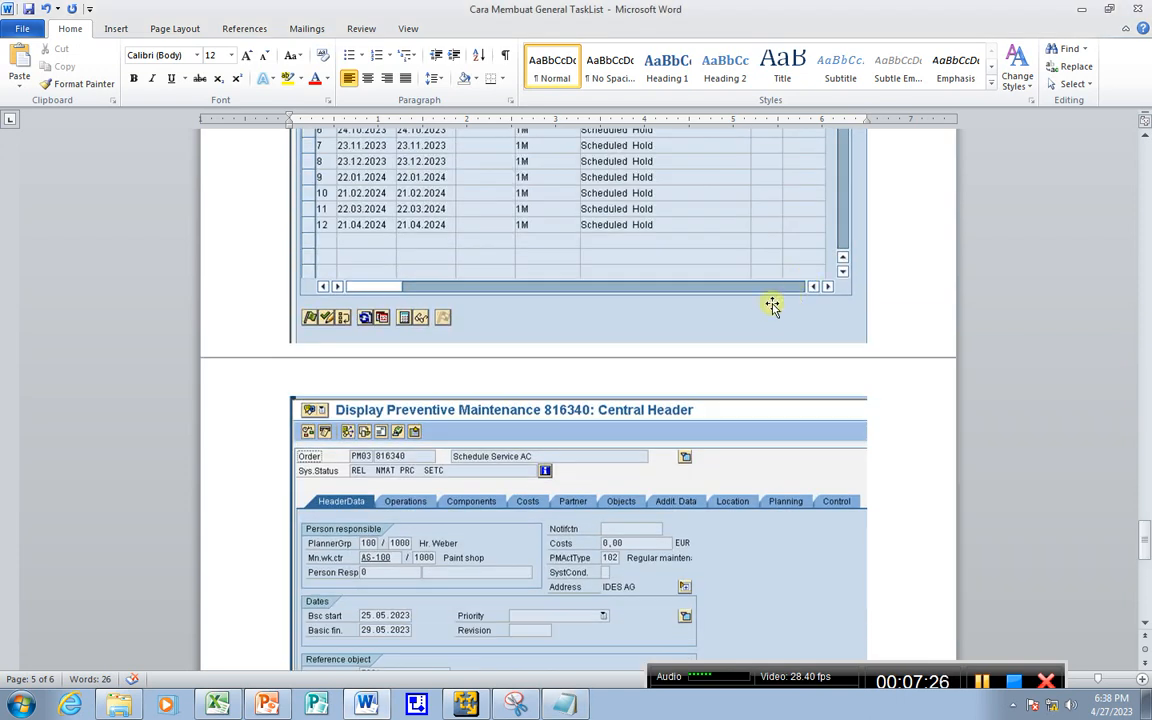
pyautogui.scroll(7, 689, 291)
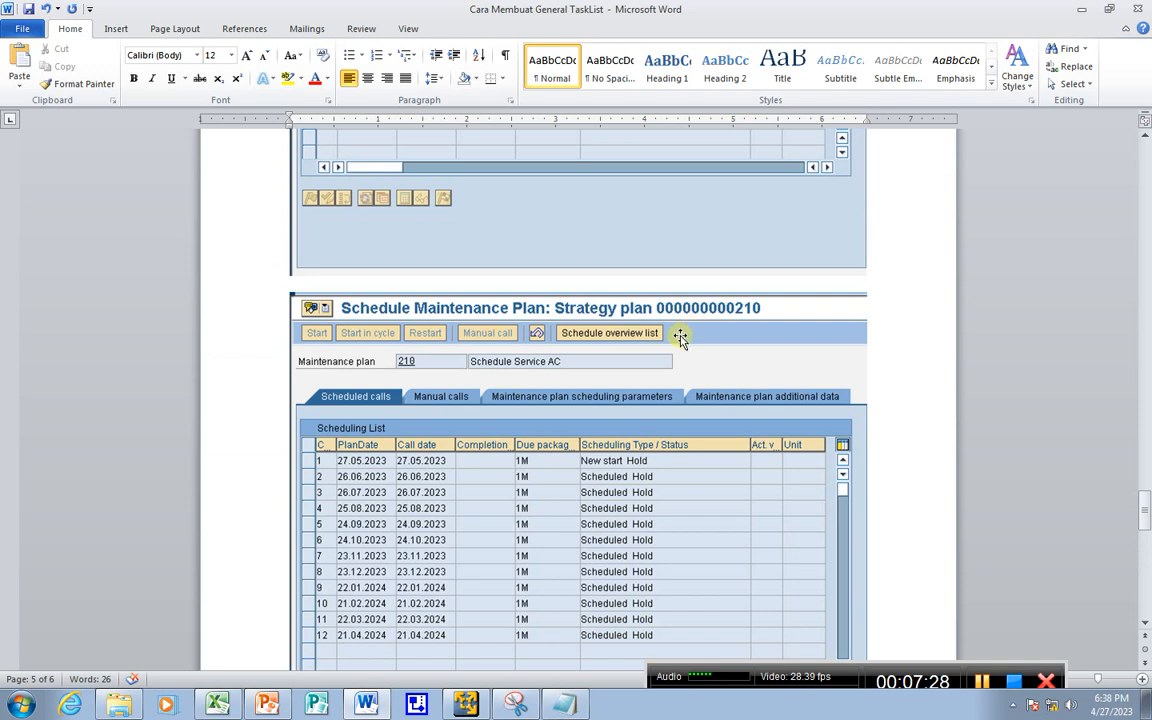
pyautogui.scroll(10, 680, 338)
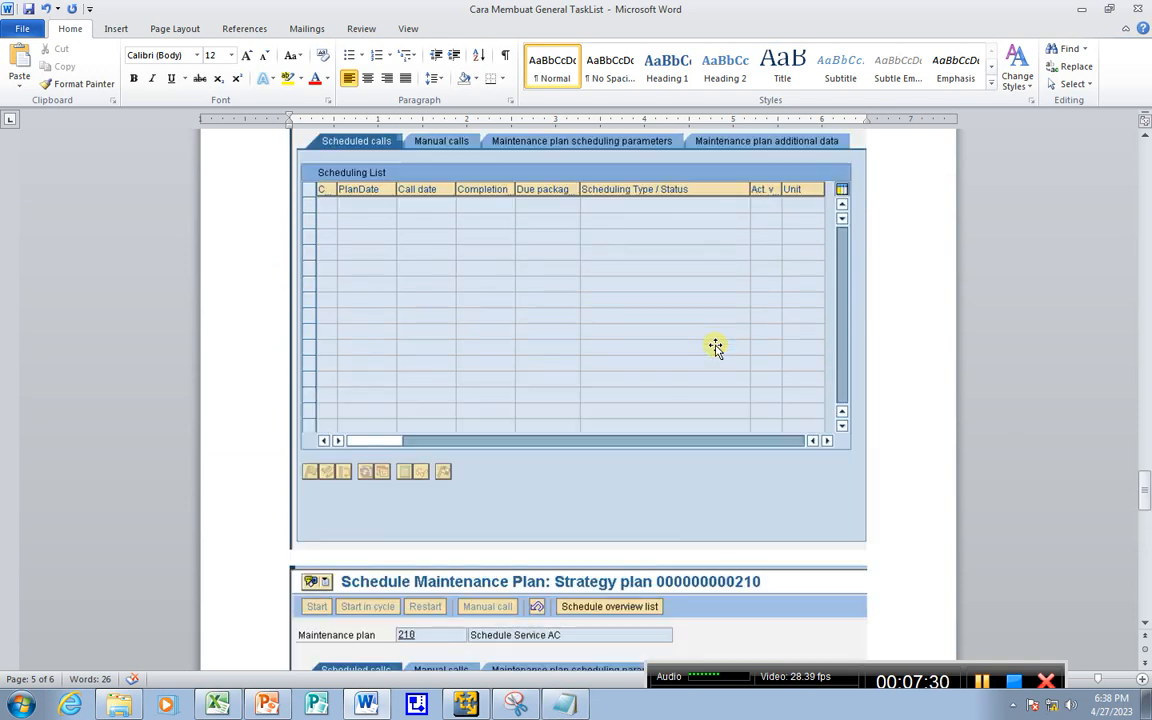
pyautogui.scroll(9, 717, 347)
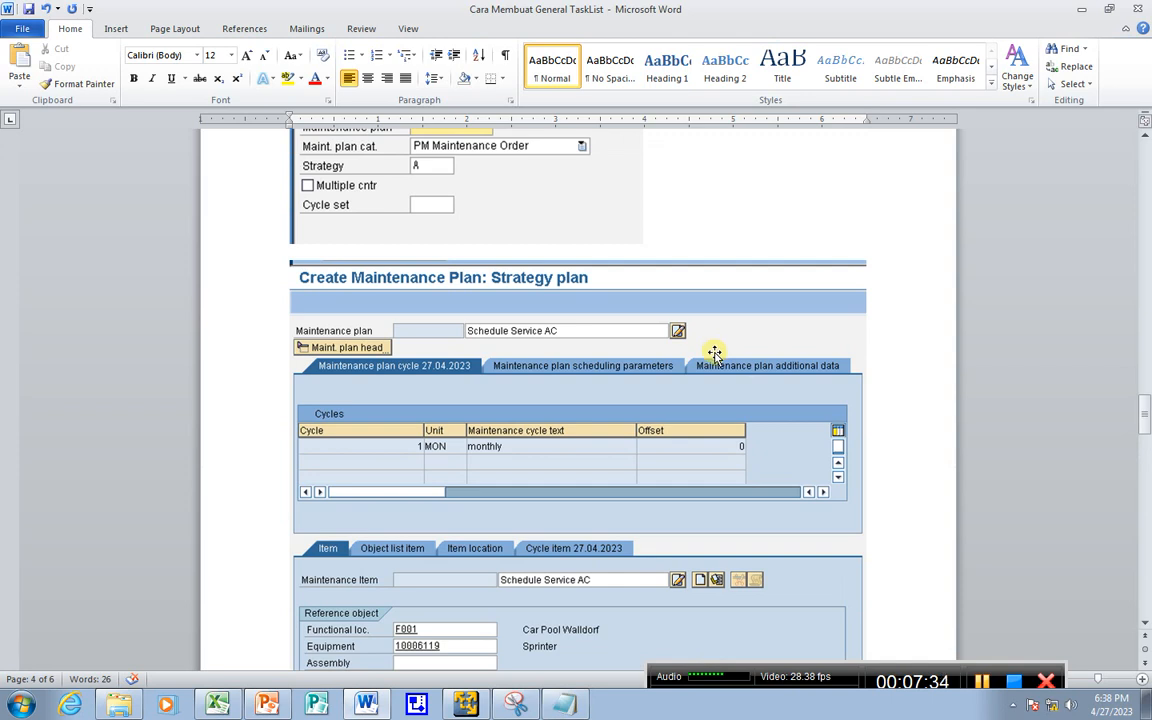
pyautogui.scroll(12, 713, 352)
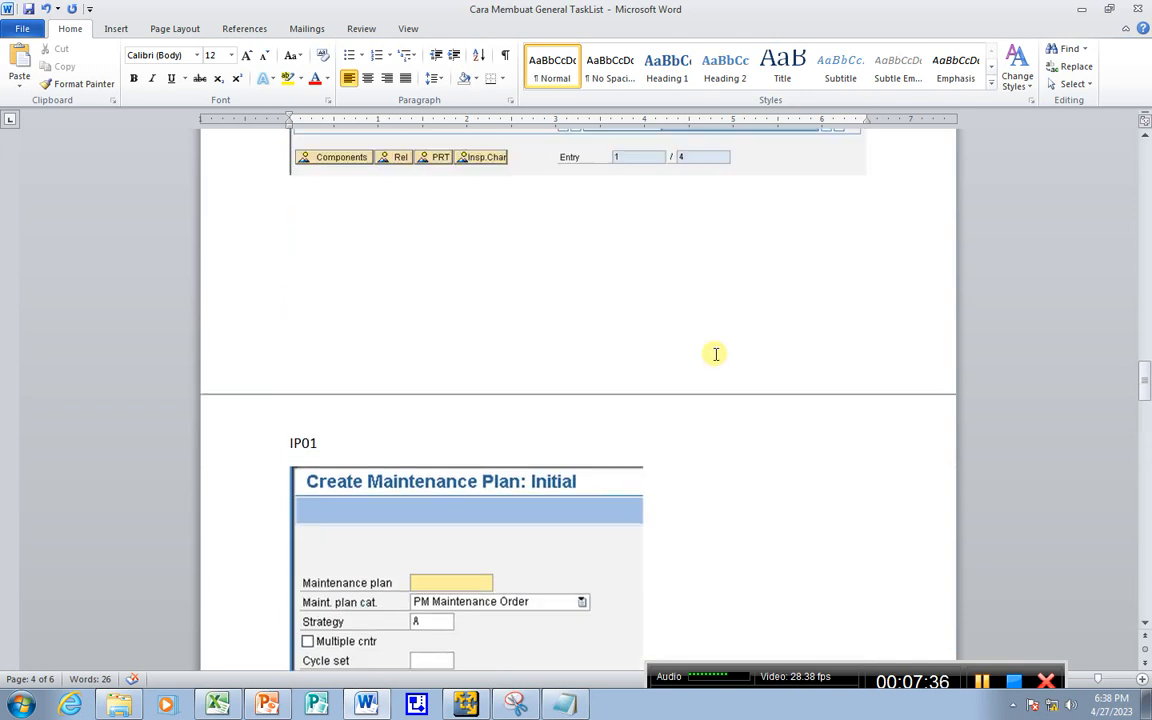
pyautogui.scroll(15, 717, 353)
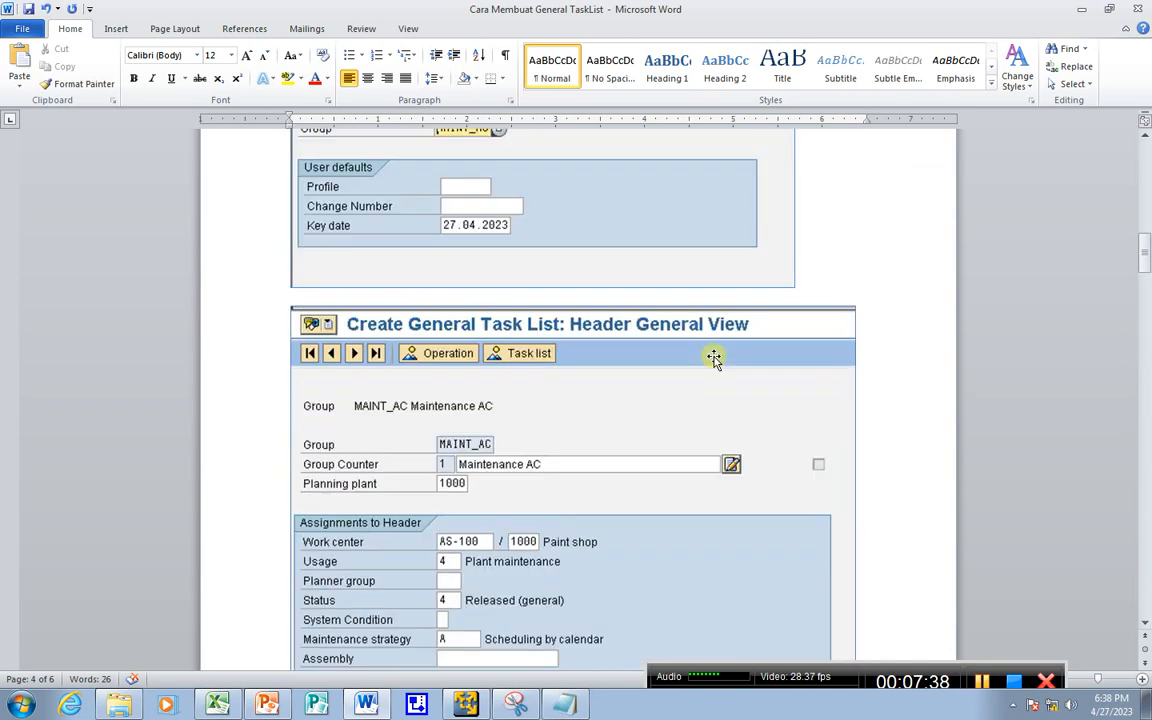
pyautogui.scroll(4, 710, 360)
pyautogui.scroll(6, 712, 361)
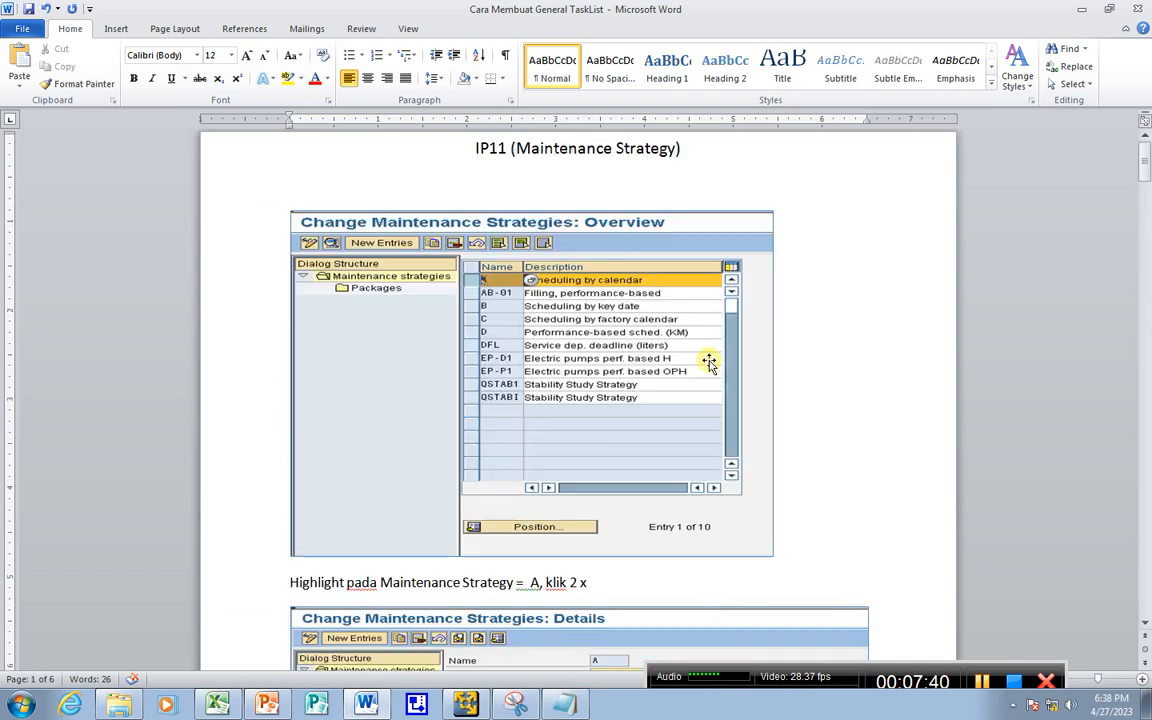
pyautogui.click(793, 363)
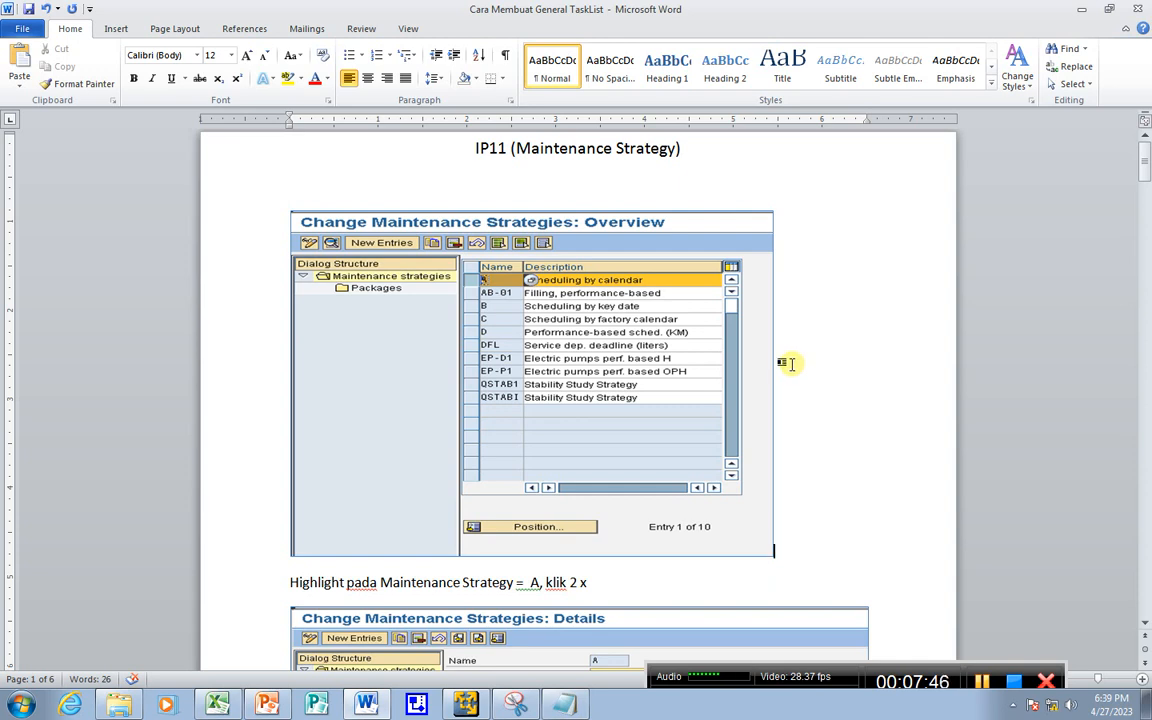
pyautogui.scroll(-2, 790, 363)
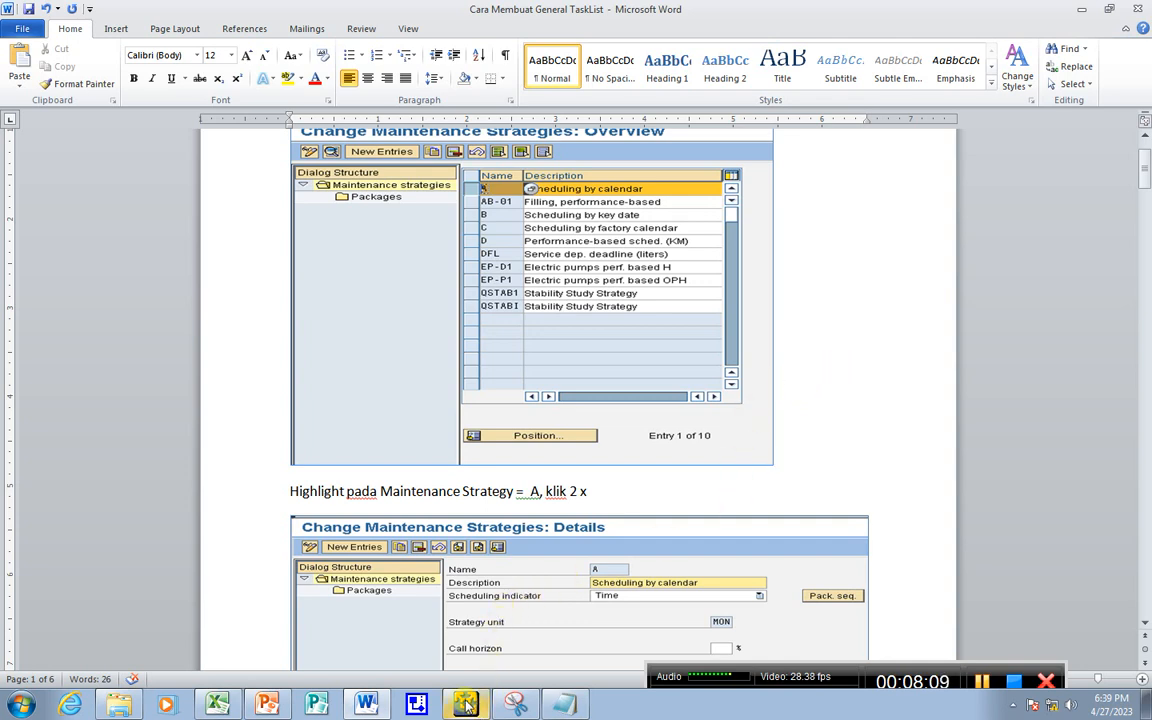
# Step: Switch to the VMware Player window with SAP Easy Access and shift the window slightly
pyautogui.click(466, 705)
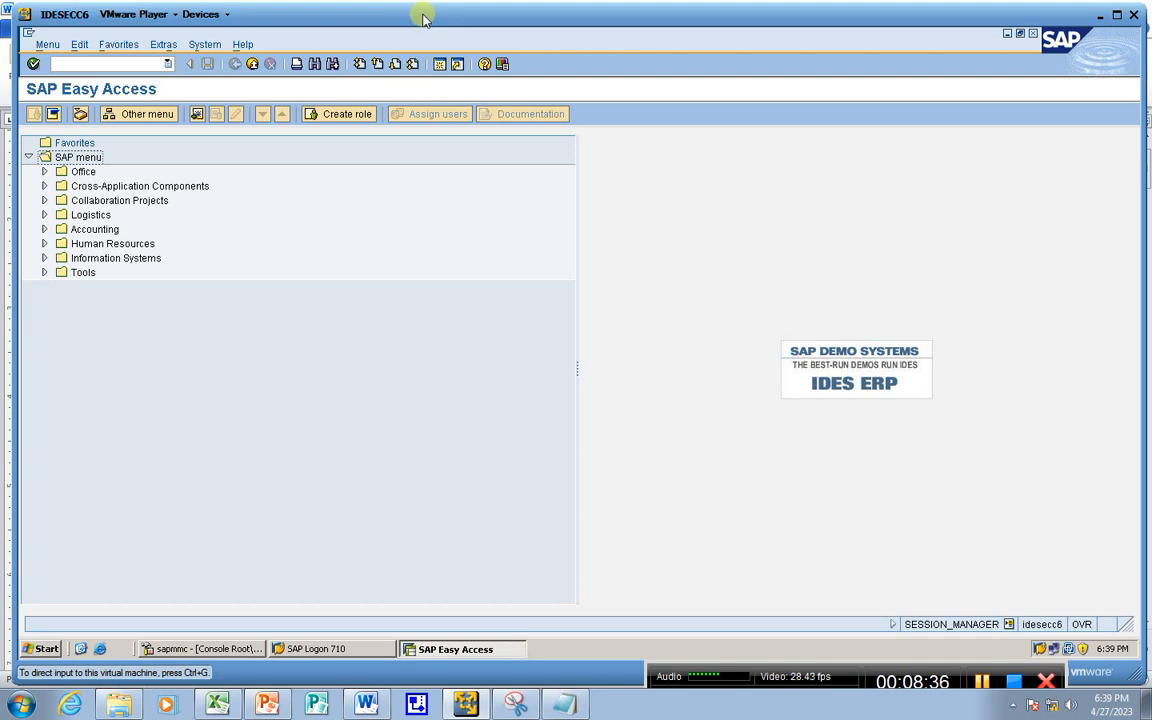
pyautogui.moveTo(422, 16); pyautogui.dragTo(424, 20)
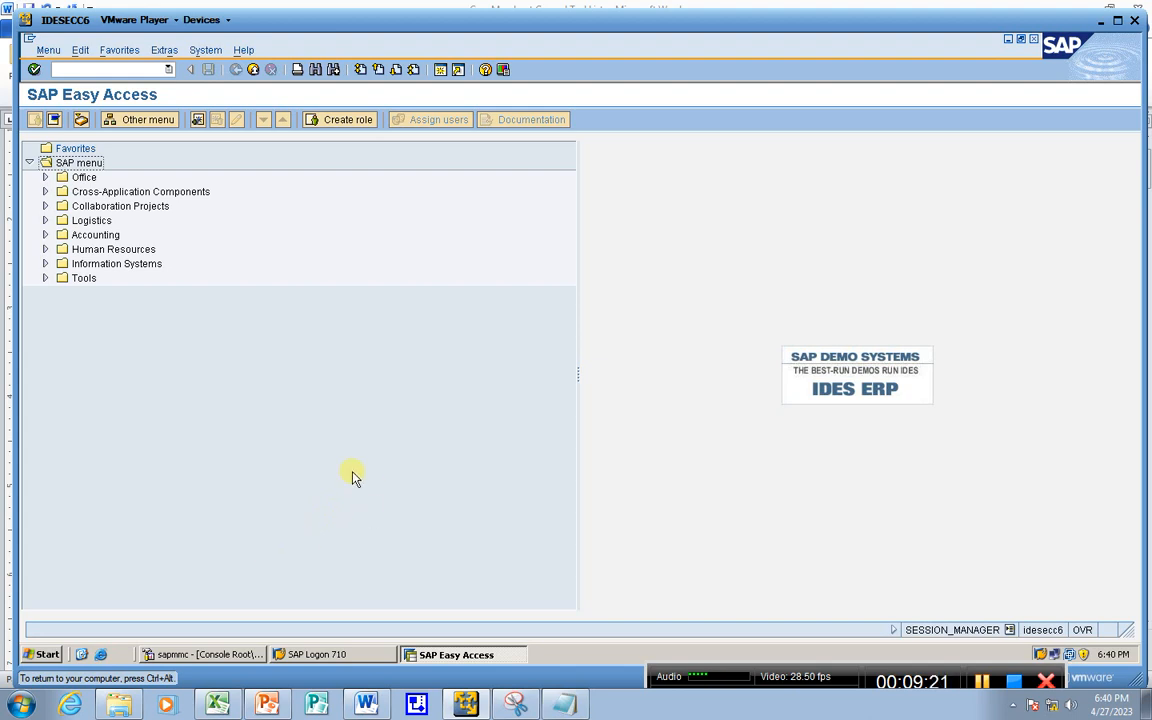
# Step: In Windows Explorer, check the size of the SAP IDES ECC6 SR2 folder on drive E in its properties, and close the window
pyautogui.click(121, 706)
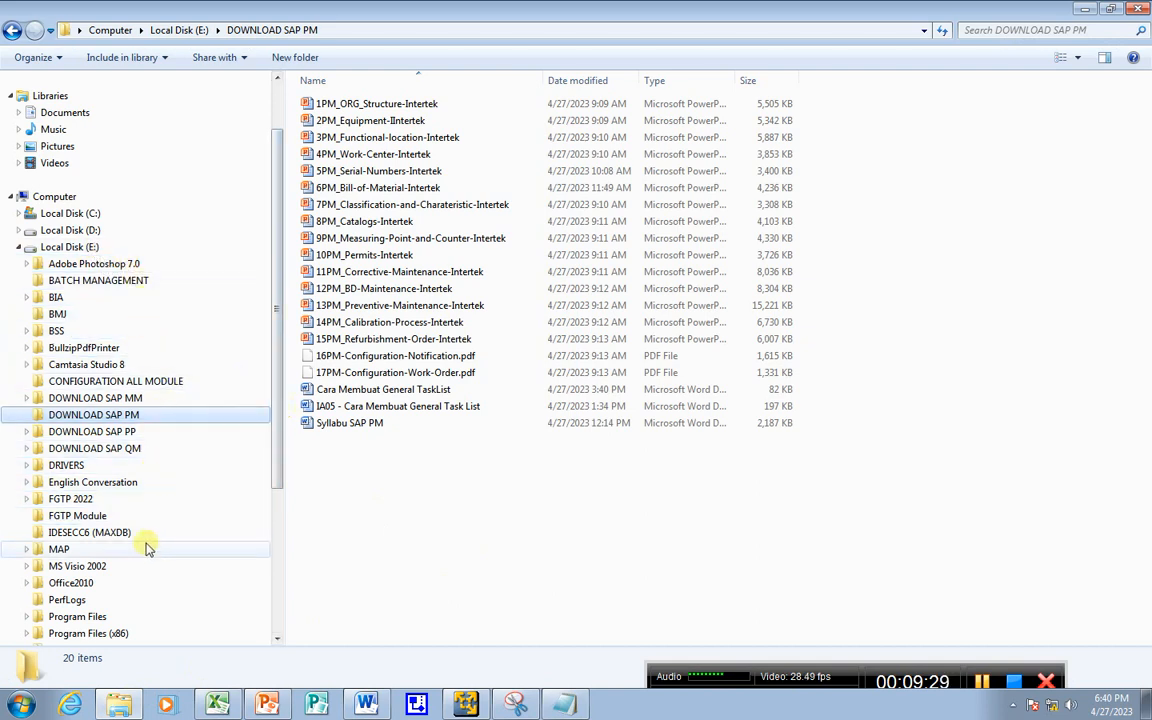
pyautogui.scroll(-2, 143, 548)
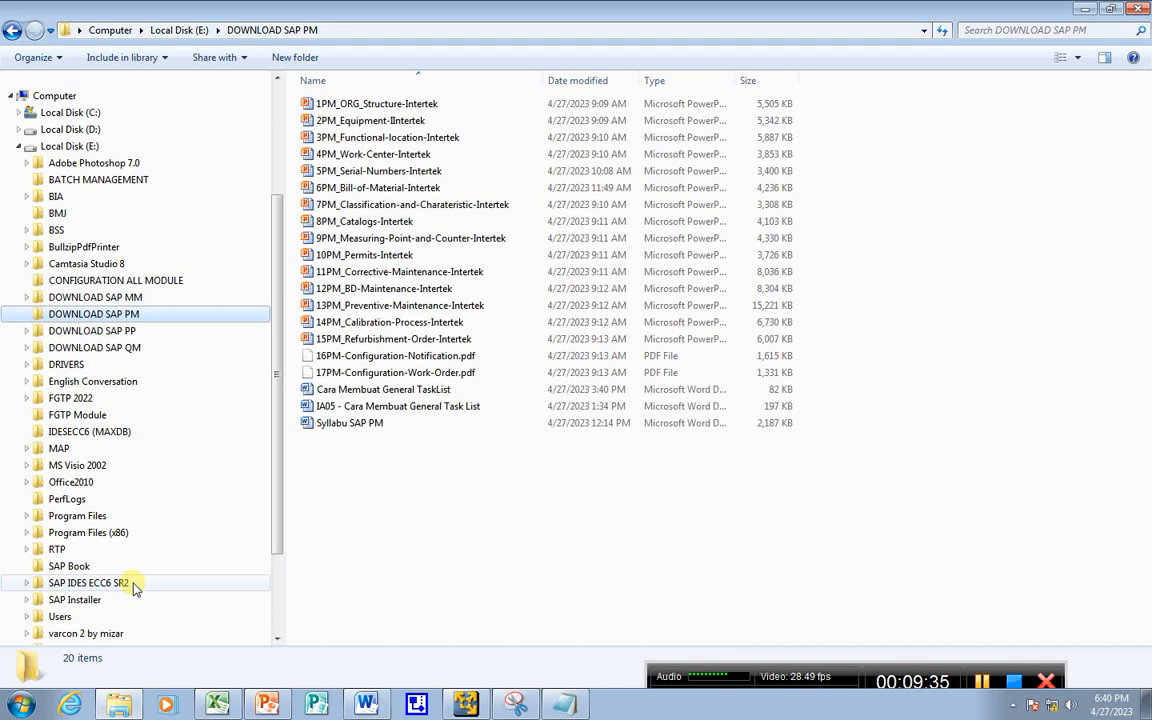
pyautogui.click(137, 587)
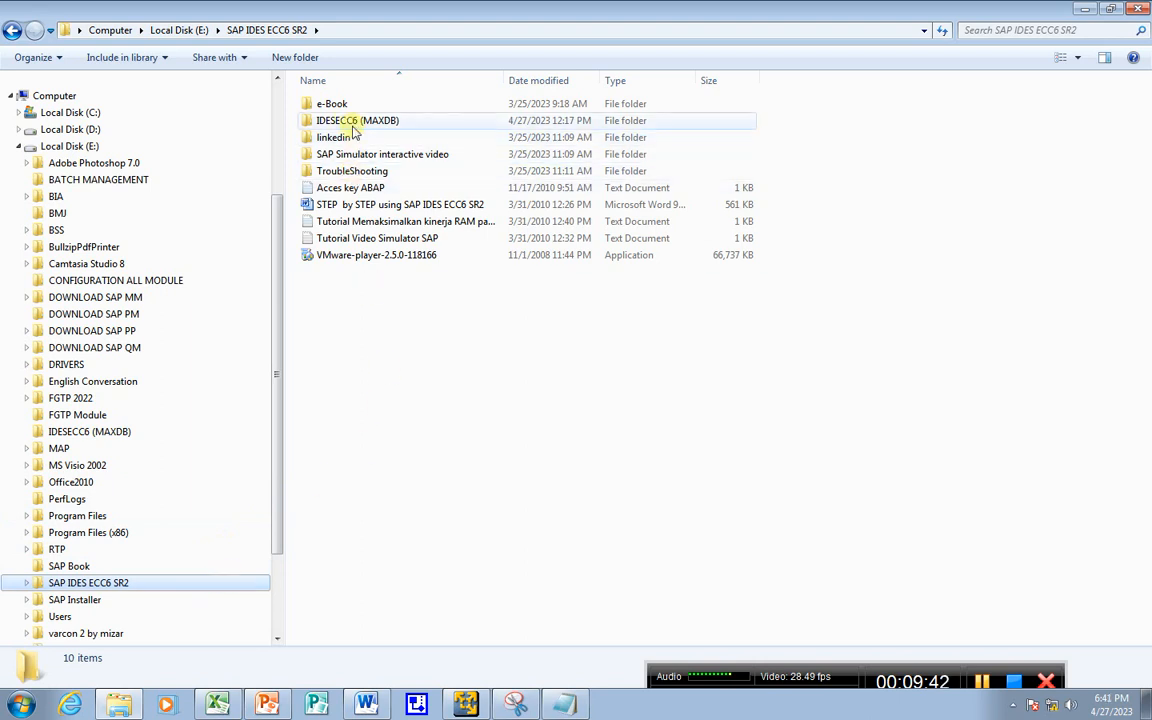
pyautogui.rightClick(239, 589)
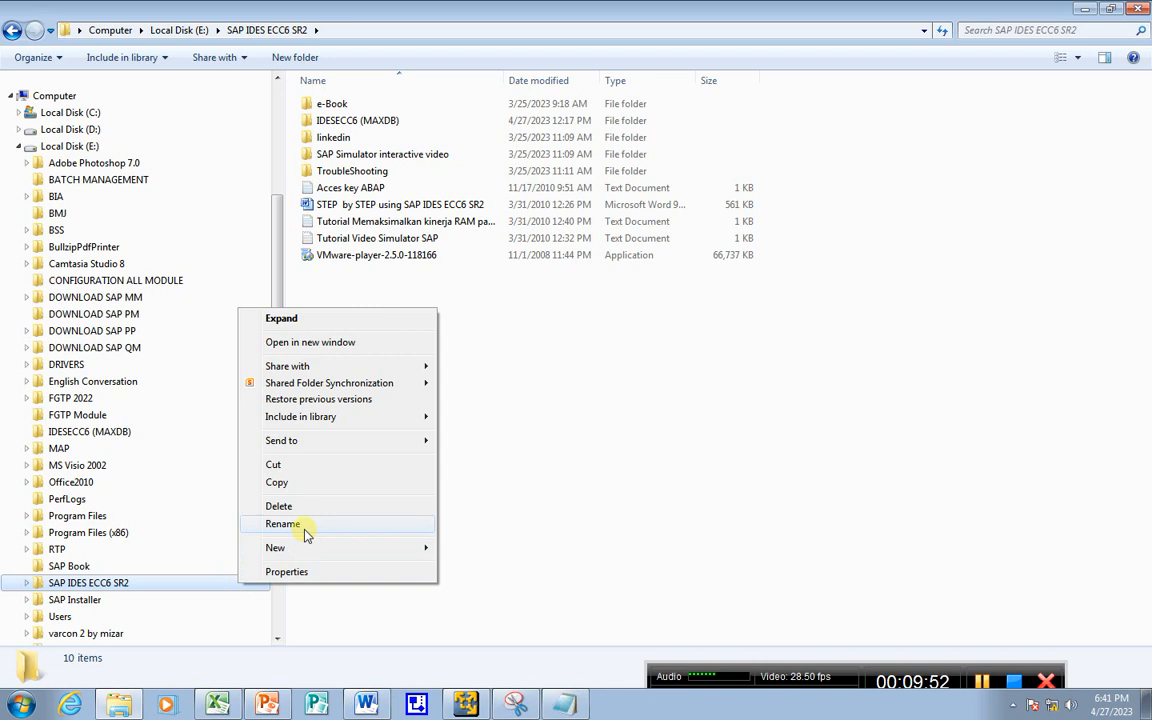
pyautogui.click(310, 572)
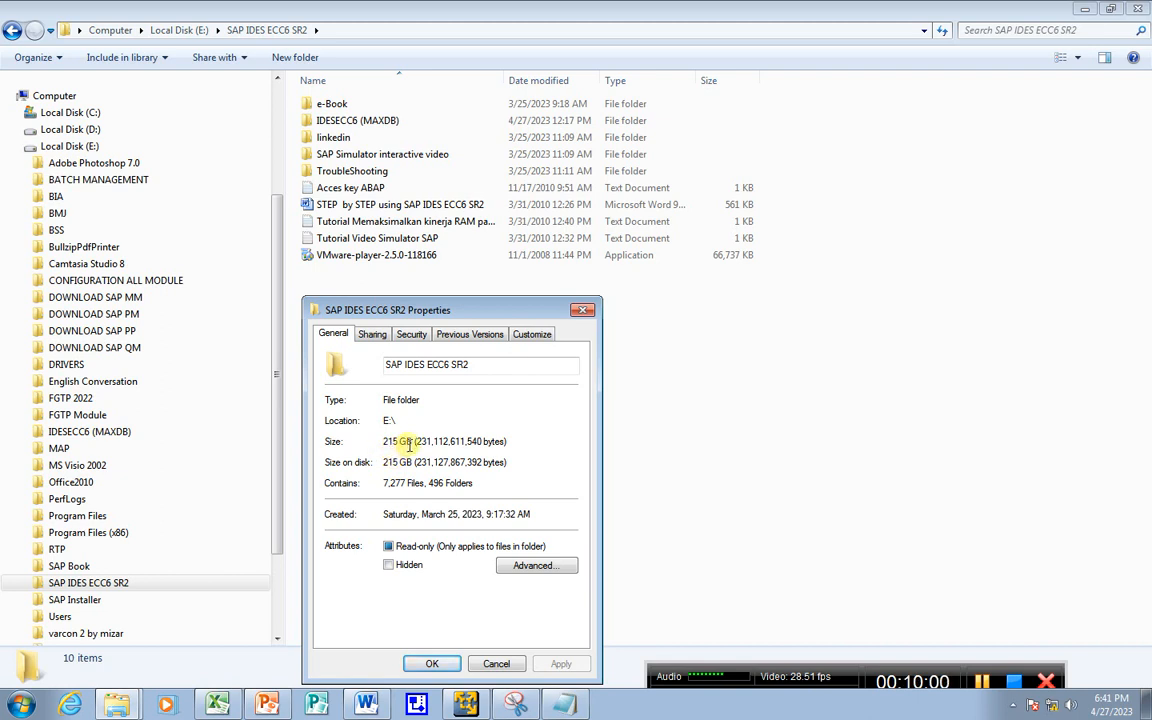
pyautogui.click(497, 664)
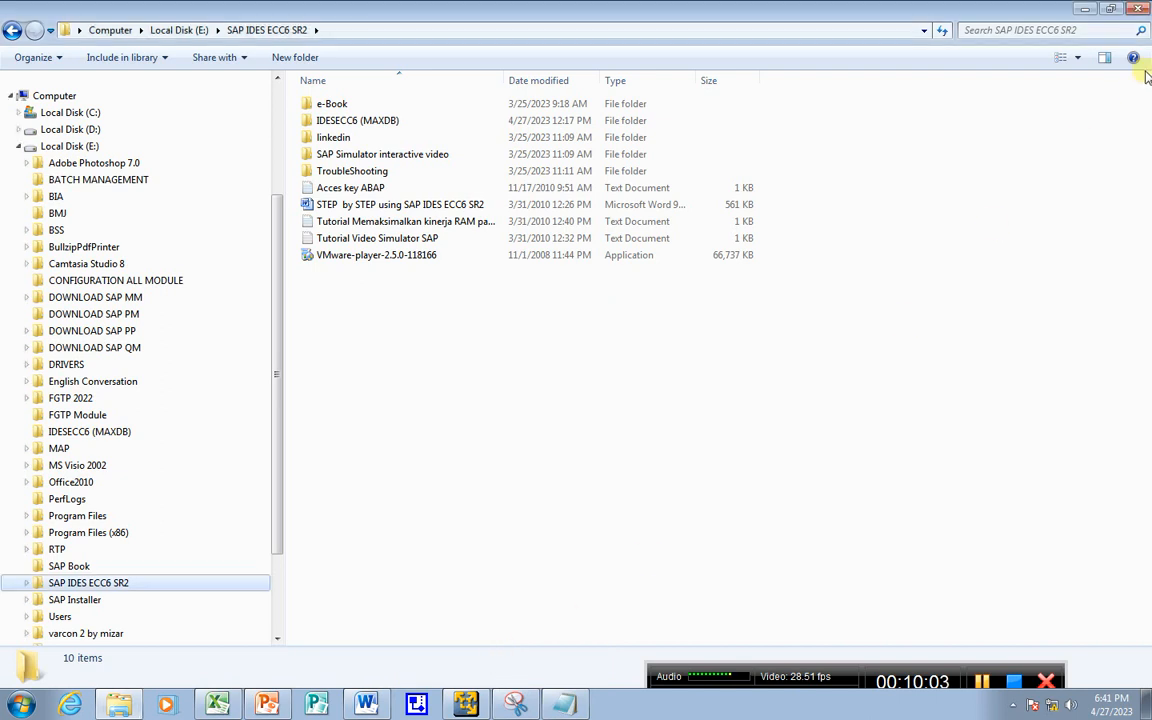
pyautogui.click(1137, 12)
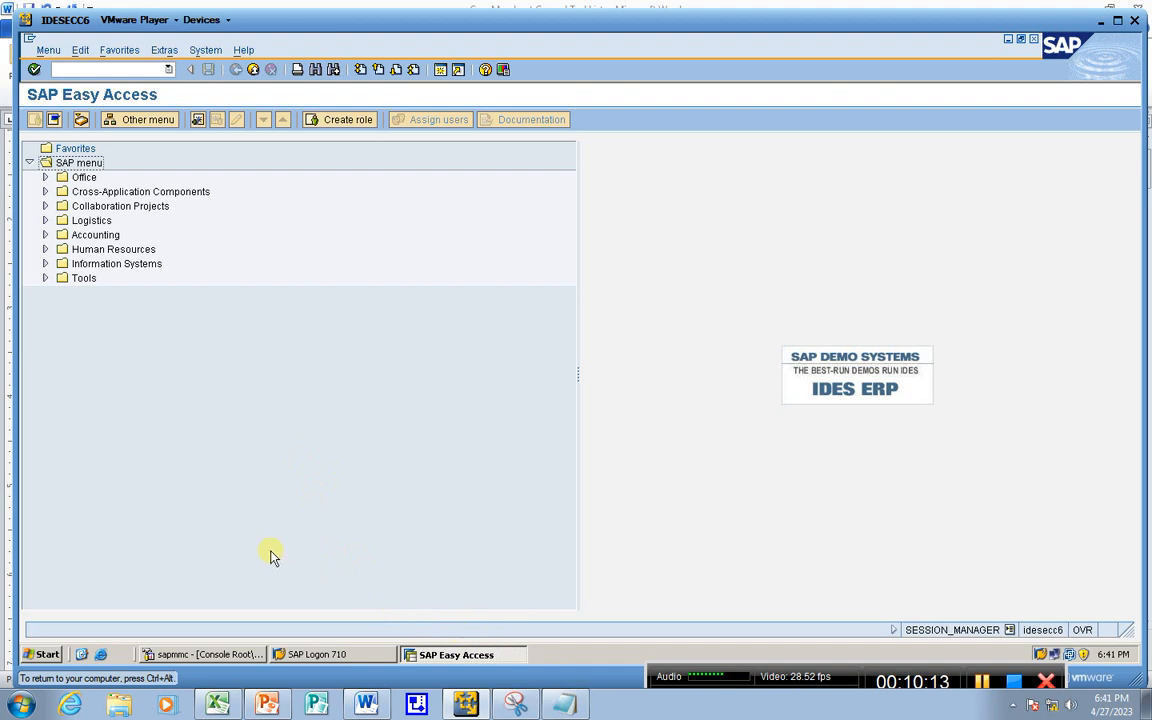
# Step: Open the DOWNLOAD SAP PM folder on drive E in a new Explorer window and widen the Name column slightly
pyautogui.click(133, 695)
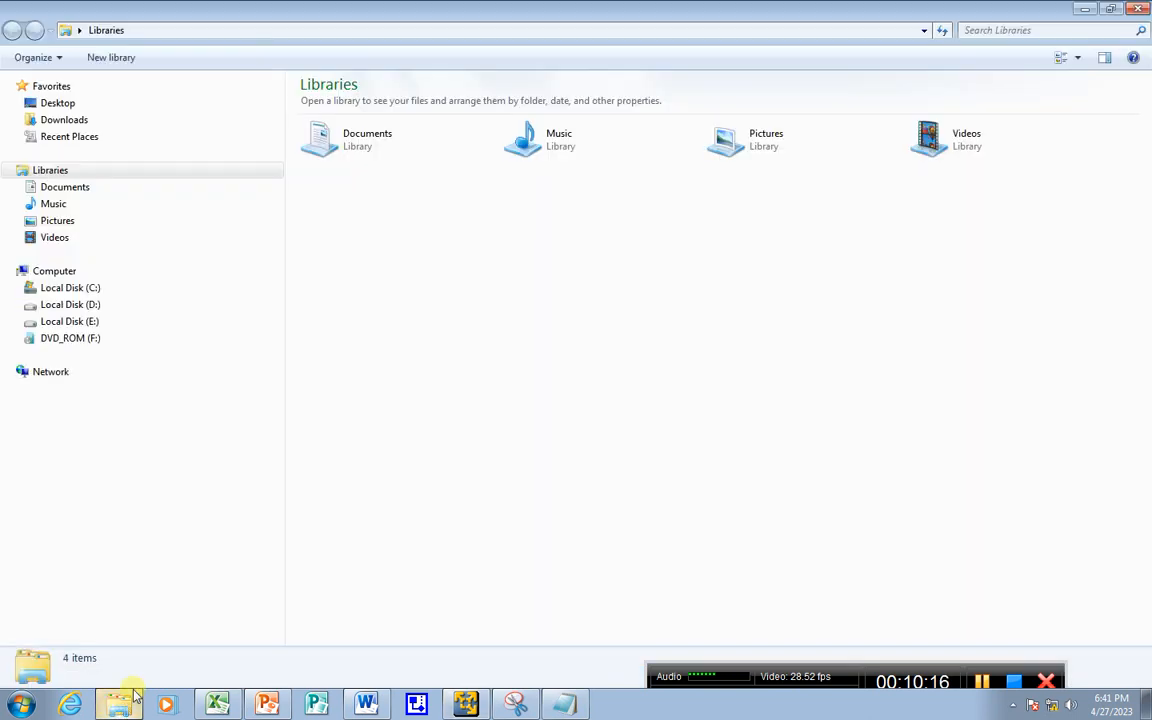
pyautogui.click(96, 305)
pyautogui.click(110, 322)
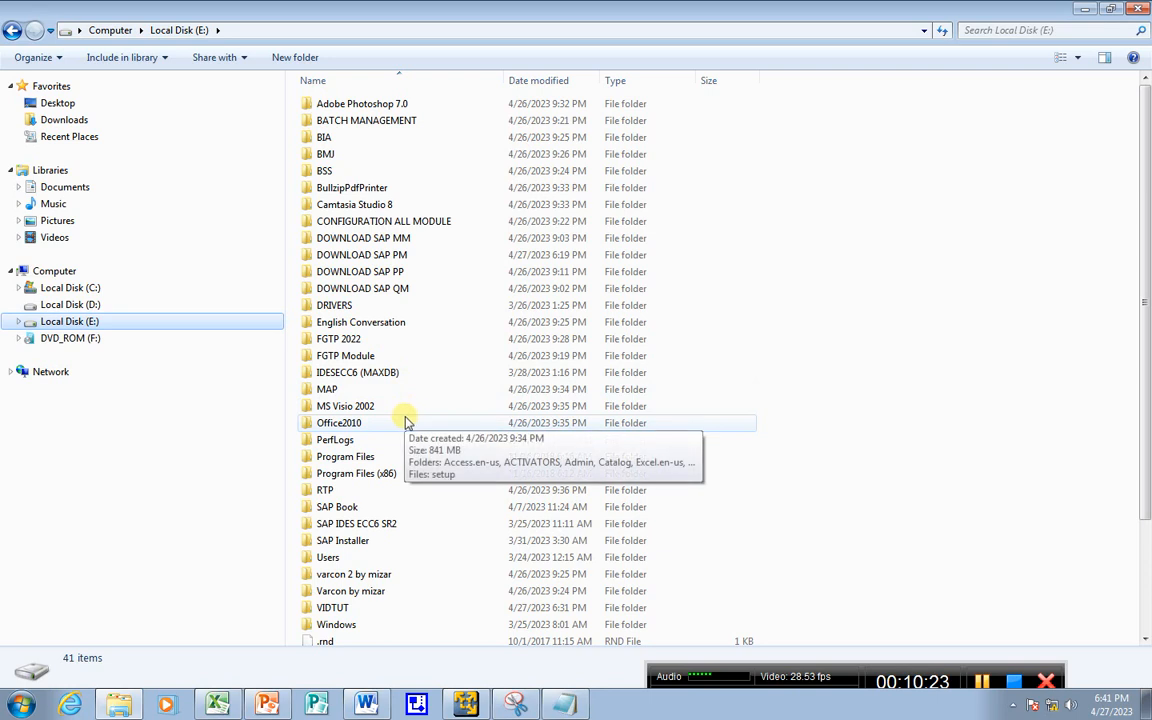
pyautogui.doubleClick(418, 262)
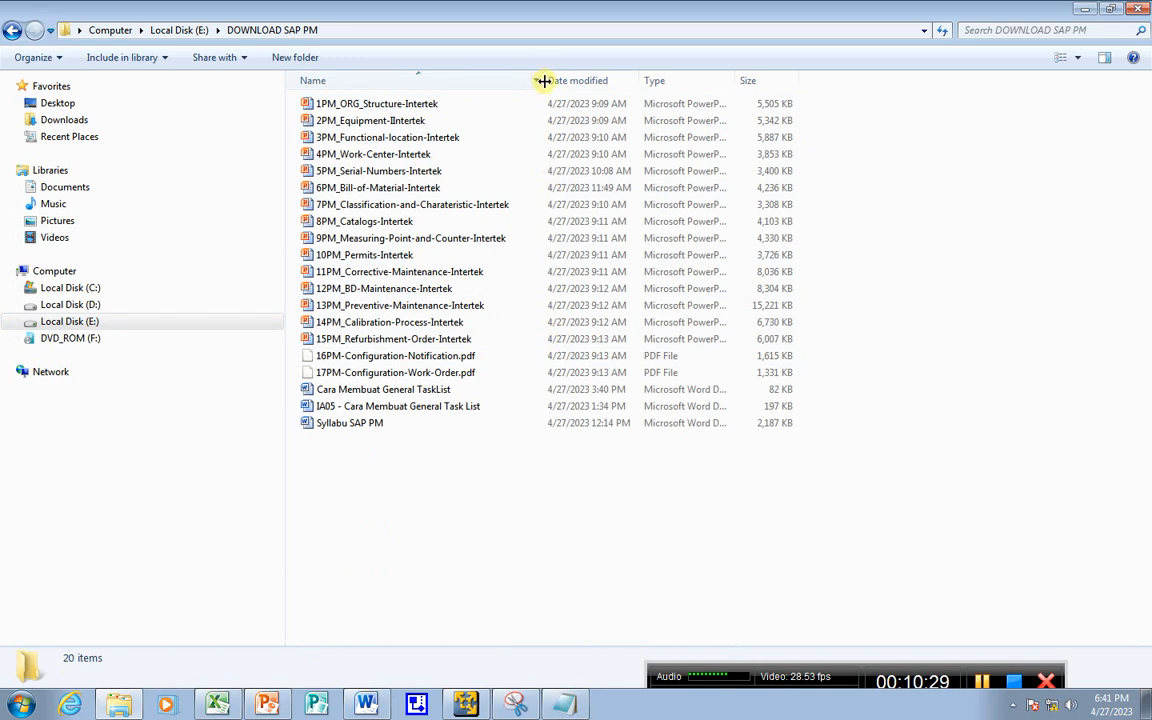
pyautogui.moveTo(543, 81); pyautogui.dragTo(559, 81)
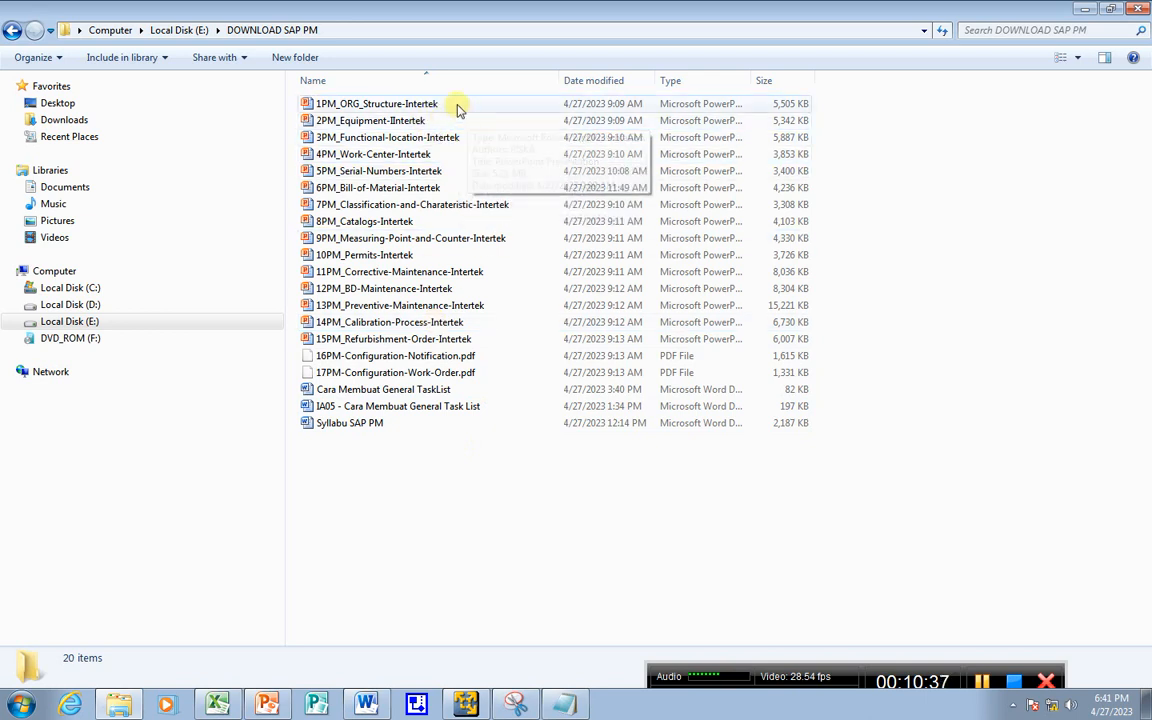
pyautogui.click(566, 708)
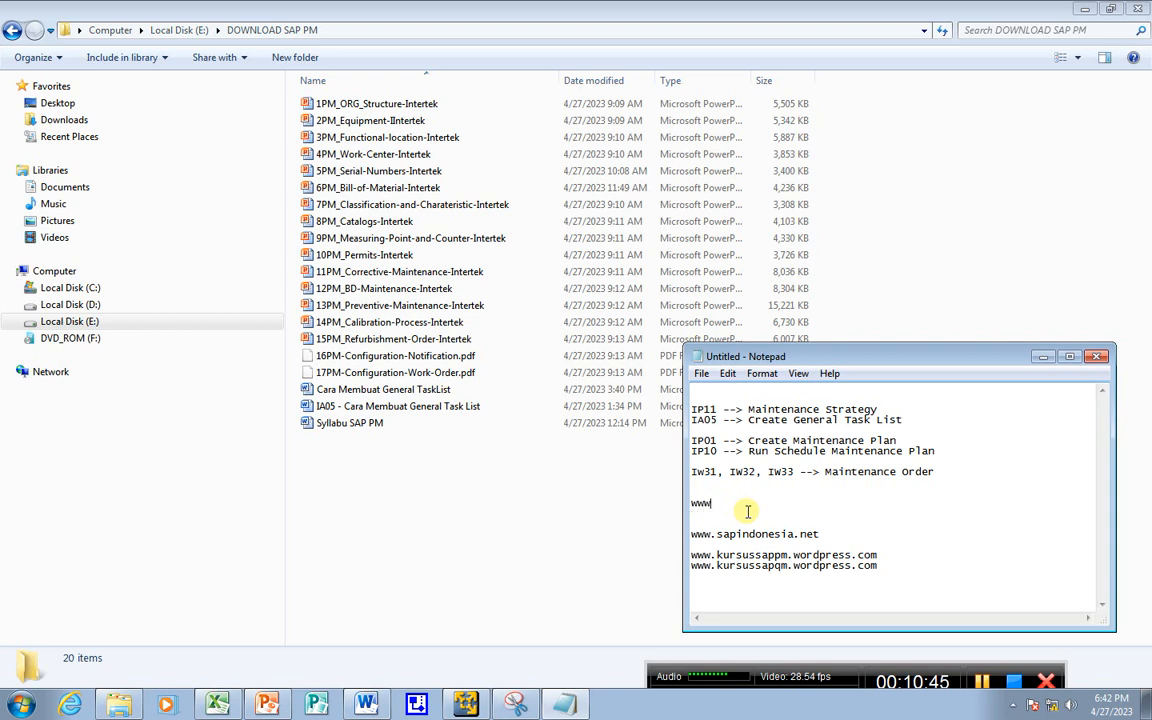
pyautogui.write('materi.sapindonesia.net\\sap pm')
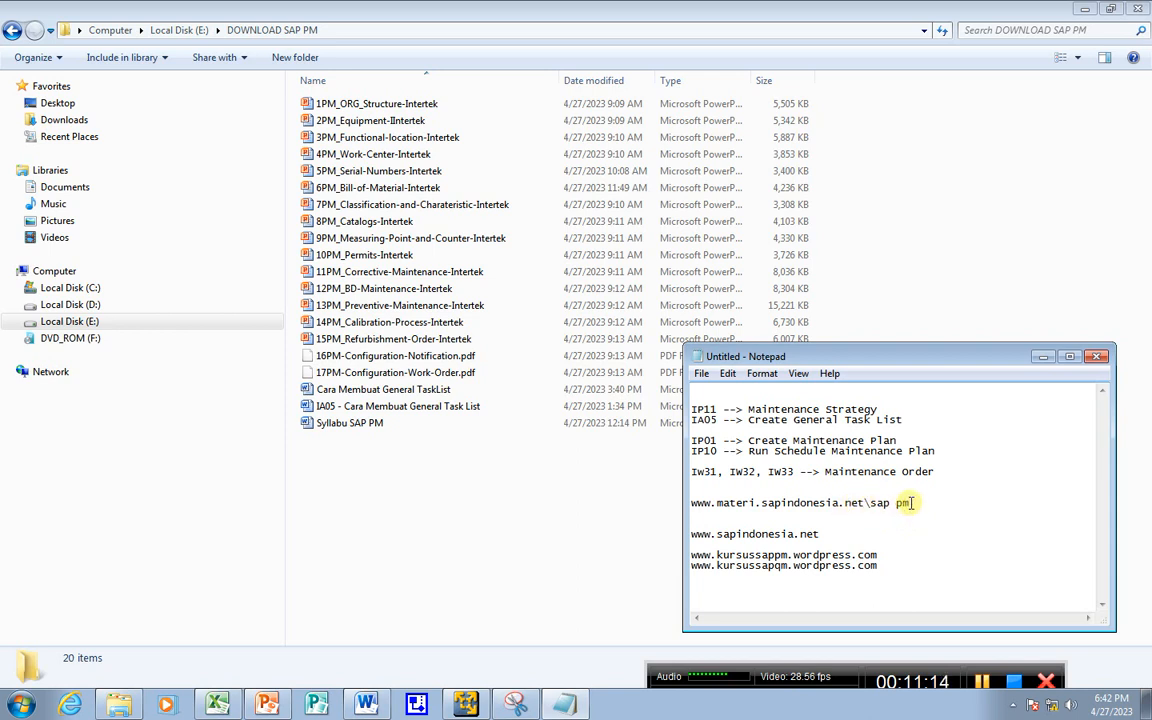
pyautogui.moveTo(911, 503)
pyautogui.mouseDown()
pyautogui.moveTo(882, 496)
pyautogui.moveTo(916, 505)
pyautogui.mouseUp()
pyautogui.click(892, 503)
pyautogui.press('Delete')
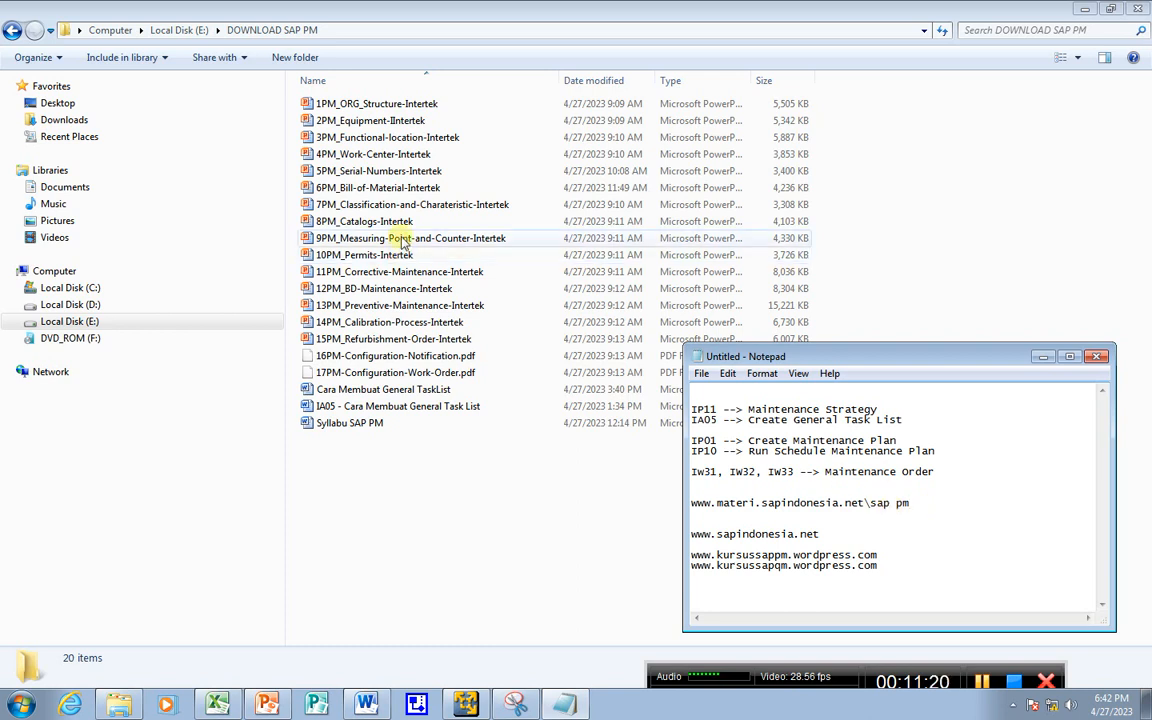
# Step: Return to the DOWNLOAD SAP PM folder, open the 1PM_ORG_Structure-Intertek presentation and view its opening slides
pyautogui.click(480, 570)
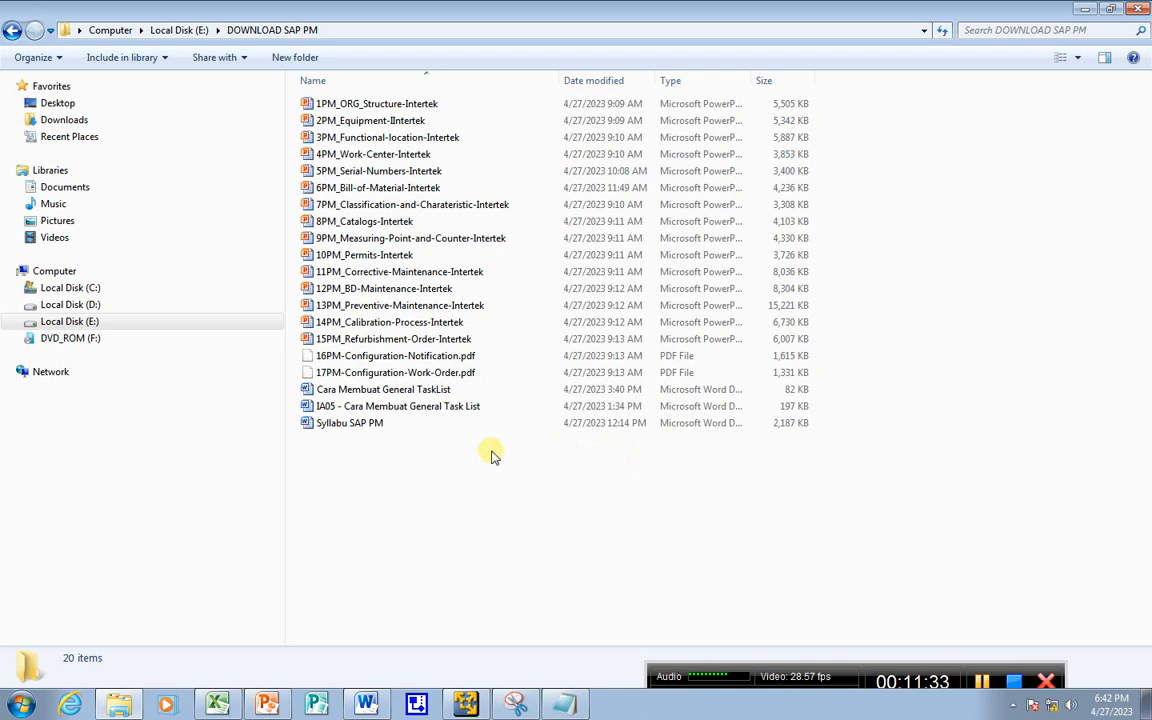
pyautogui.doubleClick(458, 105)
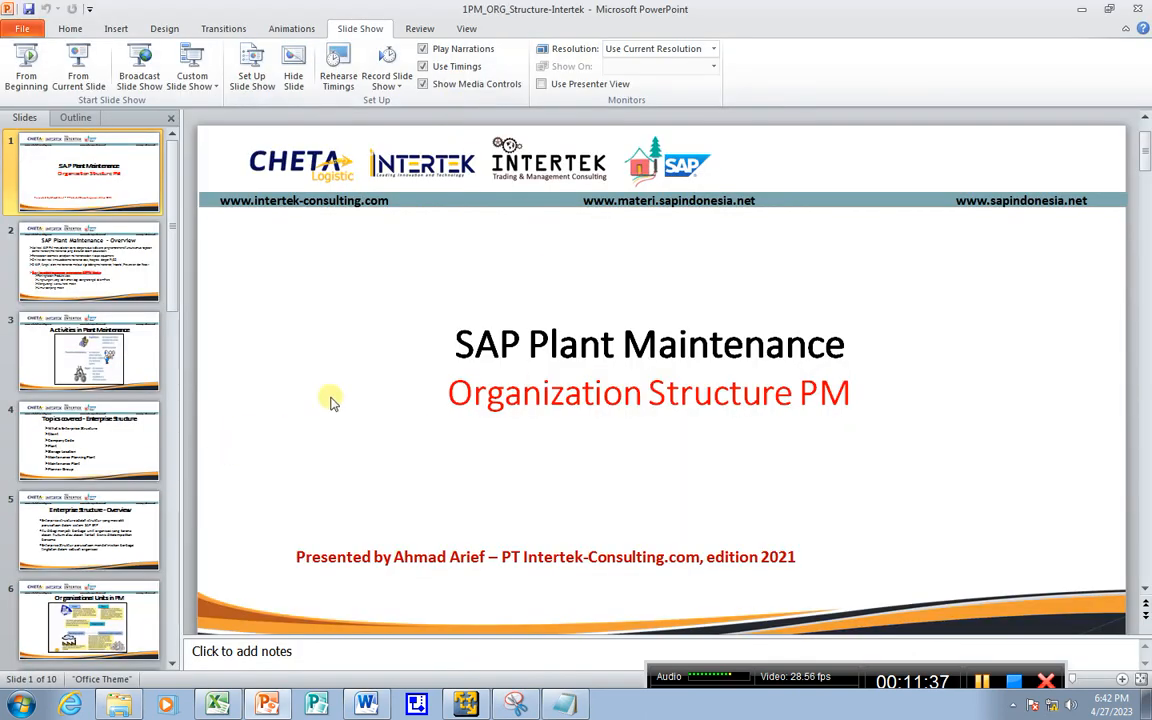
pyautogui.click(112, 264)
pyautogui.click(112, 203)
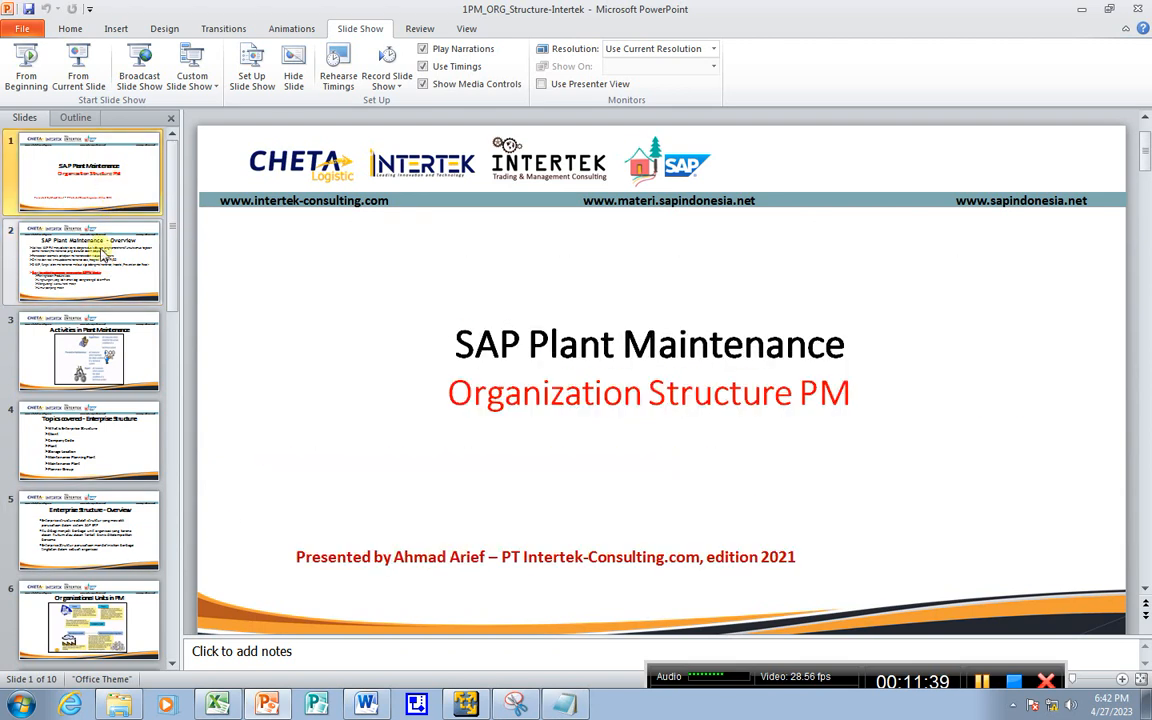
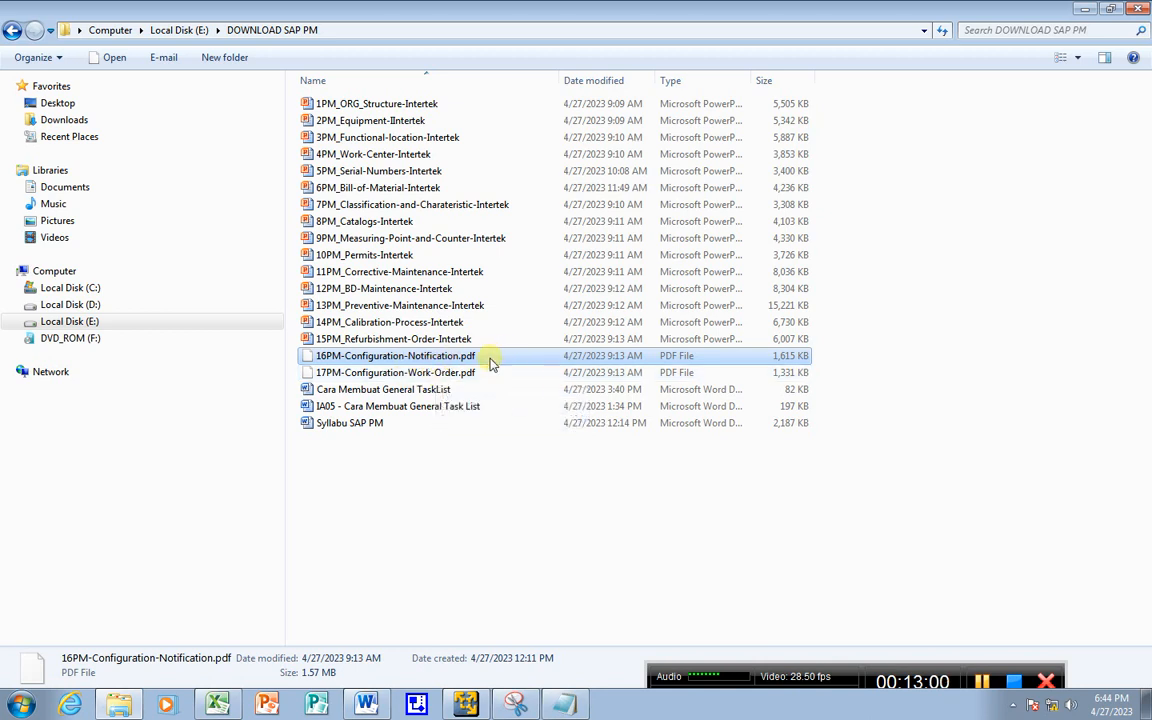
# Step: Select the 17PM-Configuration-Work-Order.pdf file in the DOWNLOAD SAP PM folder
pyautogui.press('Down')
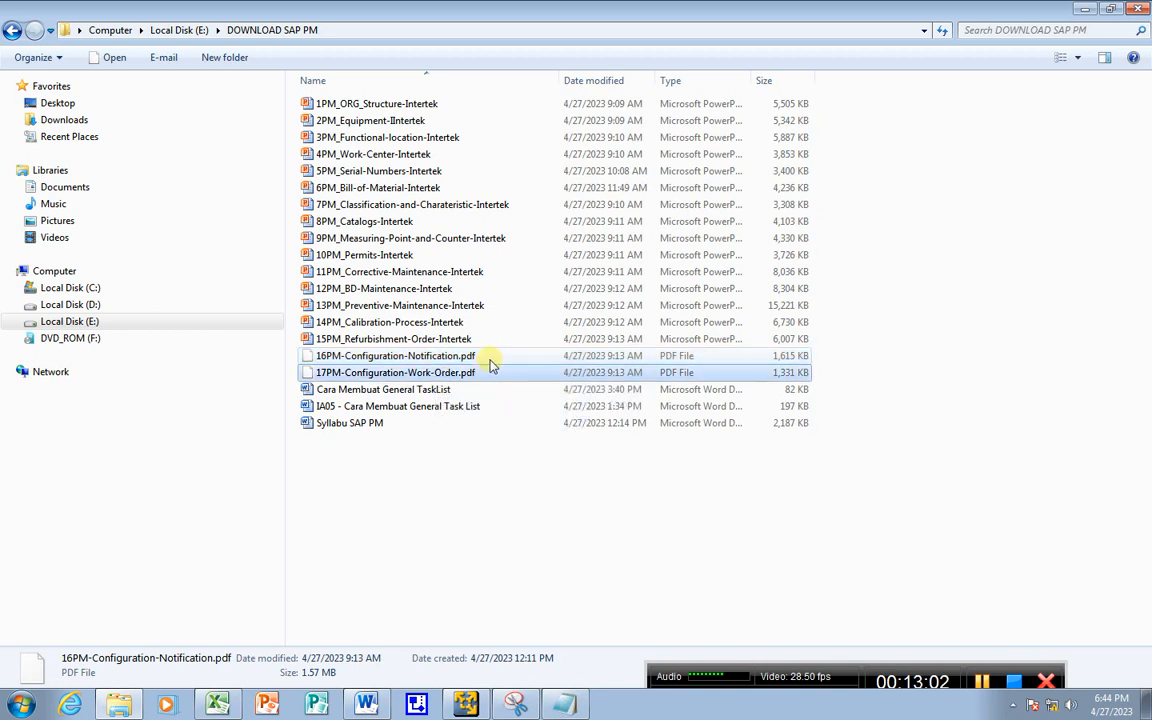
# Step: Point out the 16PM-Configuration-Notification.pdf and 17PM-Configuration-Work-Order.pdf files by selecting them in turn, ending on the work order file
pyautogui.click(490, 360)
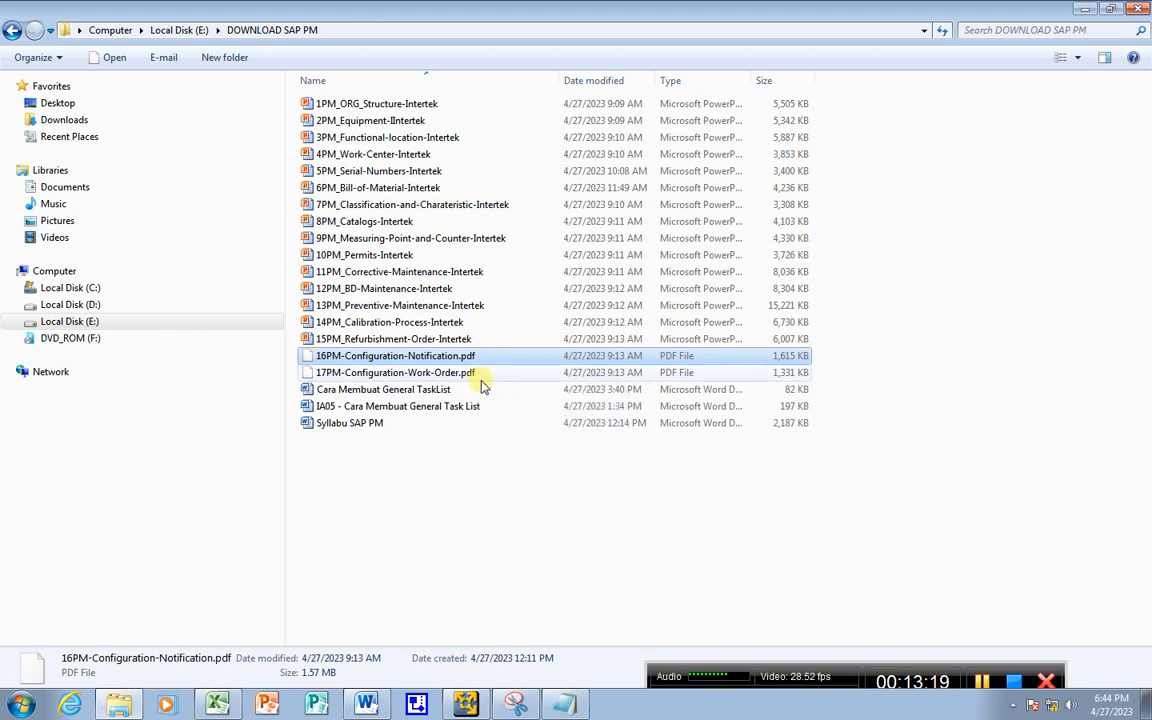
pyautogui.click(487, 376)
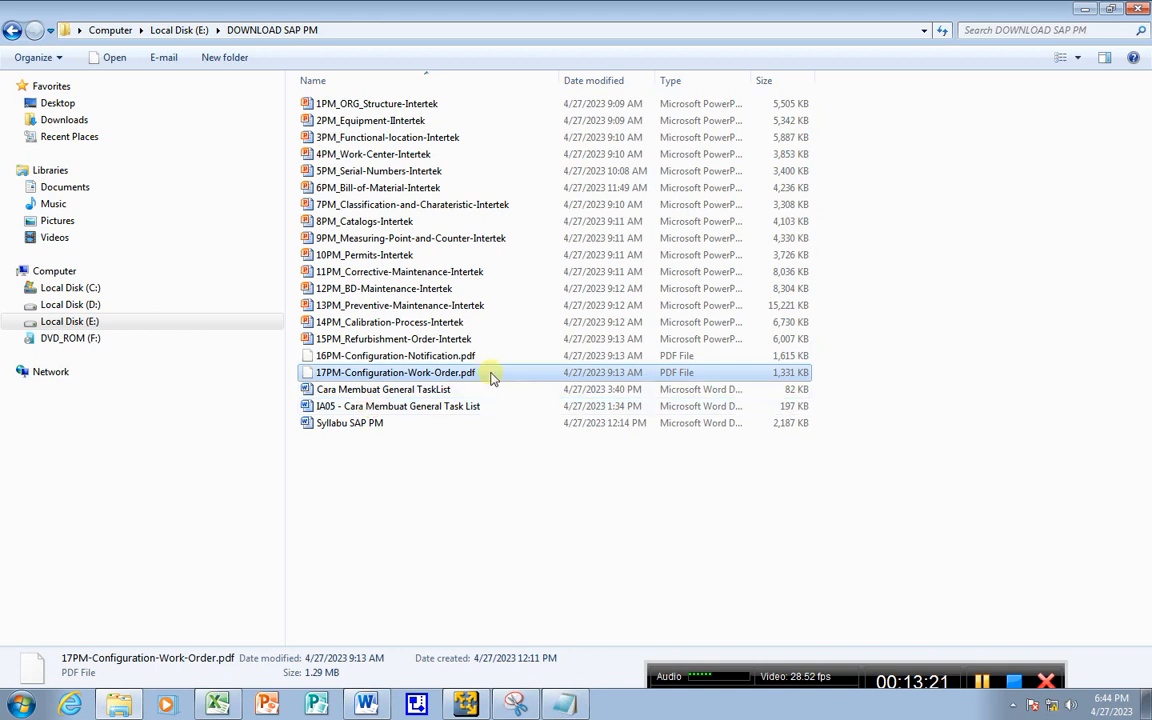
pyautogui.click(479, 357)
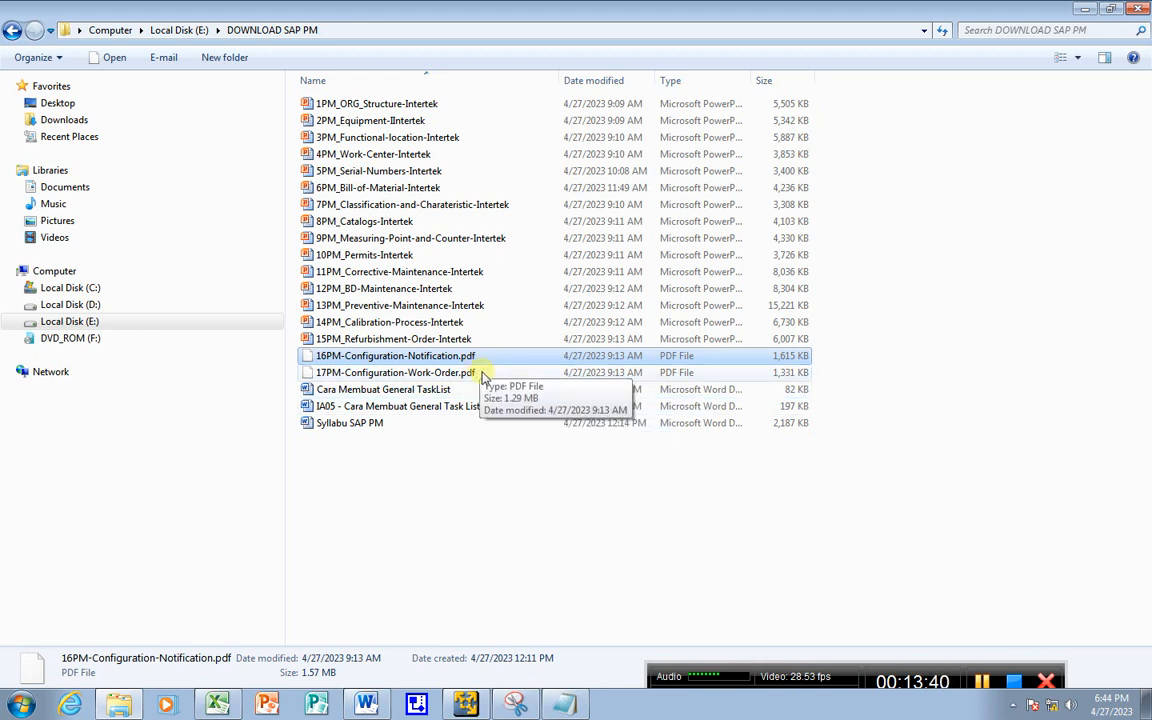
pyautogui.click(480, 373)
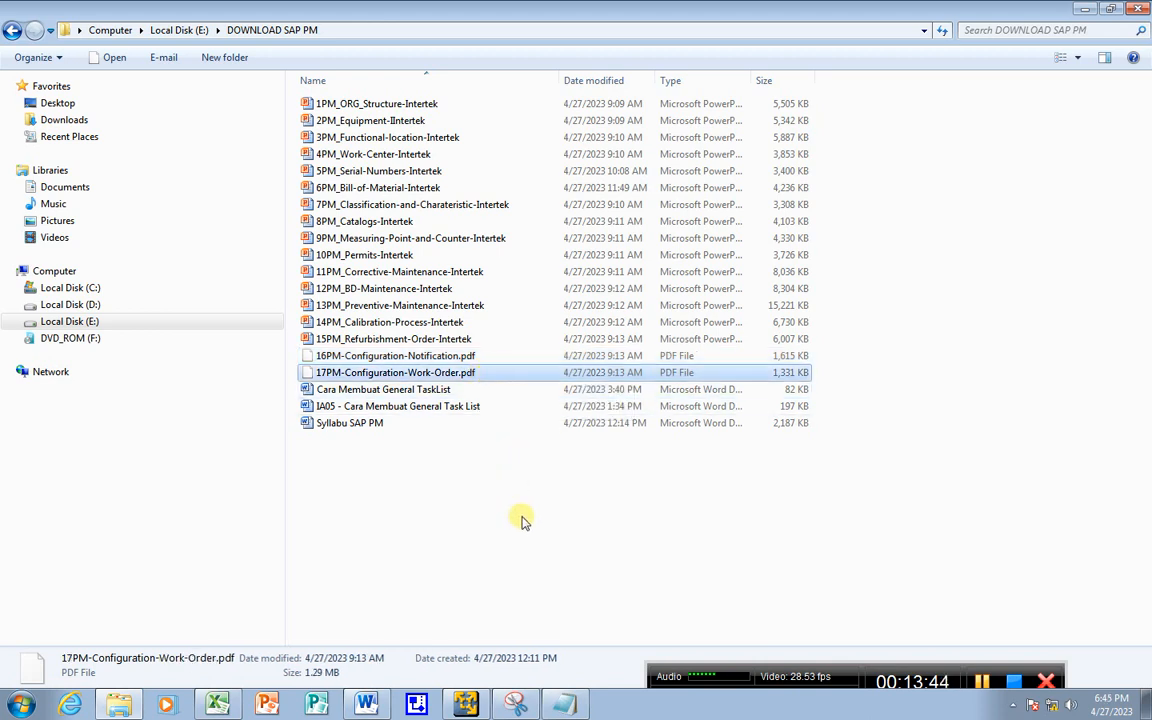
# Step: Check the IP11 Maintenance Strategy heading in the Word guide Cara Membuat General TaskList and bring up the transaction code notes in Notepad
pyautogui.click(463, 706)
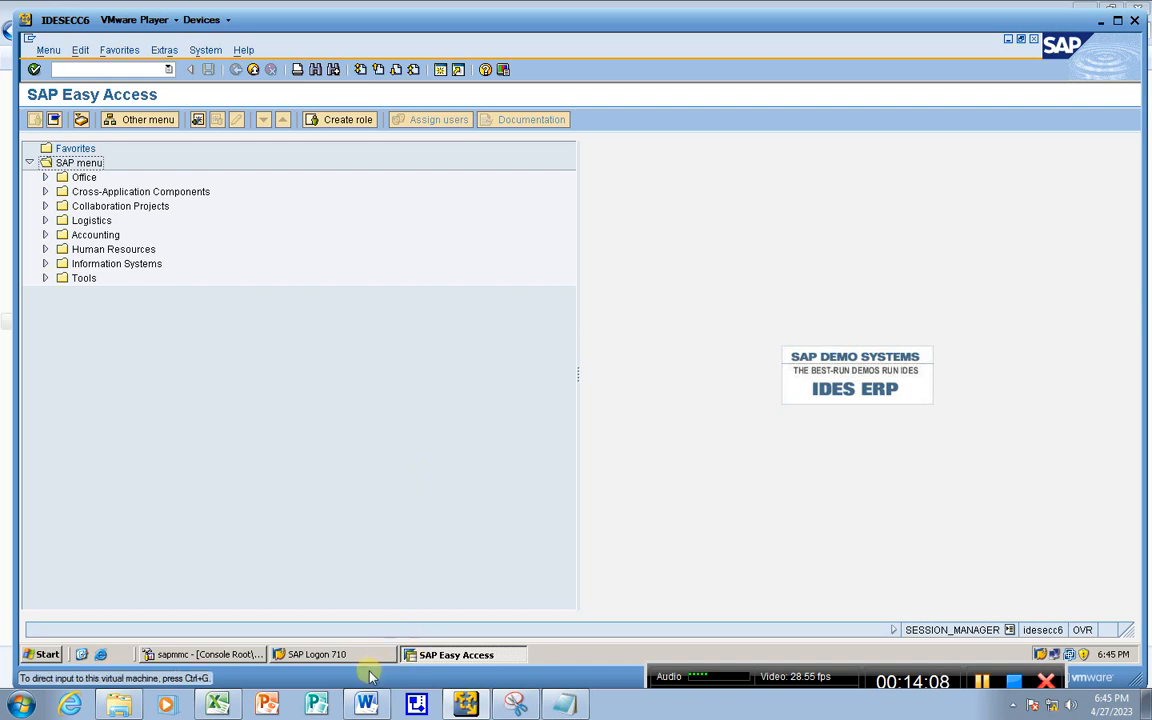
pyautogui.click(366, 703)
pyautogui.scroll(2, 705, 462)
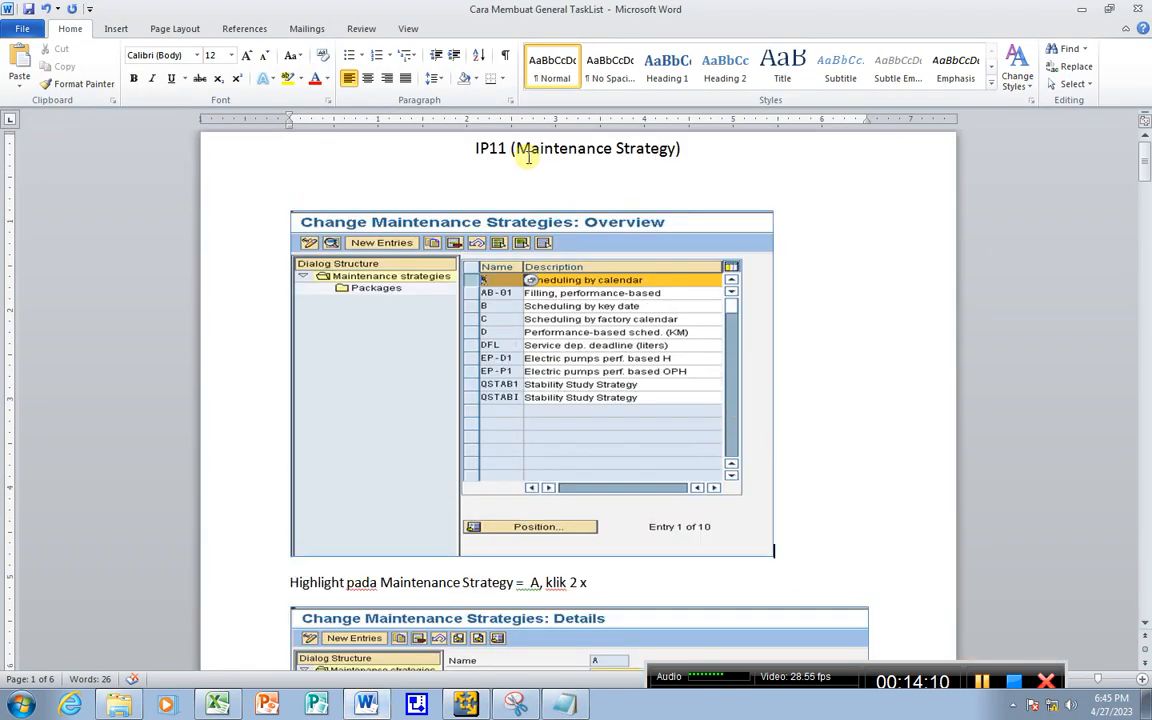
pyautogui.click(565, 703)
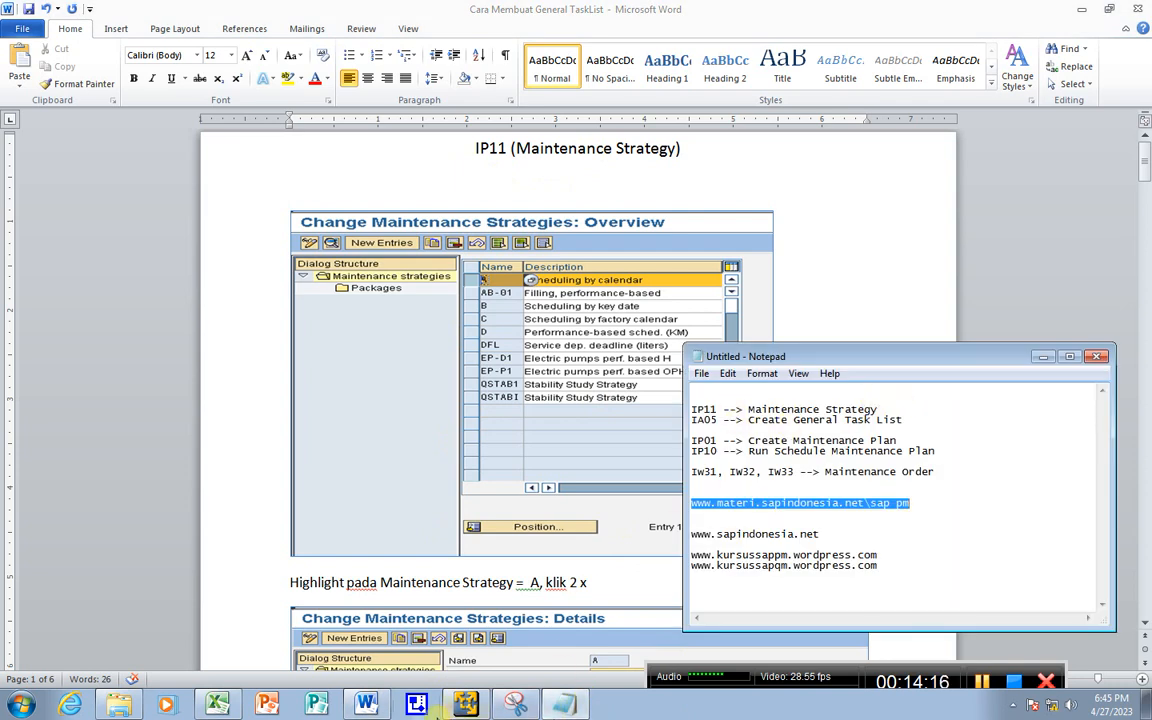
# Step: Switch to the SAP system, run transaction IP11 and widen the Dialog Structure area of the maintenance strategies overview
pyautogui.click(465, 703)
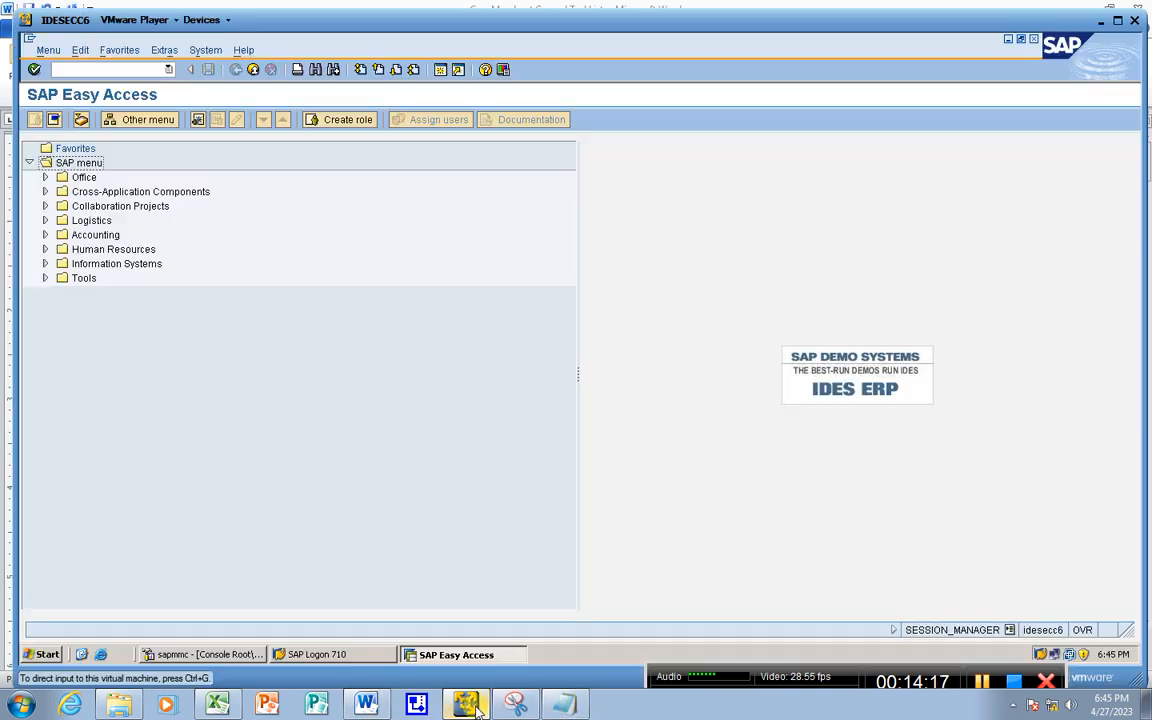
pyautogui.click(88, 69)
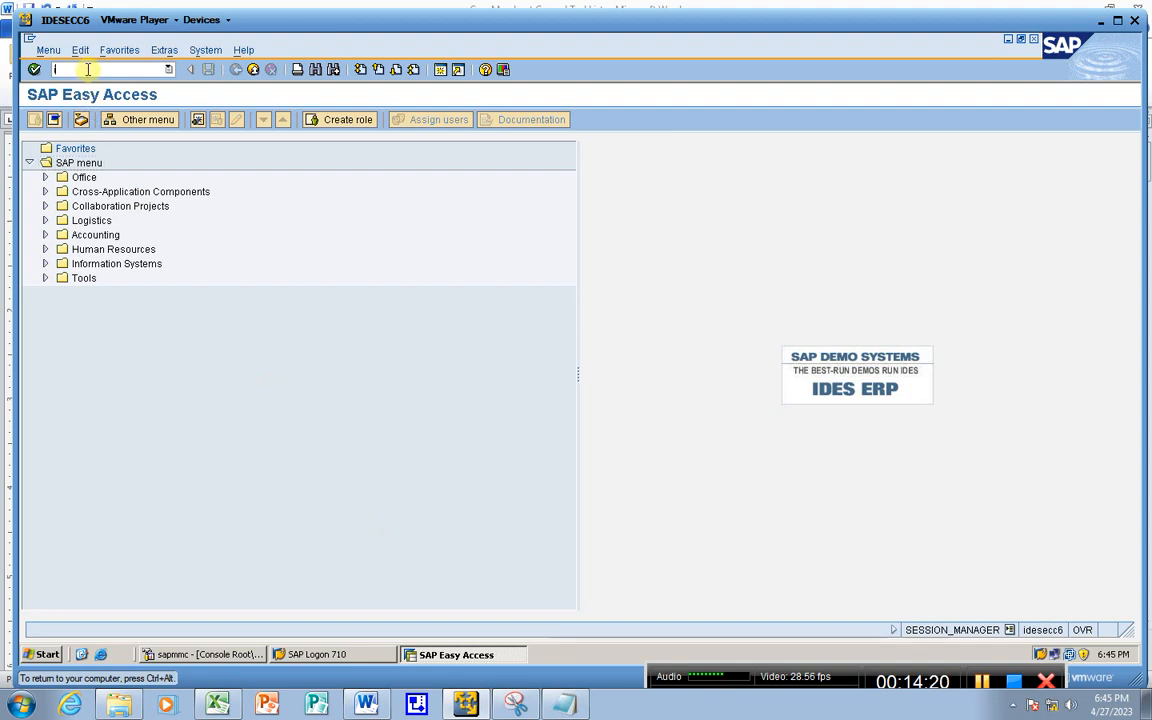
pyautogui.write('ip11')
pyautogui.press('Return')
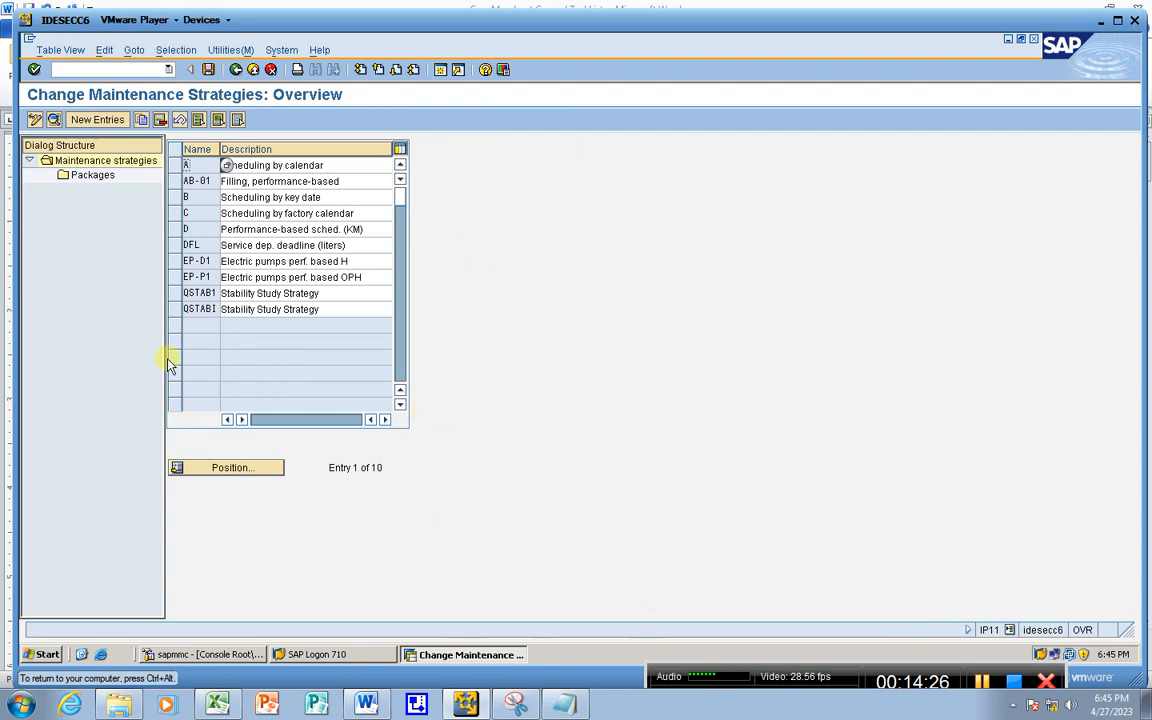
pyautogui.moveTo(164, 366); pyautogui.dragTo(217, 376)
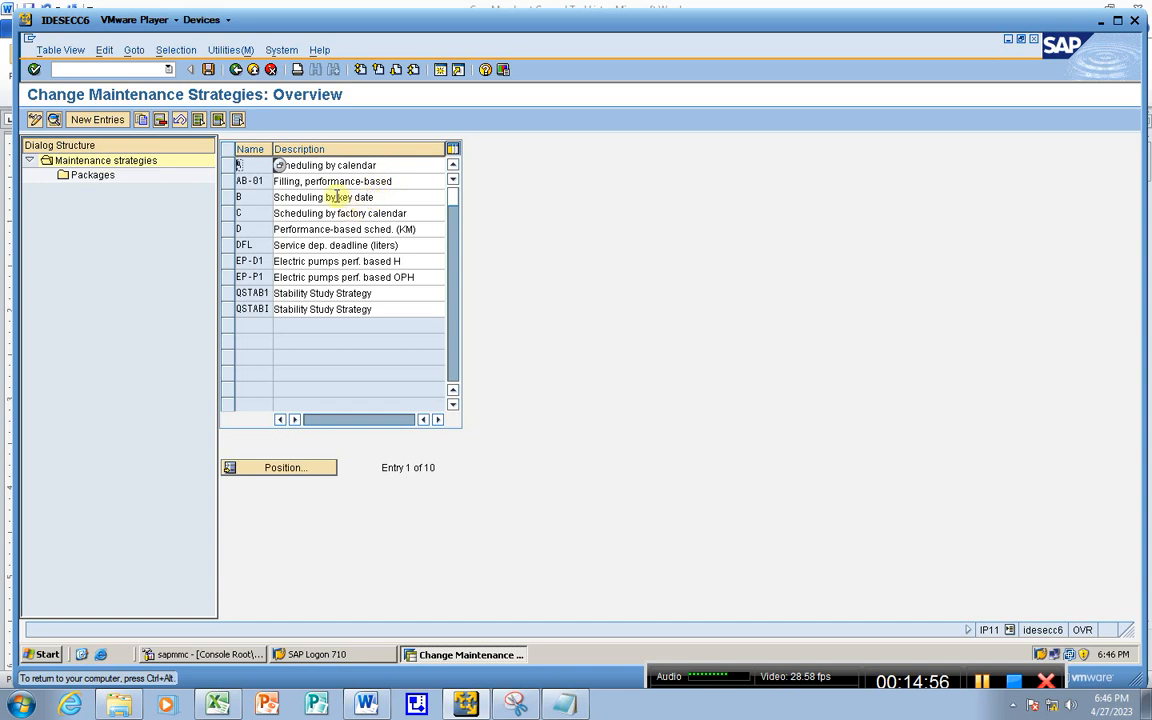
# Step: Go through the descriptions in the maintenance strategies list, including the calendar, liters, electric pump and key date strategies
pyautogui.click(411, 168)
pyautogui.click(407, 245)
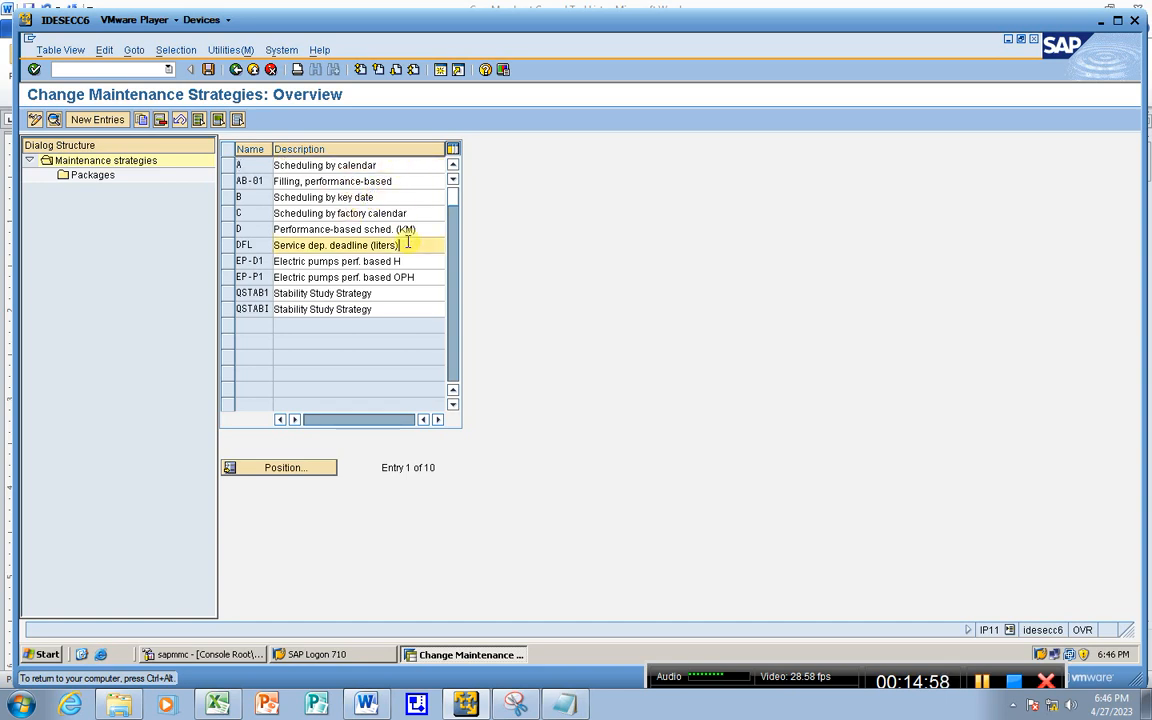
pyautogui.click(405, 293)
pyautogui.click(410, 261)
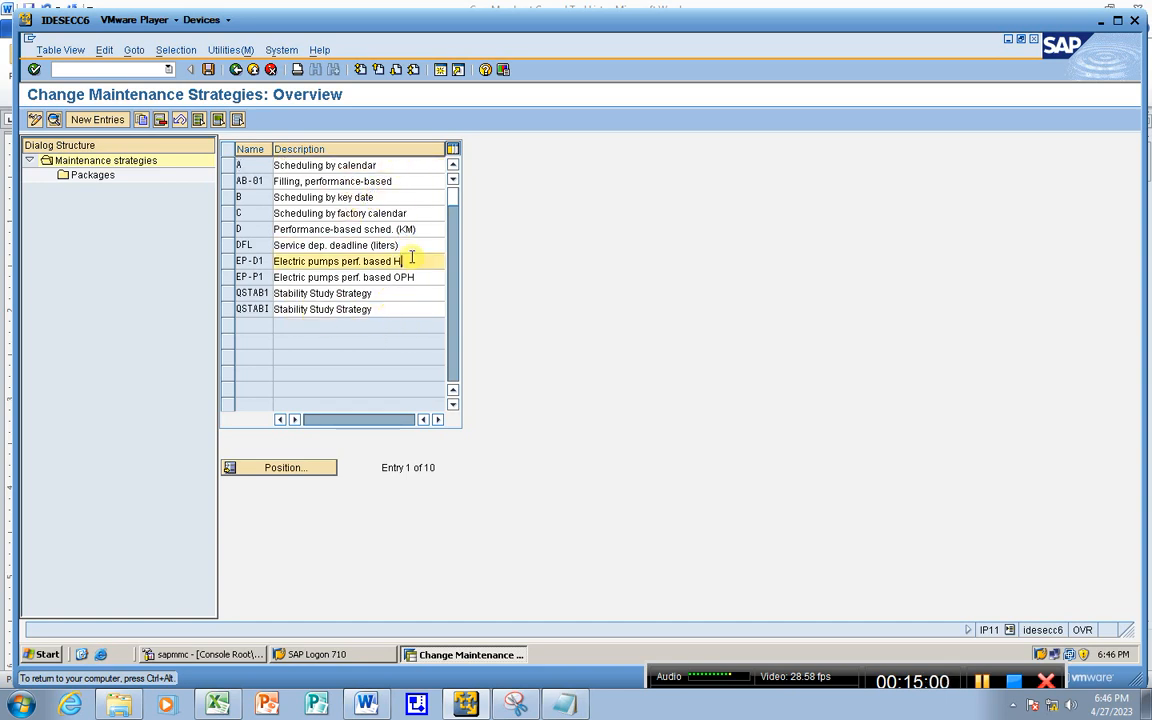
pyautogui.click(421, 198)
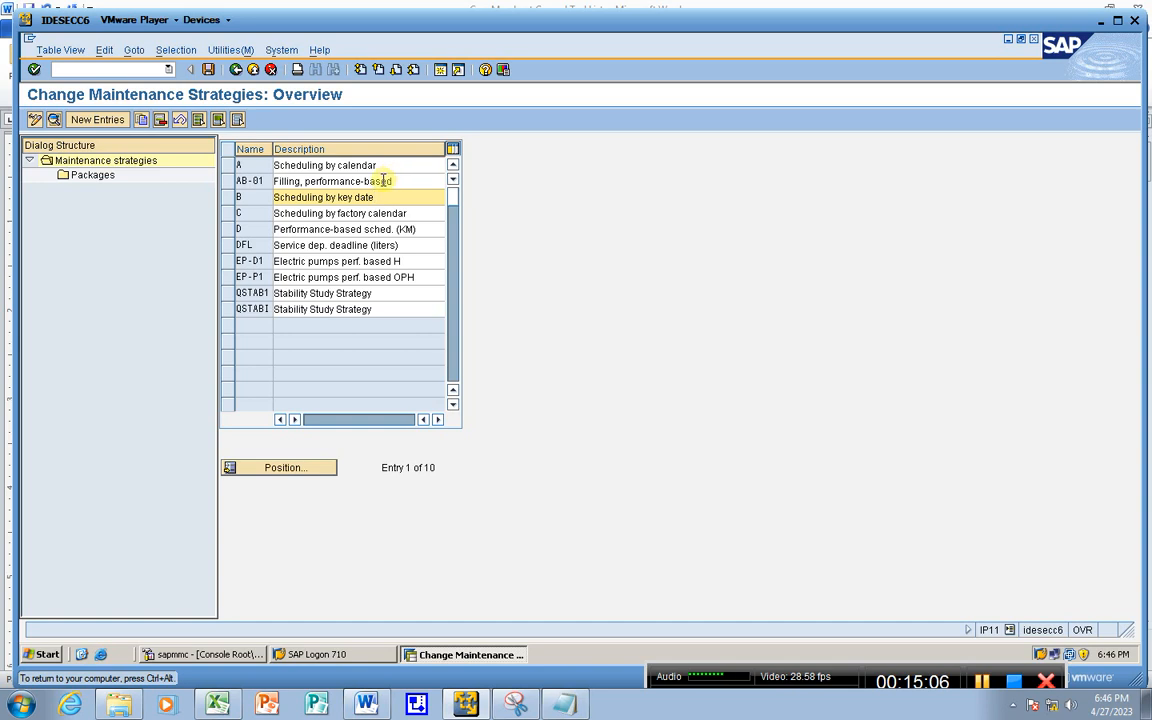
# Step: Open the details of maintenance strategy A and view its scheduling indicator options without changing the selection
pyautogui.click(226, 166)
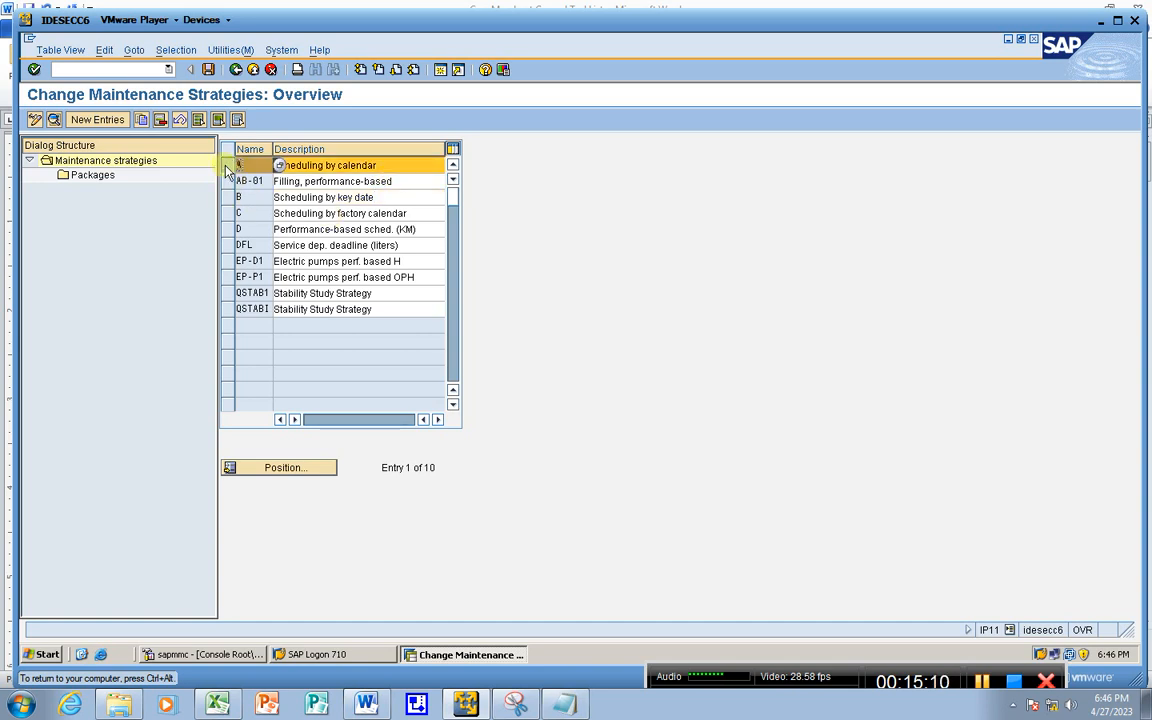
pyautogui.doubleClick(226, 168)
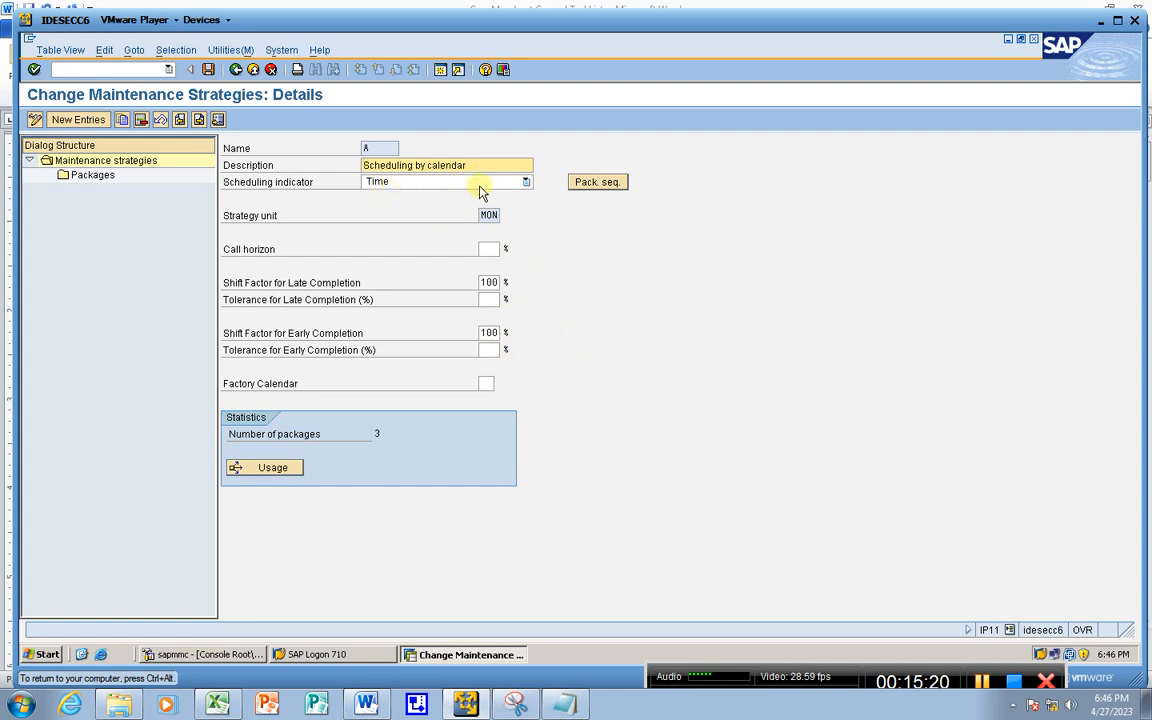
pyautogui.click(524, 184)
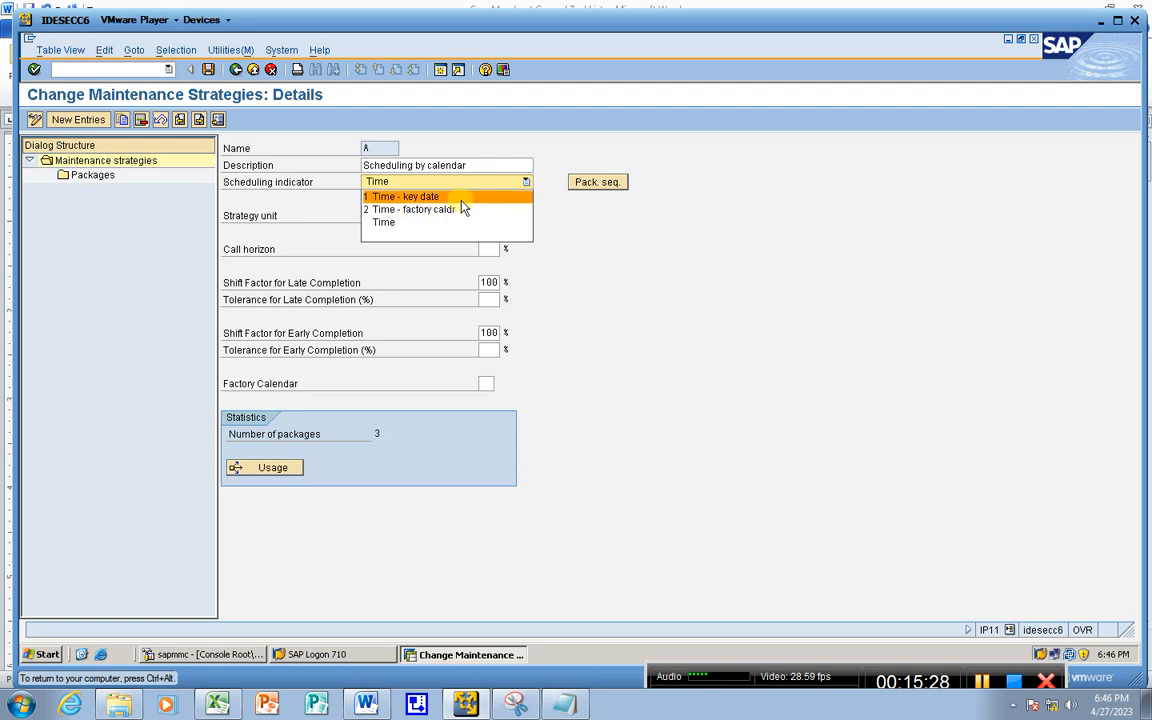
pyautogui.click(603, 225)
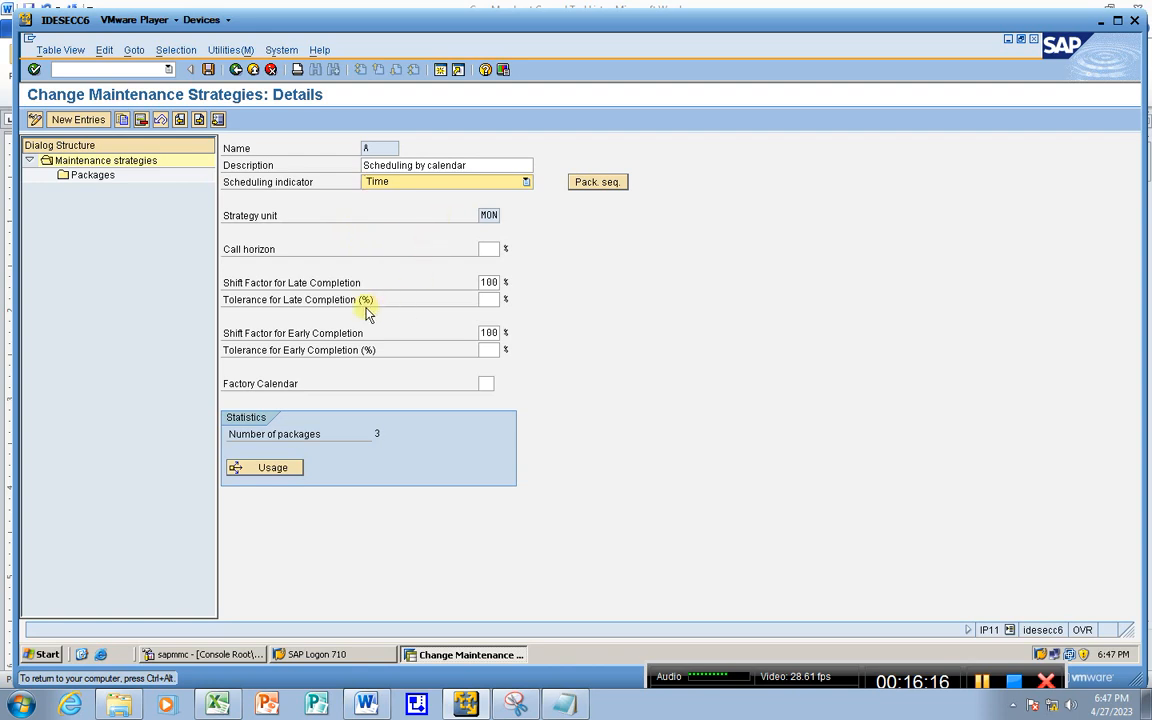
# Step: Return to the strategies overview, open the packages of strategy A and check the offset fields of packages 1 and 2
pyautogui.click(236, 70)
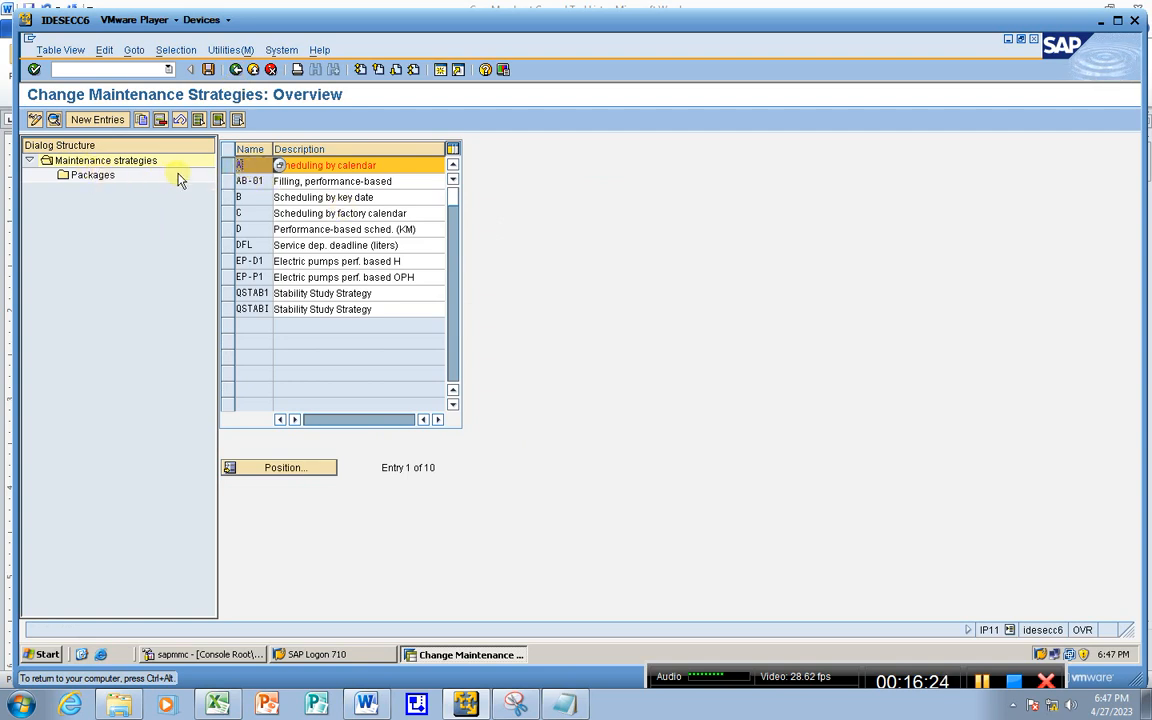
pyautogui.click(101, 179)
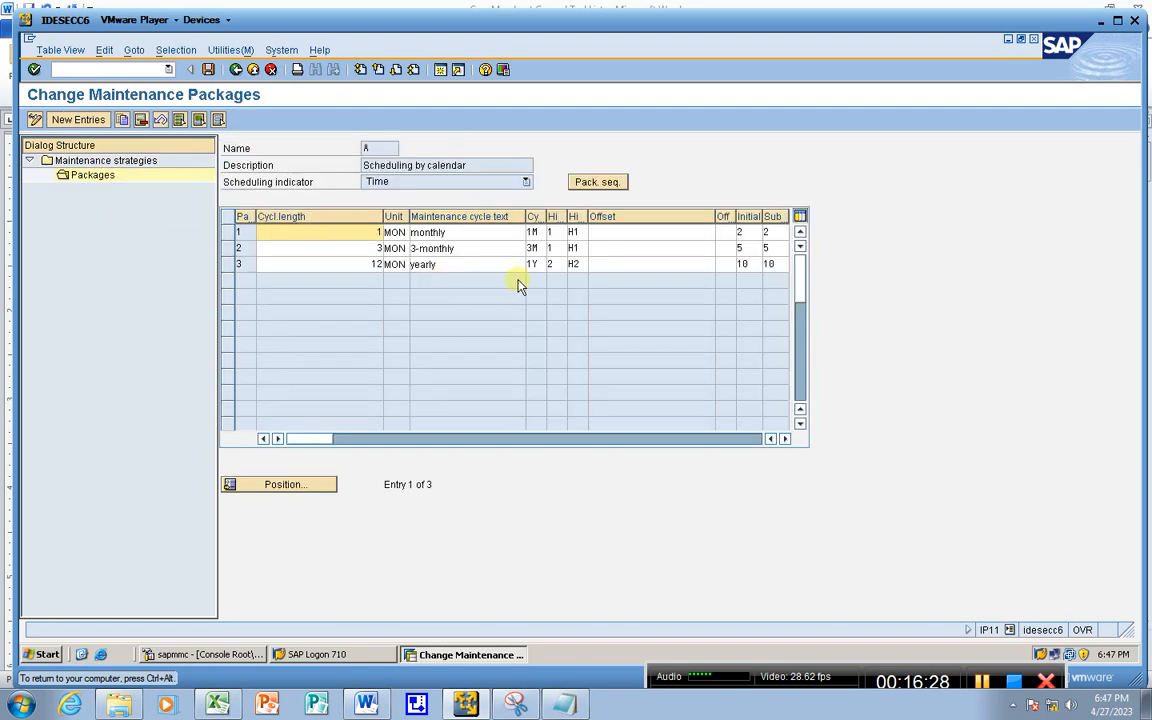
pyautogui.click(668, 233)
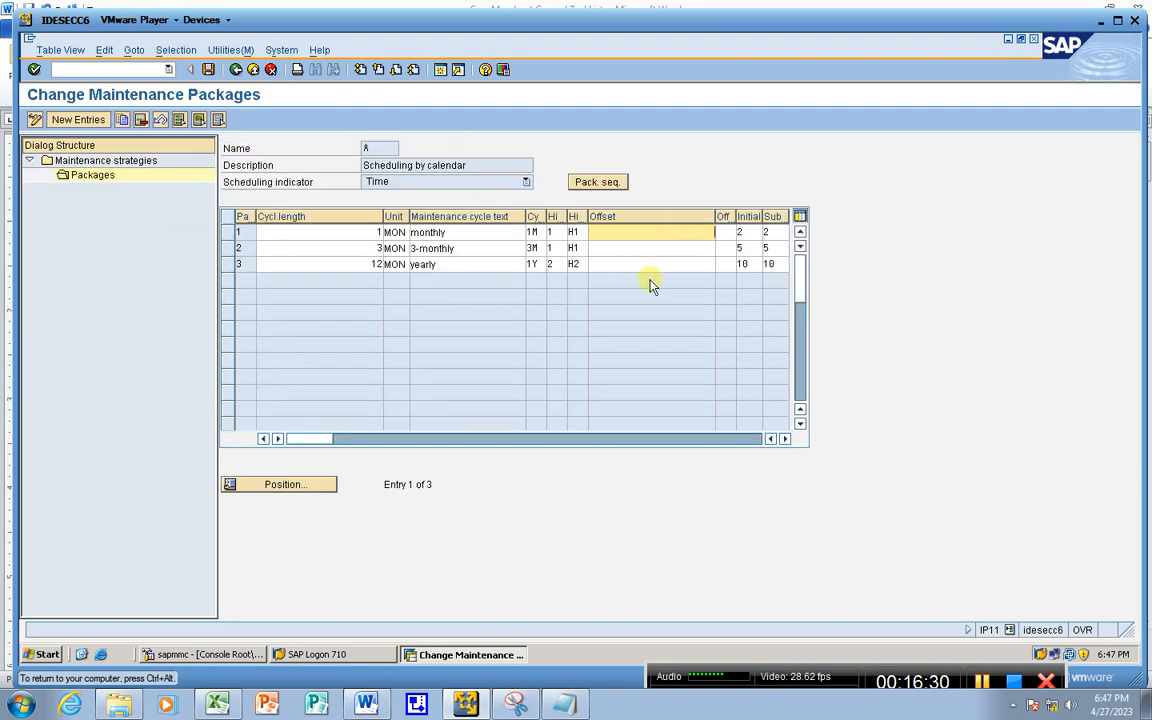
pyautogui.click(635, 248)
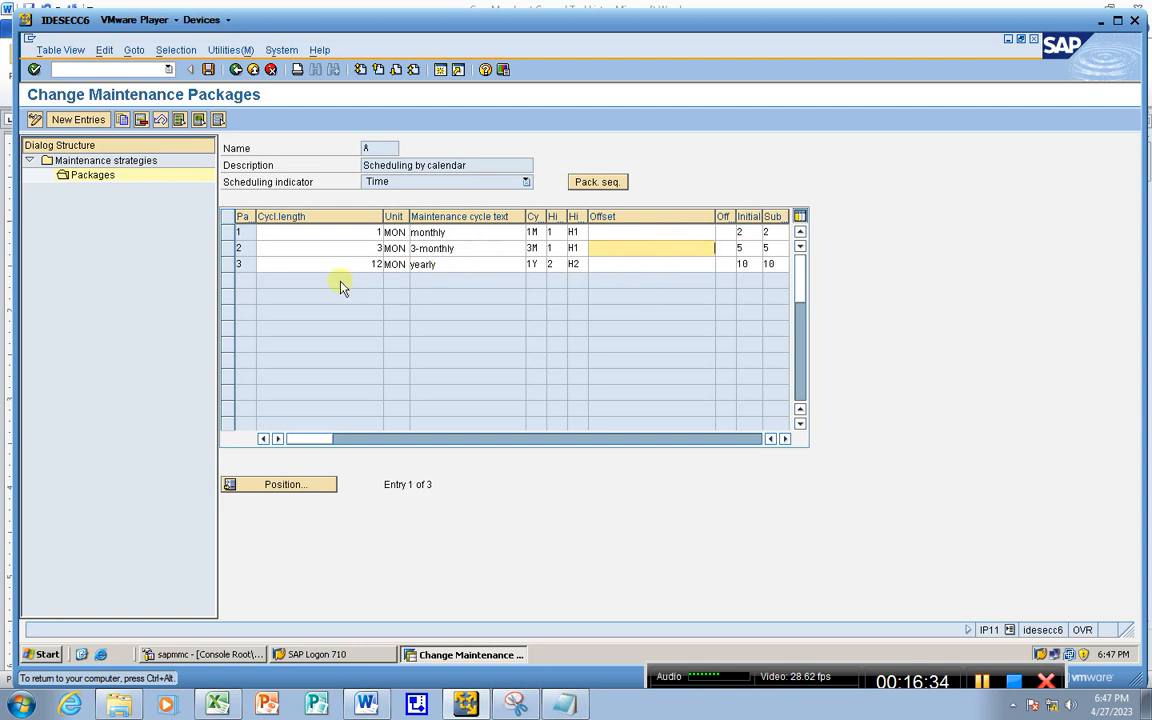
# Step: Examine the maintenance cycle texts of strategy A's monthly, 3-monthly and yearly packages and the monthly package's cycle length
pyautogui.click(464, 231)
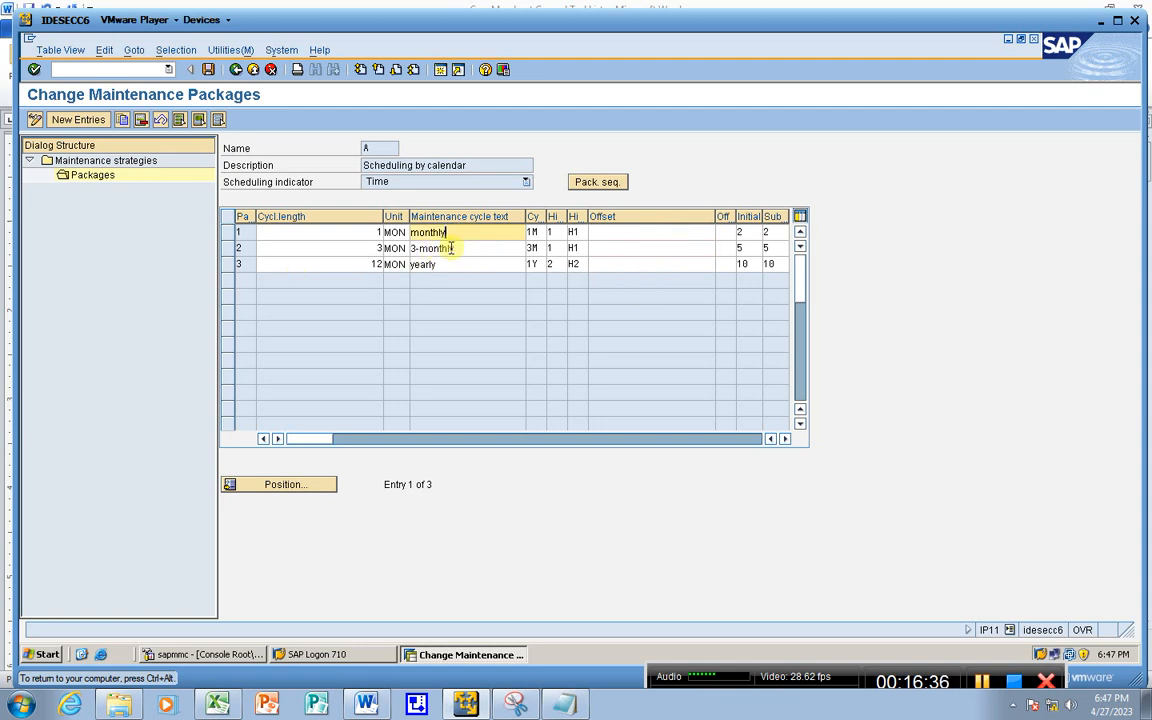
pyautogui.click(468, 253)
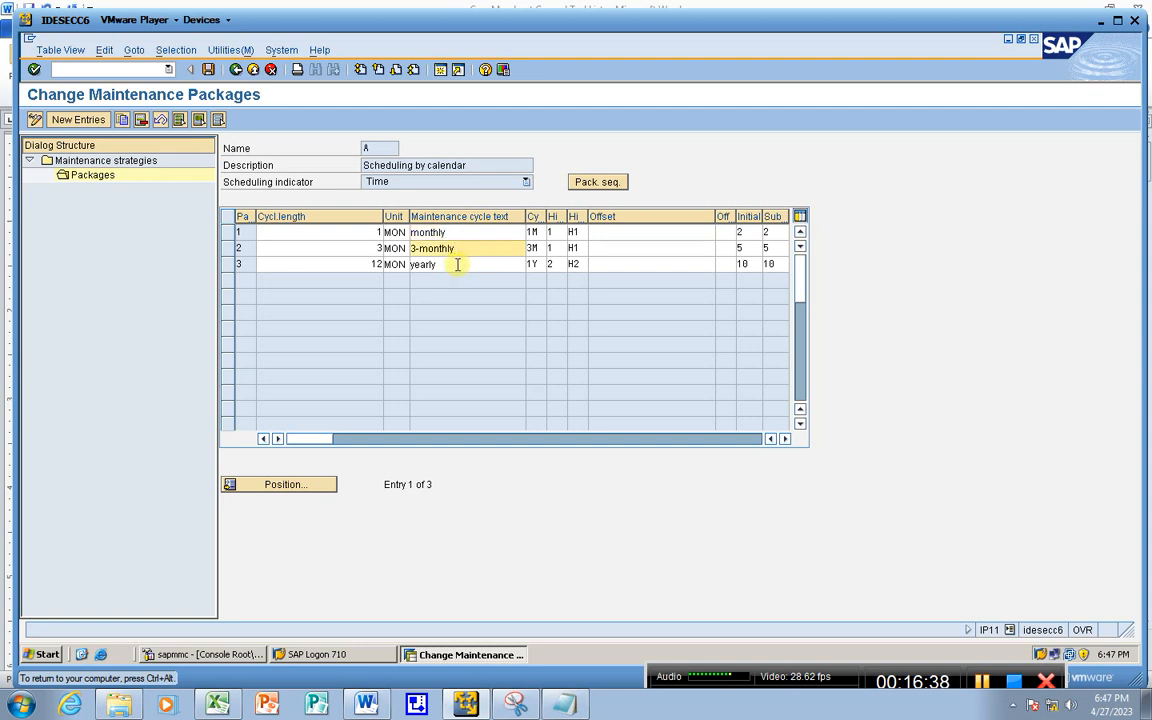
pyautogui.click(462, 262)
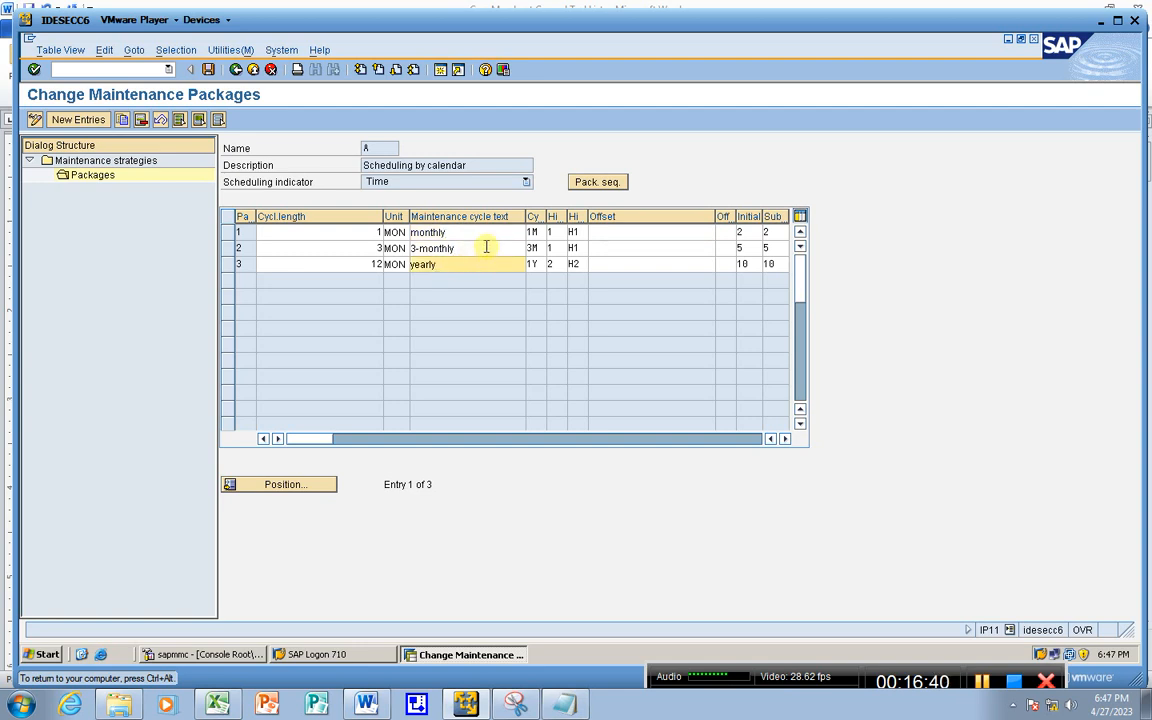
pyautogui.press('Up')
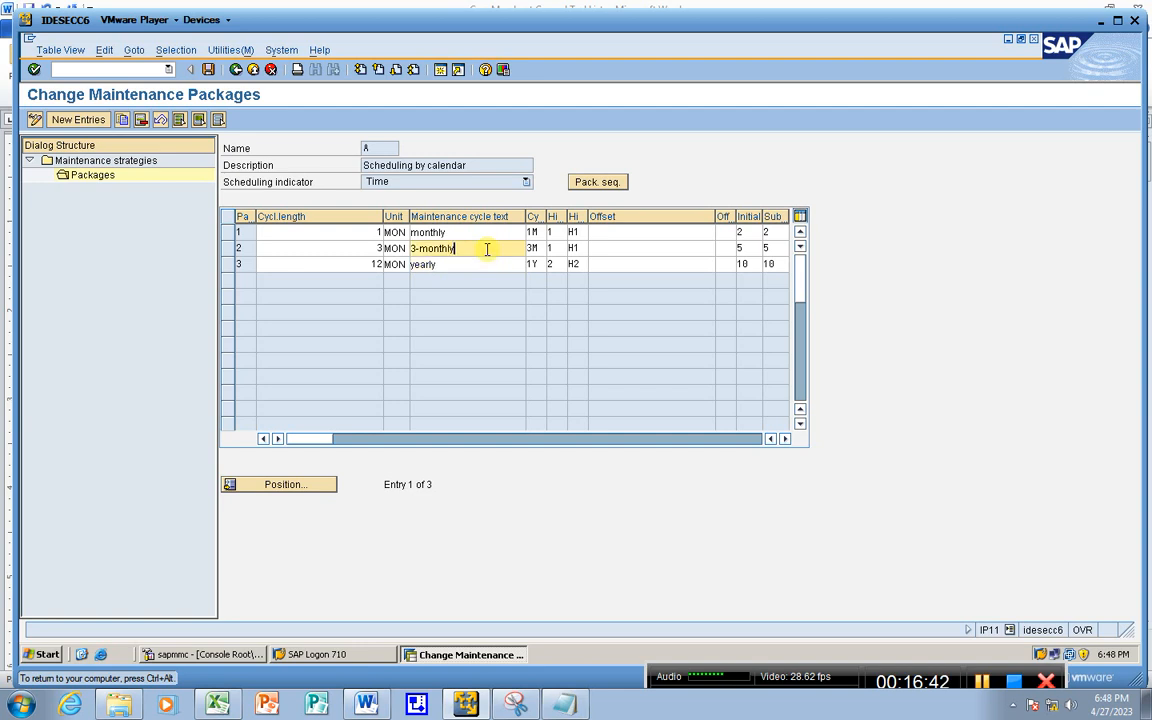
pyautogui.press('Up')
pyautogui.press('Down')
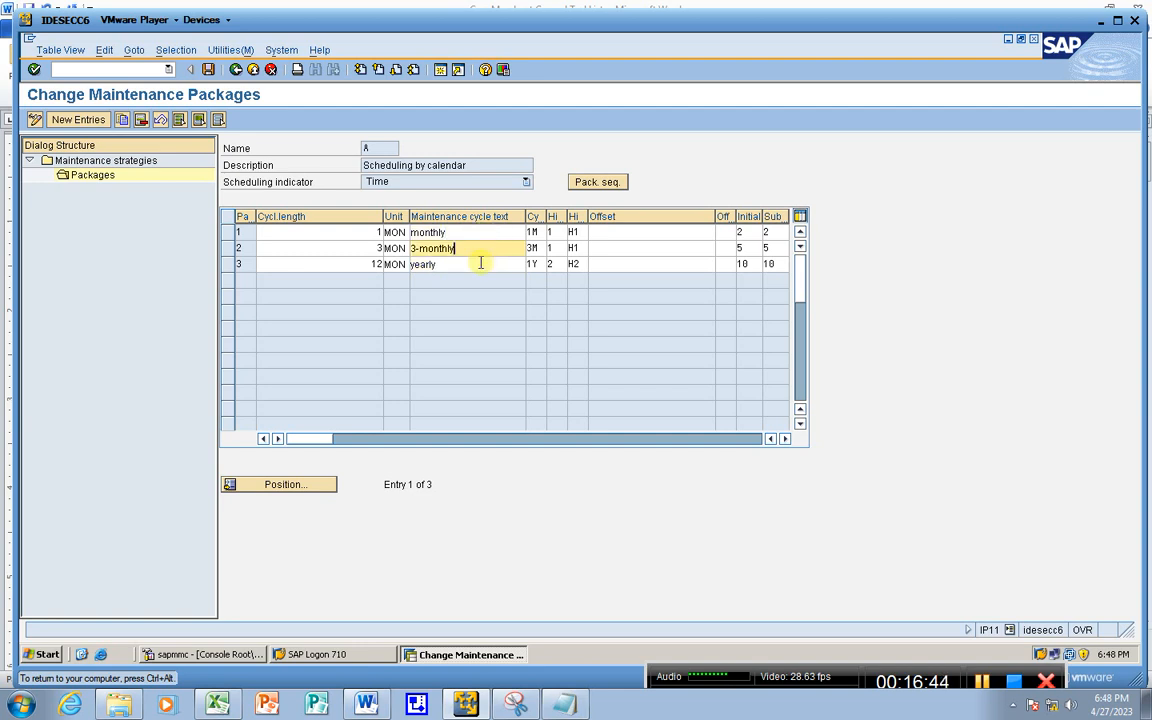
pyautogui.press('Down')
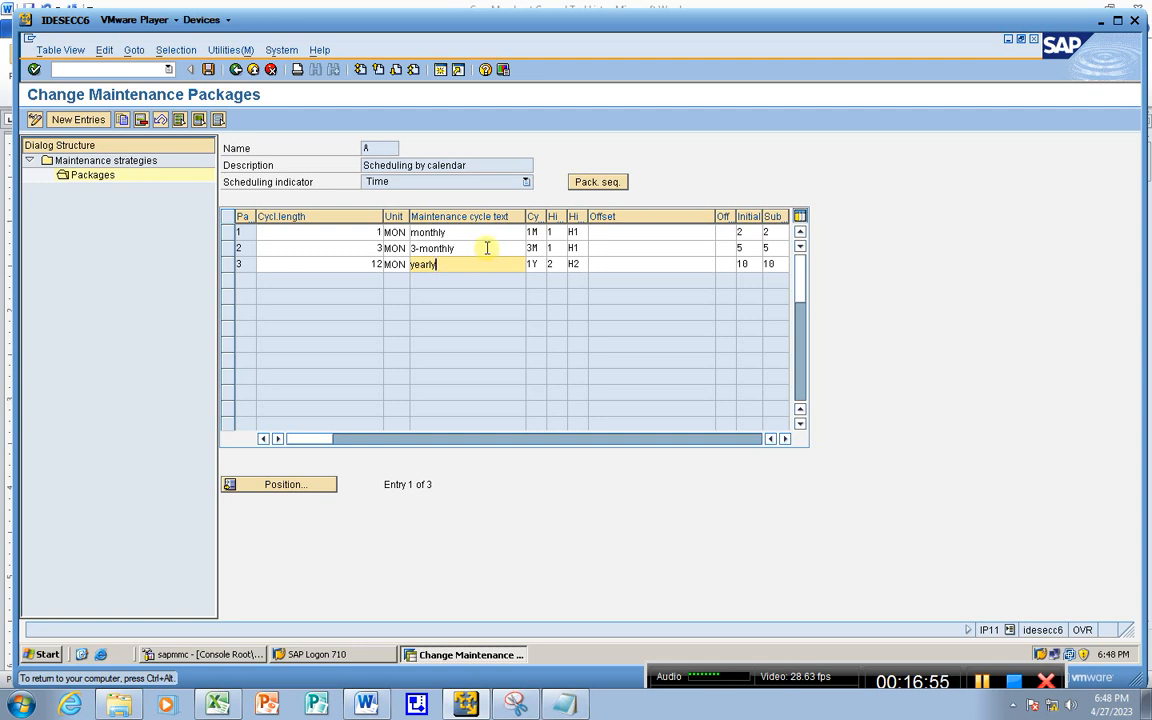
pyautogui.click(487, 248)
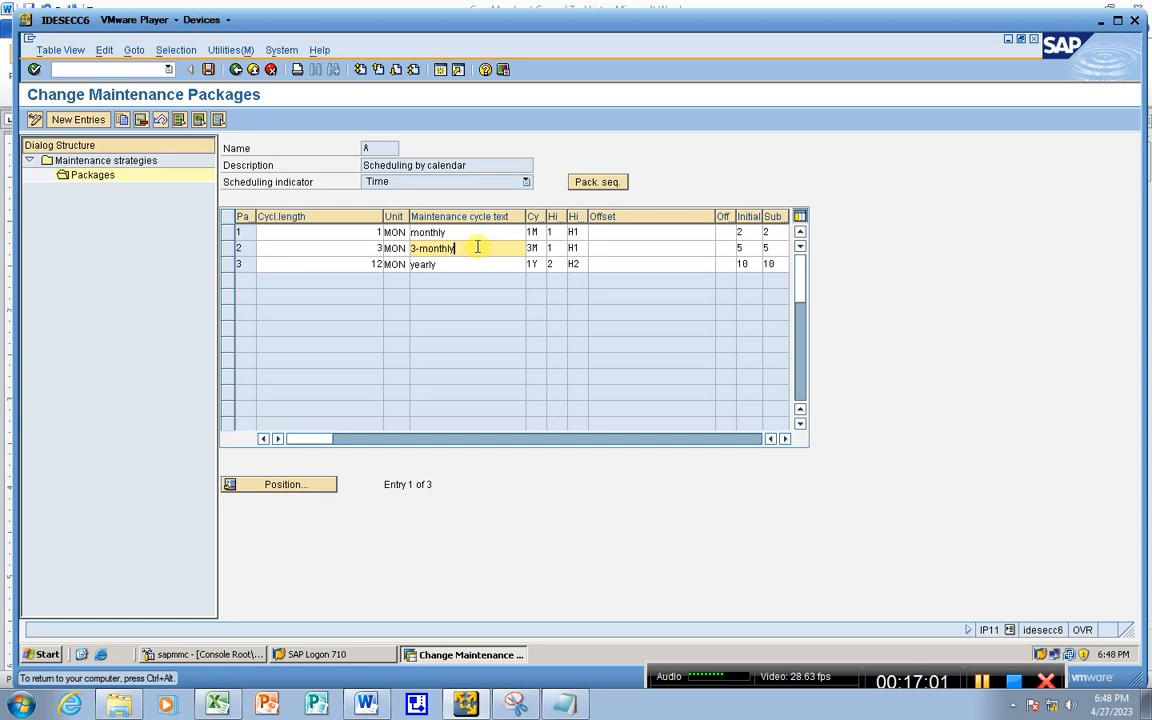
pyautogui.press('Up')
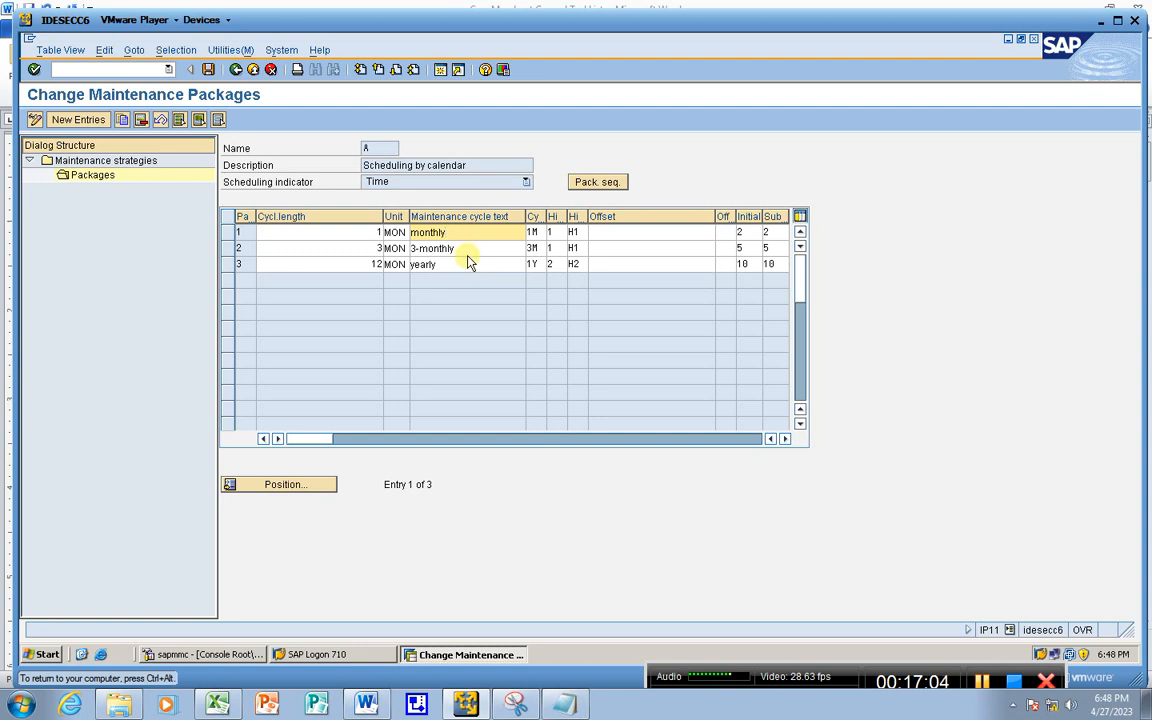
pyautogui.click(476, 248)
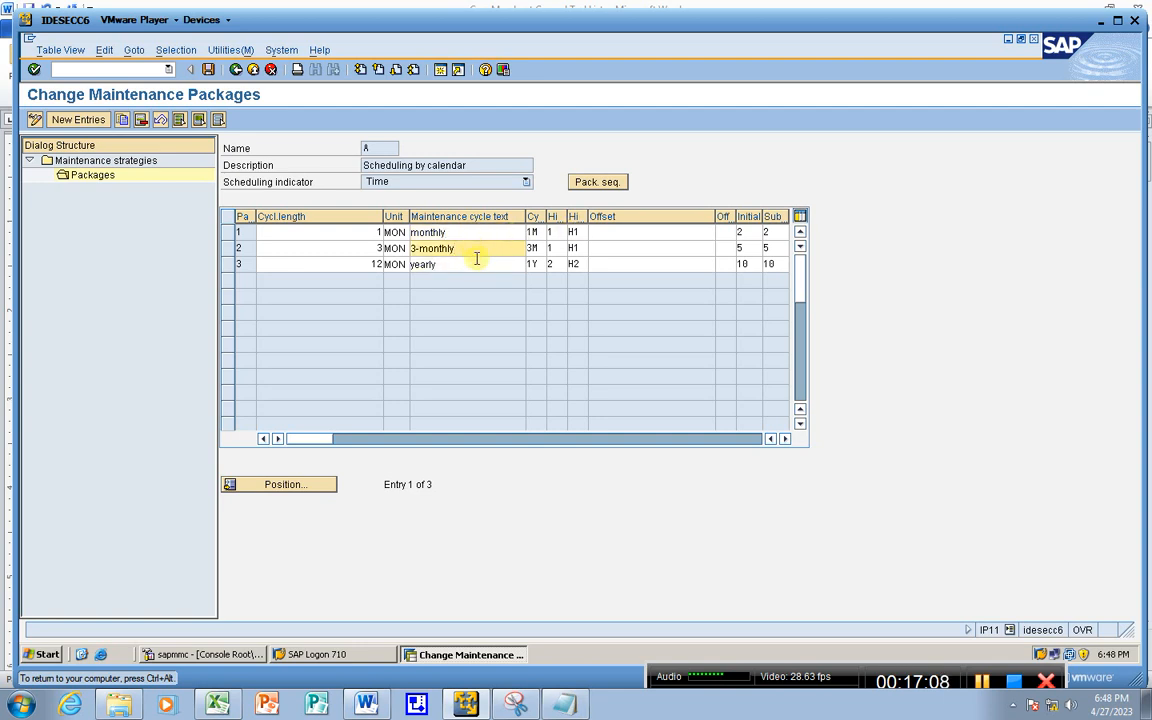
pyautogui.click(476, 263)
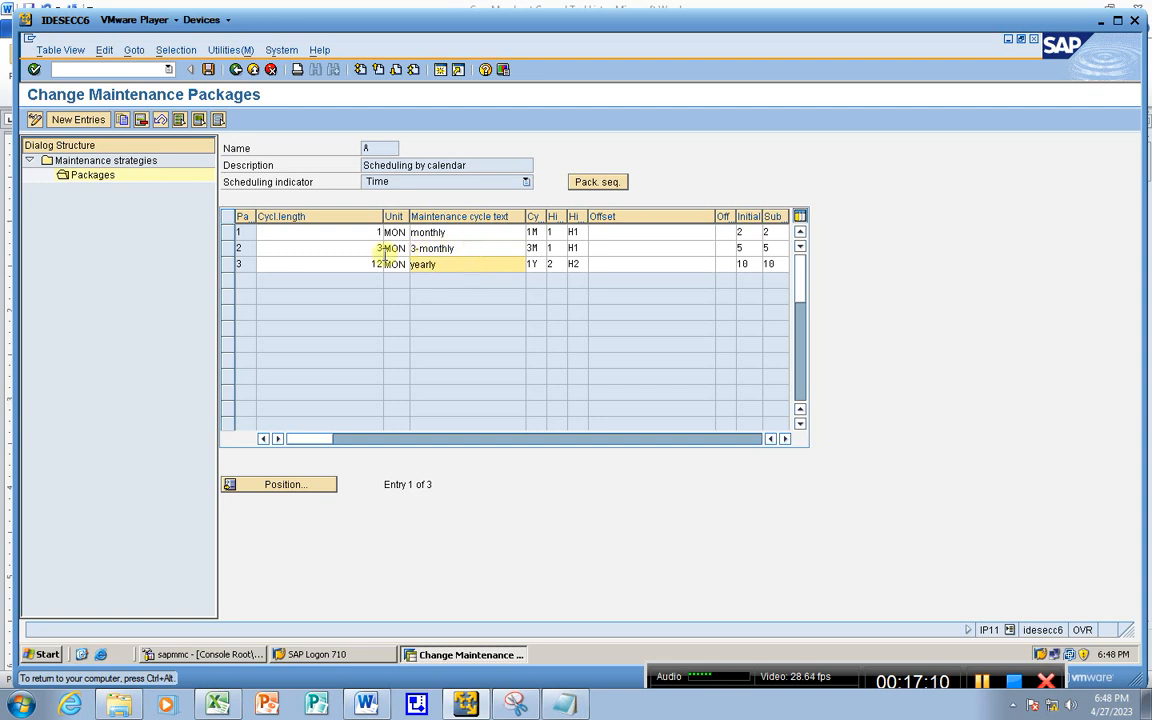
pyautogui.click(446, 232)
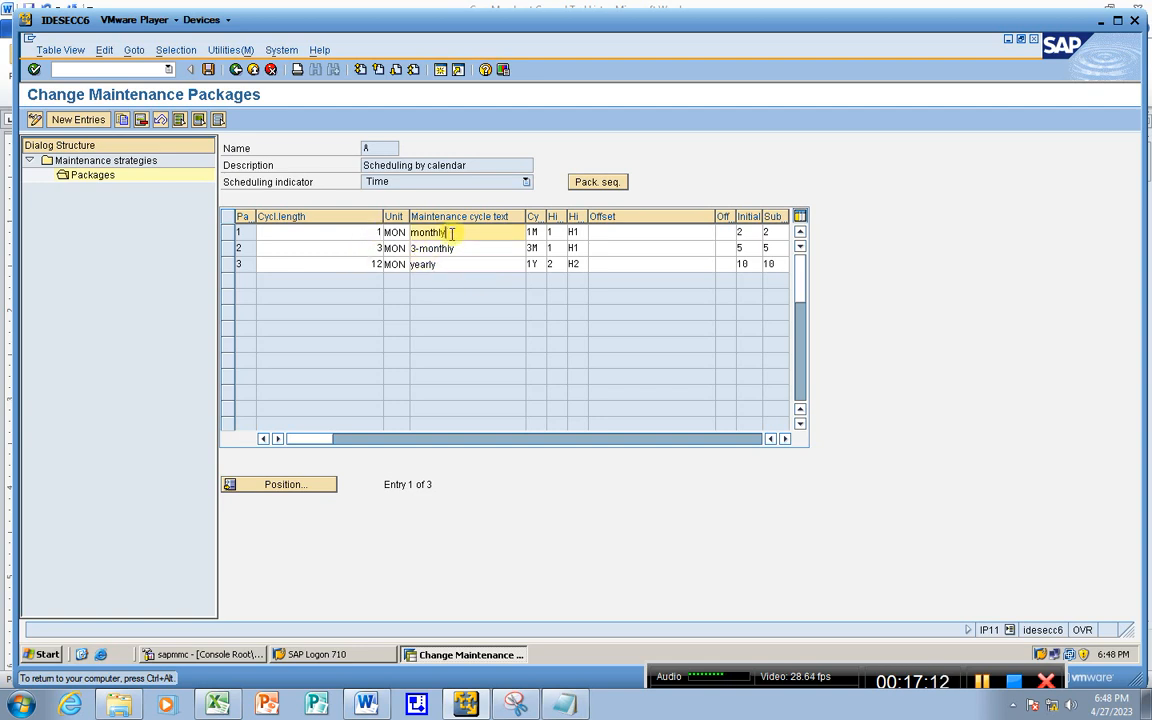
pyautogui.click(371, 232)
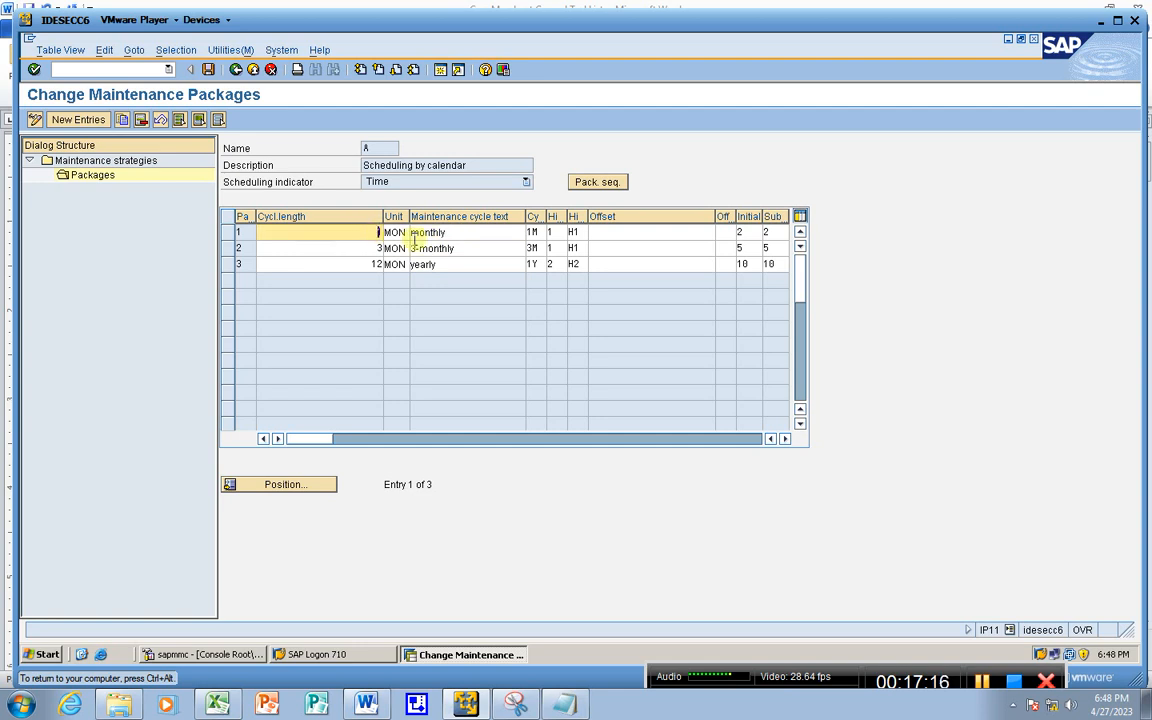
pyautogui.click(470, 249)
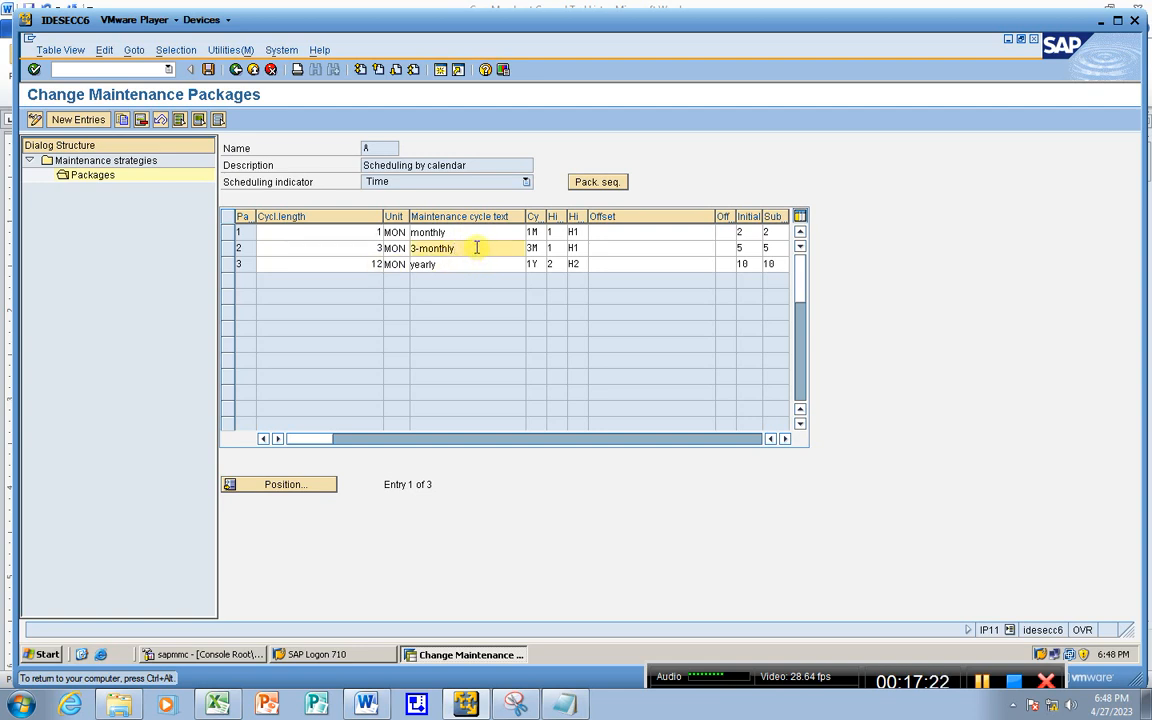
# Step: Examine strategy A's package sequence, including the yearly package's due month, and return to the maintenance strategies overview
pyautogui.click(466, 266)
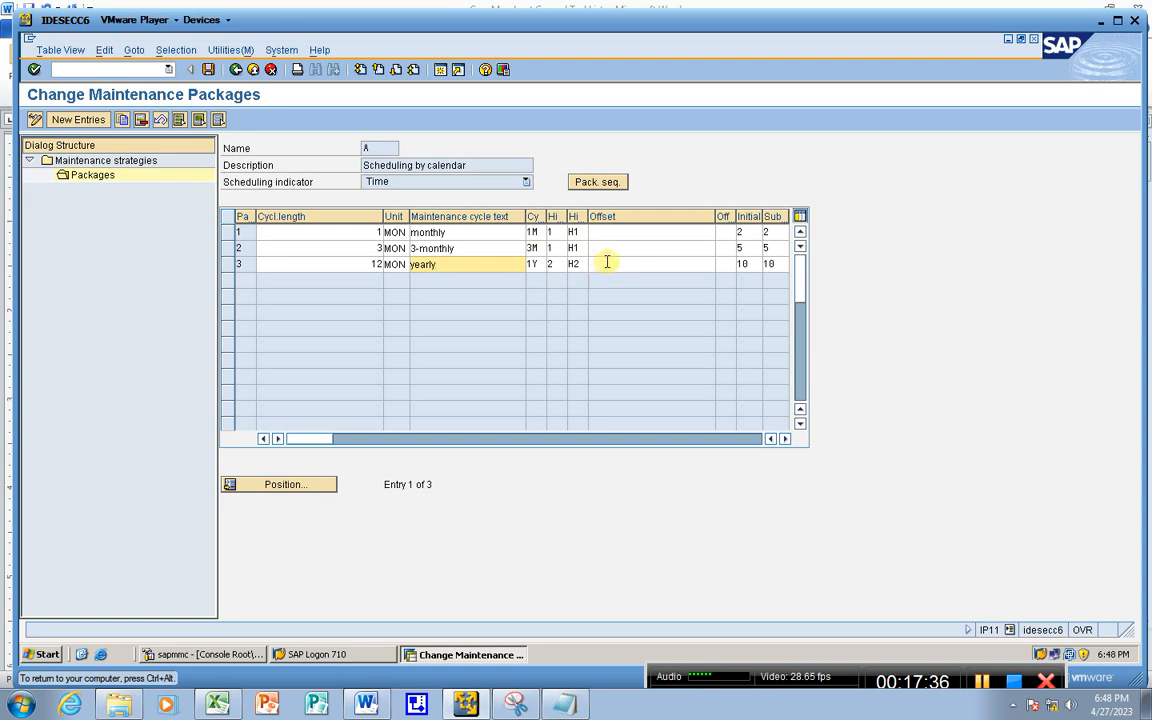
pyautogui.click(593, 183)
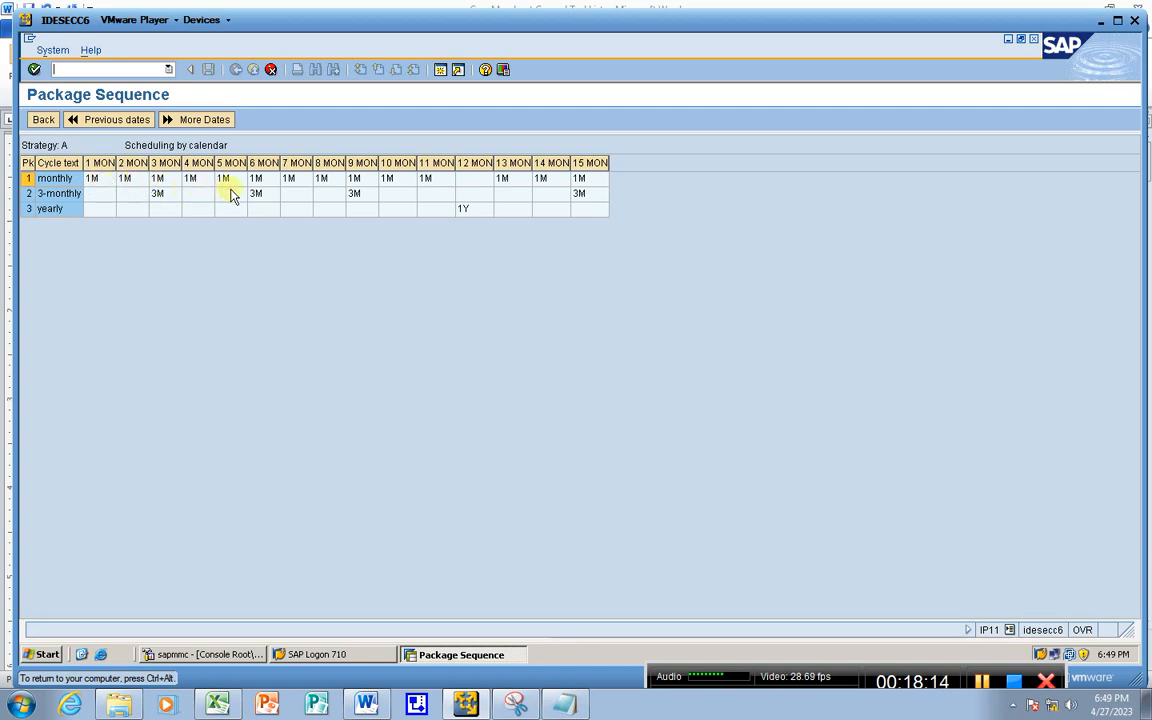
pyautogui.doubleClick(460, 208)
pyautogui.click(40, 119)
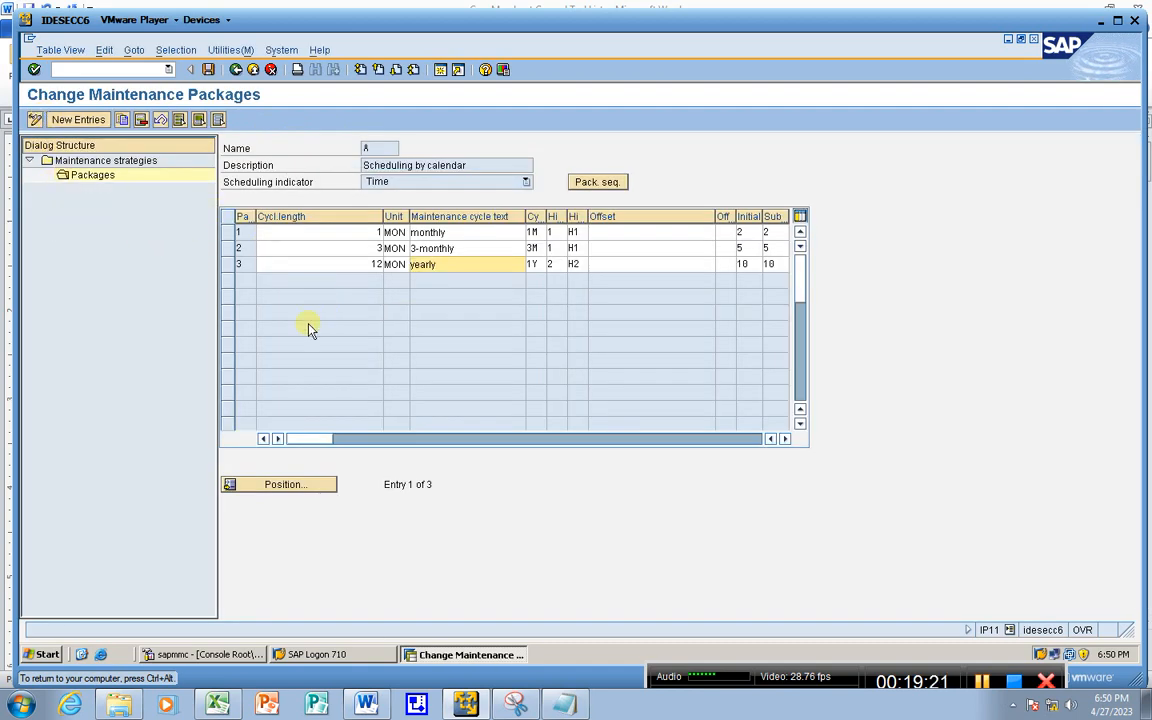
pyautogui.click(237, 70)
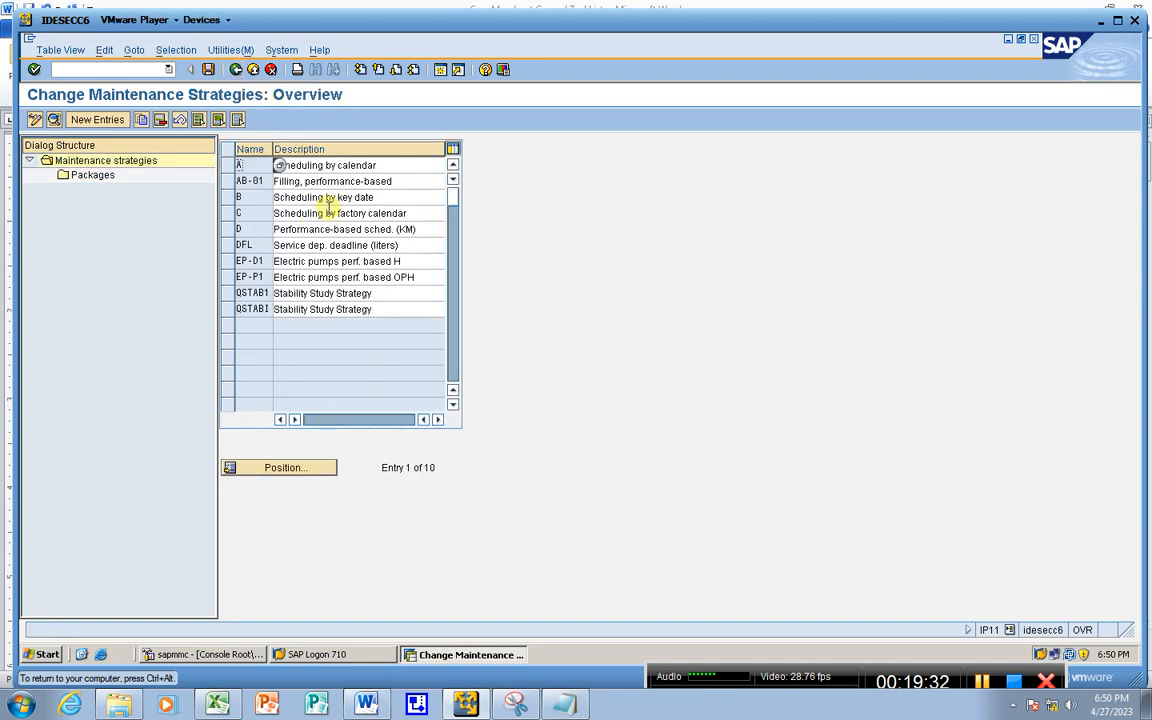
# Step: Consult the transaction code notes in Notepad, select strategy A in the overview and start transaction IA05 in a new session
pyautogui.click(566, 703)
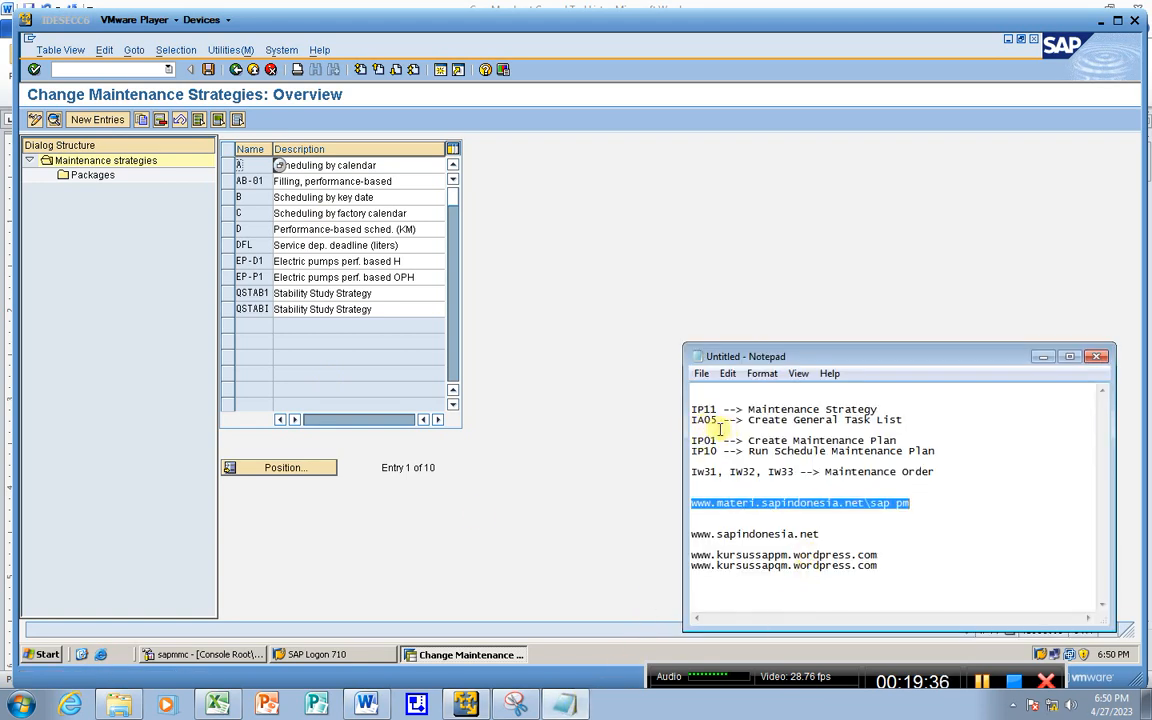
pyautogui.click(181, 333)
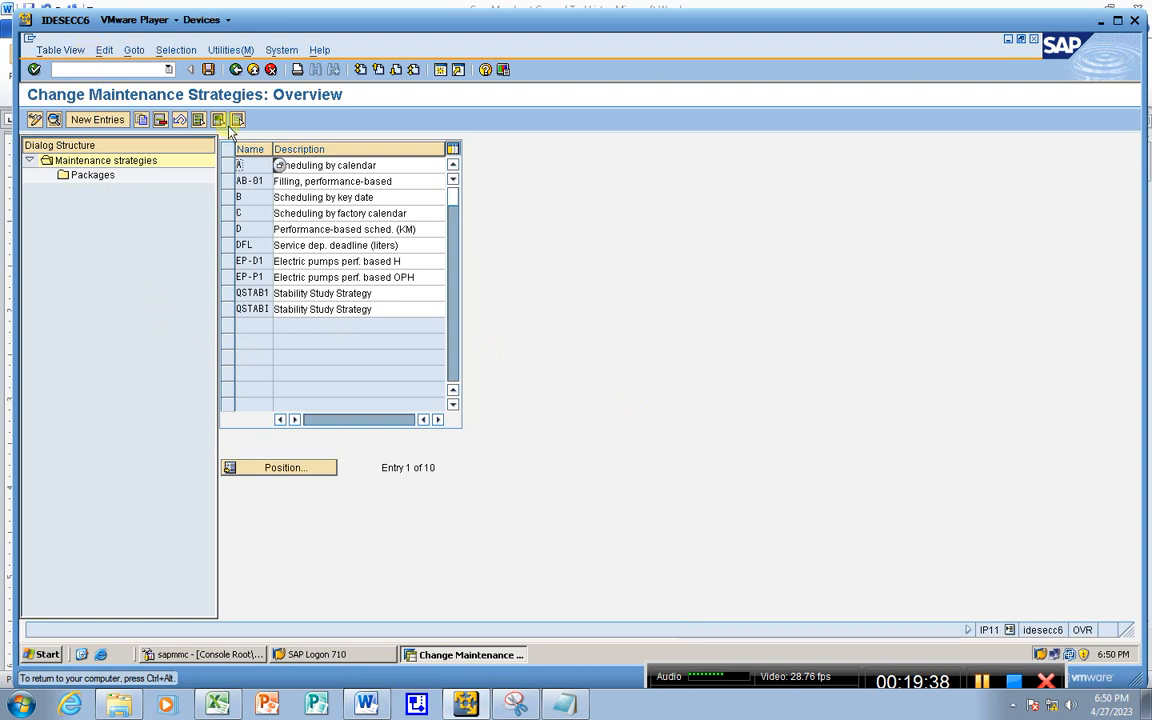
pyautogui.click(228, 165)
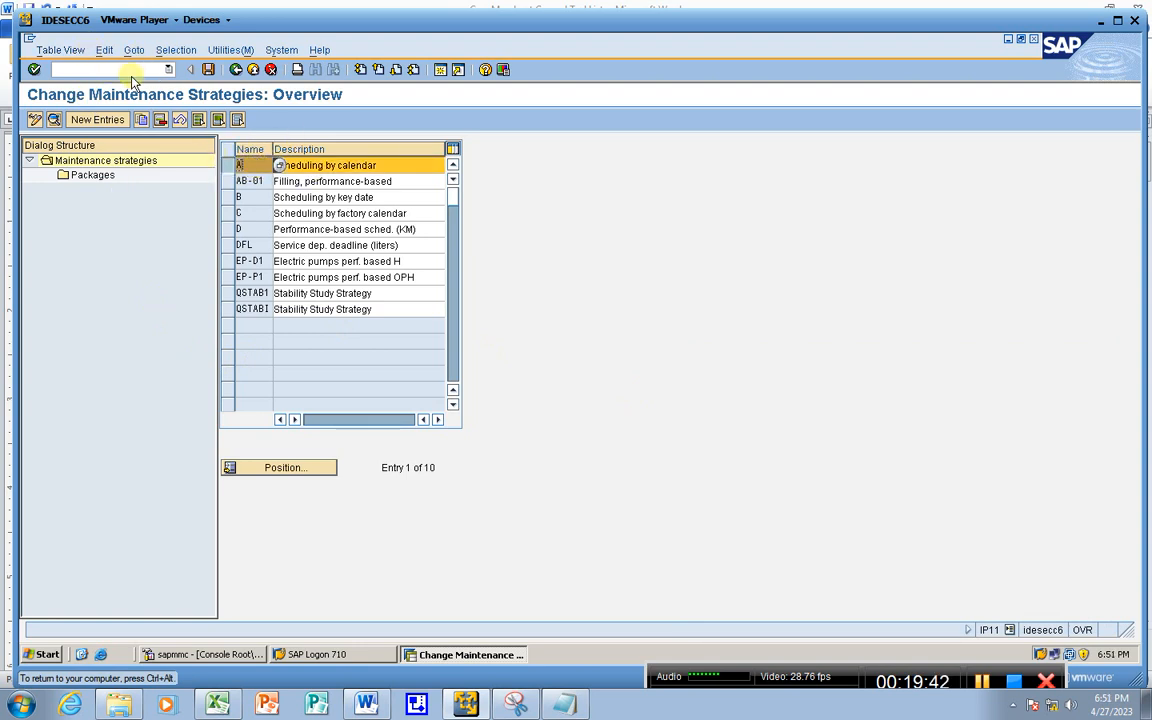
pyautogui.click(442, 70)
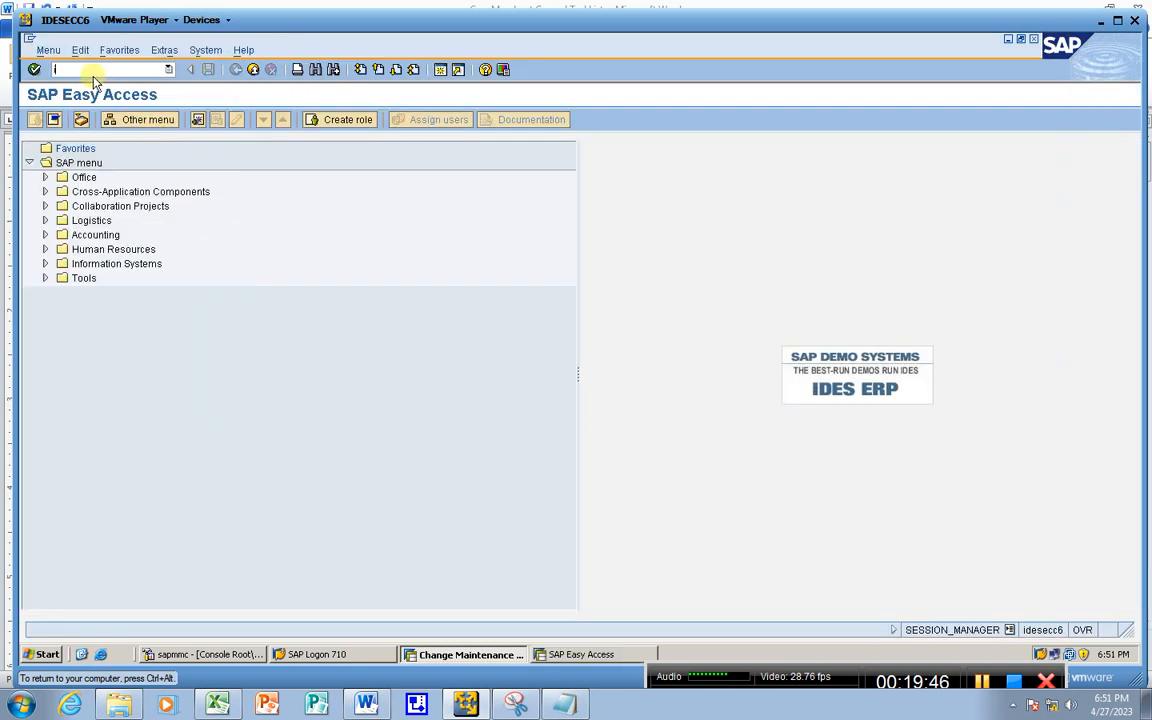
pyautogui.write('ia05')
pyautogui.press('Return')
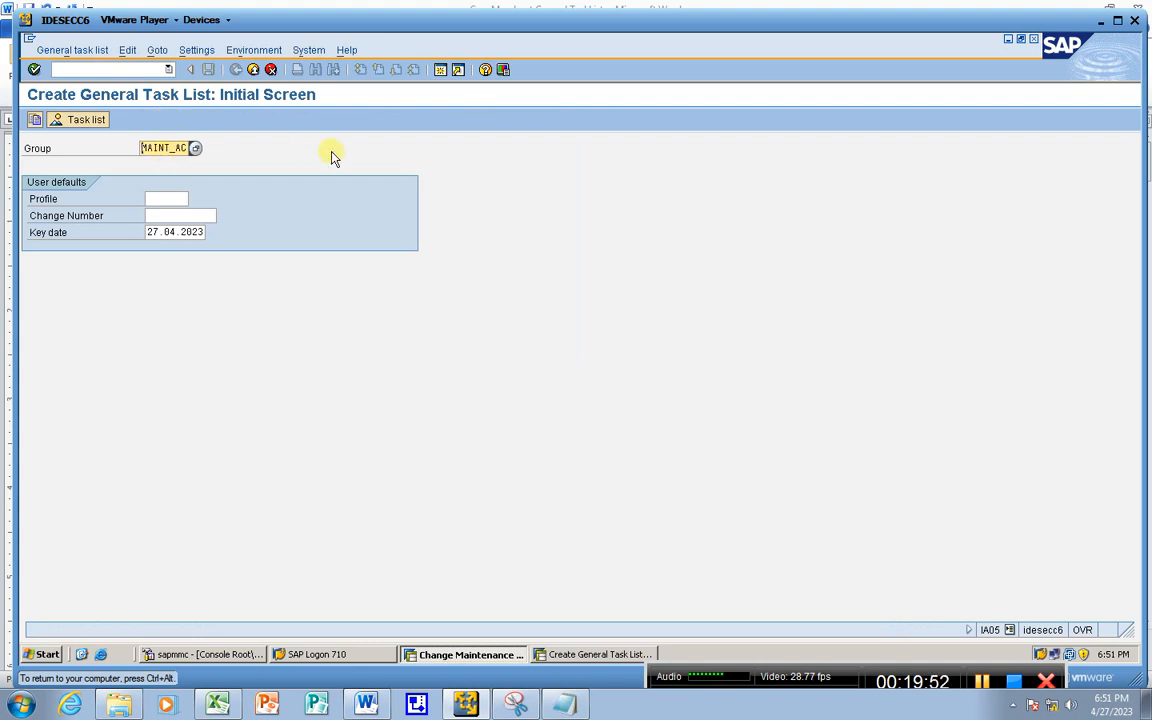
# Step: Change the group name to MAIN_AC2 and proceed to the new general task list's header
pyautogui.press('Right')
pyautogui.press('Right')
pyautogui.press('Right')
pyautogui.press('Right')
pyautogui.press('Right')
pyautogui.press('Right')
pyautogui.press('Right')
pyautogui.press('Left')
pyautogui.press('Left')
pyautogui.press('Left')
pyautogui.press('Left')
pyautogui.press('Right')
pyautogui.press('Delete')
pyautogui.press('Right')
pyautogui.press('Right')
pyautogui.press('Right')
pyautogui.write('2')
pyautogui.press('Return')
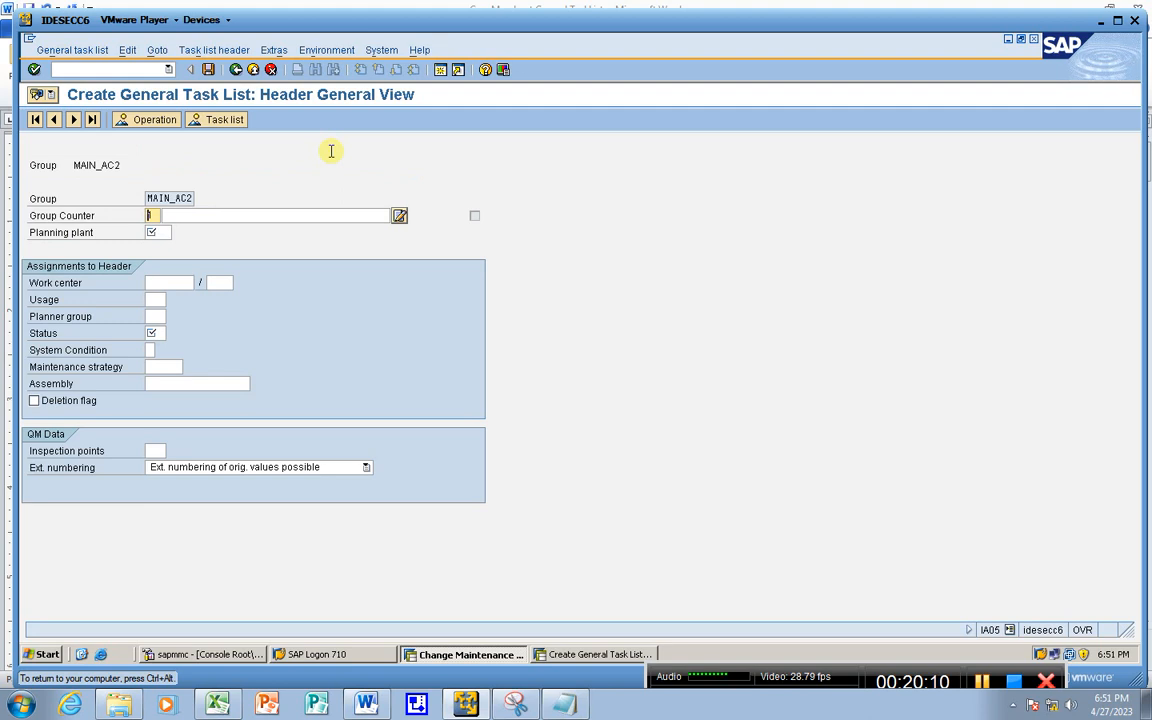
# Step: Set the group counter to 1 and enter the task list description "Maintenance AC Office"
pyautogui.click(150, 215)
pyautogui.write('1')
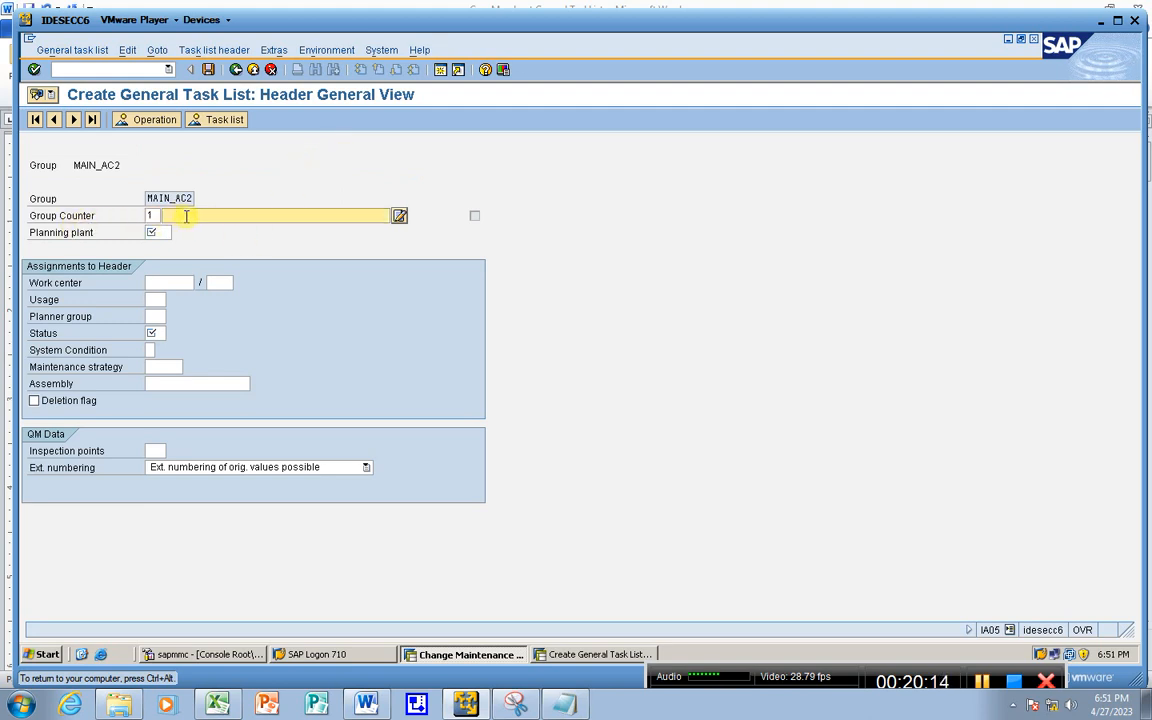
pyautogui.click(186, 216)
pyautogui.click(236, 231)
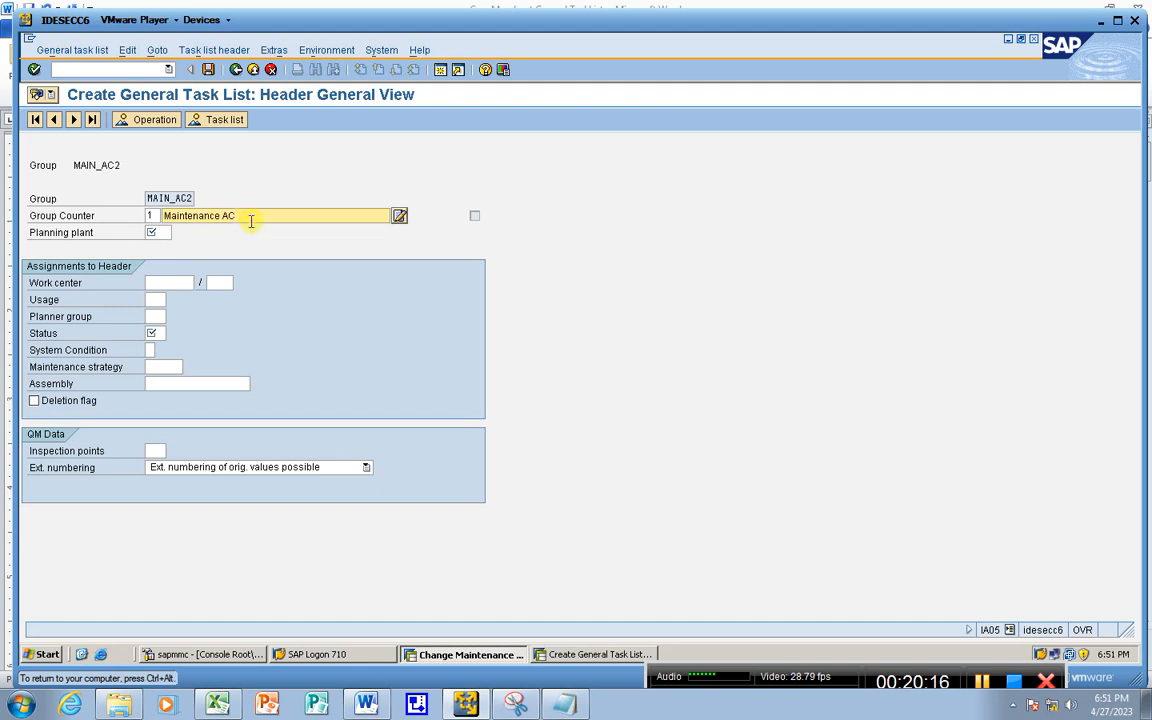
pyautogui.write('2')
pyautogui.press('BackSpace')
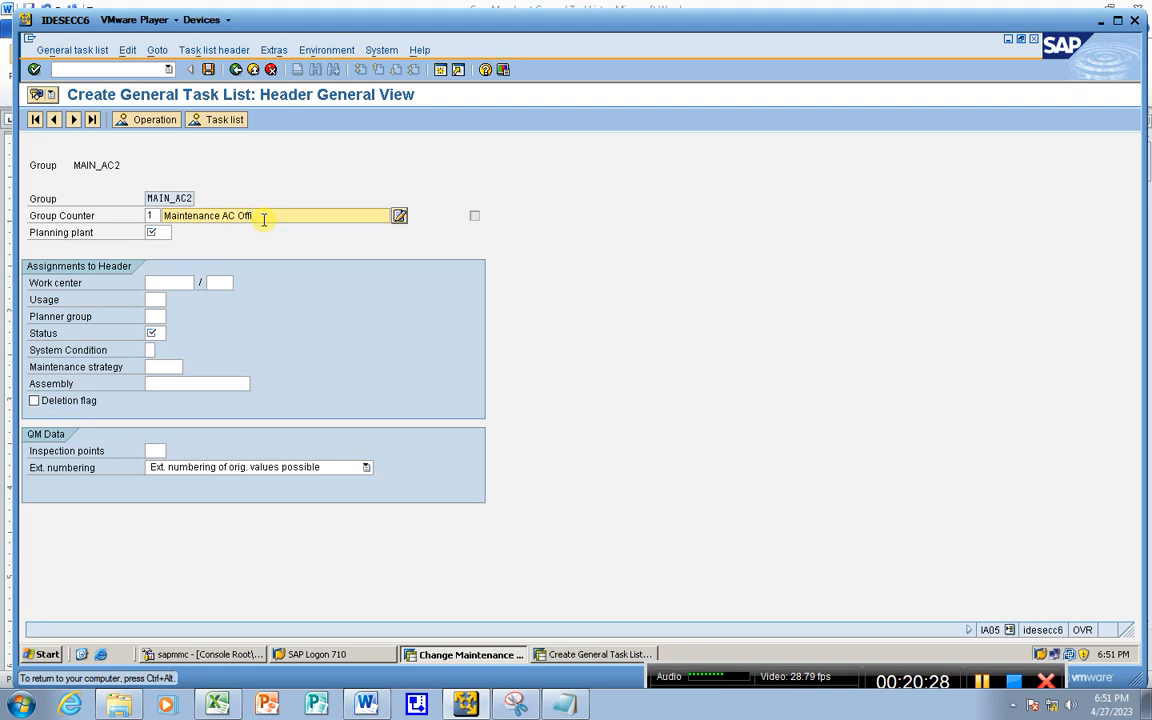
# Step: Set the planning plant to 1000 and assign work center AS-100 to the task list header
pyautogui.click(161, 232)
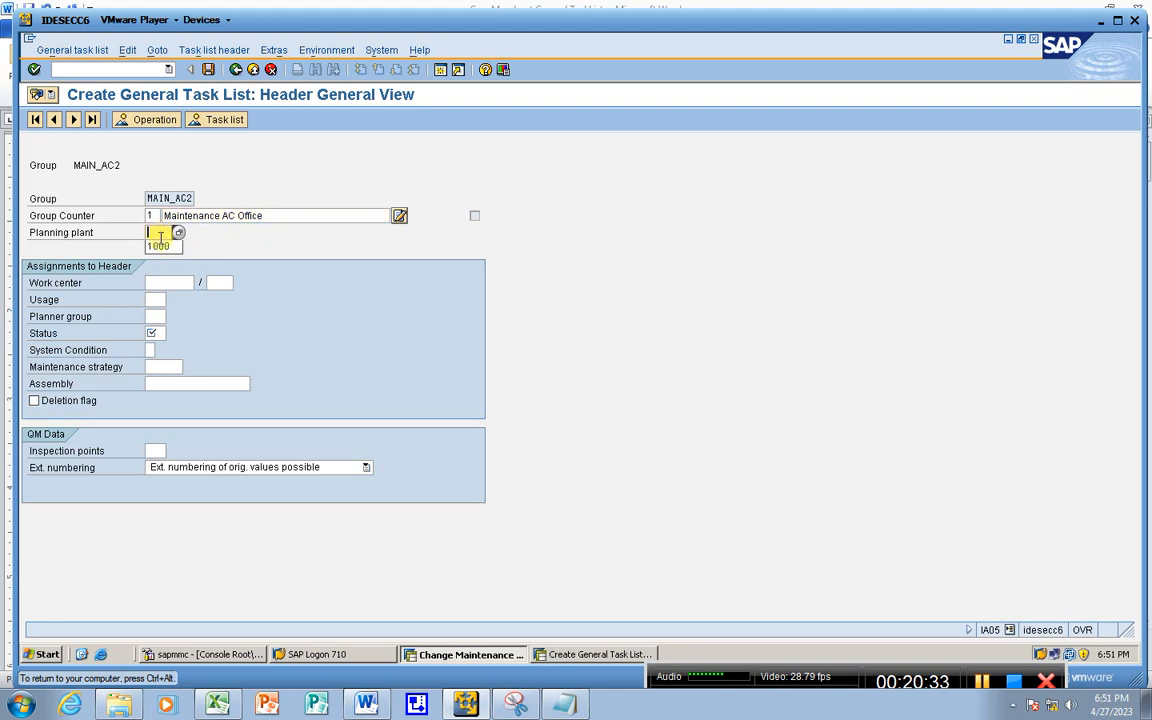
pyautogui.write('1000')
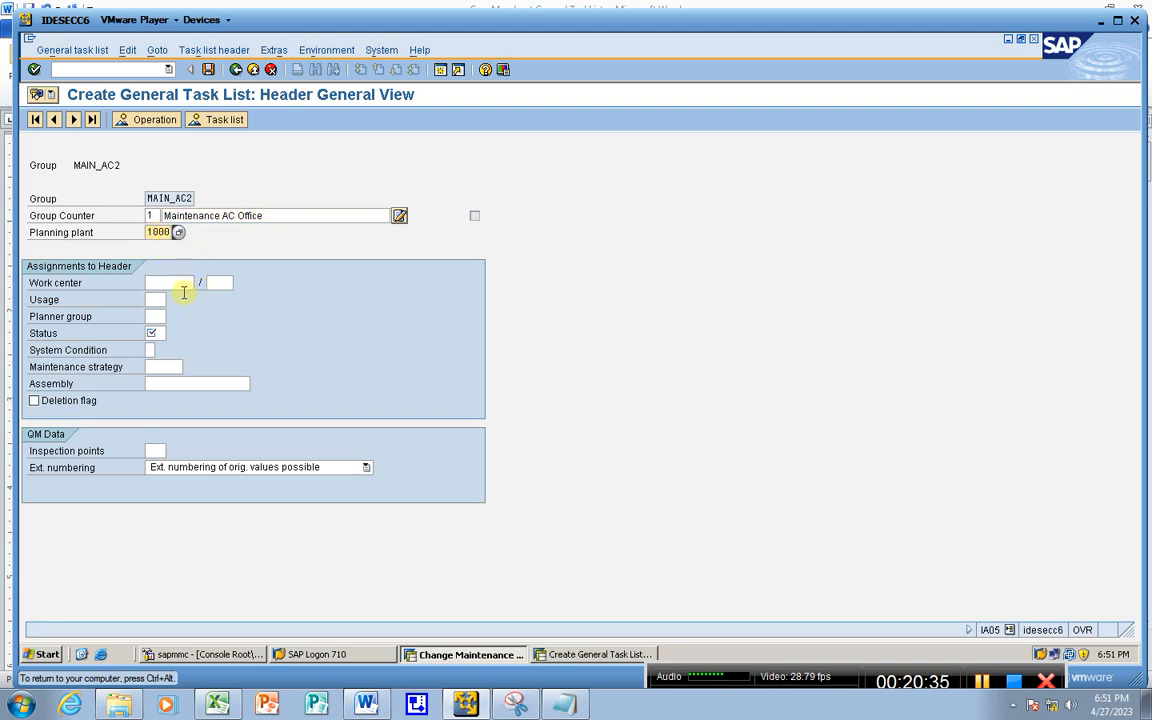
pyautogui.click(167, 283)
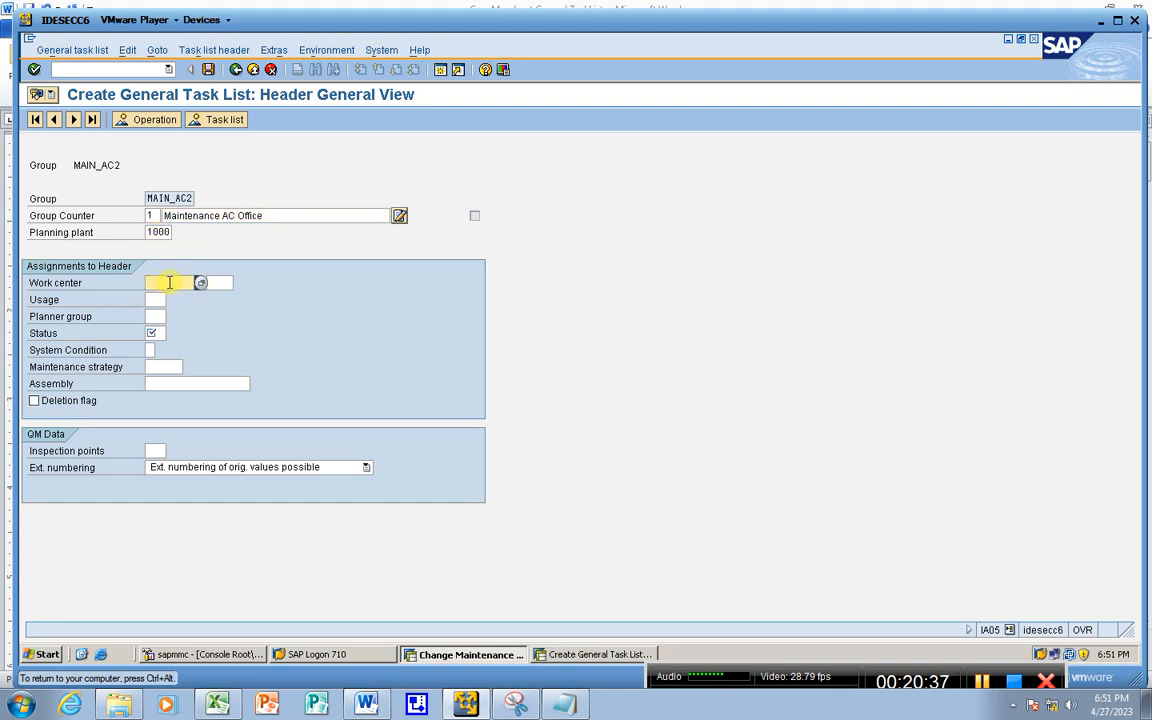
pyautogui.press('BackSpace')
pyautogui.click(166, 299)
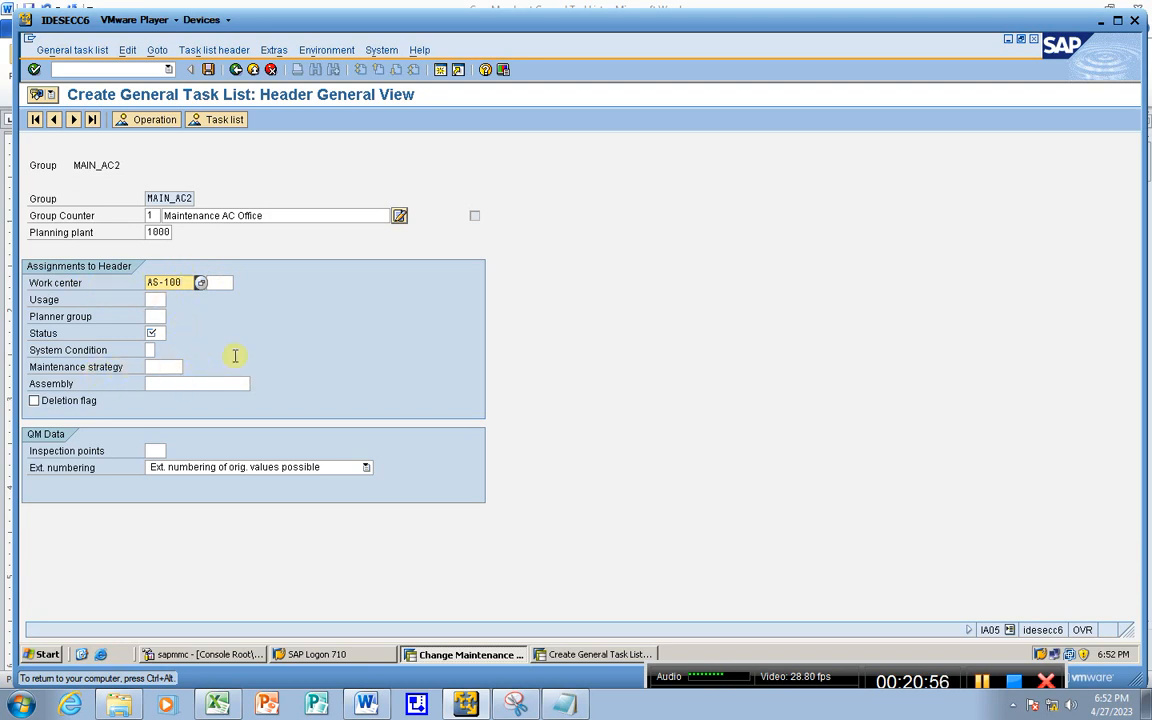
# Step: Set the header's usage to 4 (Plant maintenance) and its status to 4 (Released general), leaving the planner group empty
pyautogui.click(156, 333)
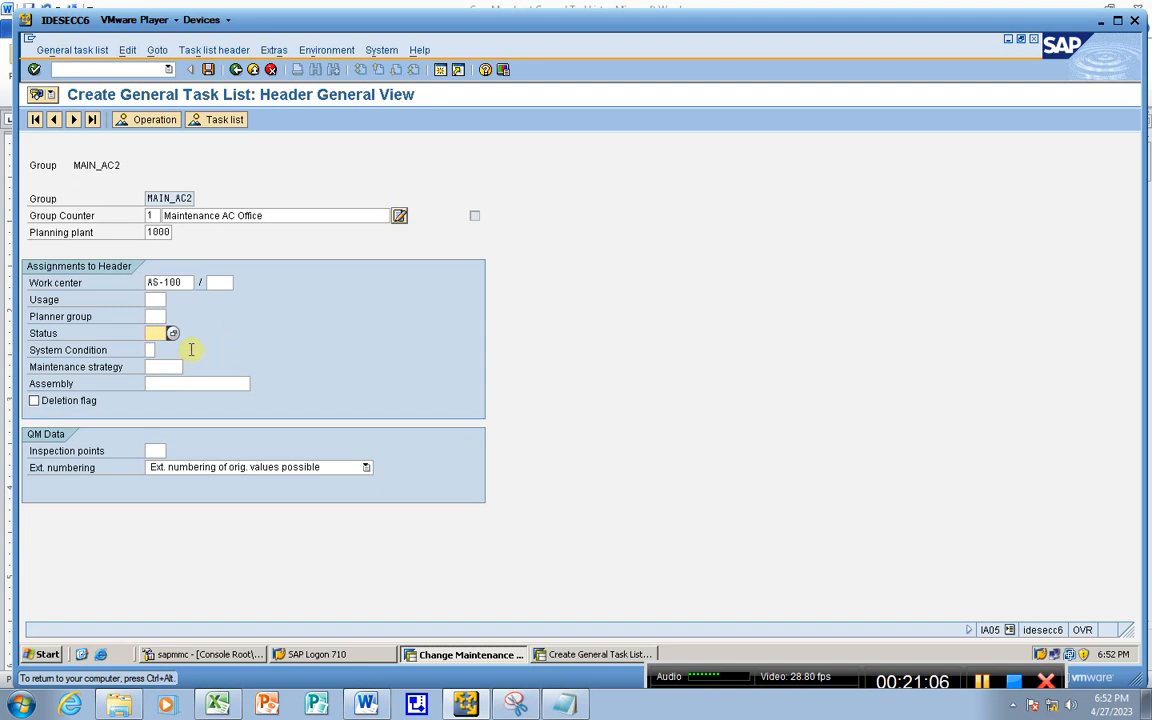
pyautogui.click(154, 299)
pyautogui.click(231, 303)
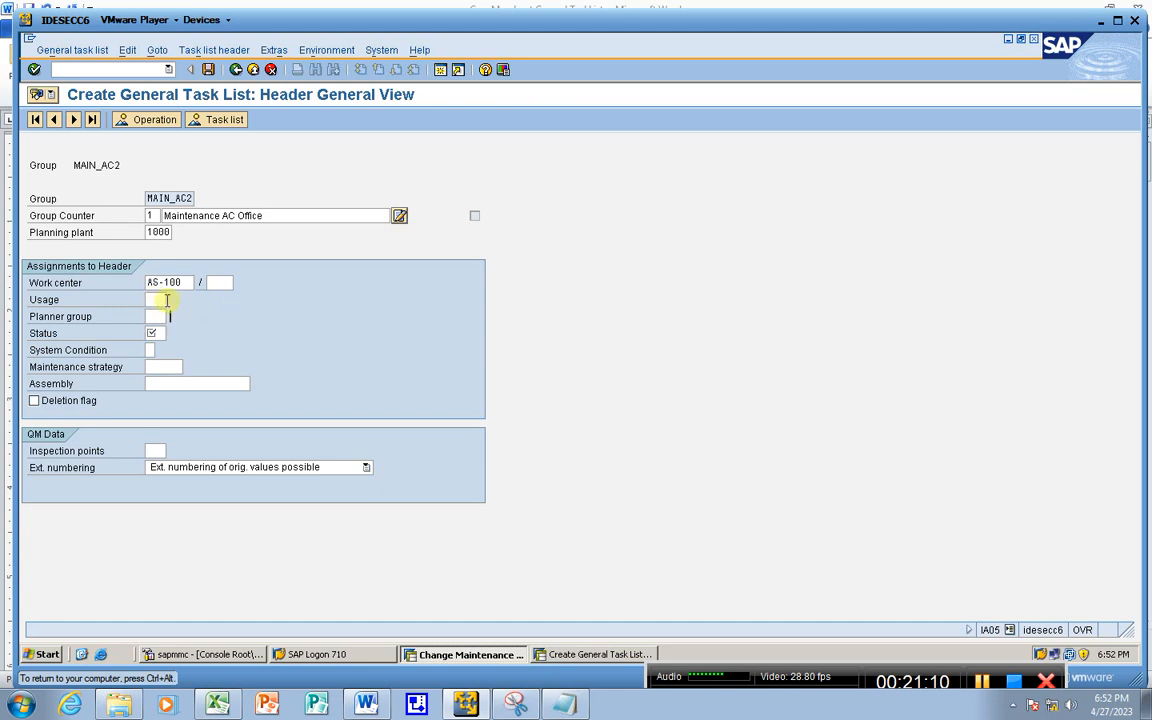
pyautogui.click(173, 300)
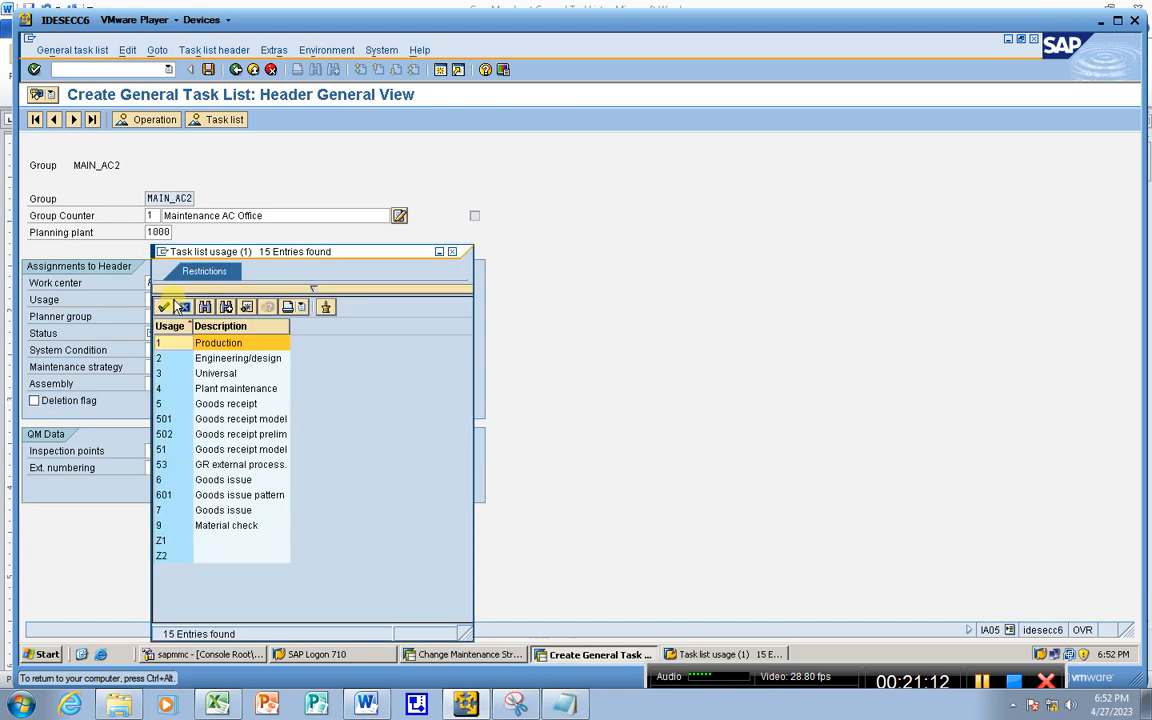
pyautogui.doubleClick(183, 388)
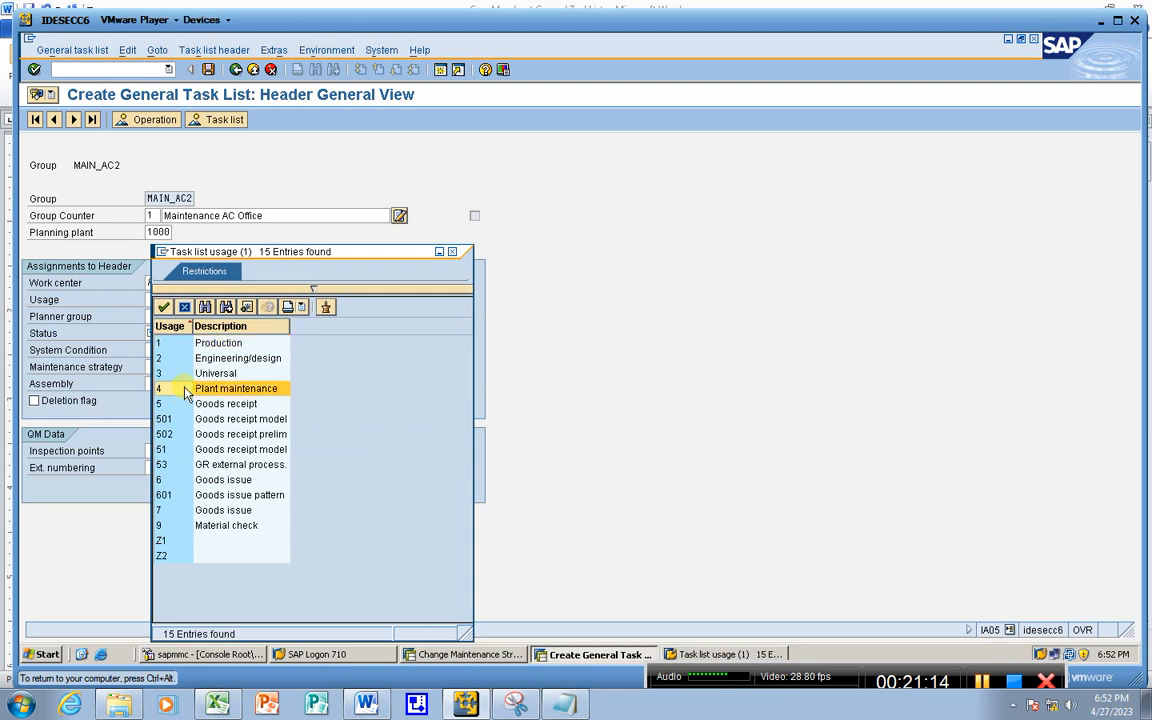
pyautogui.click(154, 317)
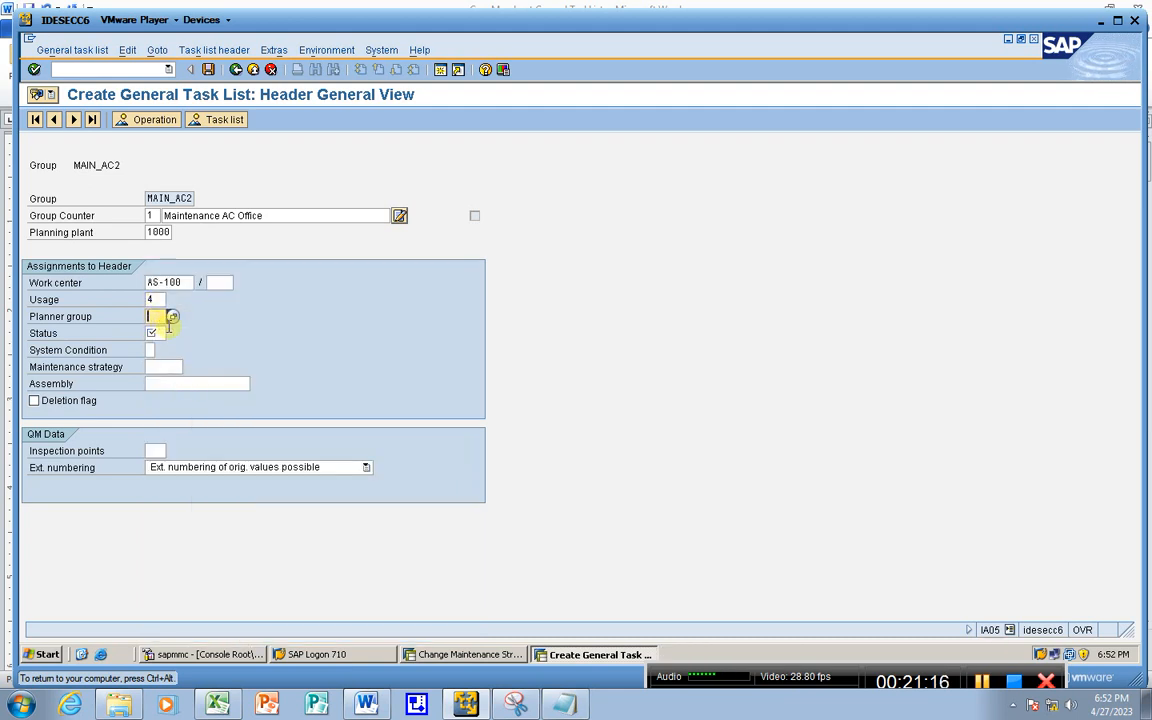
pyautogui.click(158, 333)
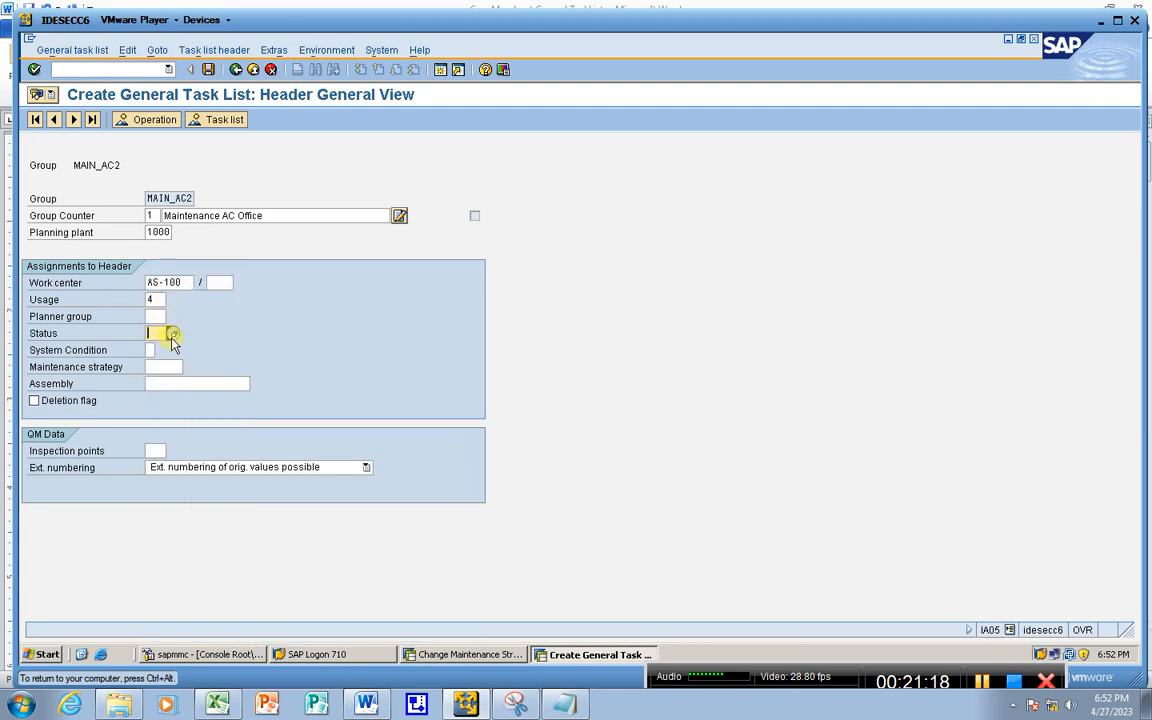
pyautogui.click(166, 334)
pyautogui.doubleClick(172, 389)
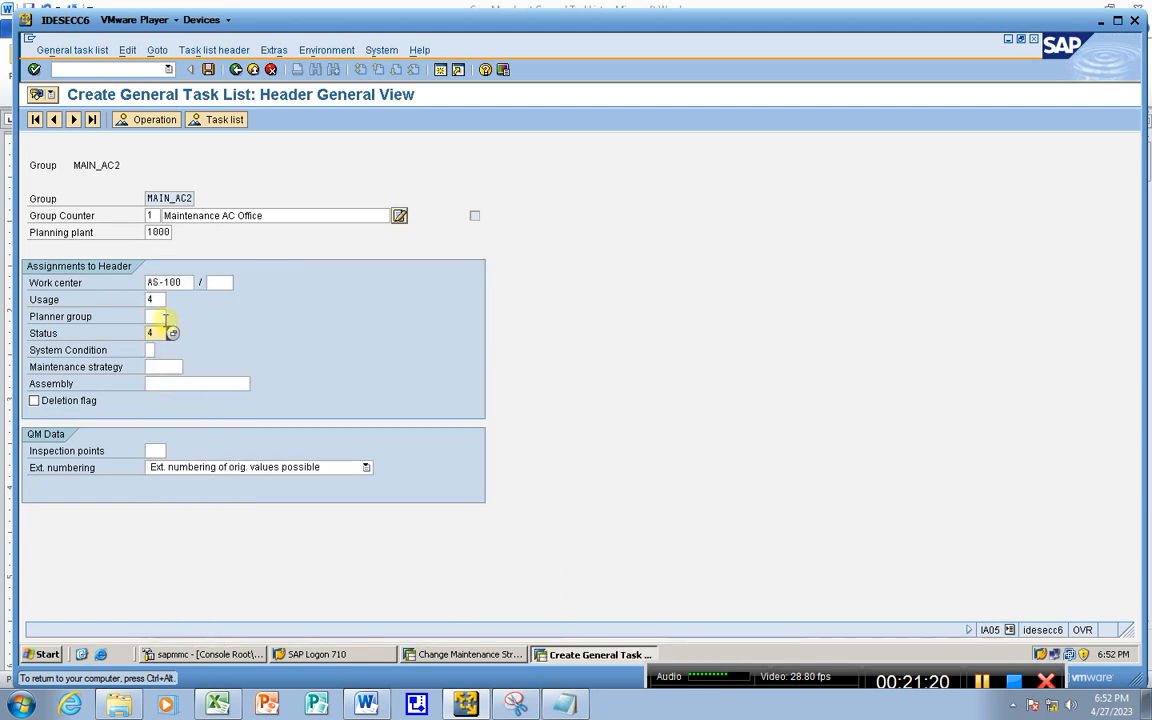
# Step: Assign maintenance strategy A (Scheduling by calendar) to the task list and validate the header entries
pyautogui.click(152, 367)
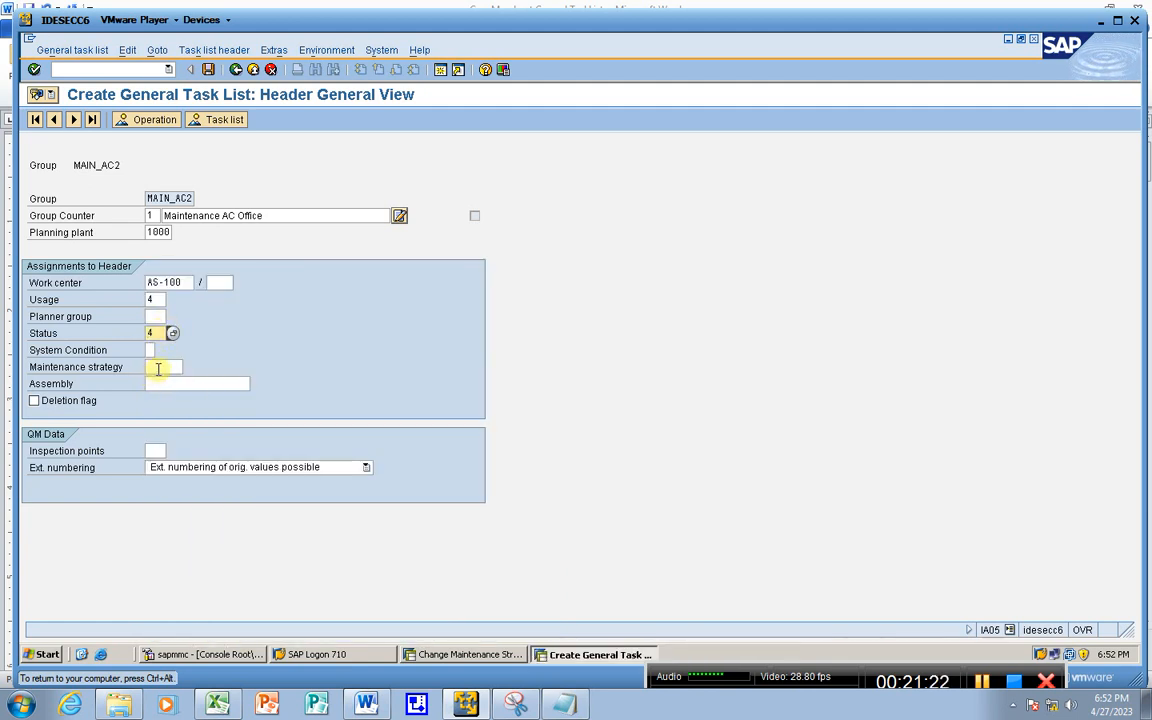
pyautogui.click(189, 367)
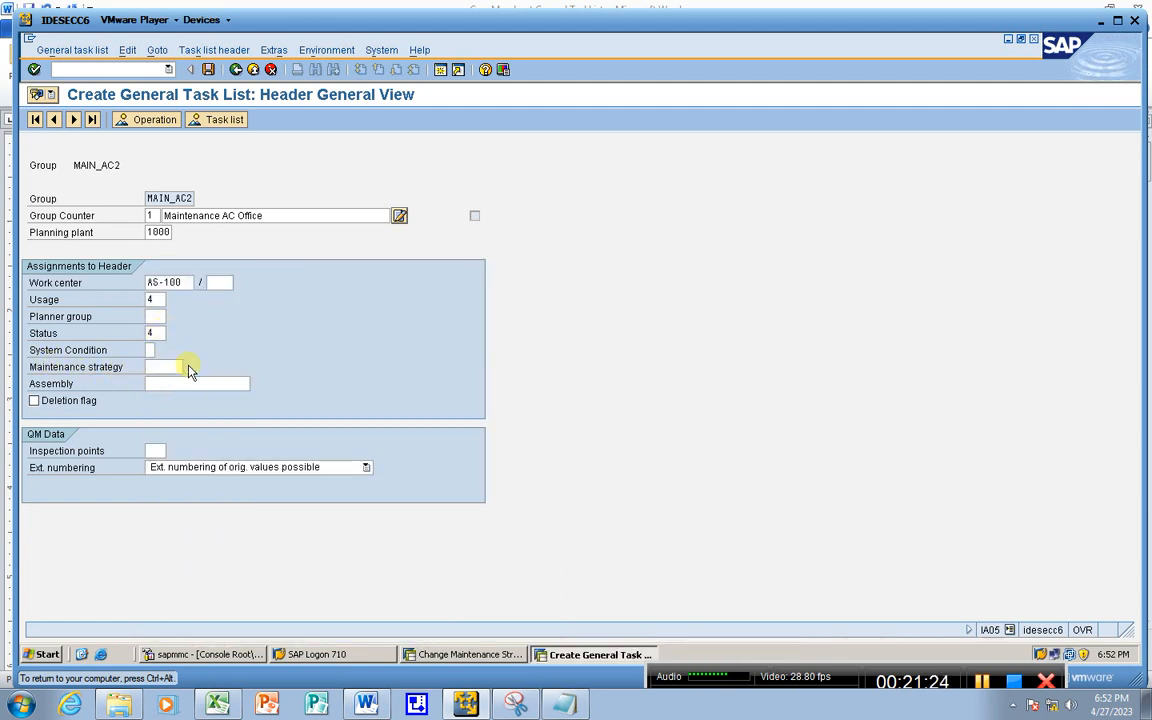
pyautogui.doubleClick(160, 184)
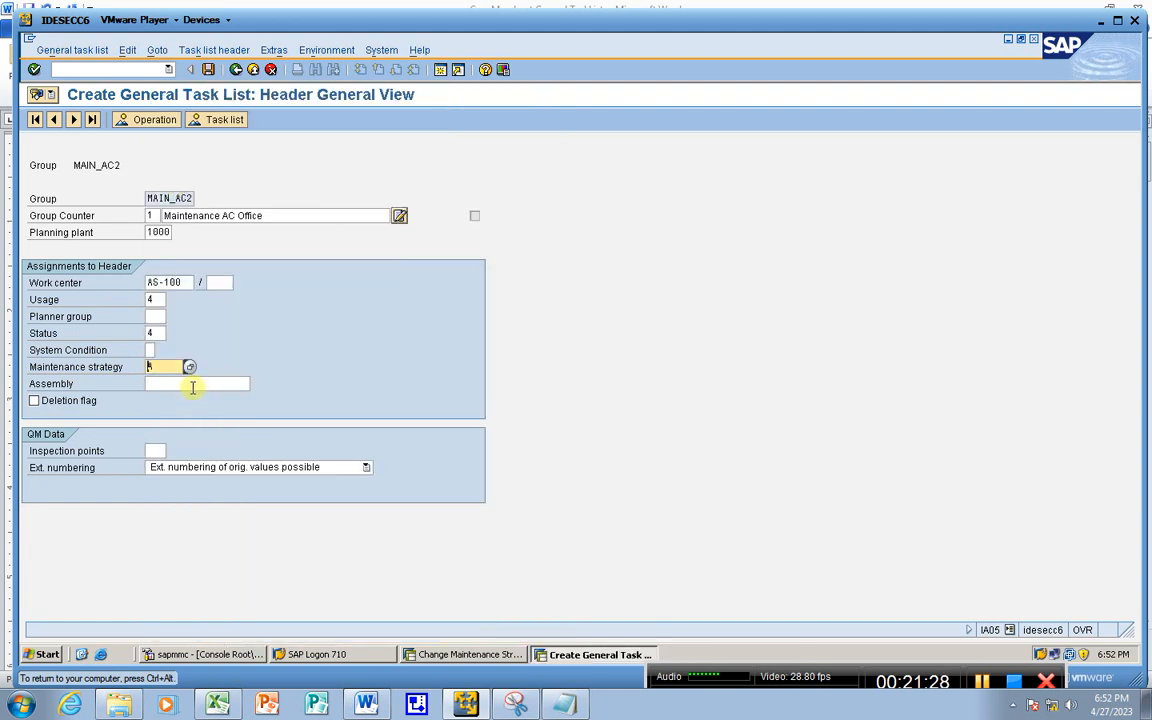
pyautogui.press('Return')
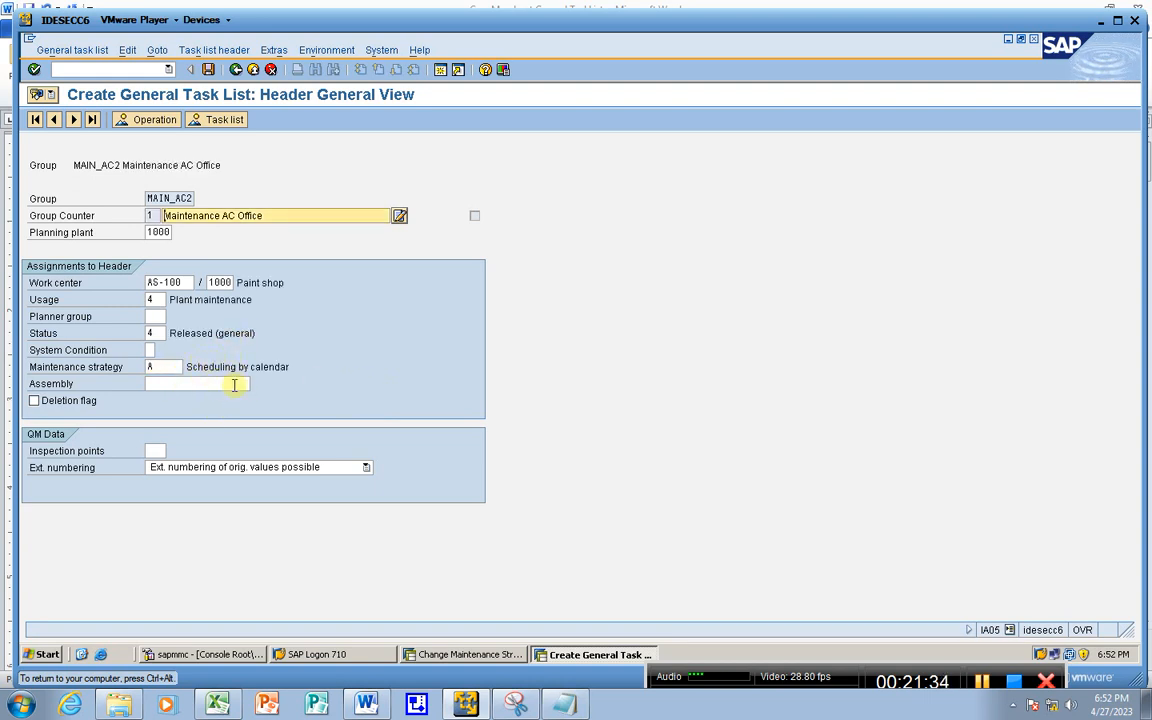
# Step: Open the operation overview and describe operation 0010 as "Membongkar Perangkat" and operation 0020 as "Membersihkan dan Sterilisasi"
pyautogui.click(176, 121)
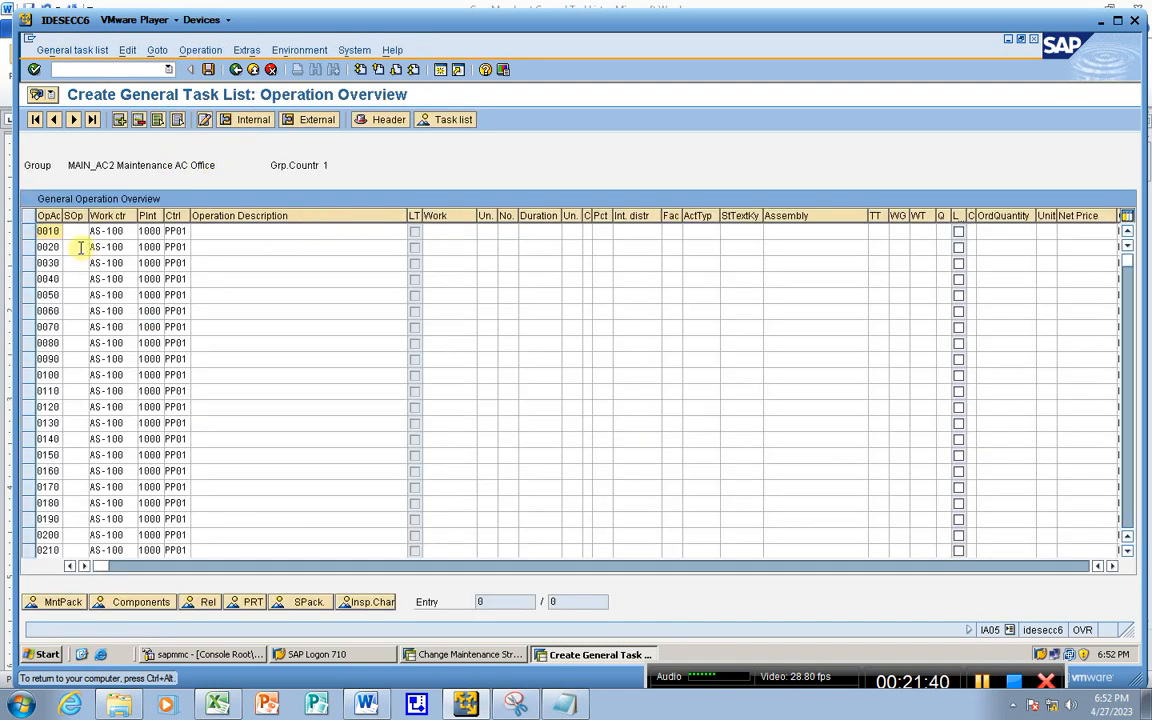
pyautogui.click(223, 231)
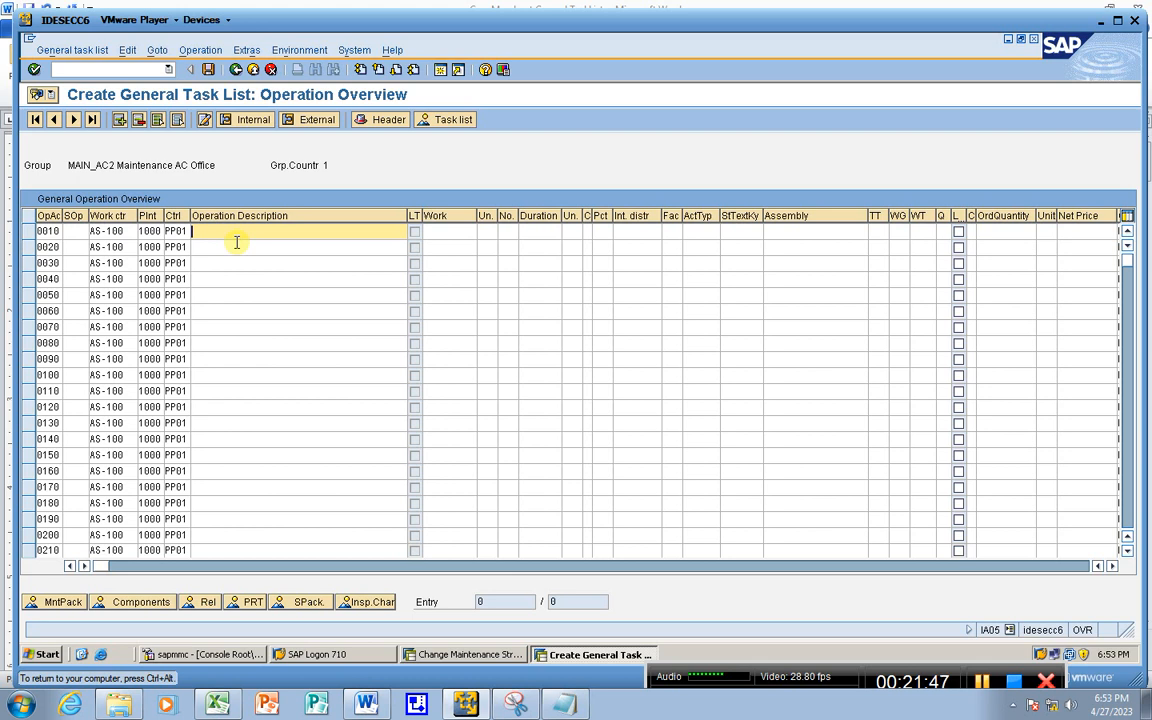
pyautogui.press('BackSpace')
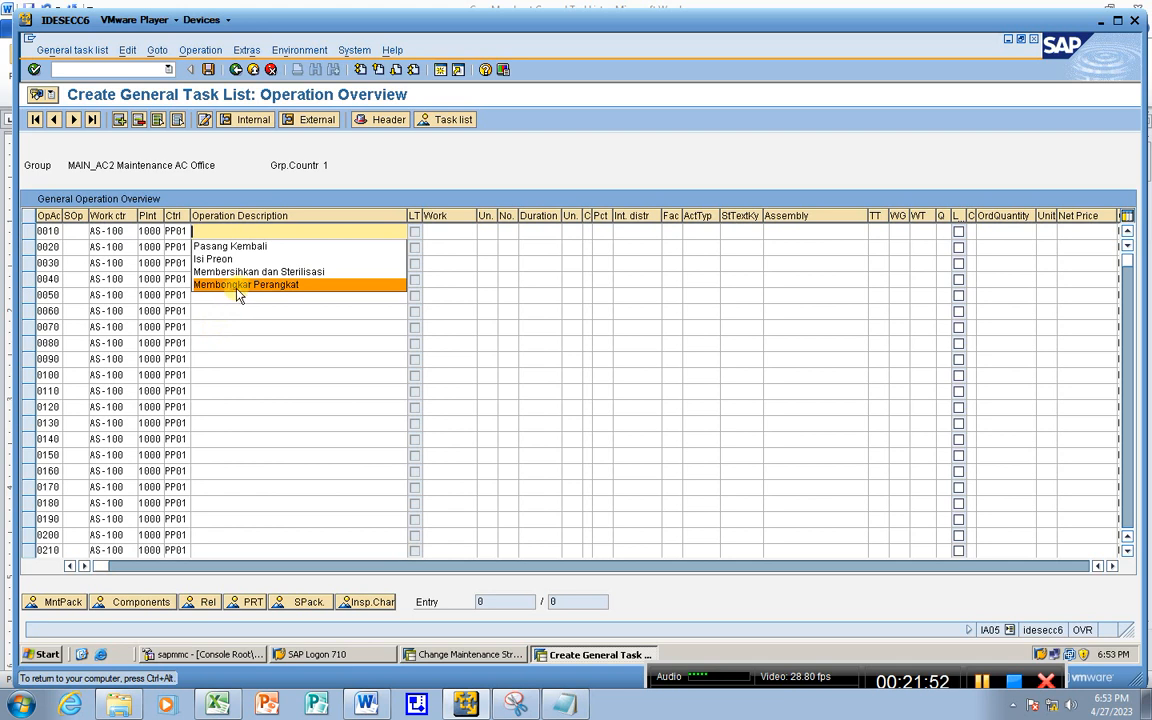
pyautogui.click(233, 288)
pyautogui.click(227, 248)
pyautogui.press('BackSpace')
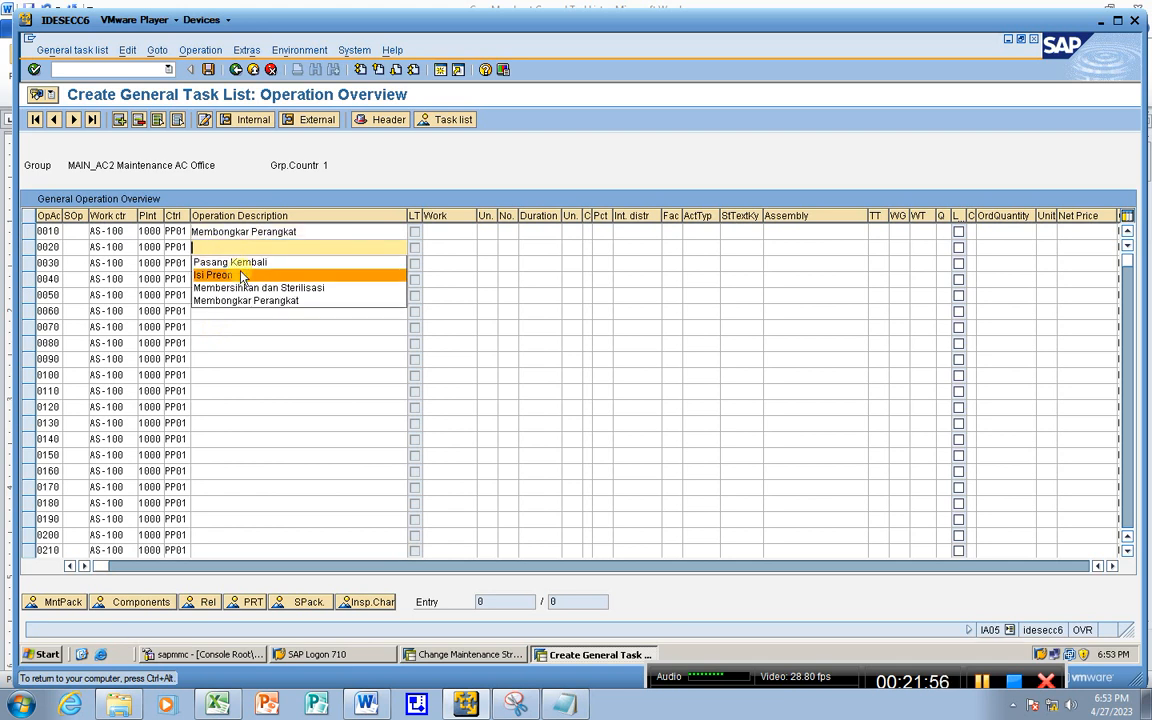
pyautogui.click(237, 288)
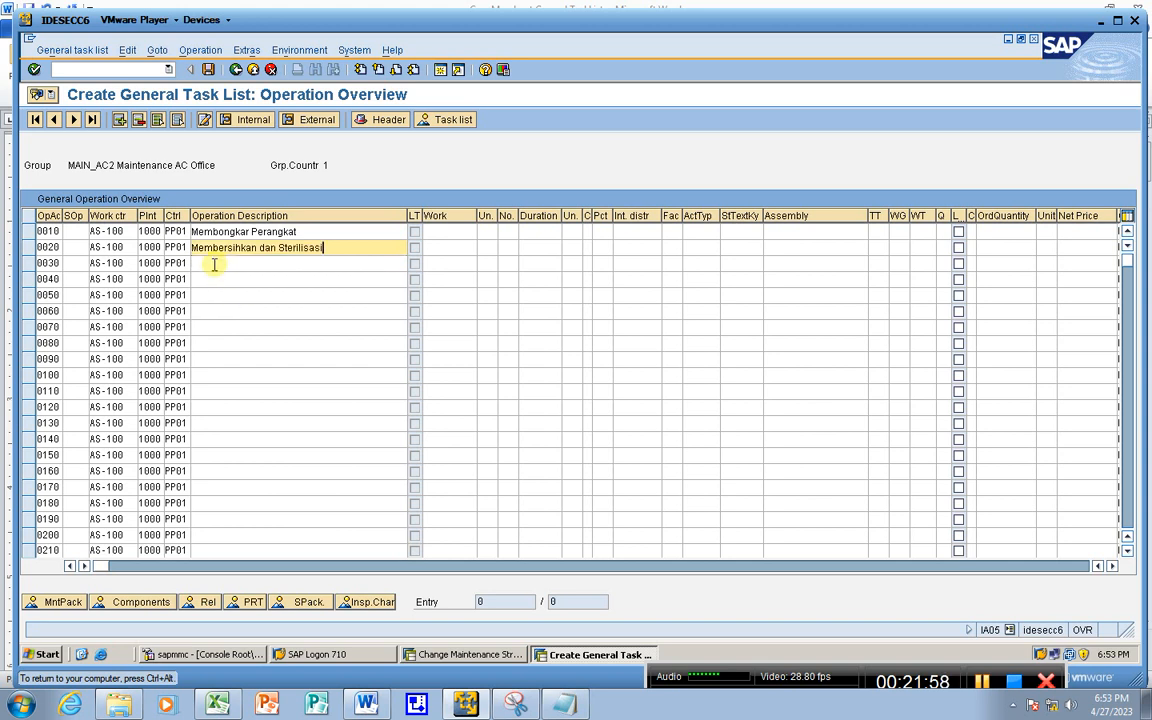
# Step: Describe operation 0030 as "Isi Preon" and operation 0040 as "Pasang Kembali", and open the maintenance package overview
pyautogui.click(213, 263)
pyautogui.press('BackSpace')
pyautogui.click(224, 290)
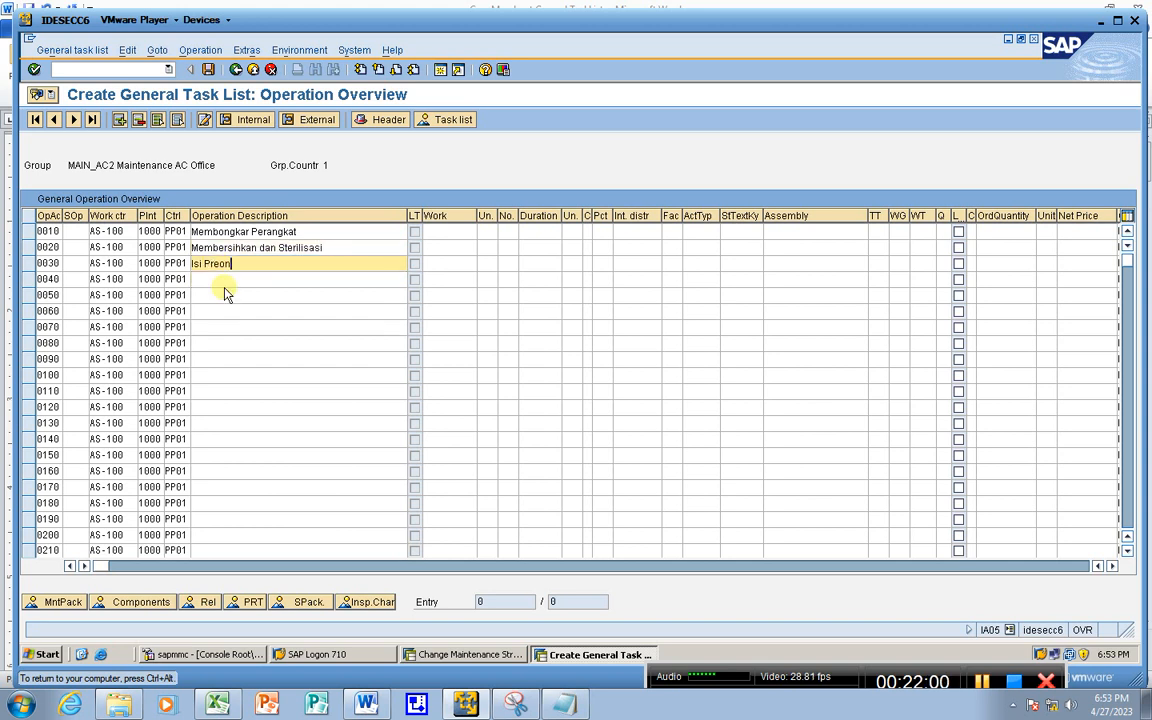
pyautogui.click(223, 279)
pyautogui.press('BackSpace')
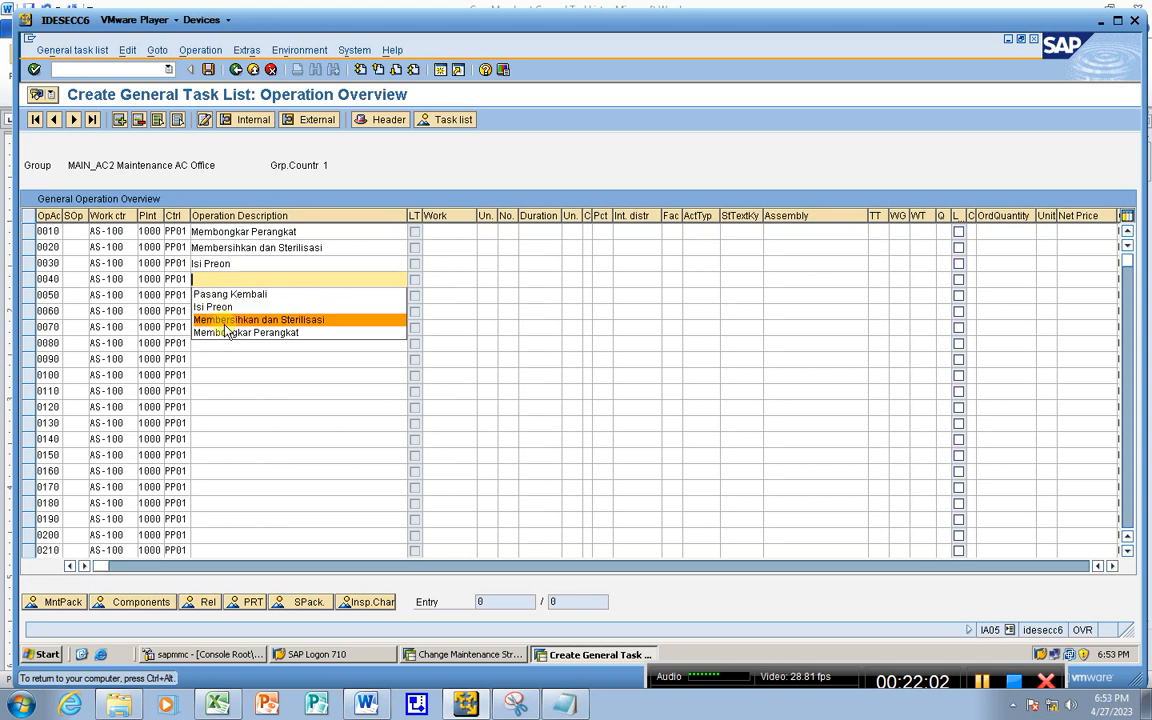
pyautogui.click(245, 294)
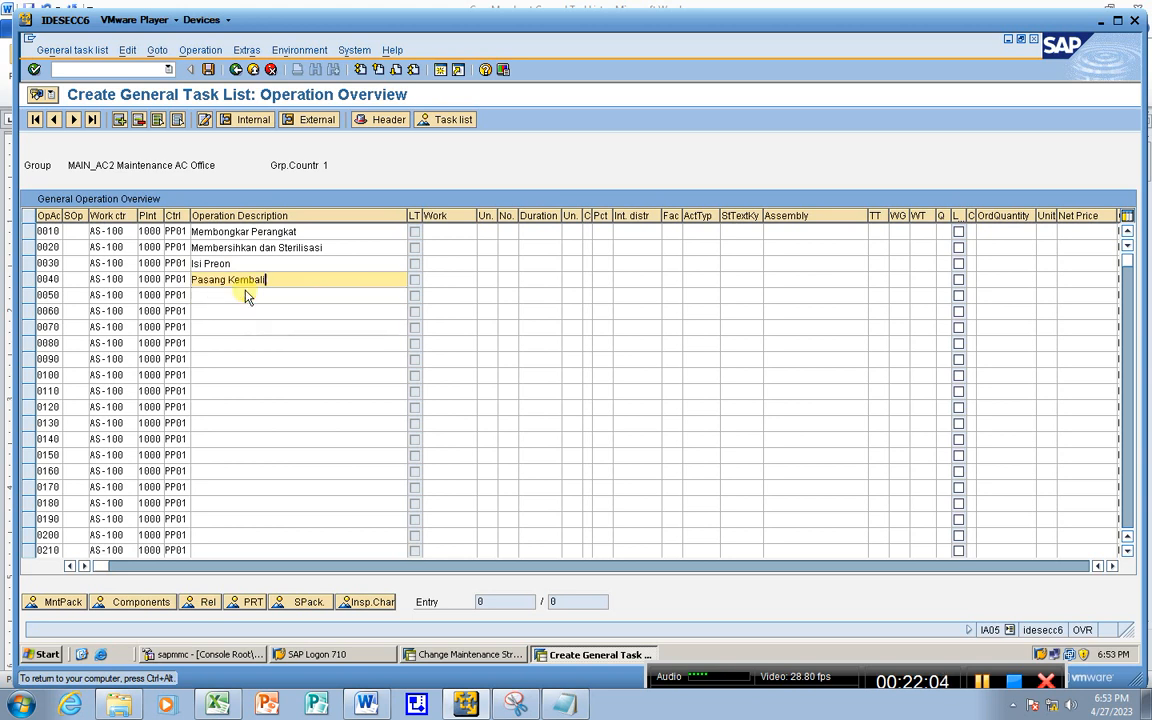
pyautogui.press('Return')
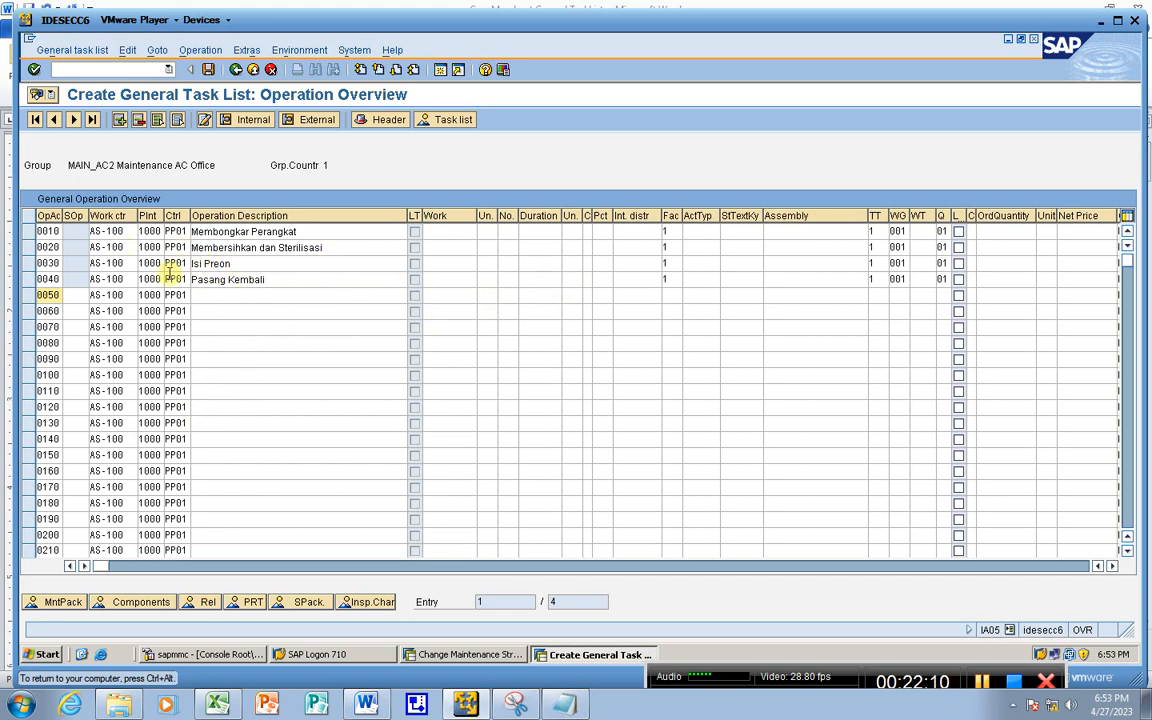
pyautogui.click(300, 262)
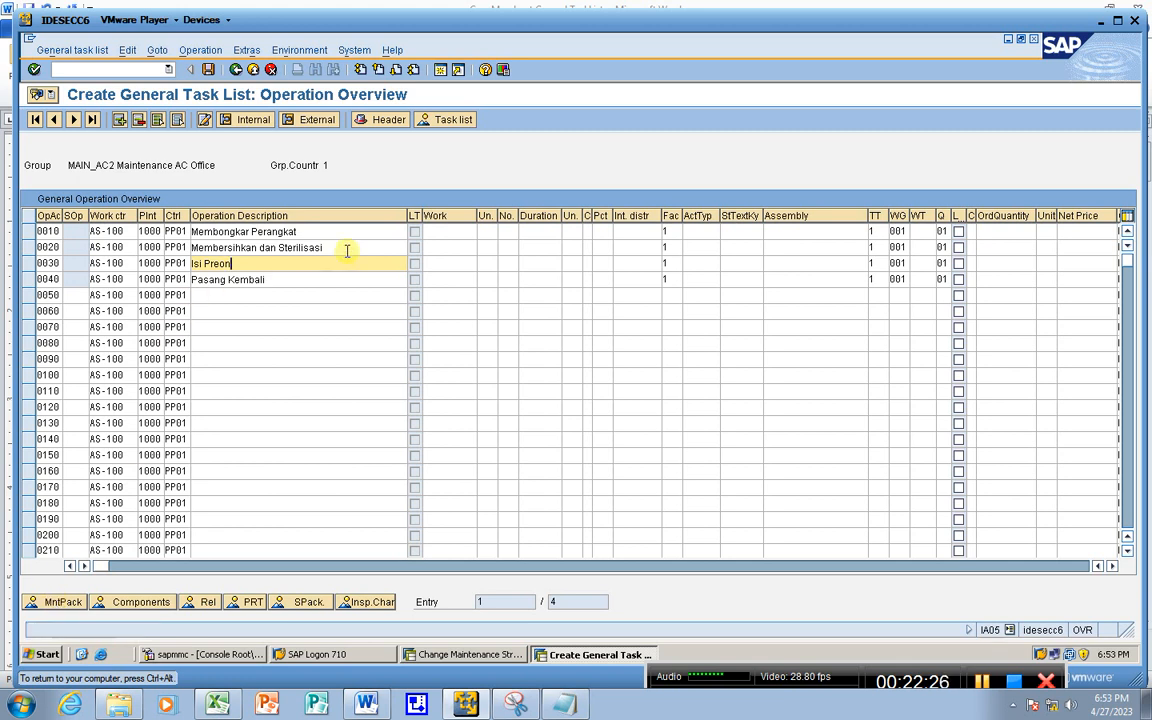
pyautogui.click(62, 601)
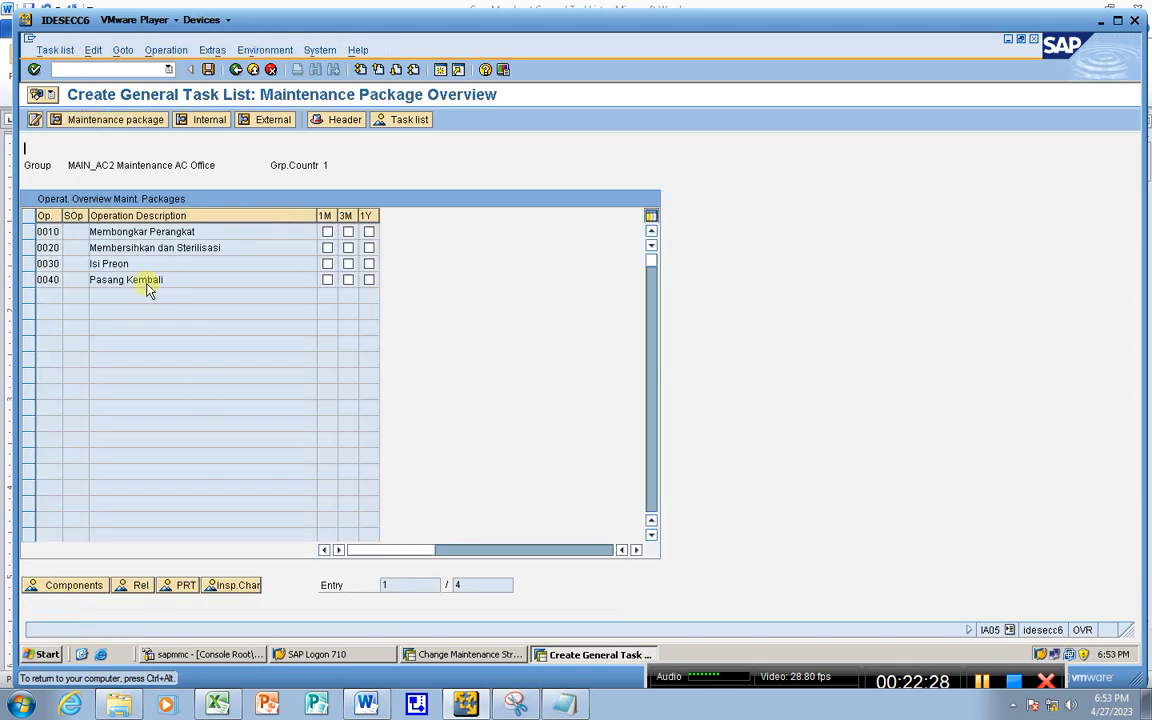
# Step: Try assigning the 1M package to operations 0010 to 0040 and clear those assignments again
pyautogui.click(327, 232)
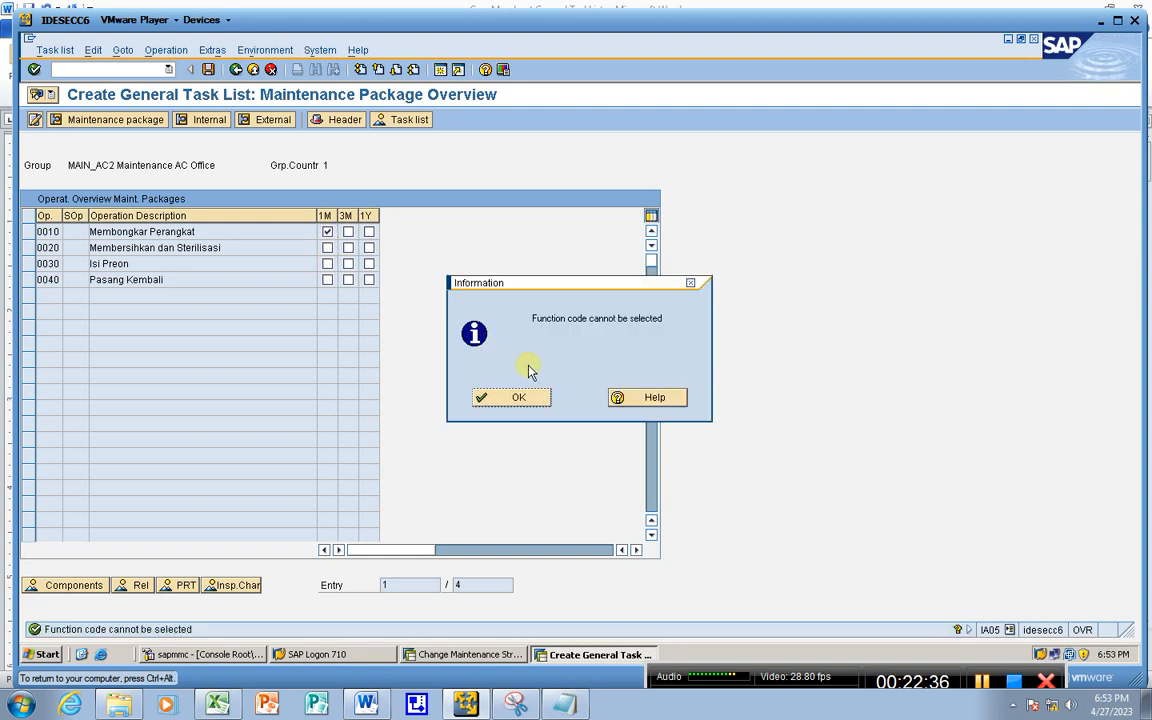
pyautogui.click(520, 398)
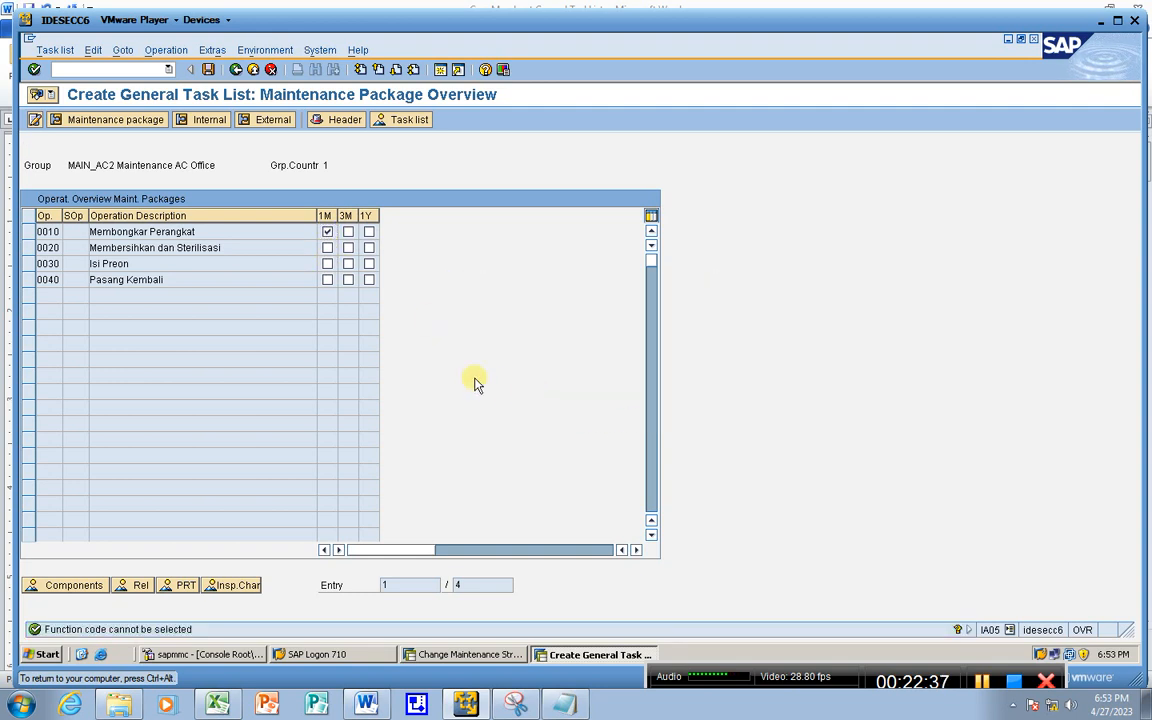
pyautogui.click(328, 248)
pyautogui.click(327, 264)
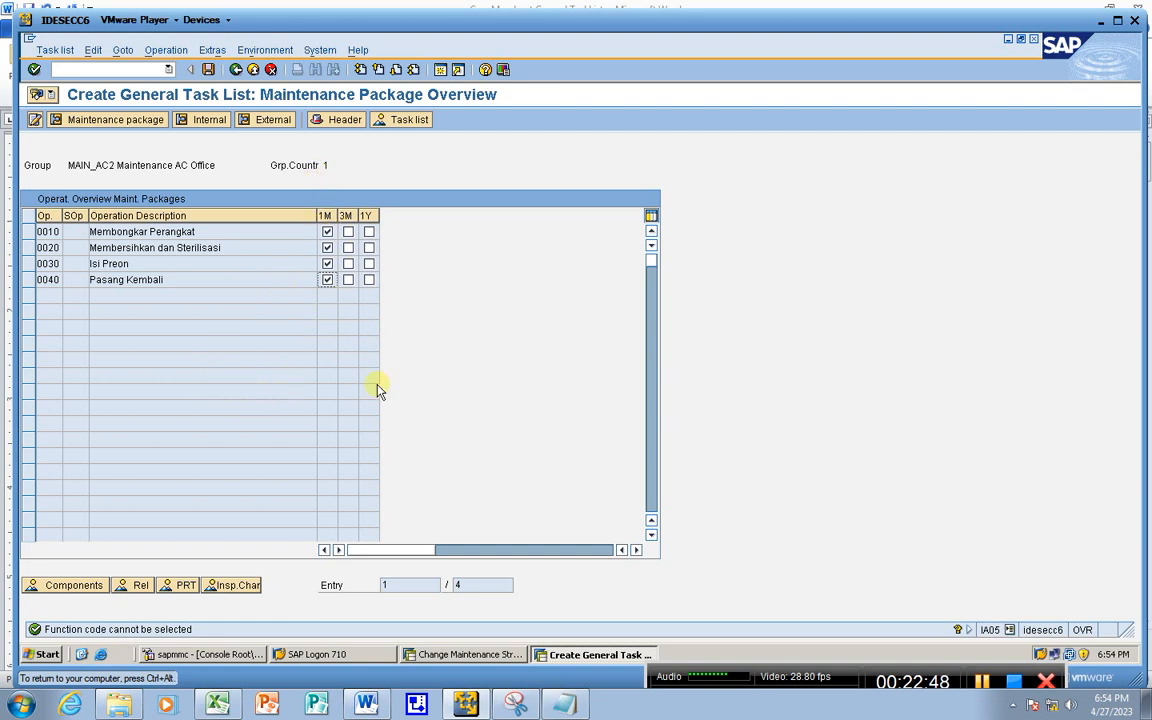
pyautogui.click(327, 247)
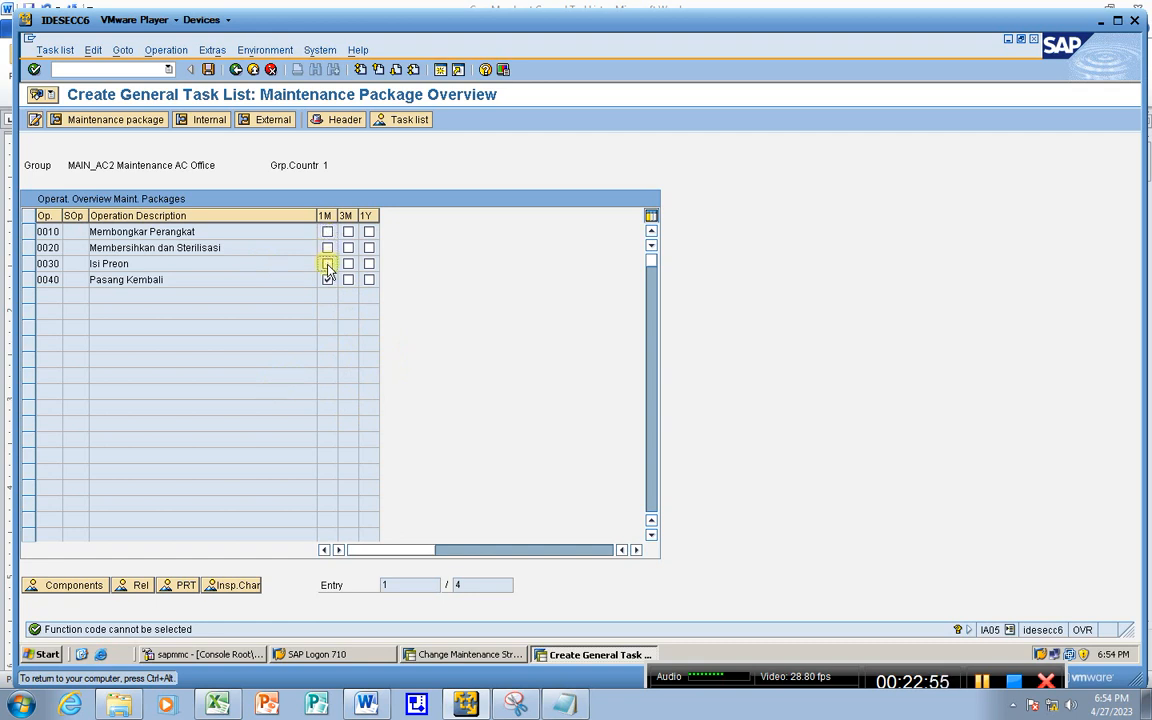
pyautogui.click(327, 263)
pyautogui.click(327, 280)
# Step: Assign the 3M maintenance package to operations 0010 to 0040 and save the general task list
pyautogui.click(347, 232)
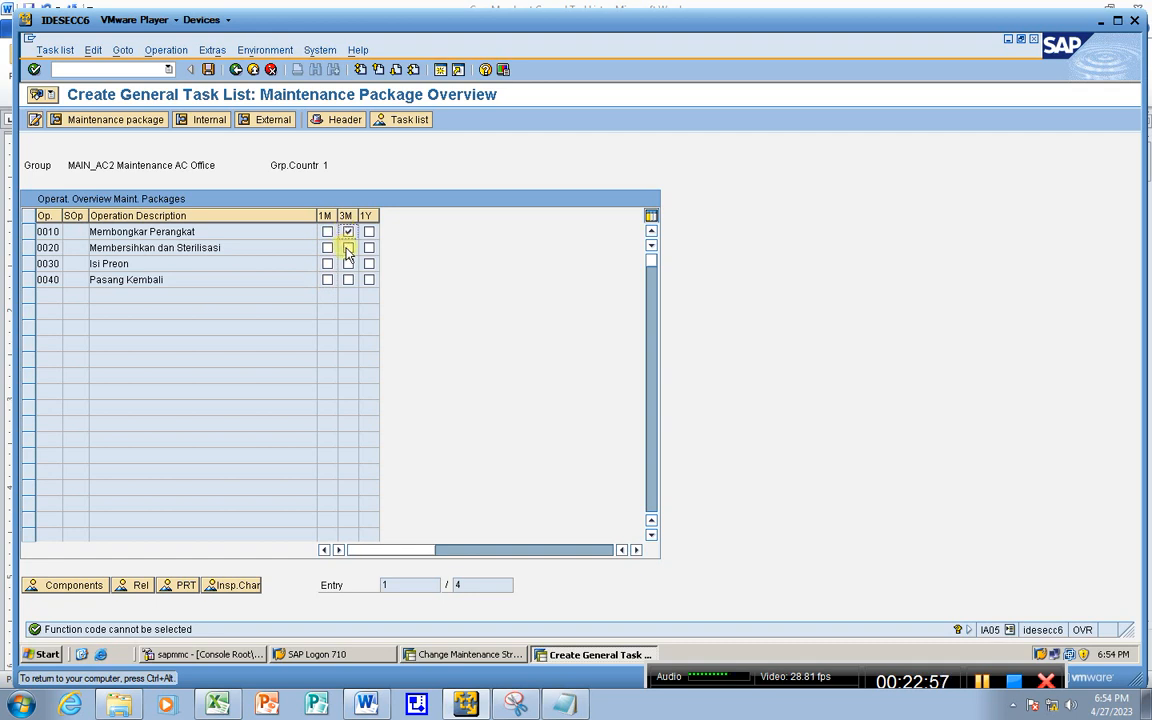
pyautogui.click(347, 248)
pyautogui.click(347, 264)
pyautogui.click(348, 280)
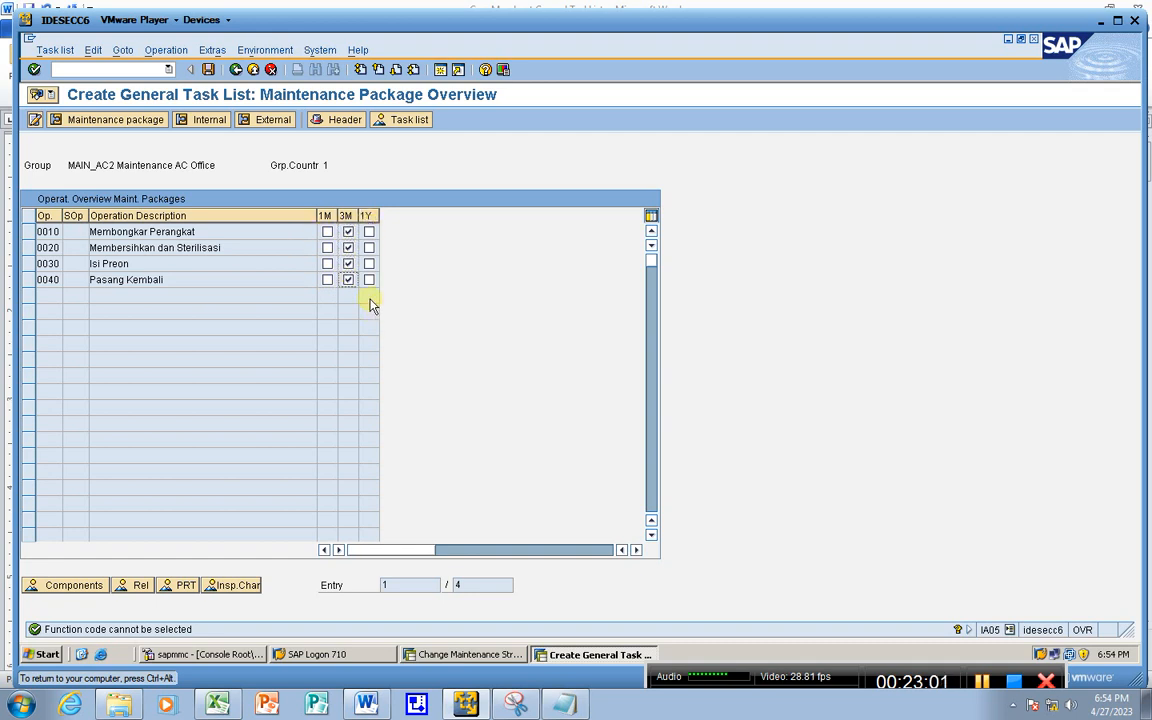
pyautogui.click(208, 69)
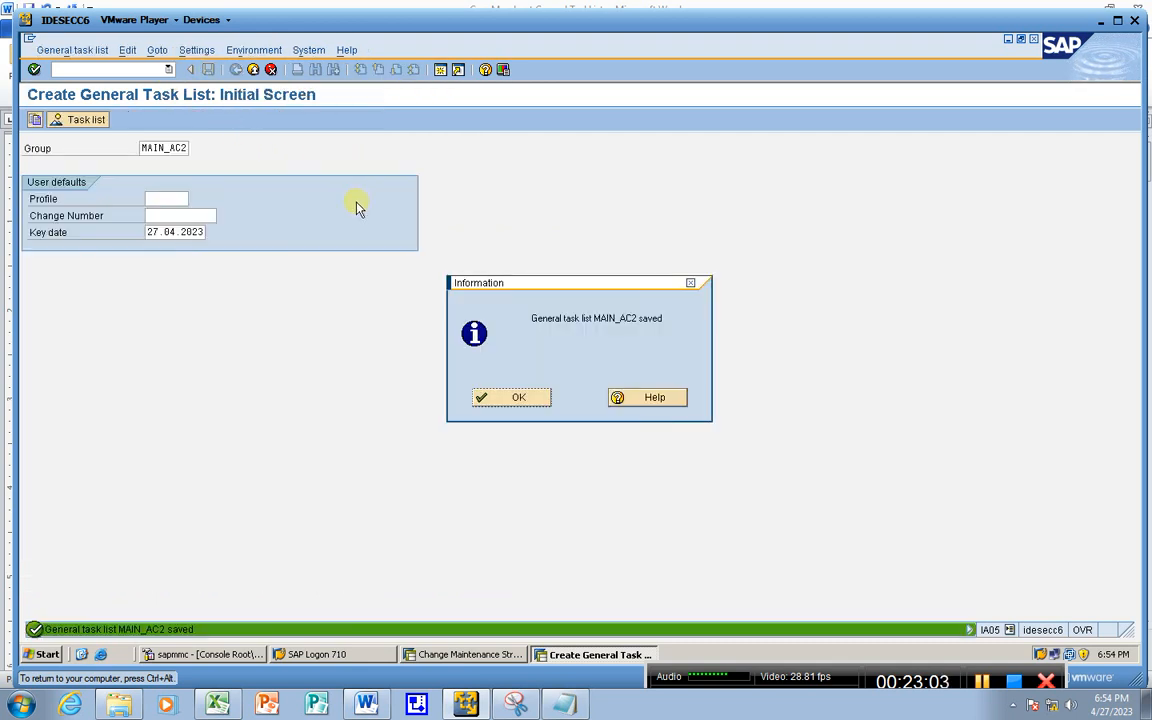
pyautogui.click(515, 398)
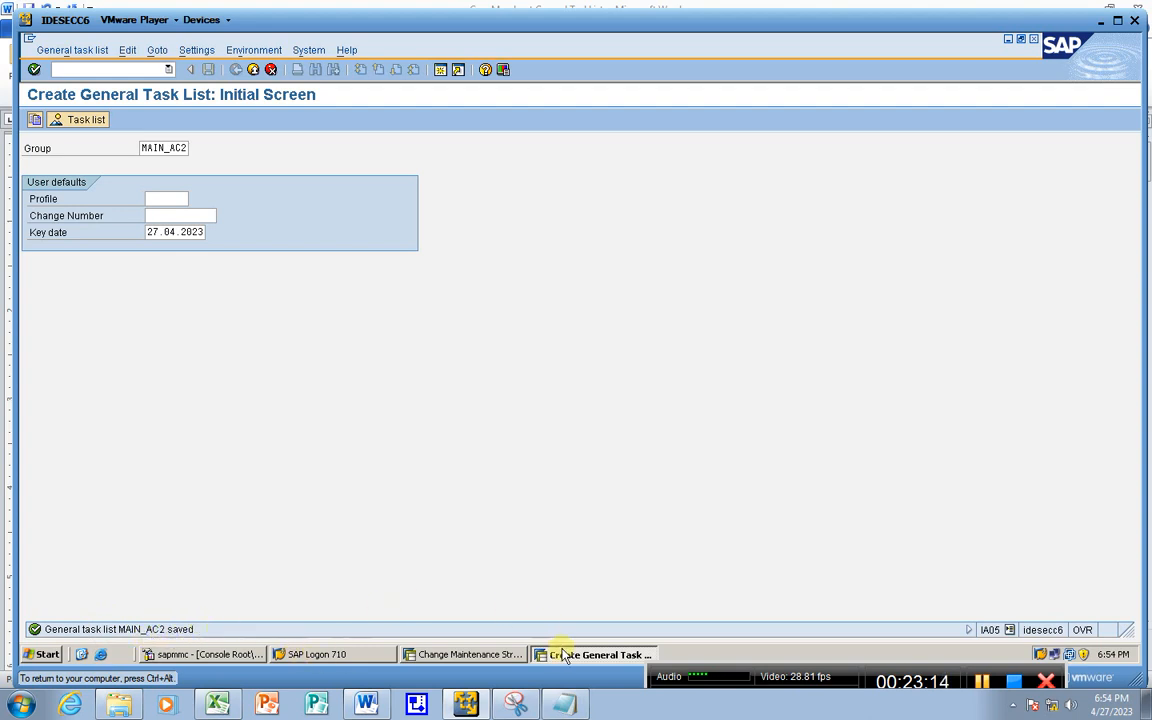
# Step: Consult the transaction code notes in Notepad, leave task list creation, and start transaction IP01 to create a maintenance plan
pyautogui.moveTo(566, 708)
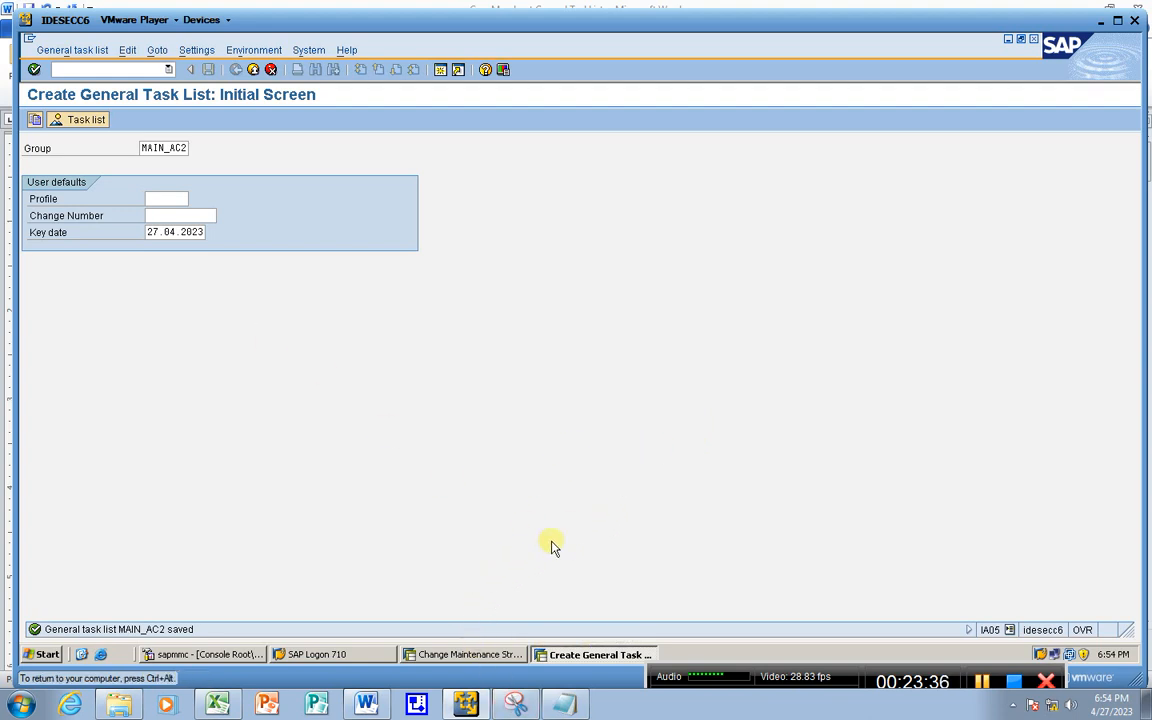
pyautogui.click(570, 706)
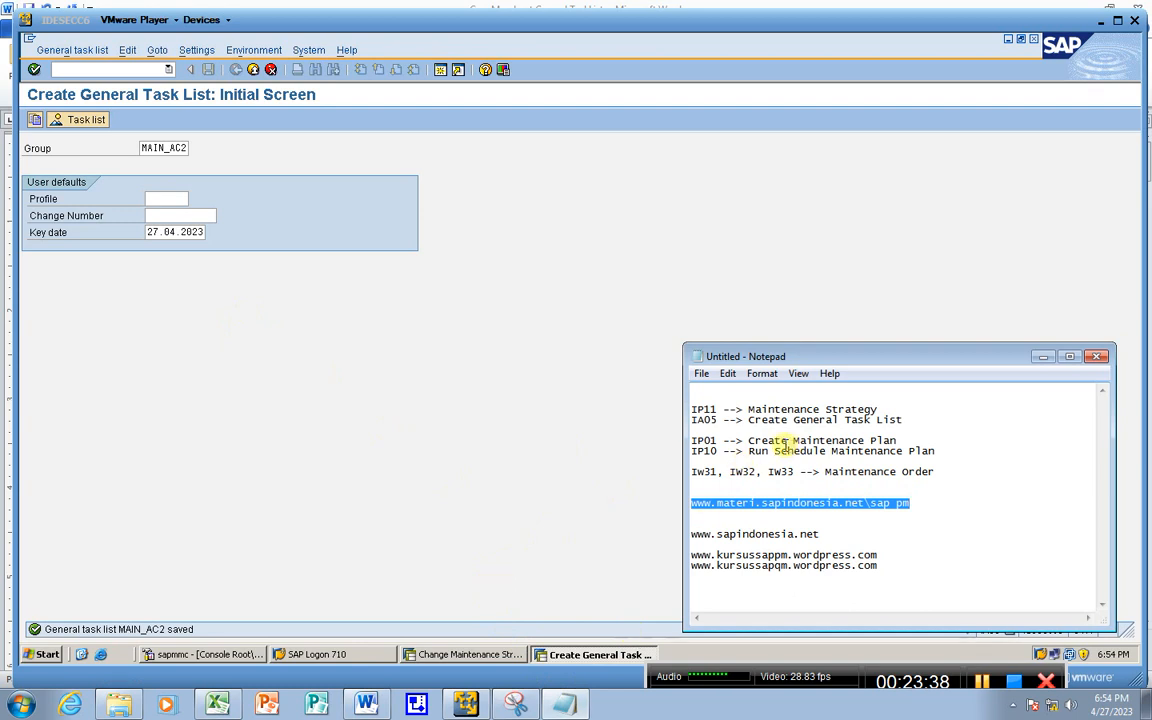
pyautogui.click(924, 420)
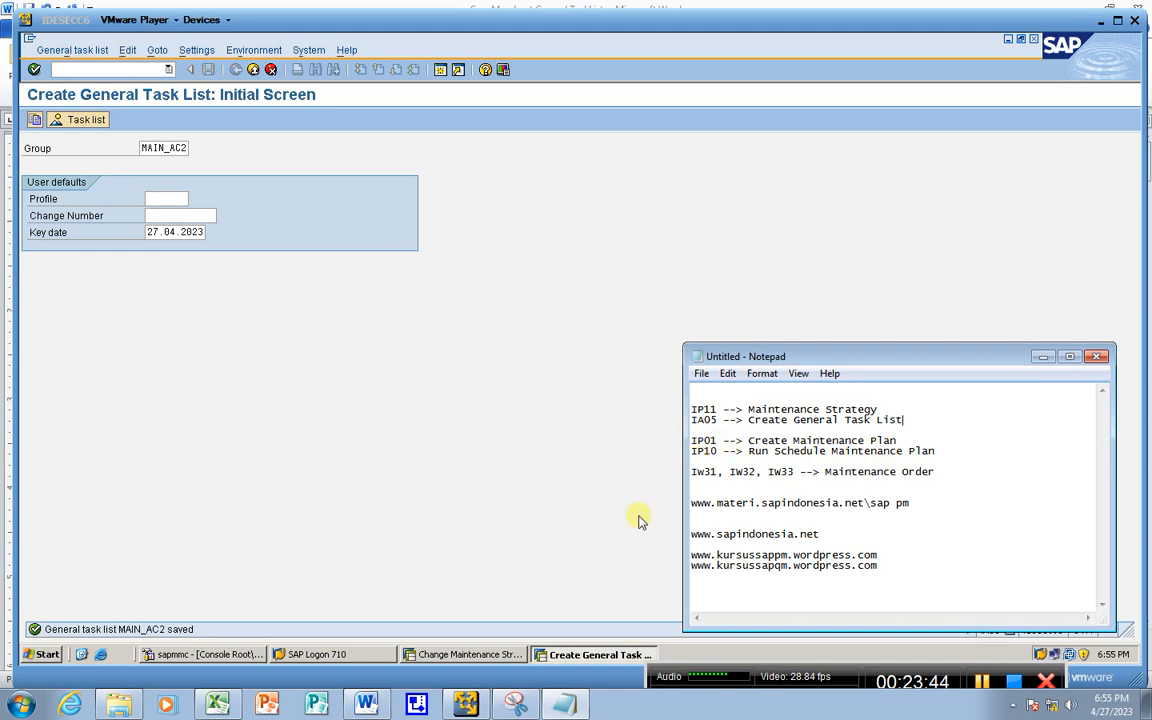
pyautogui.click(488, 458)
pyautogui.click(104, 68)
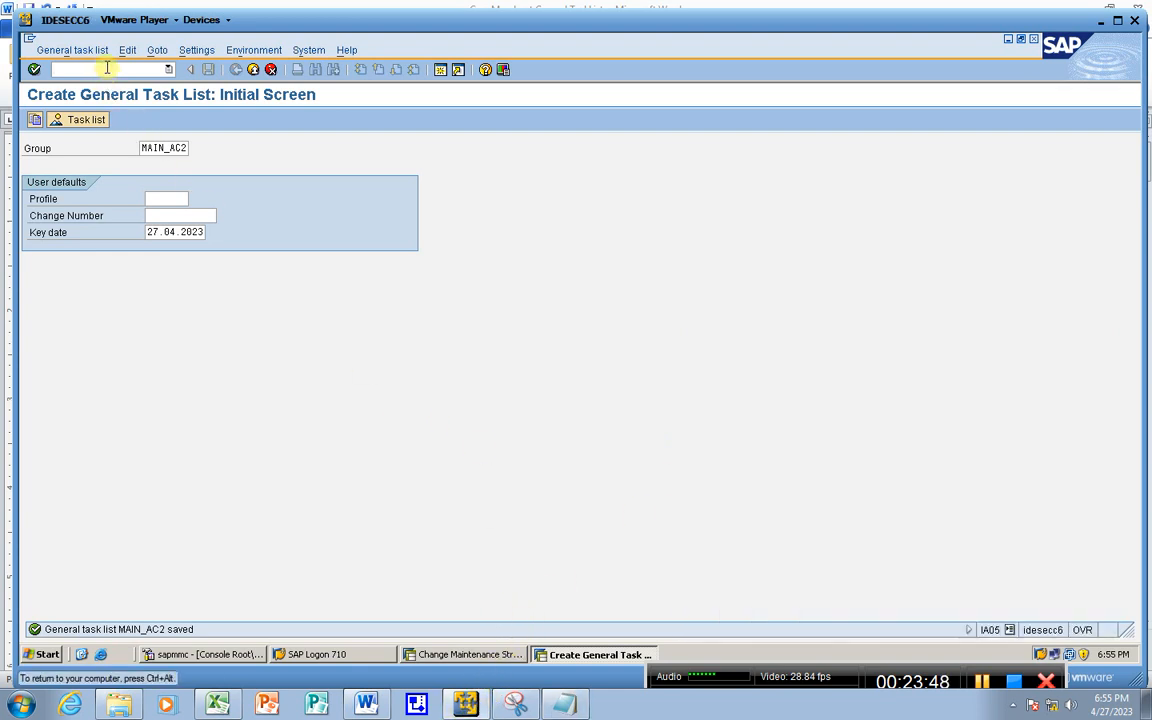
pyautogui.write('/n')
pyautogui.press('Return')
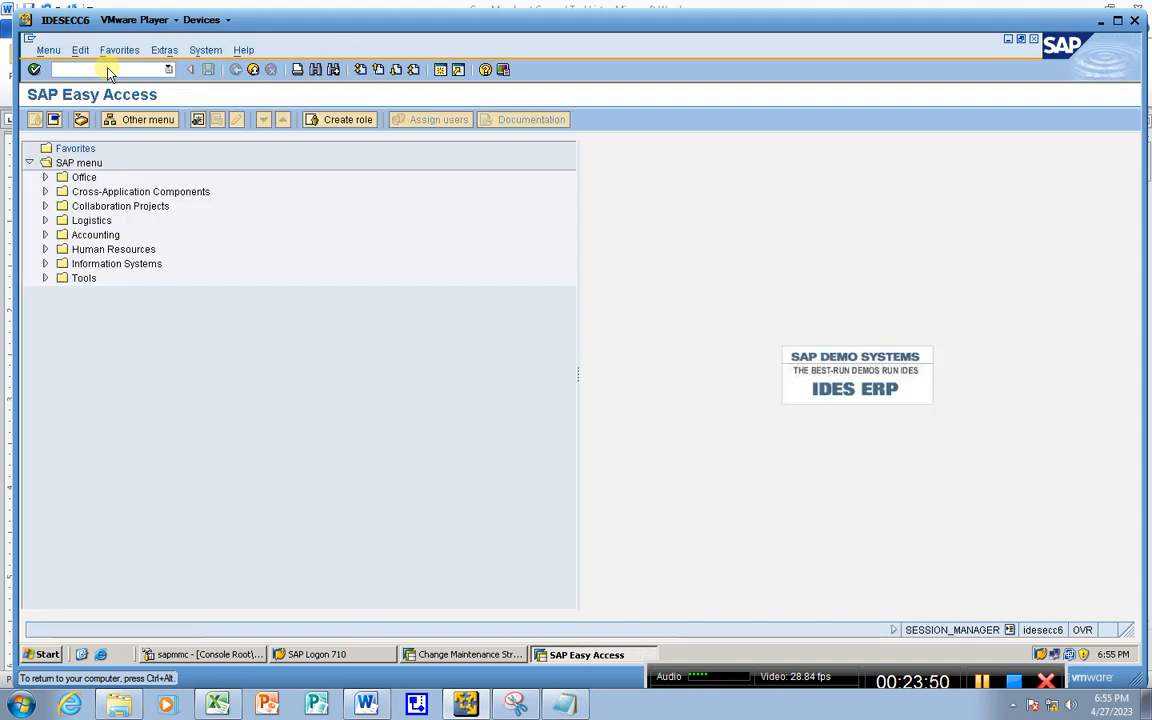
pyautogui.write('ip01')
pyautogui.press('Return')
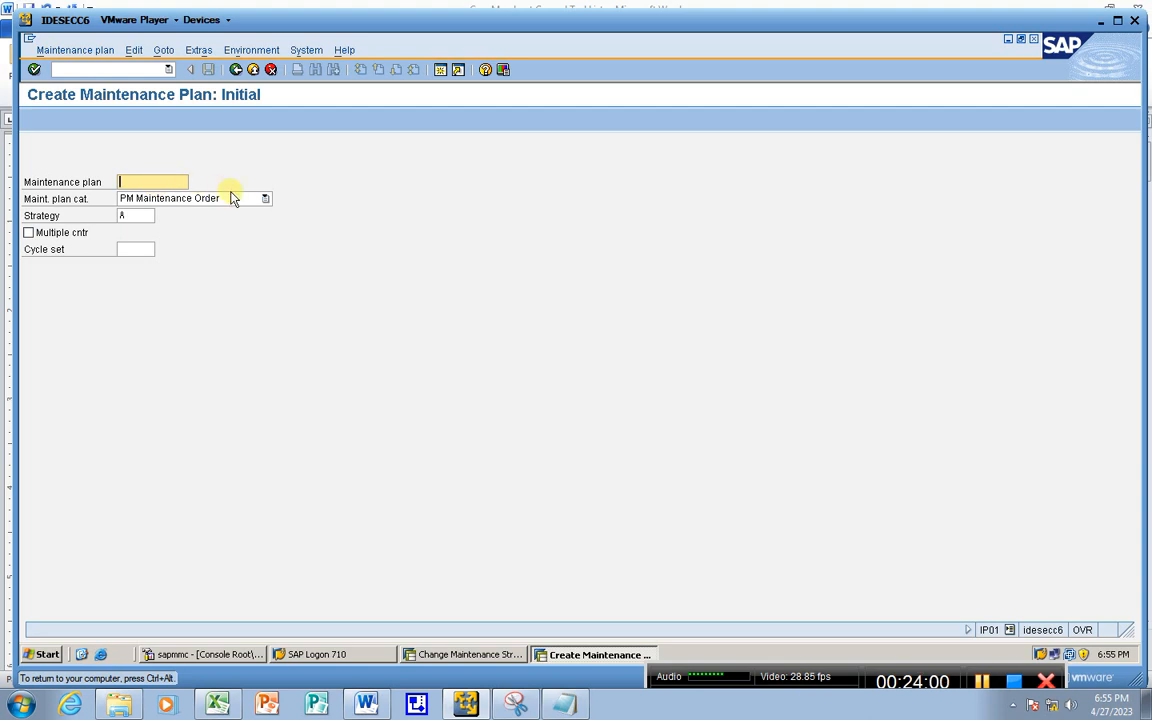
# Step: Start a maintenance plan with category PM Maintenance Order and strategy A (Scheduling by calendar)
pyautogui.click(265, 200)
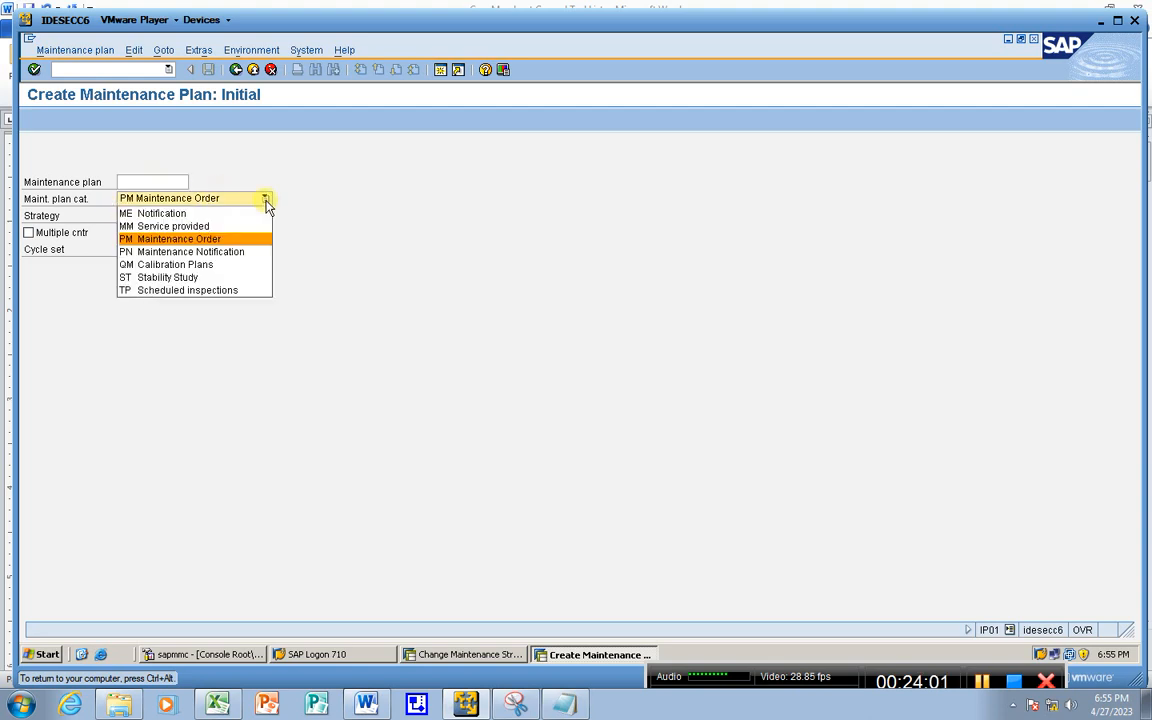
pyautogui.click(226, 241)
pyautogui.click(147, 216)
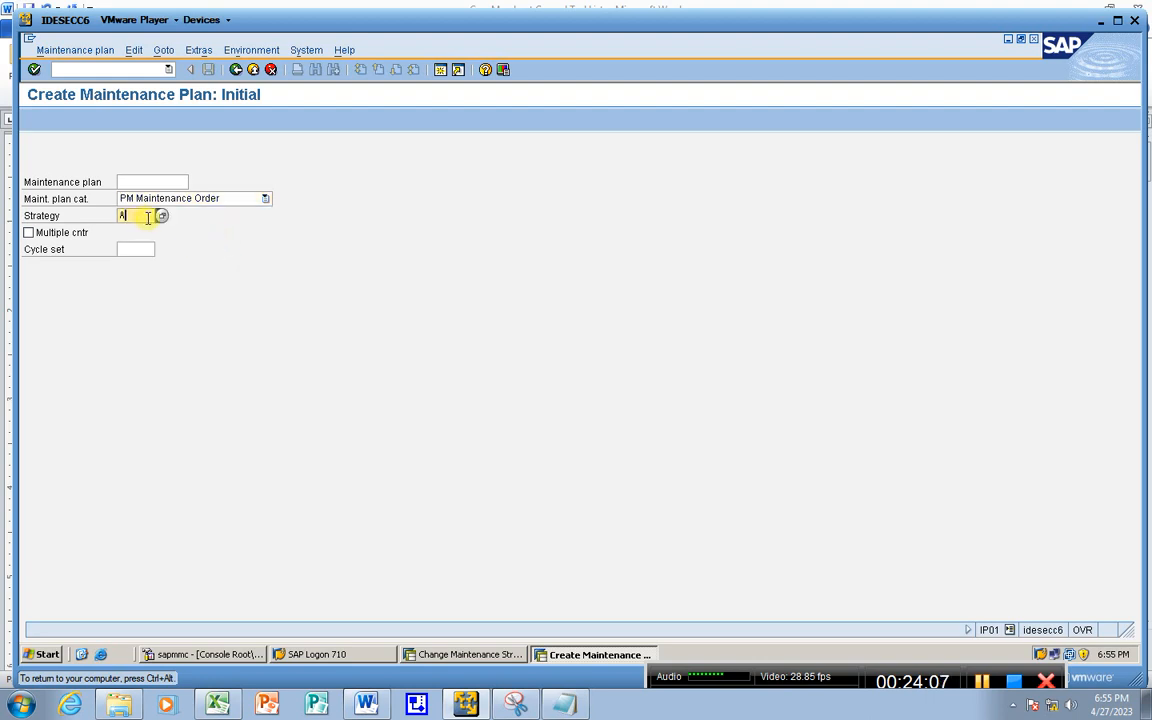
pyautogui.click(161, 216)
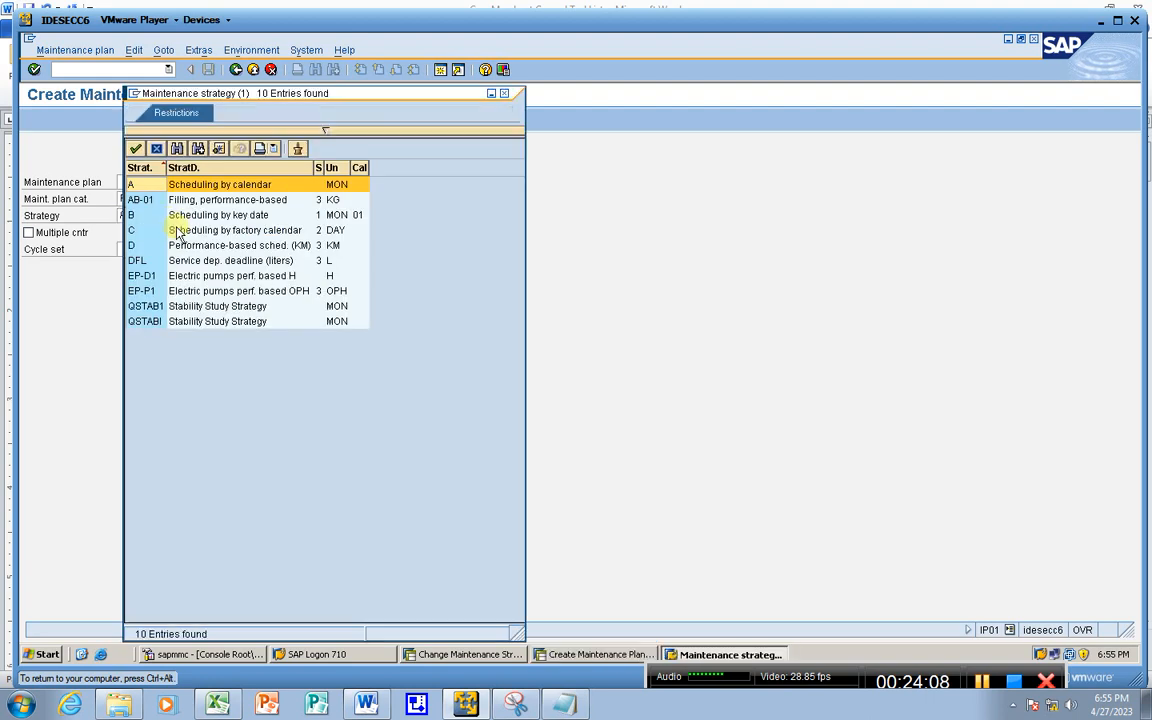
pyautogui.doubleClick(145, 186)
pyautogui.press('Return')
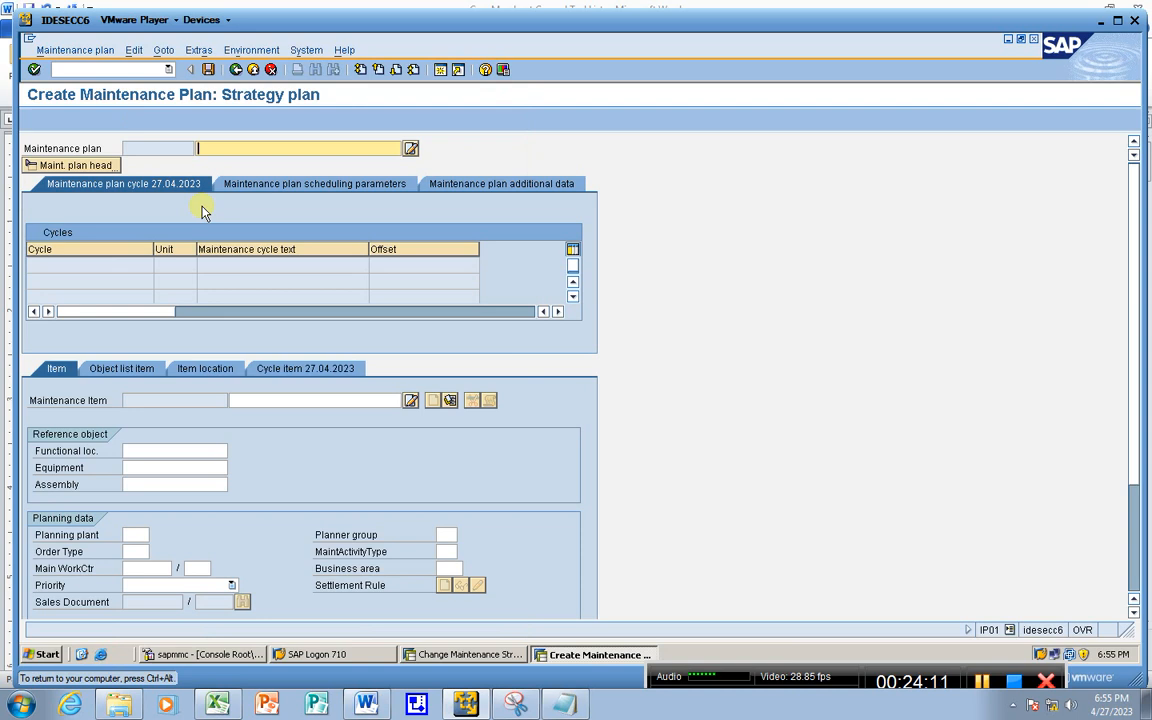
# Step: Describe the maintenance plan as "Schedule Service AC office" and assign equipment 10006119 as the item's reference object
pyautogui.press('BackSpace')
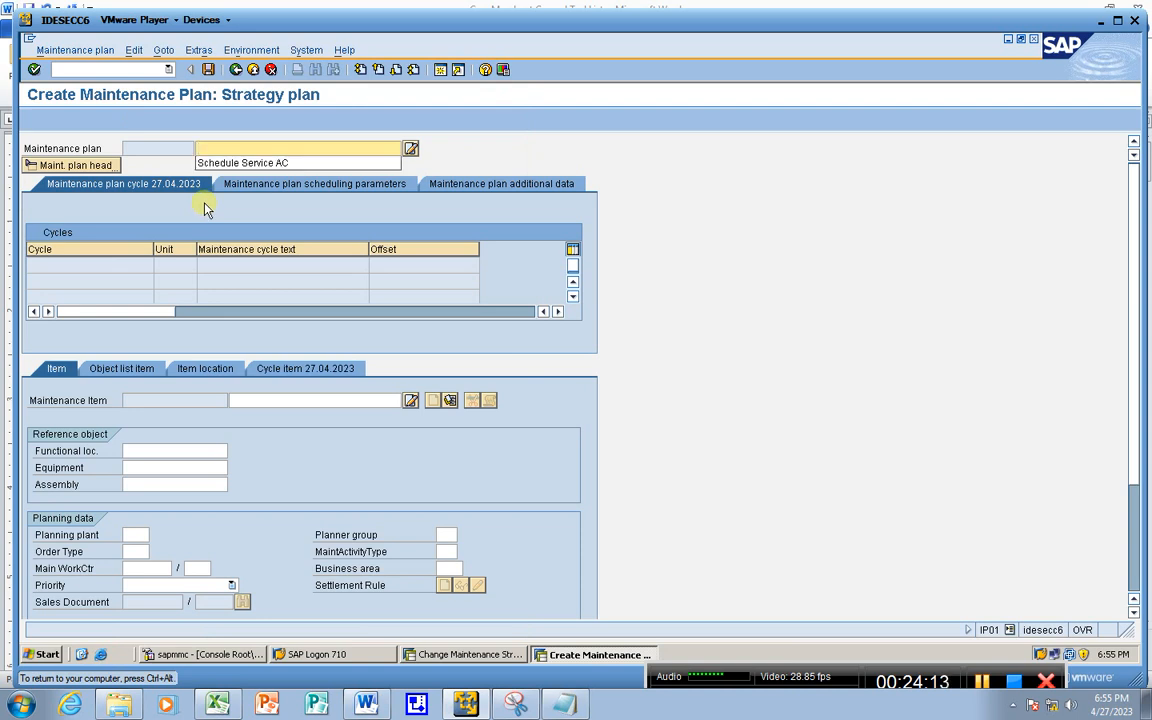
pyautogui.click(265, 162)
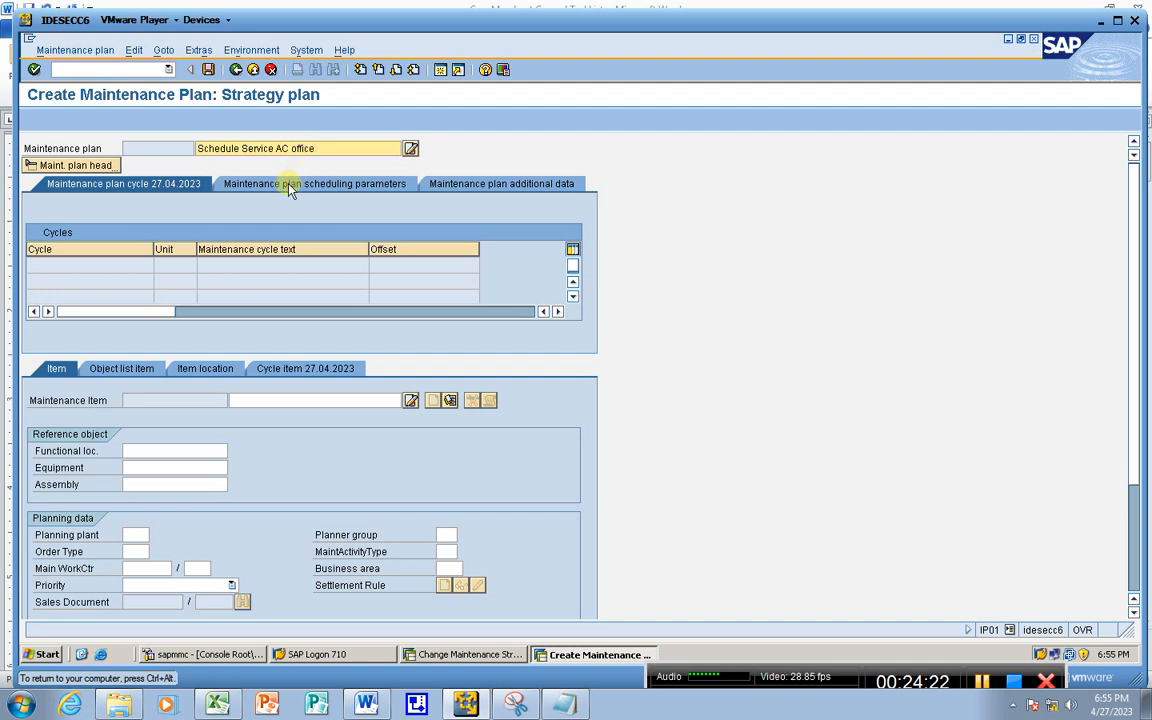
pyautogui.press('Return')
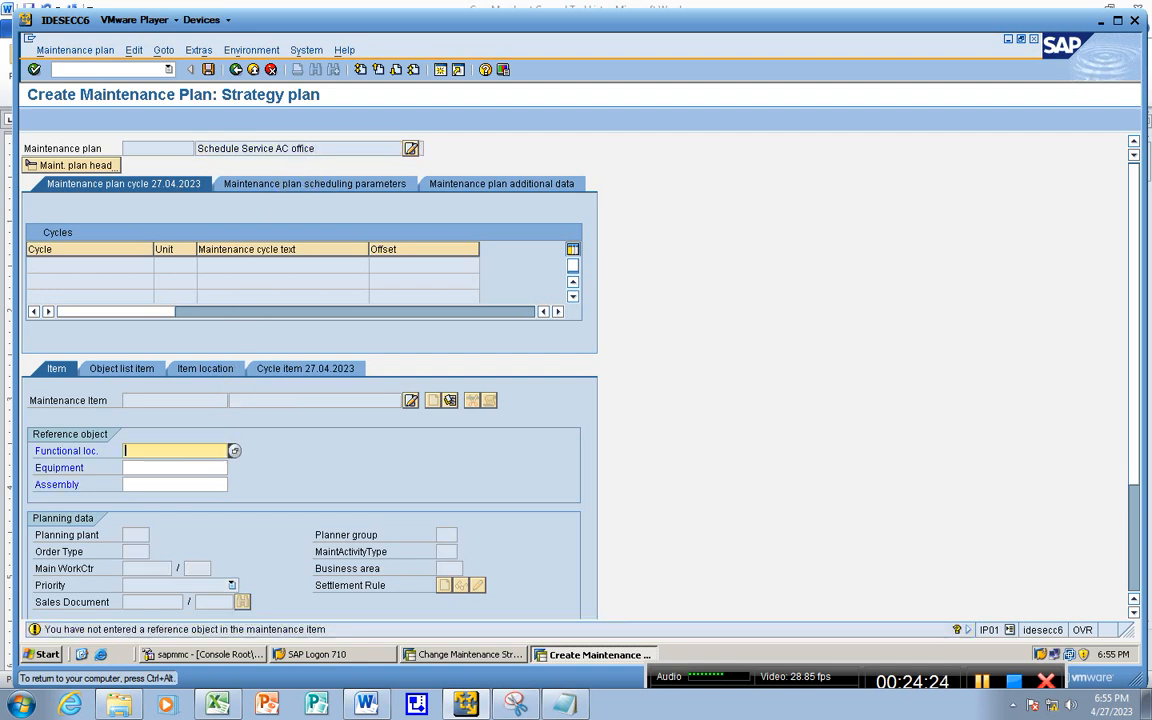
pyautogui.click(135, 467)
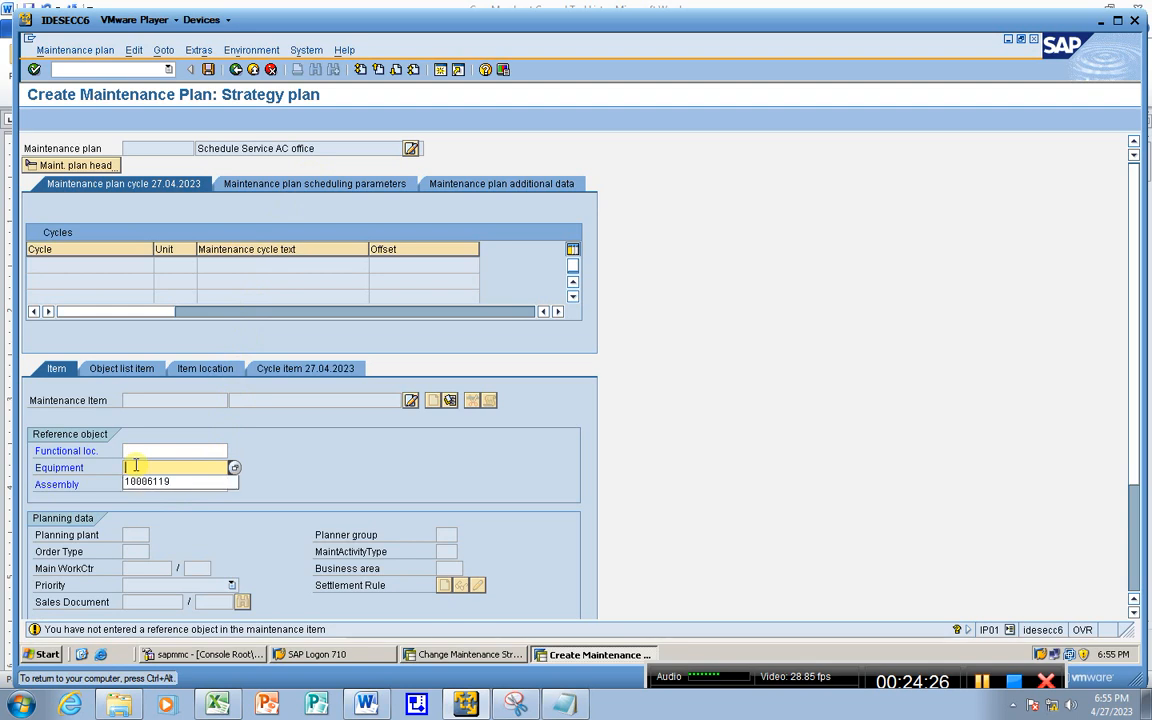
pyautogui.click(150, 485)
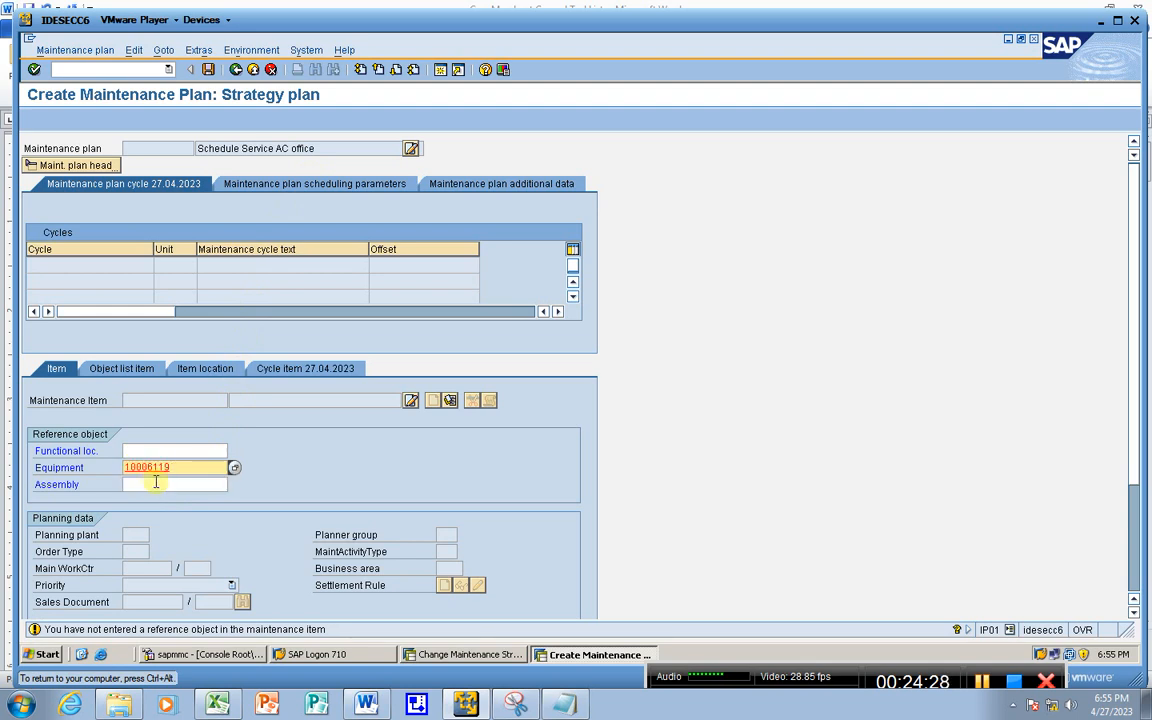
pyautogui.press('Return')
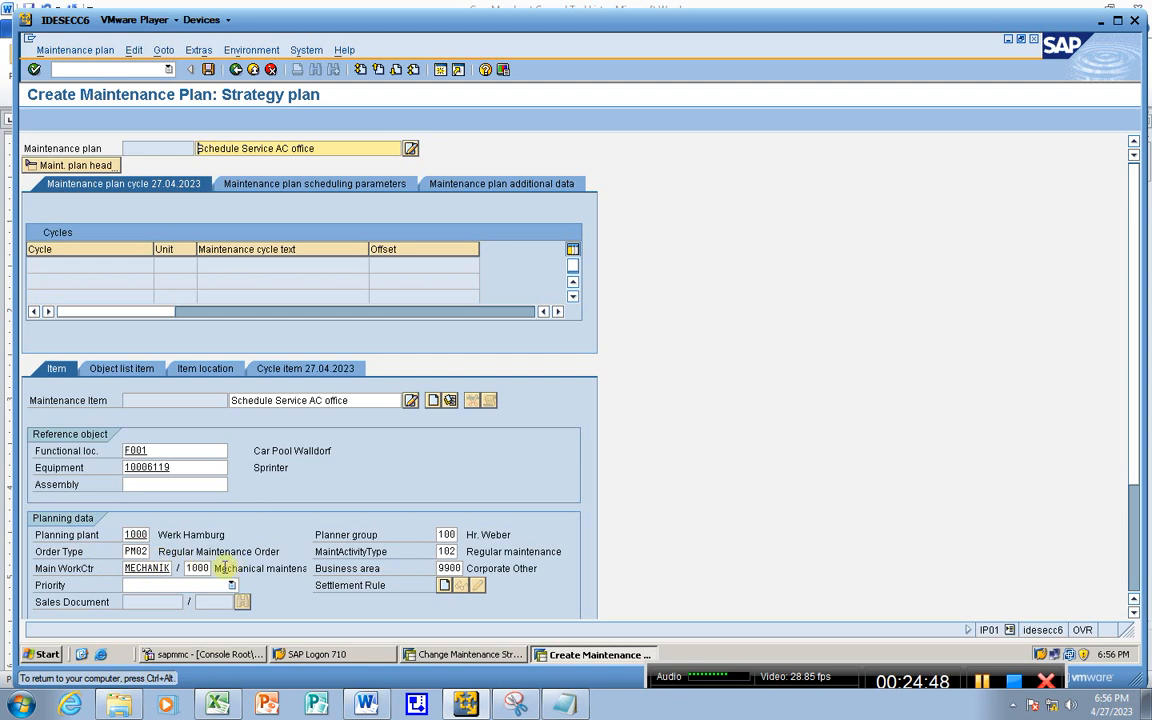
# Step: Set the maintenance item's order type to PM03 (Preventive Maintenance) in the planning data
pyautogui.click(140, 552)
pyautogui.click(155, 554)
pyautogui.press('F4')
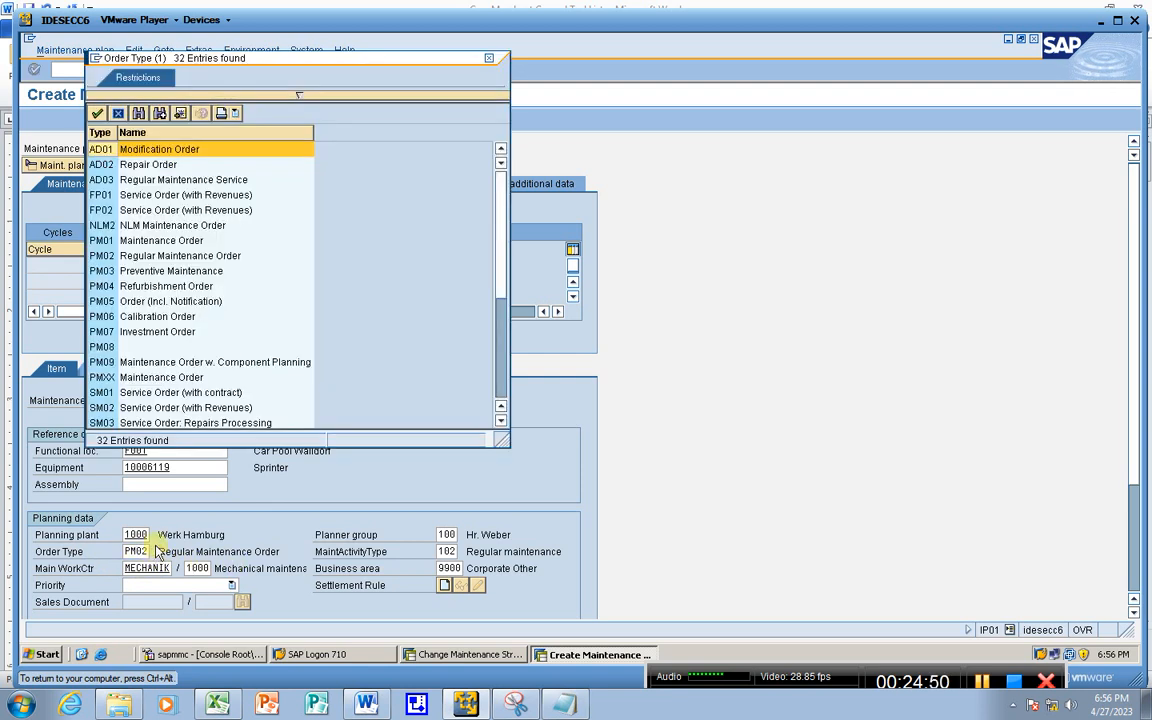
pyautogui.click(129, 276)
pyautogui.doubleClick(129, 276)
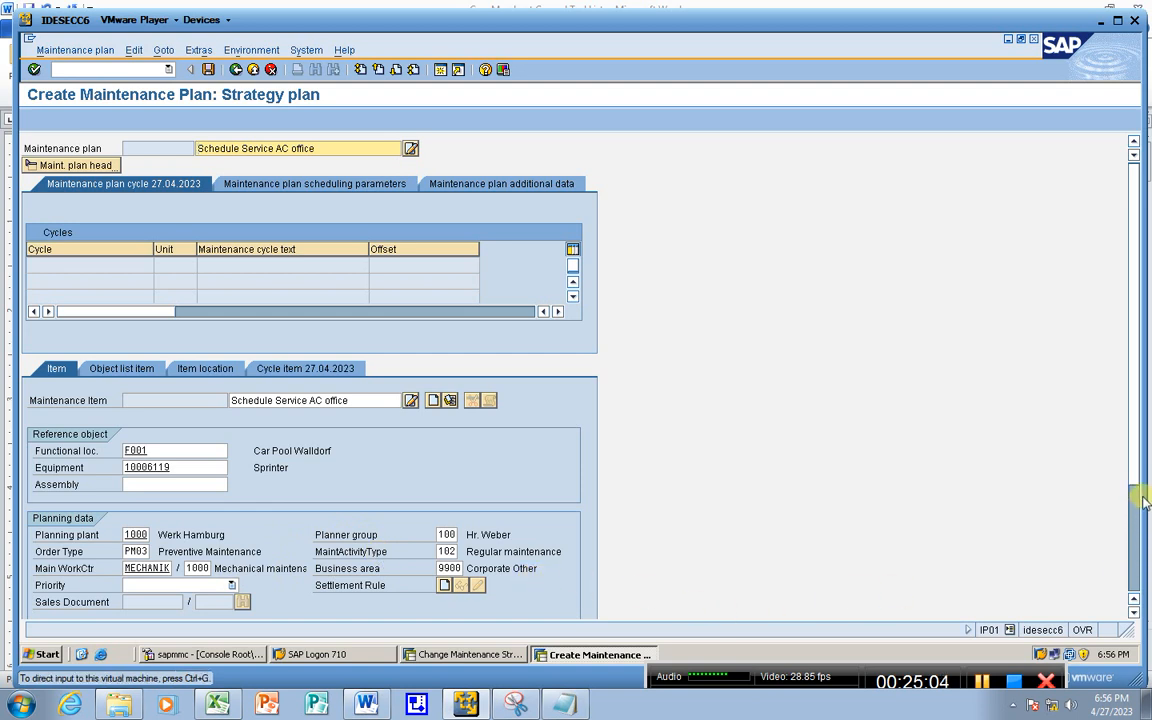
# Step: Find task lists for the maintenance item and assign general task list MAIN_AC2, Maintenance AC Office, to it
pyautogui.moveTo(1135, 476); pyautogui.dragTo(1134, 601)
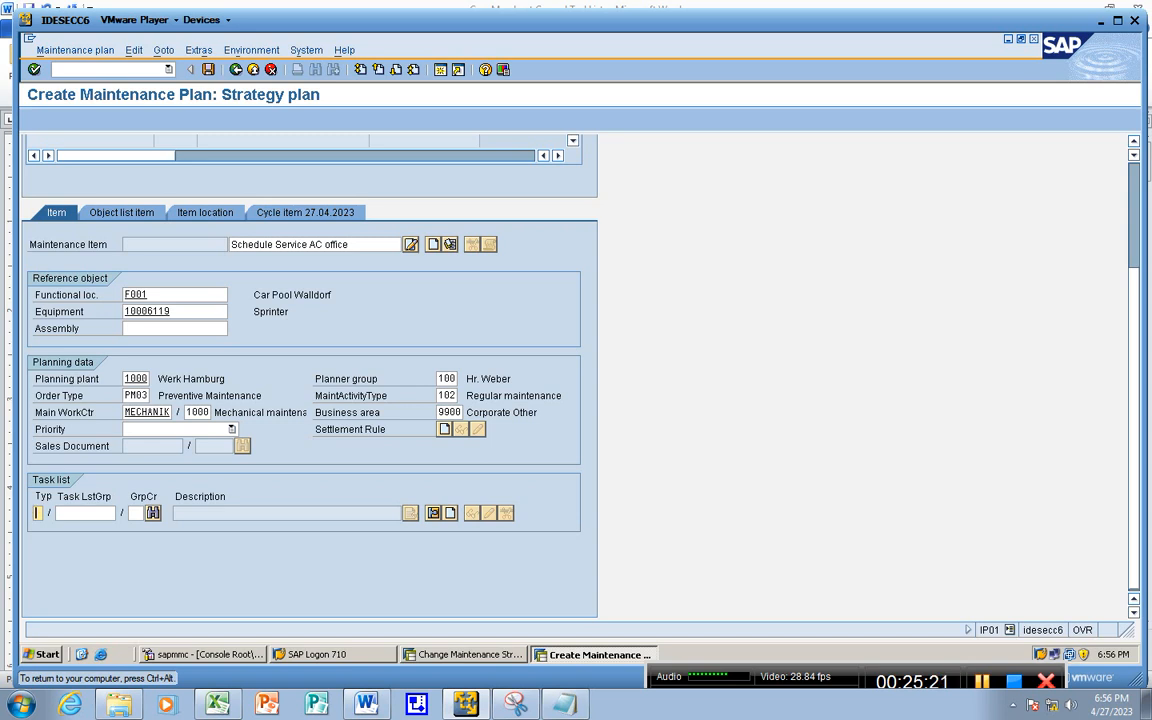
pyautogui.click(79, 510)
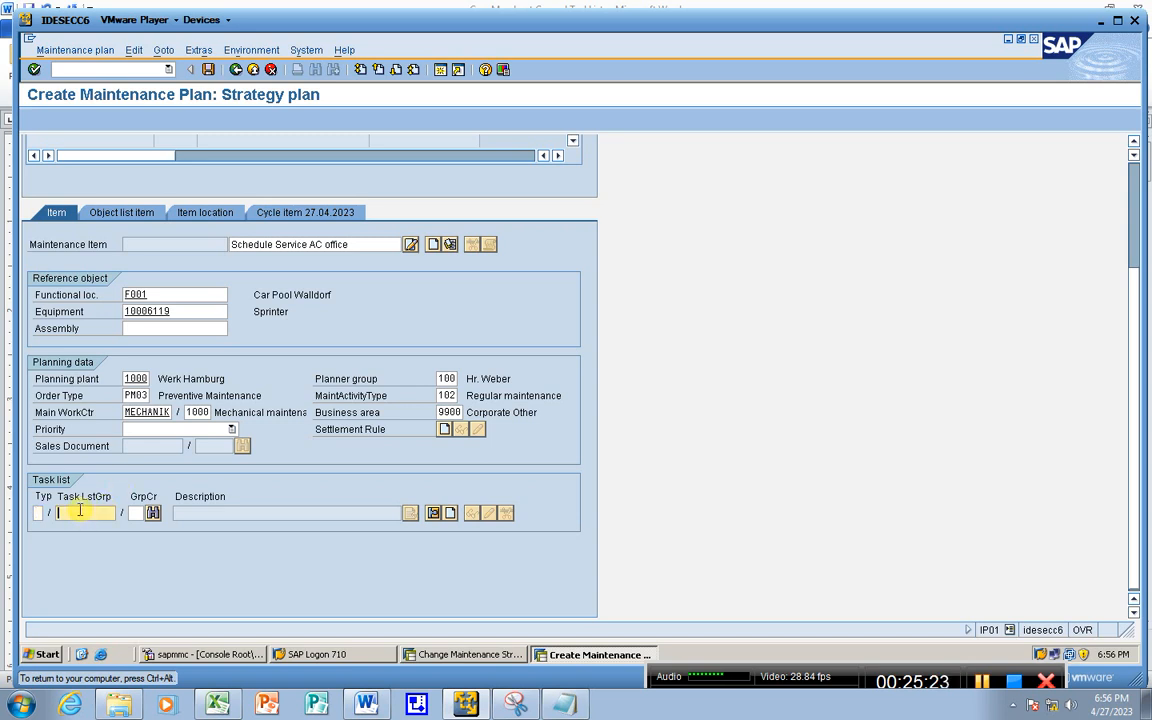
pyautogui.click(153, 513)
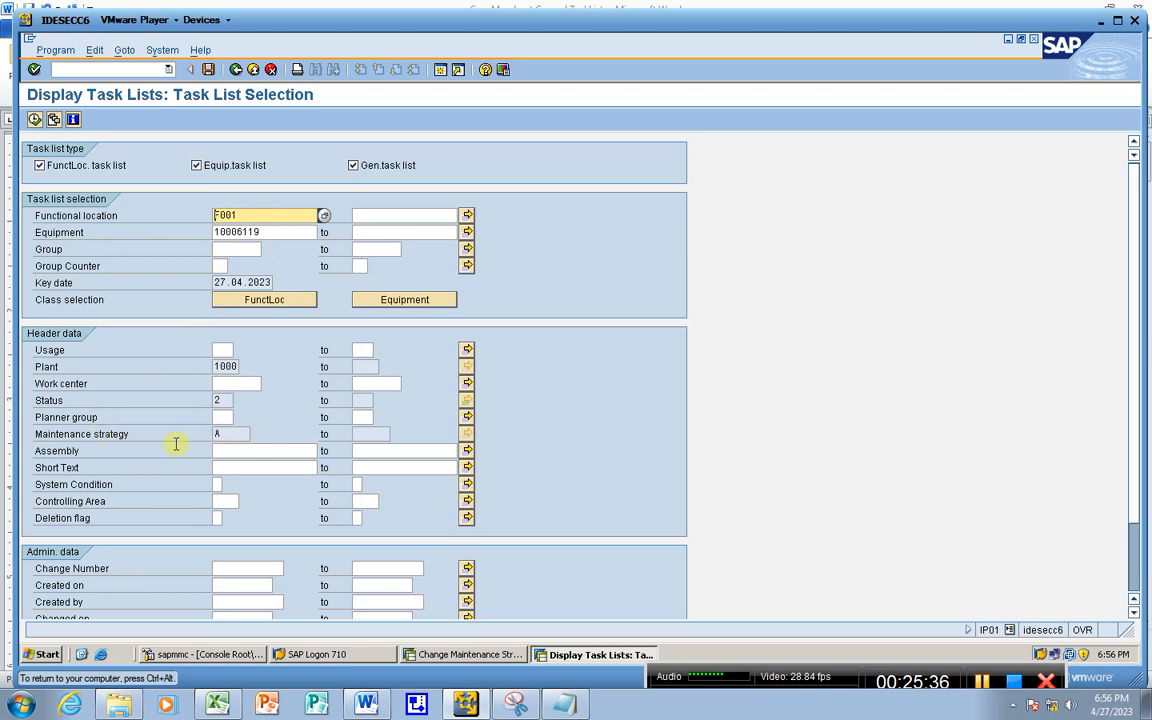
pyautogui.click(226, 366)
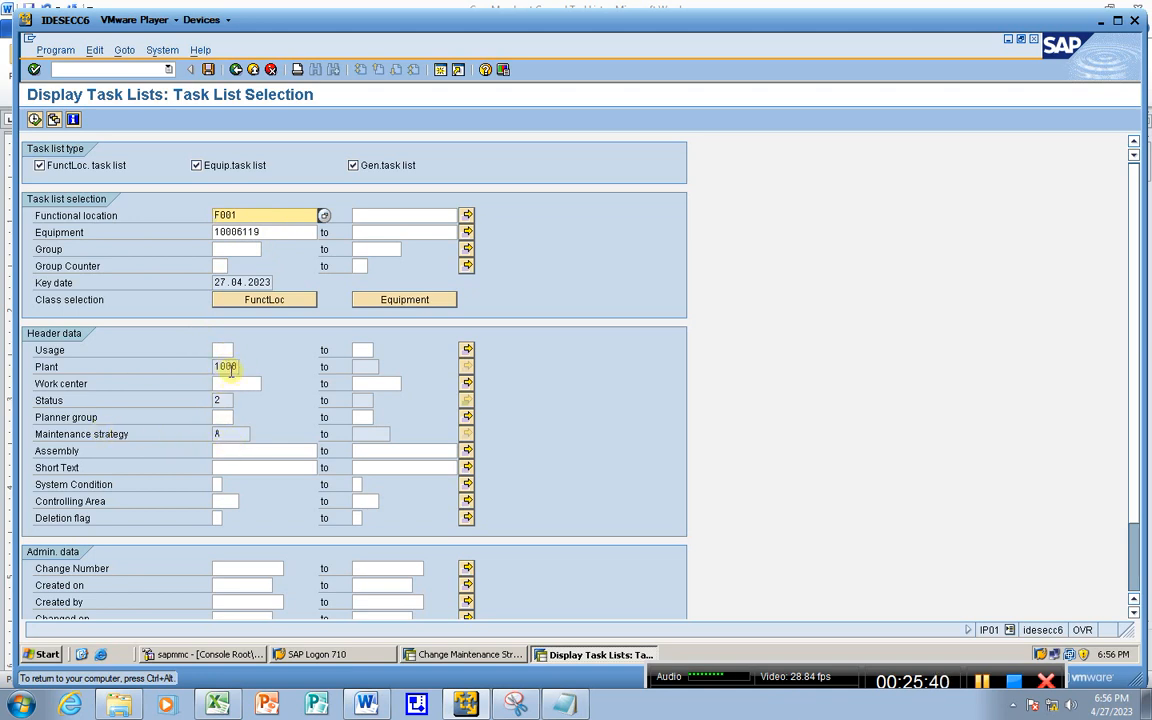
pyautogui.click(35, 120)
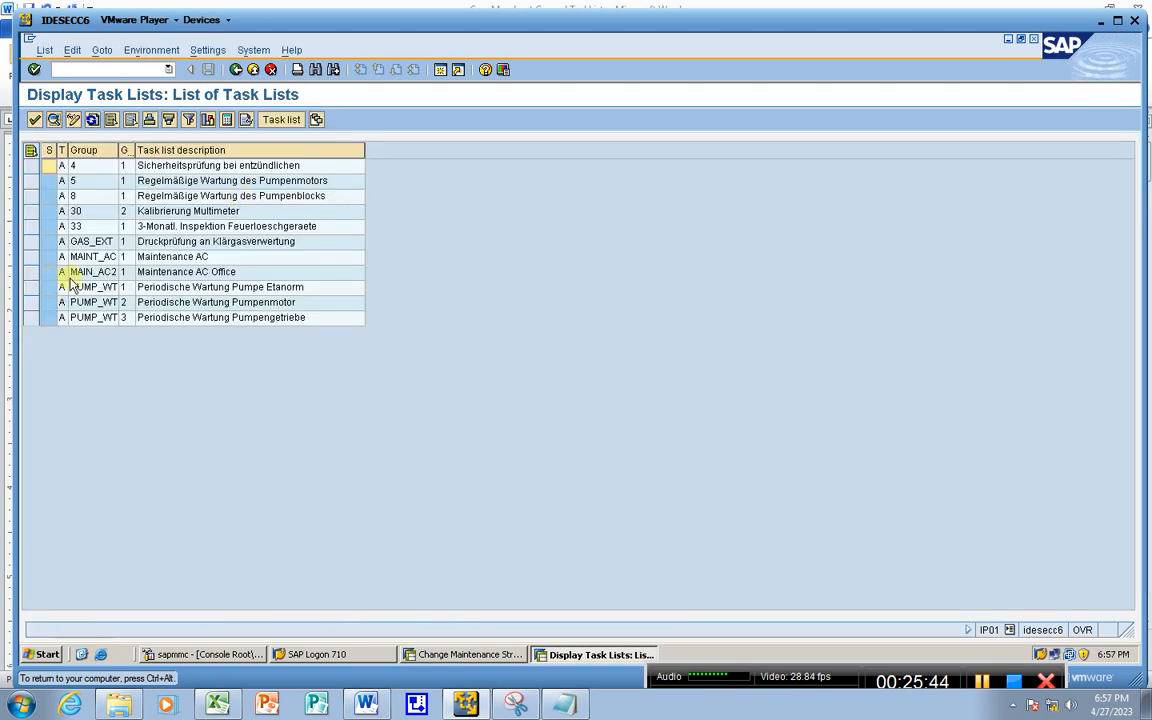
pyautogui.click(90, 273)
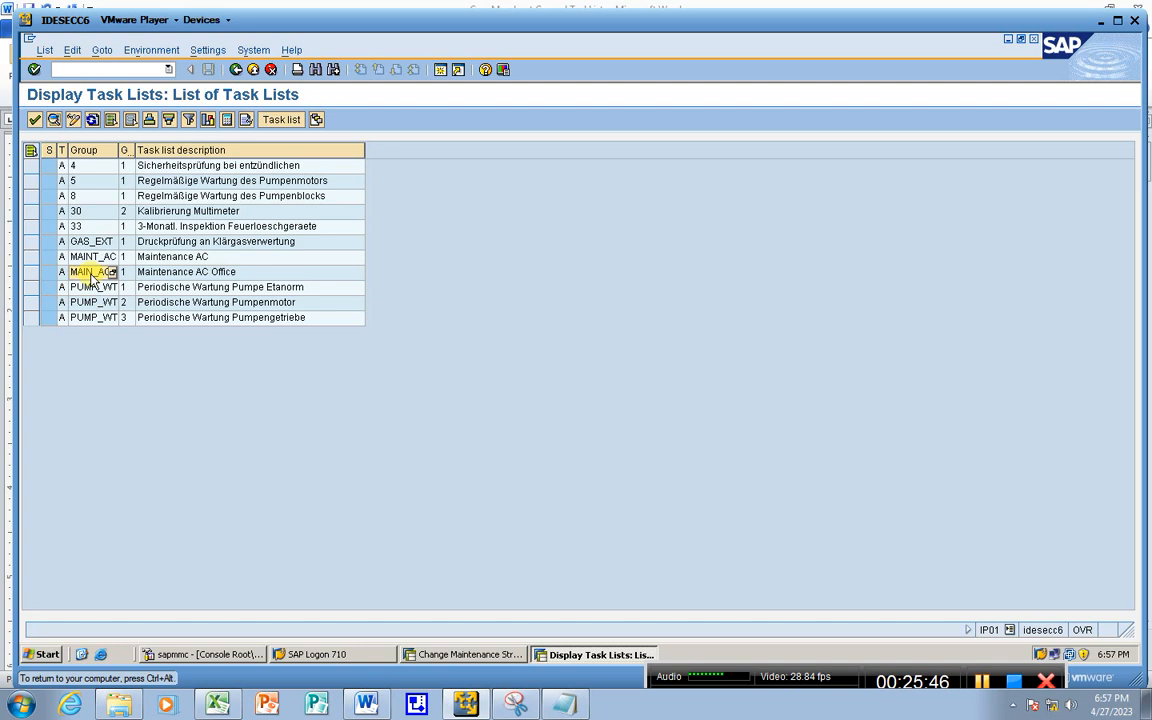
pyautogui.click(31, 272)
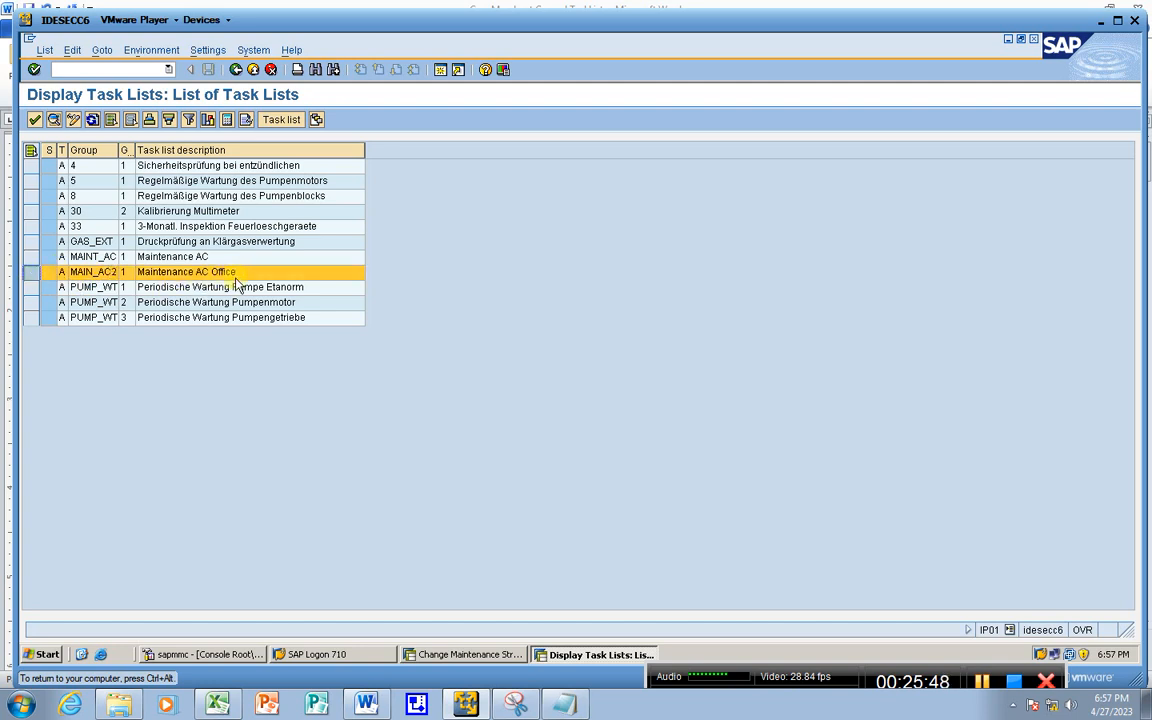
pyautogui.doubleClick(260, 278)
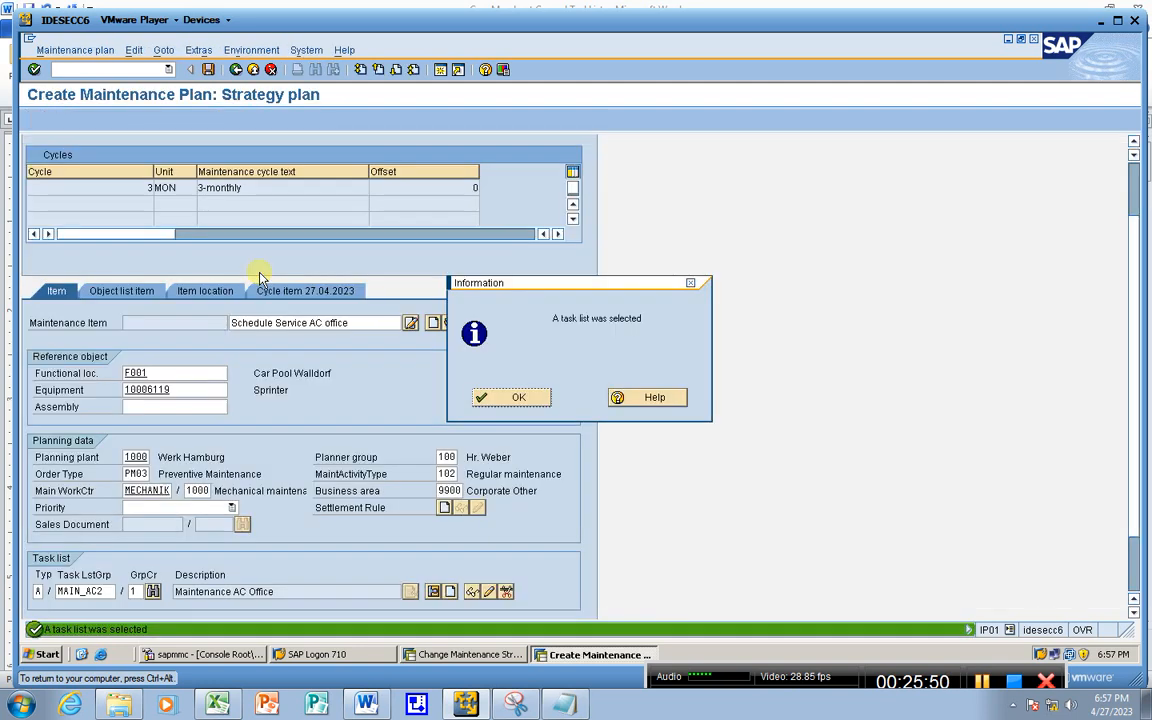
pyautogui.click(514, 397)
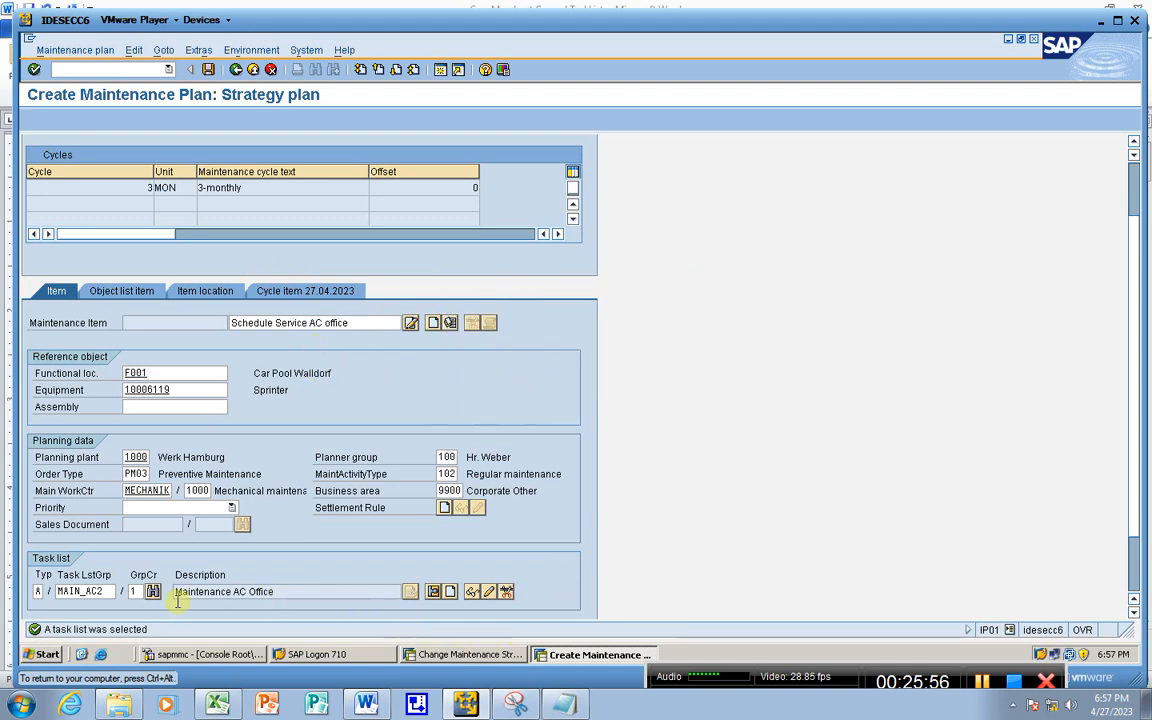
# Step: Check the item's object list and the plan's maintenance cycle, and save the plan with cycle start 27.04.2023
pyautogui.click(98, 290)
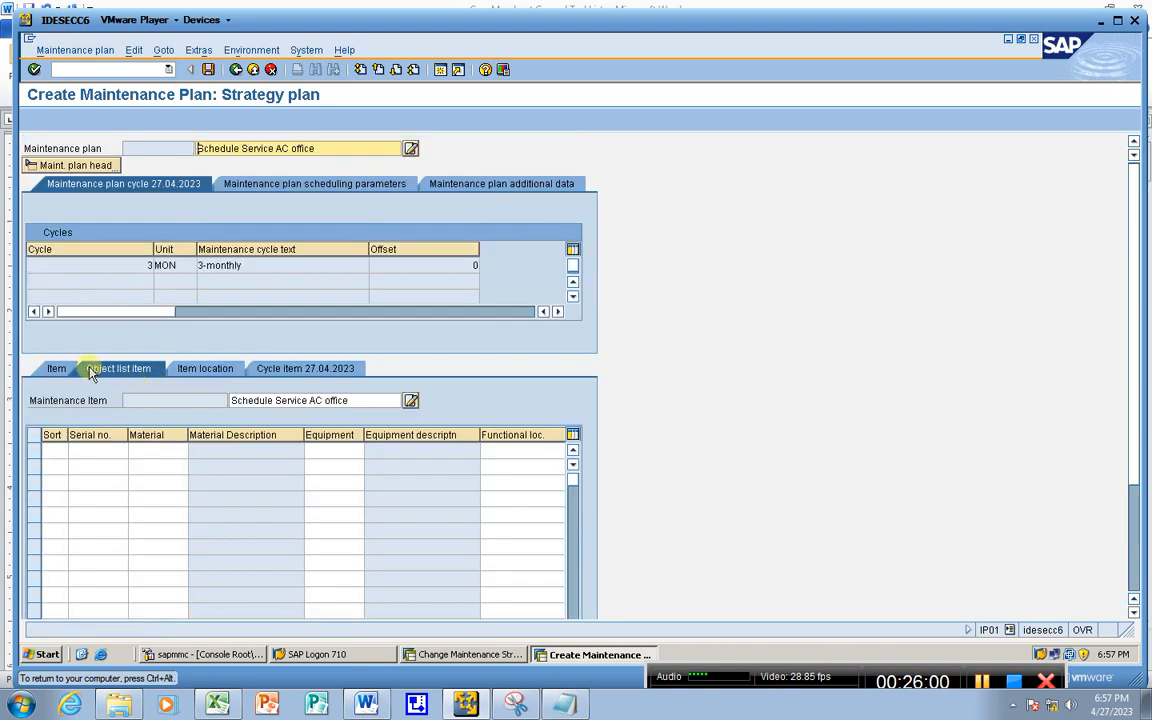
pyautogui.click(62, 369)
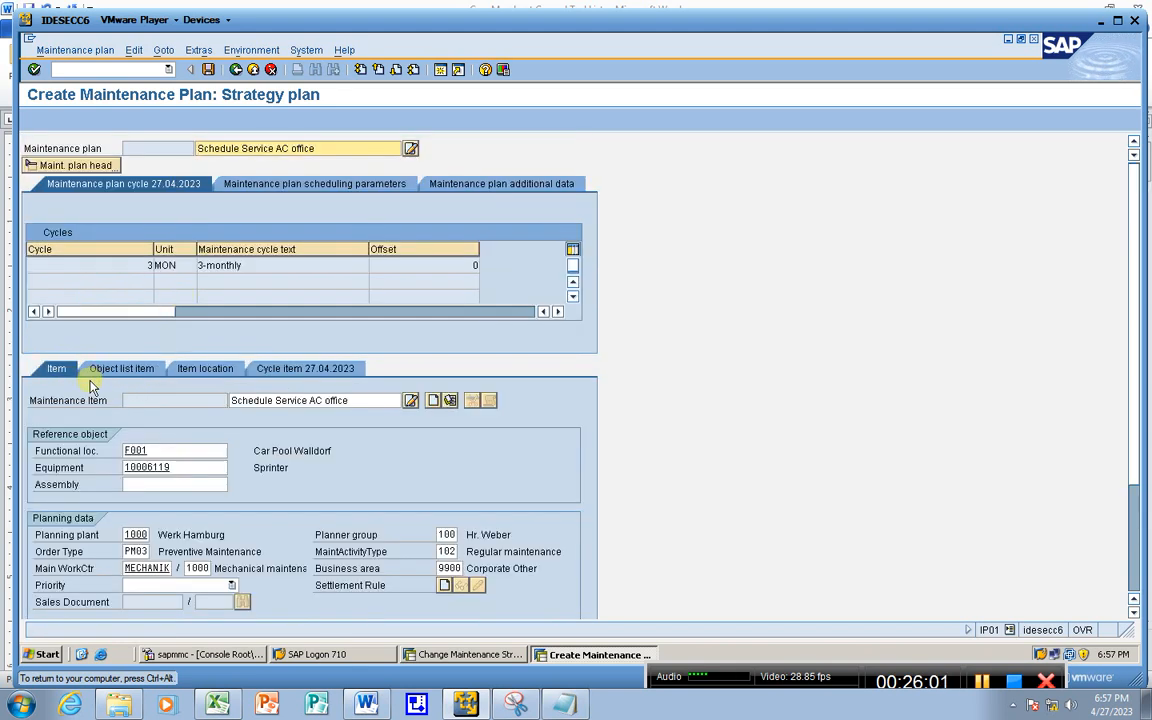
pyautogui.click(145, 265)
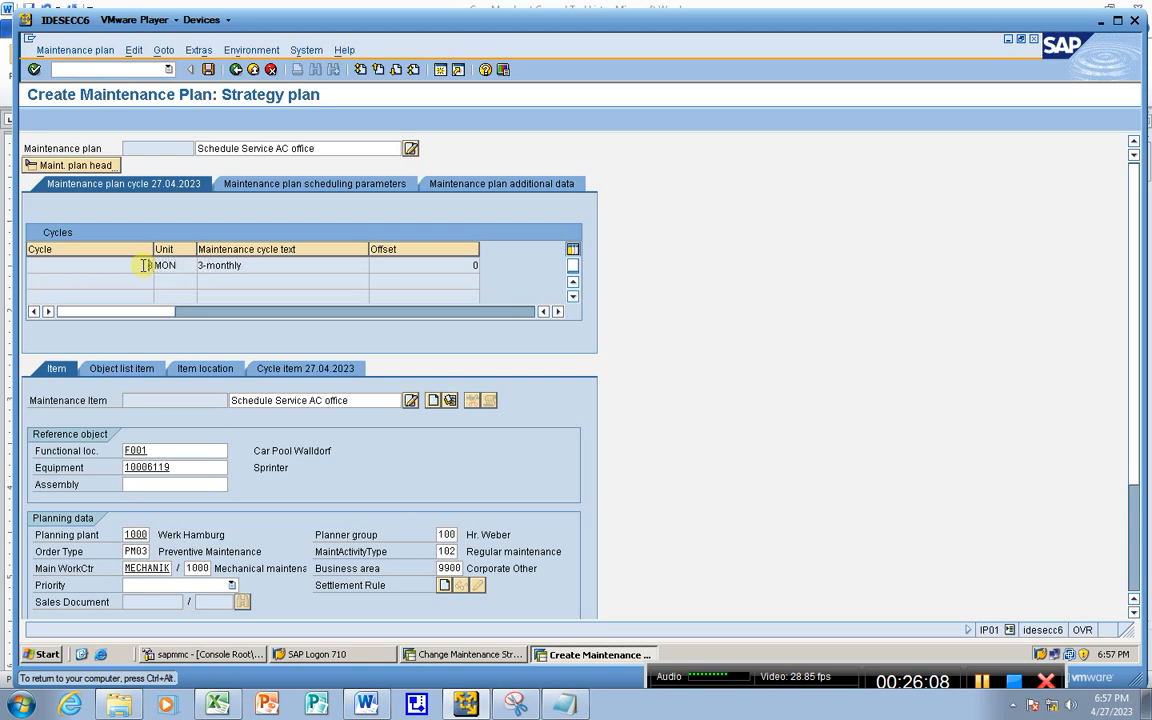
pyautogui.click(256, 266)
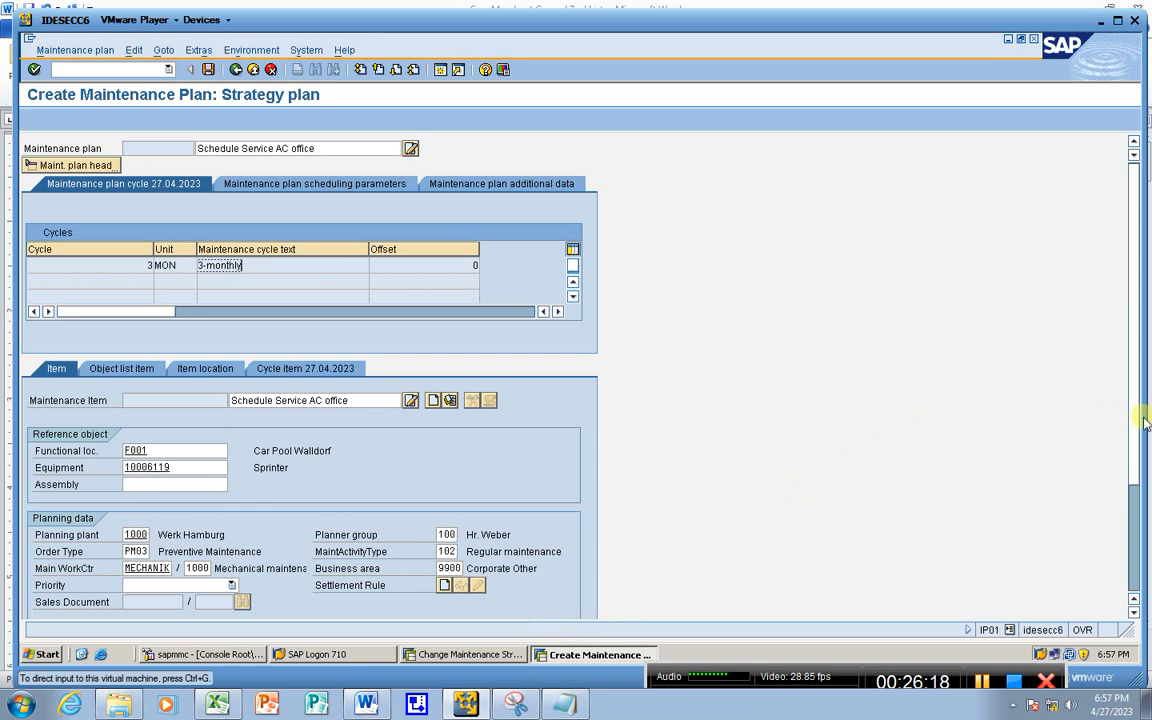
pyautogui.scroll(-3, 1135, 441)
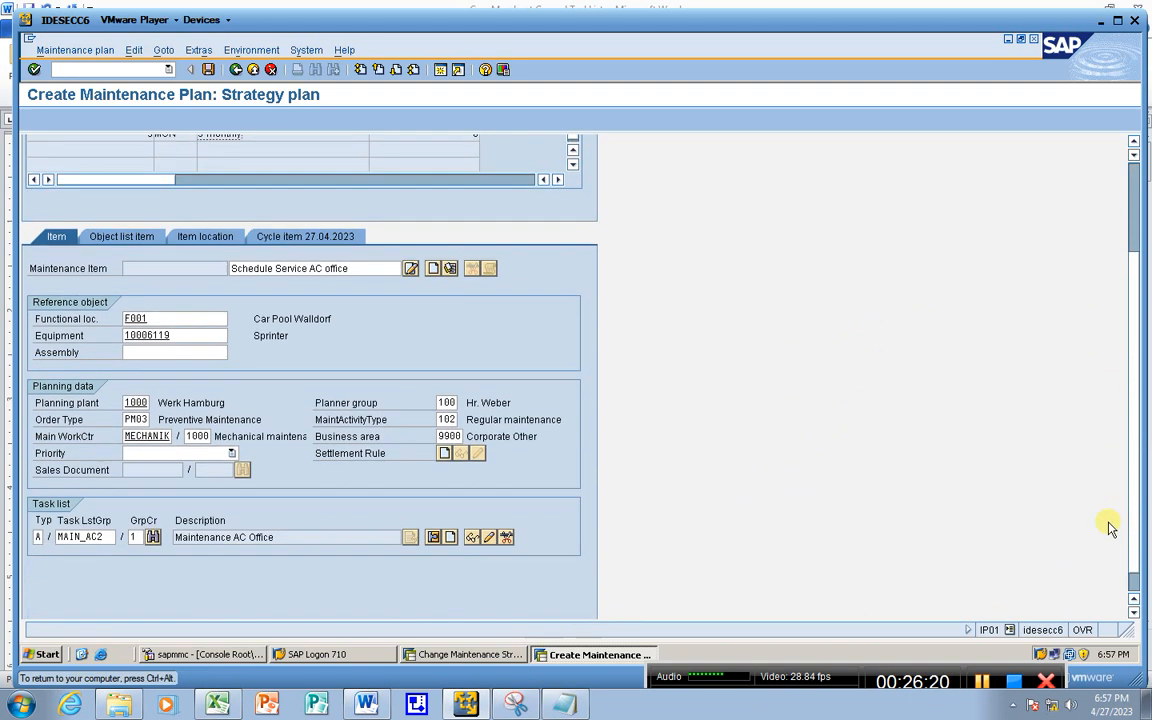
pyautogui.scroll(3, 1110, 527)
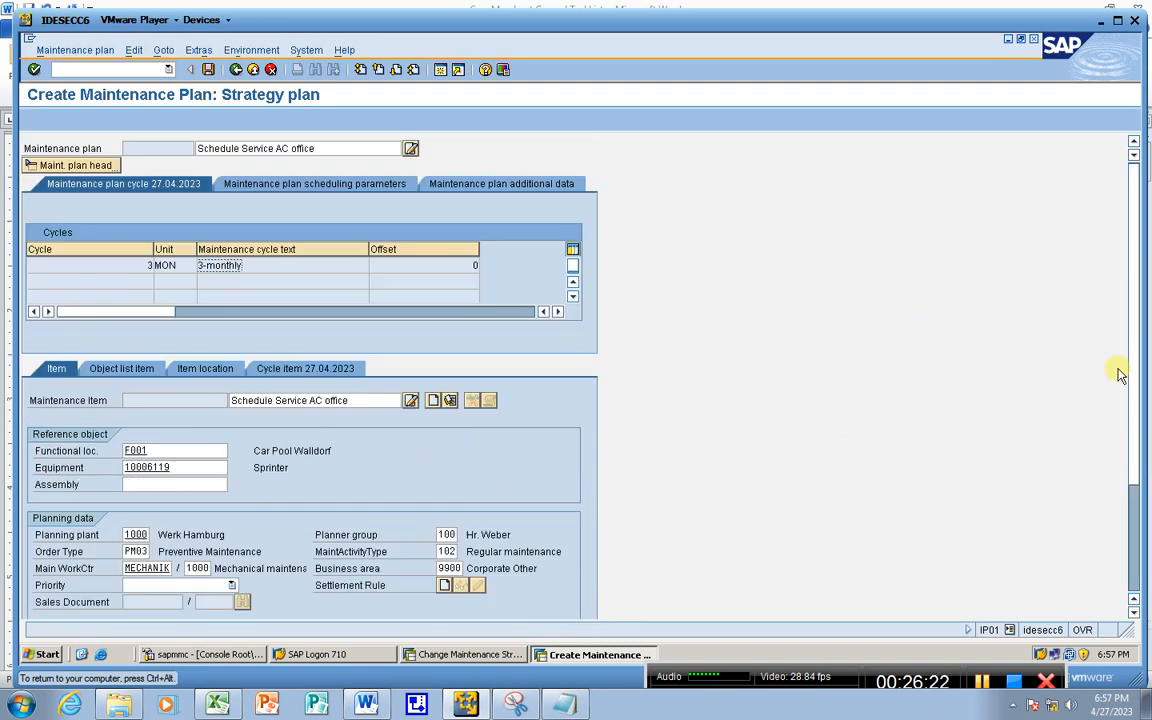
pyautogui.click(207, 69)
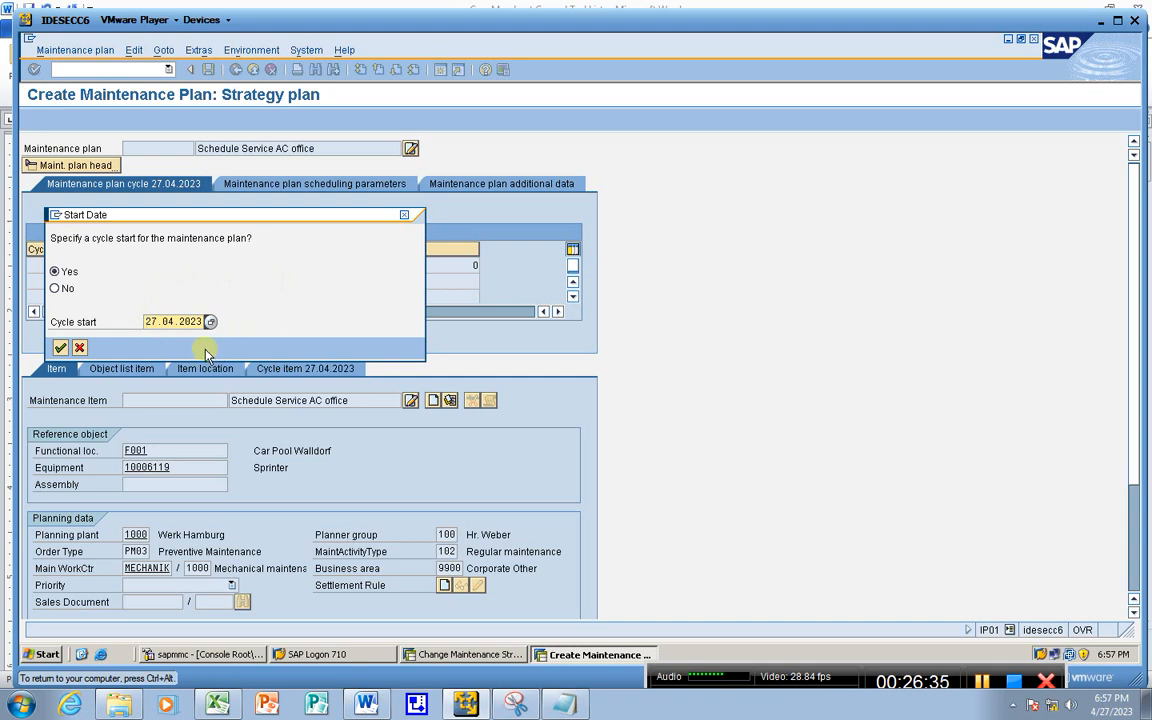
pyautogui.click(60, 350)
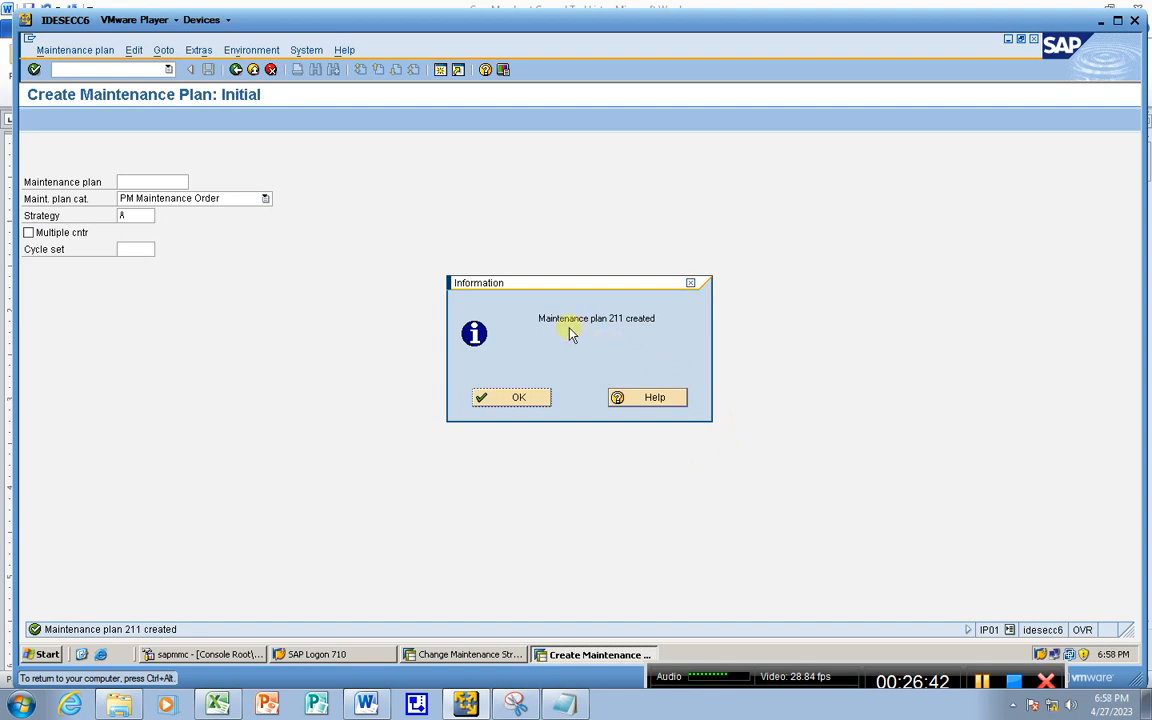
pyautogui.click(526, 398)
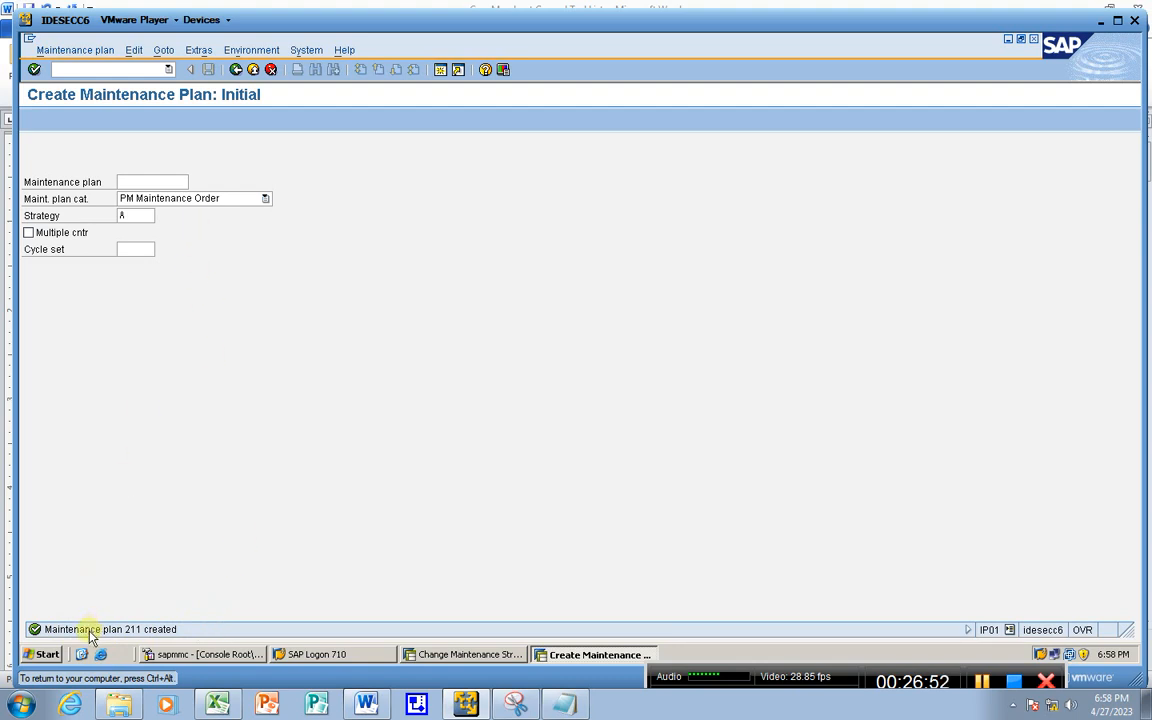
# Step: Record the new maintenance plan number 211 in the Notepad notes and dismiss the creation message in SAP
pyautogui.doubleClick(252, 626)
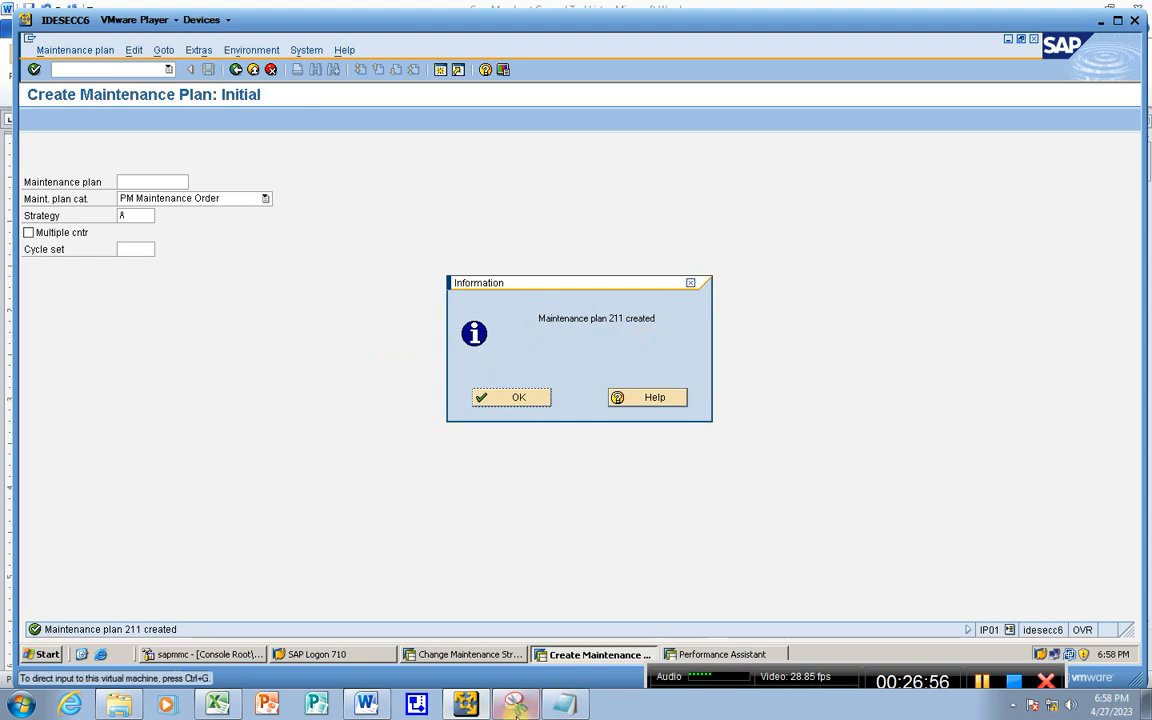
pyautogui.click(565, 706)
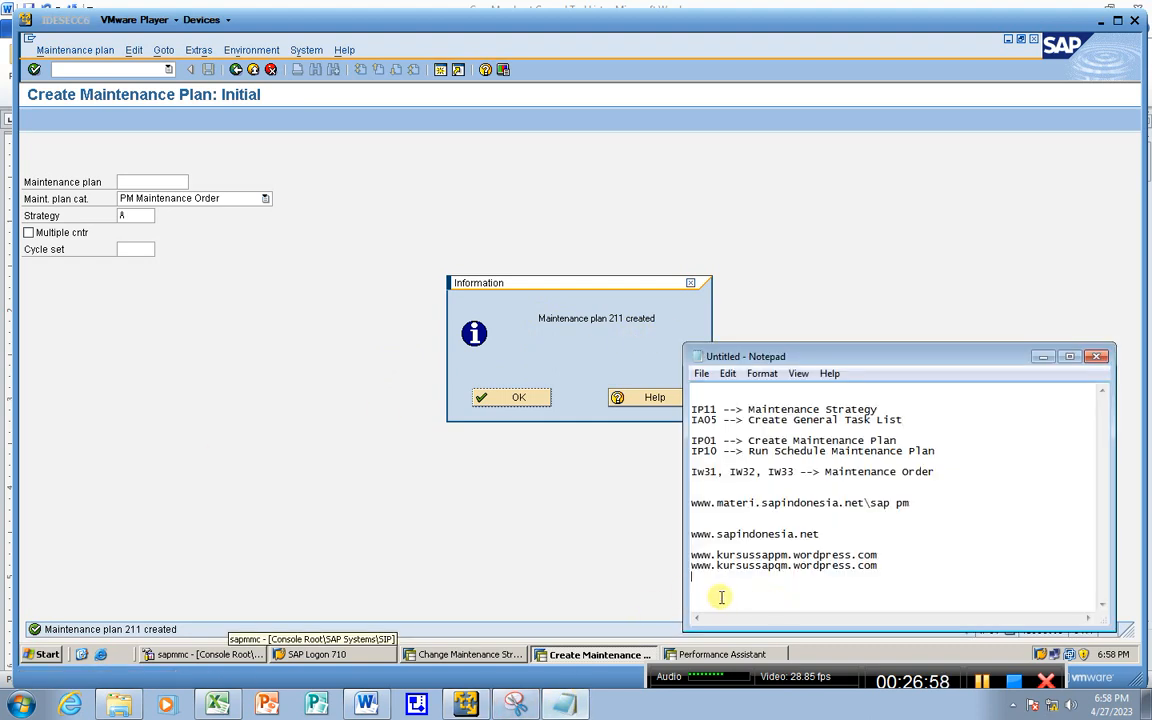
pyautogui.press('Return')
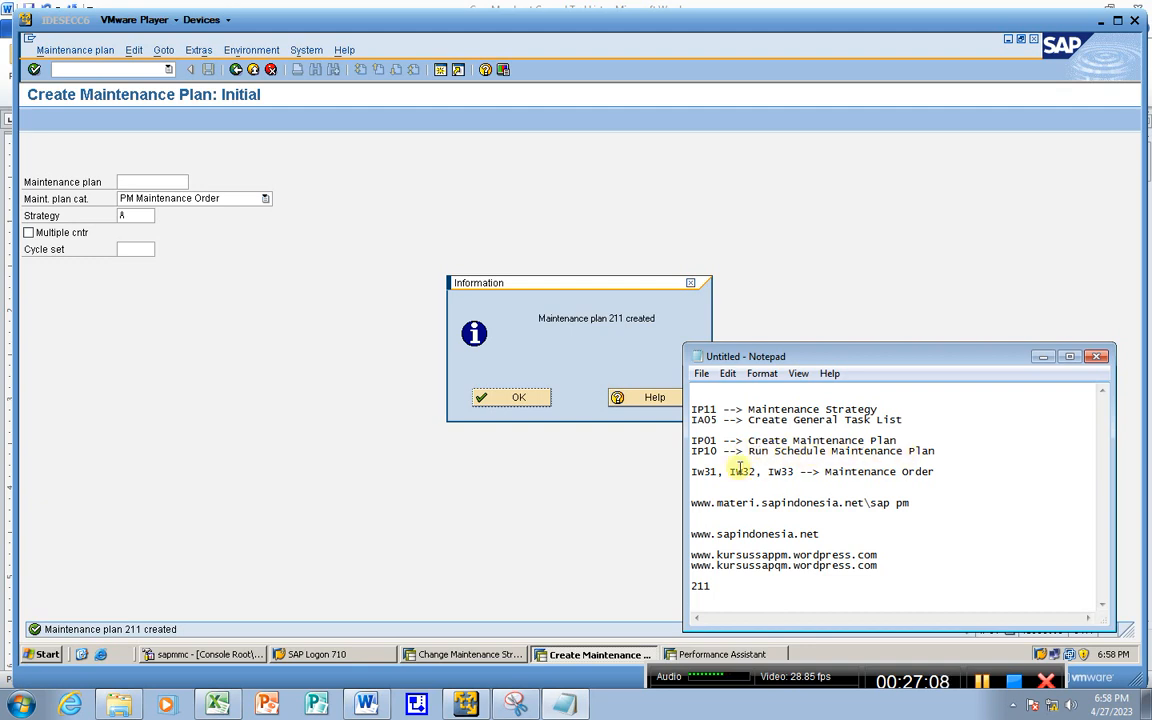
pyautogui.click(594, 492)
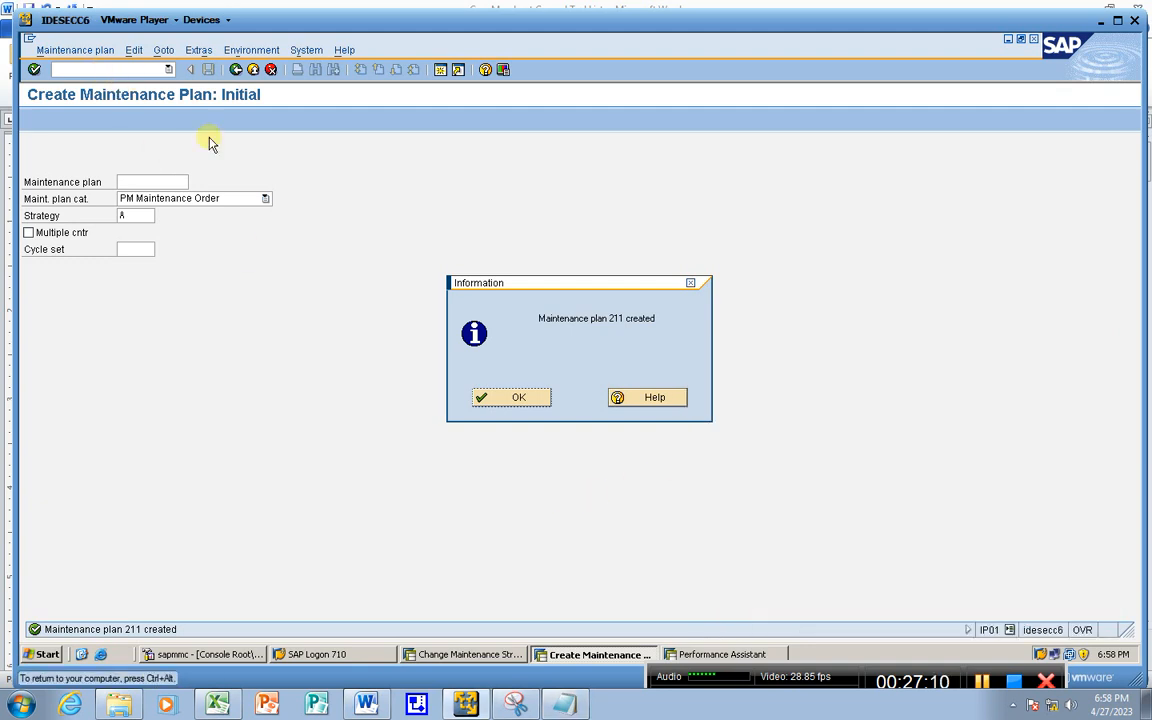
pyautogui.click(496, 400)
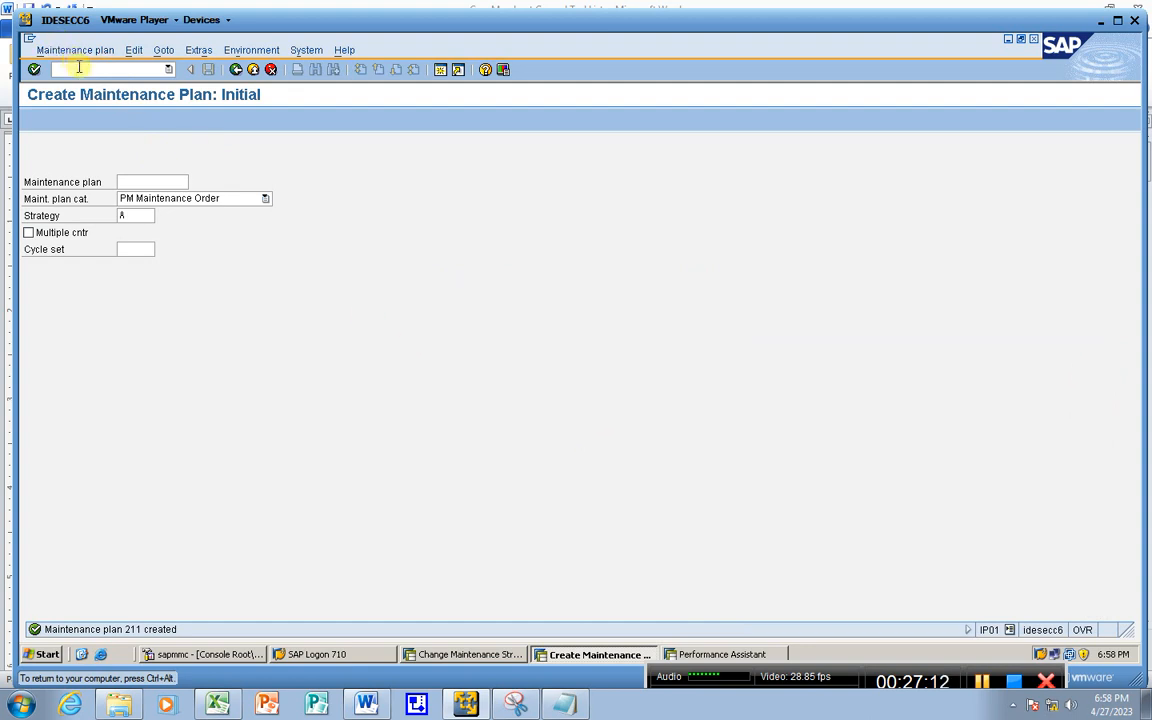
# Step: Start transaction IP10 and open maintenance plan 211 for scheduling
pyautogui.click(81, 69)
pyautogui.write('/nip10')
pyautogui.press('Return')
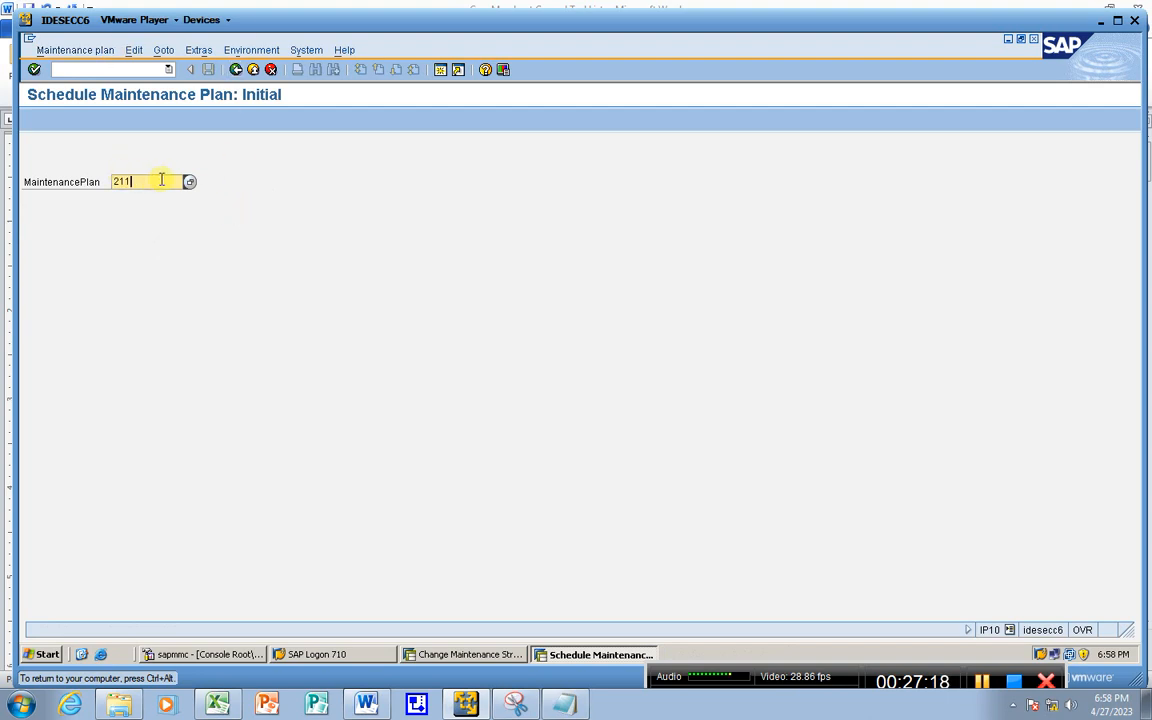
pyautogui.press('Return')
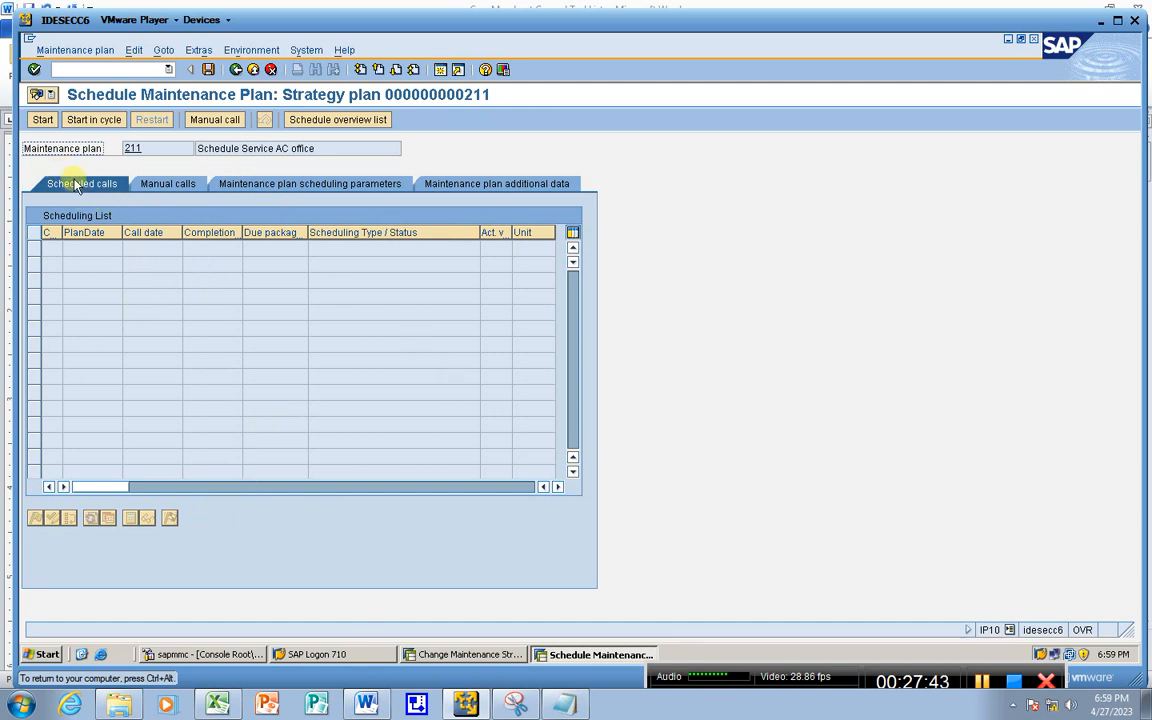
# Step: Start scheduling of plan 211 with cycle start 27.04.2023 and save the schedule
pyautogui.click(43, 120)
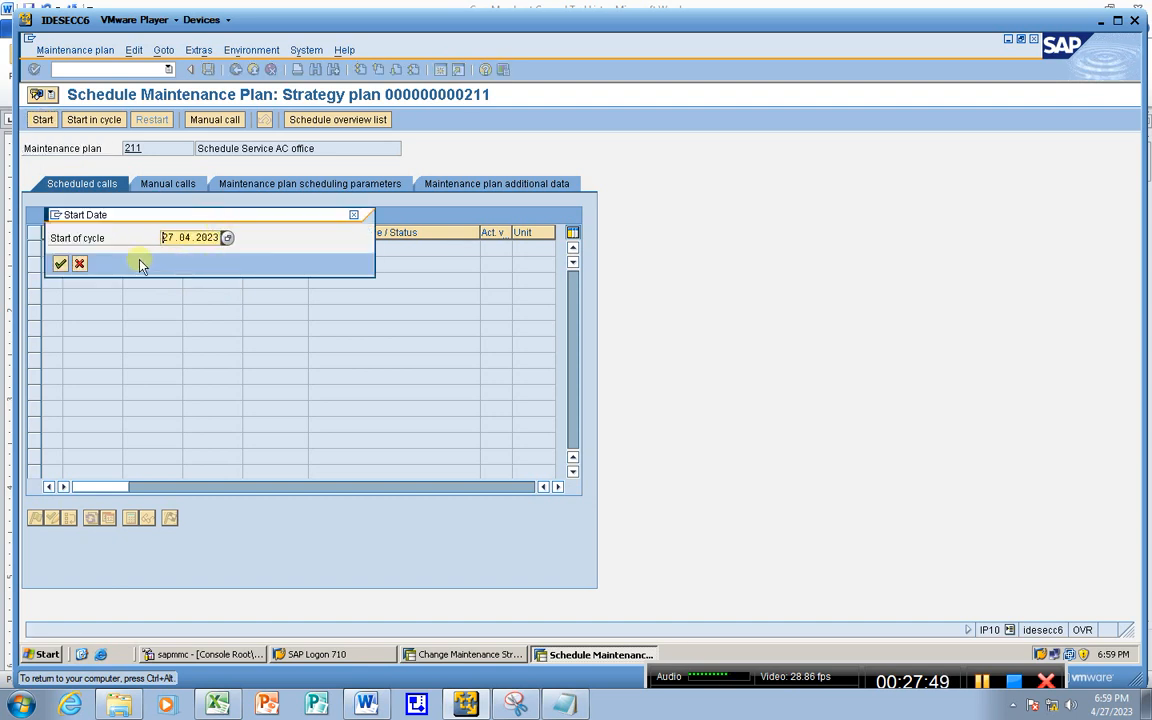
pyautogui.click(60, 263)
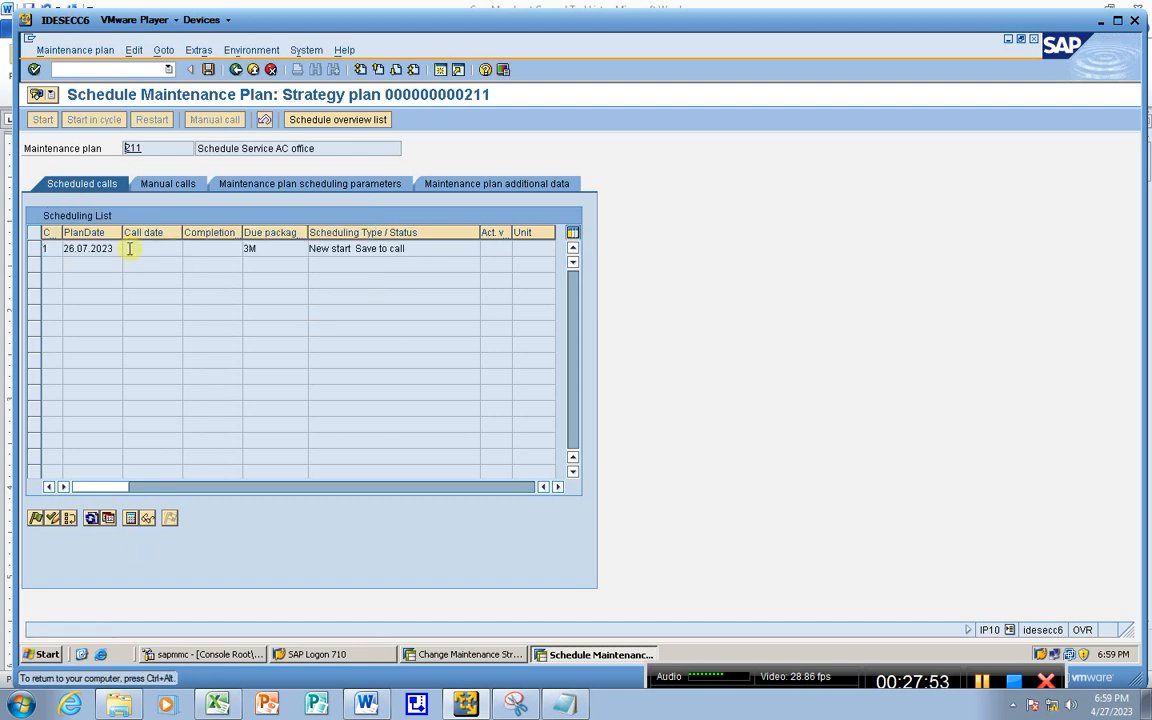
pyautogui.click(33, 249)
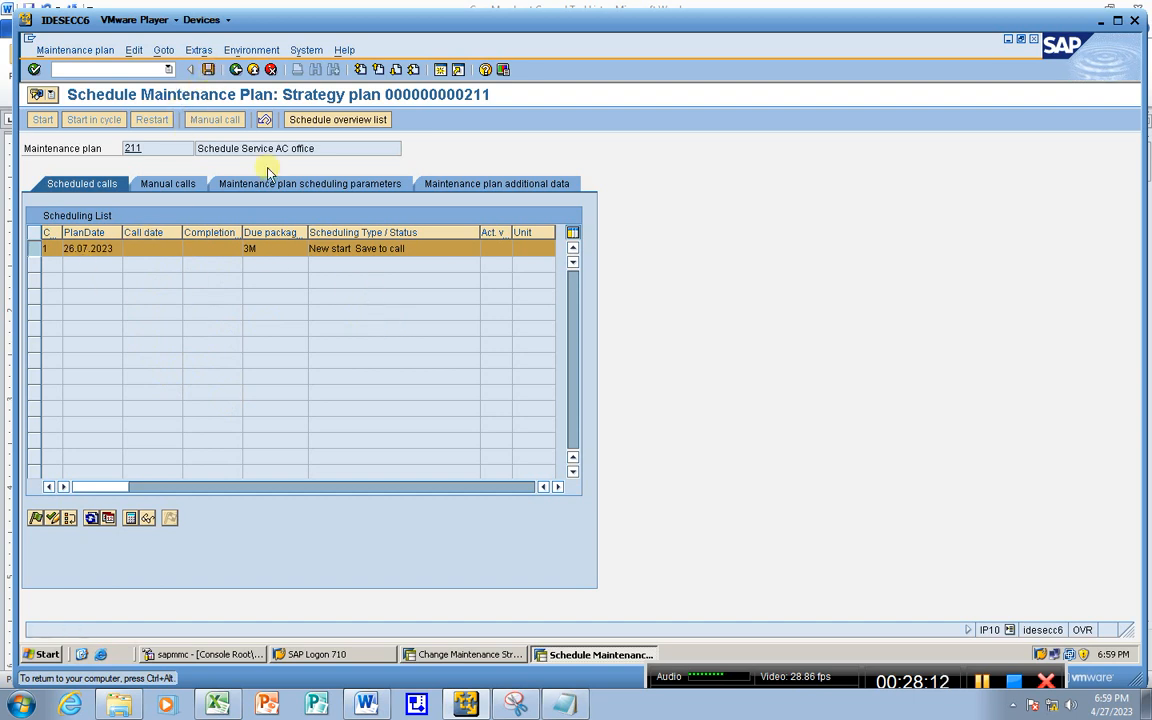
pyautogui.hotkey('ctrl', 's')
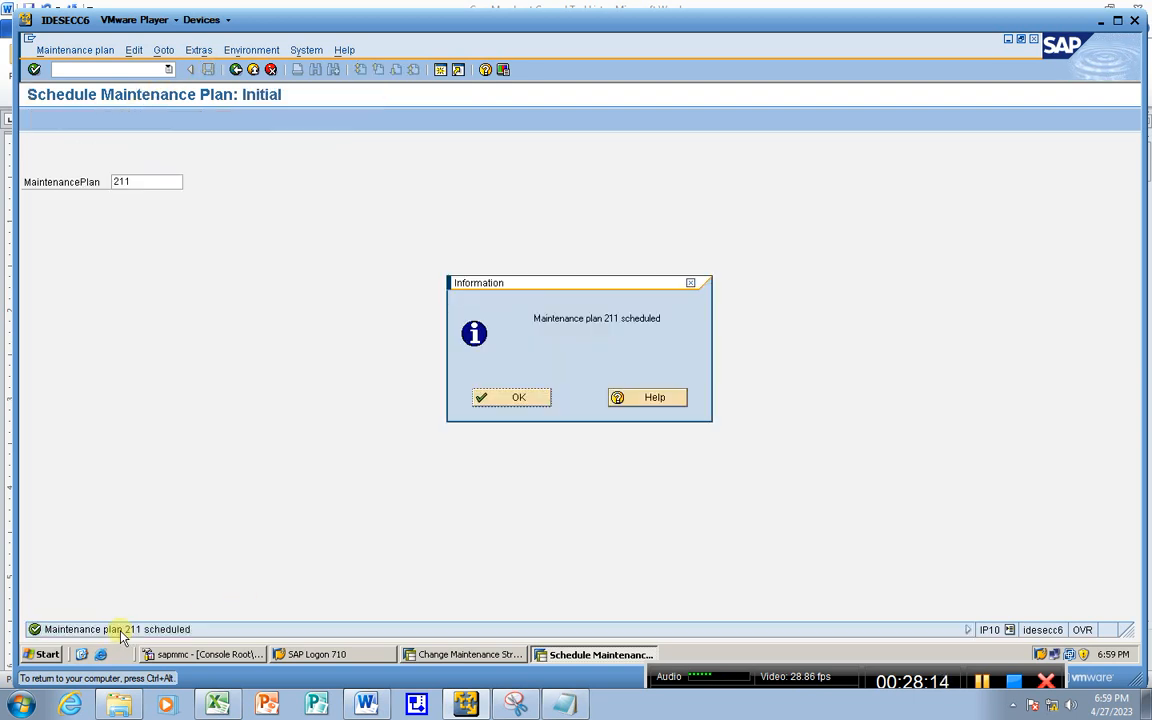
pyautogui.click(517, 394)
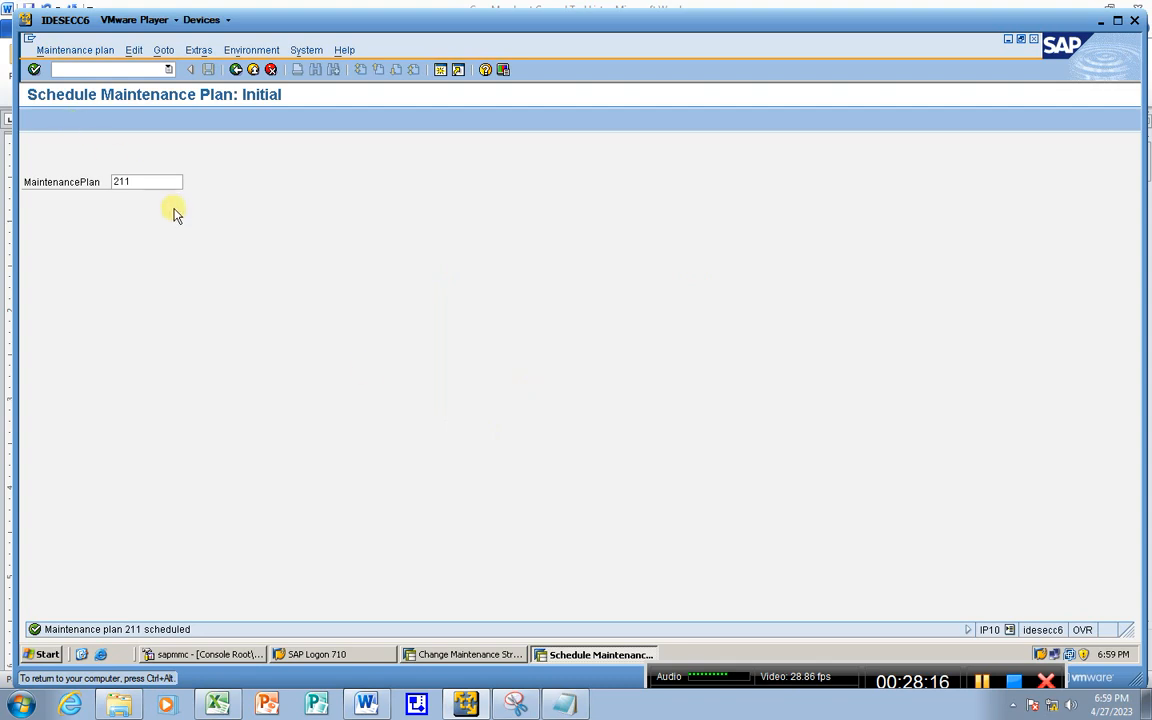
# Step: Reopen maintenance plan 211 for scheduling and try to release its 26.07.2023 scheduled call
pyautogui.press('Return')
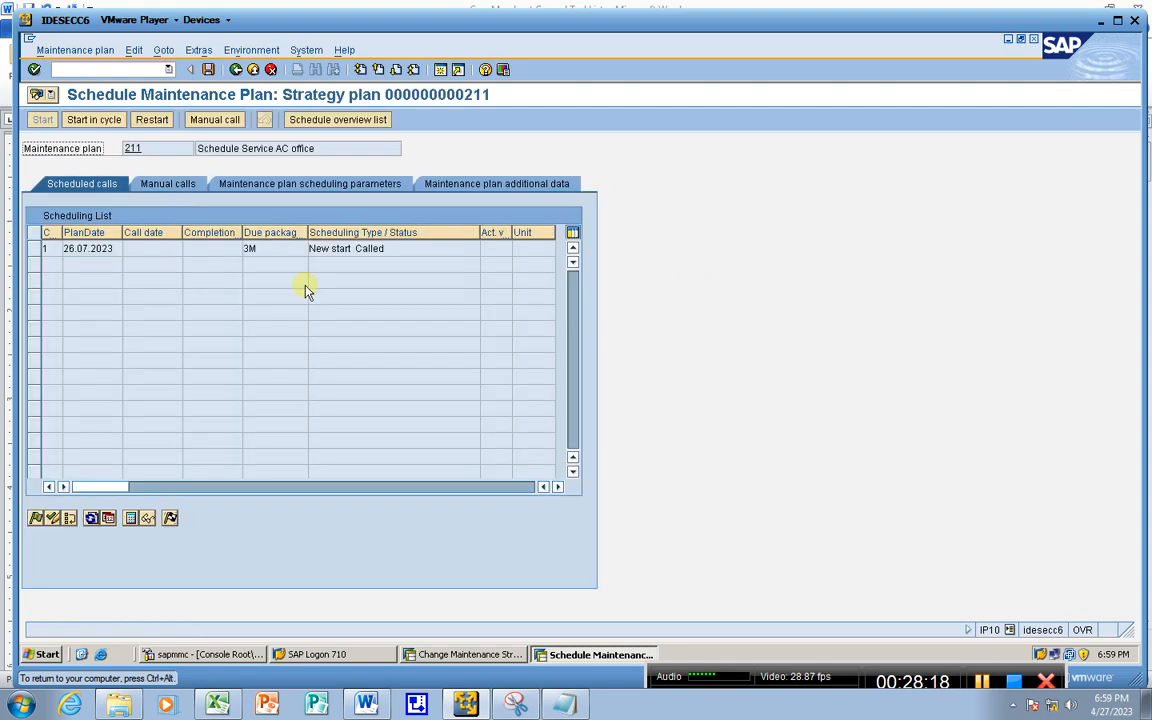
pyautogui.click(36, 249)
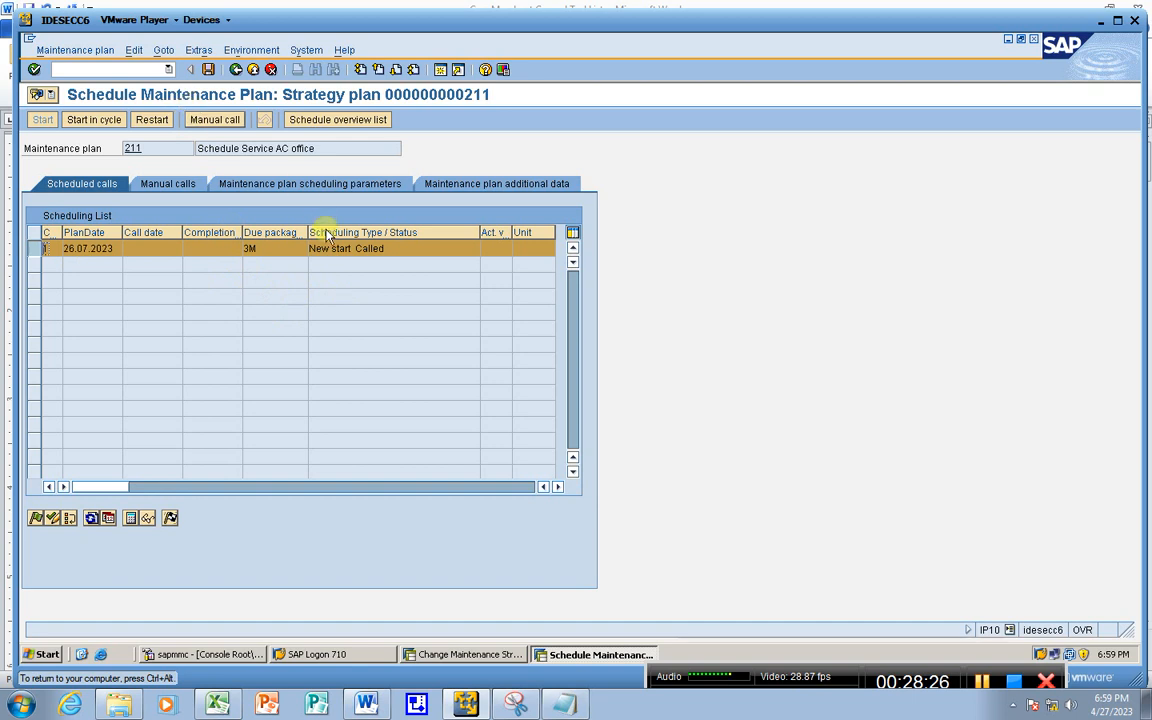
pyautogui.click(38, 517)
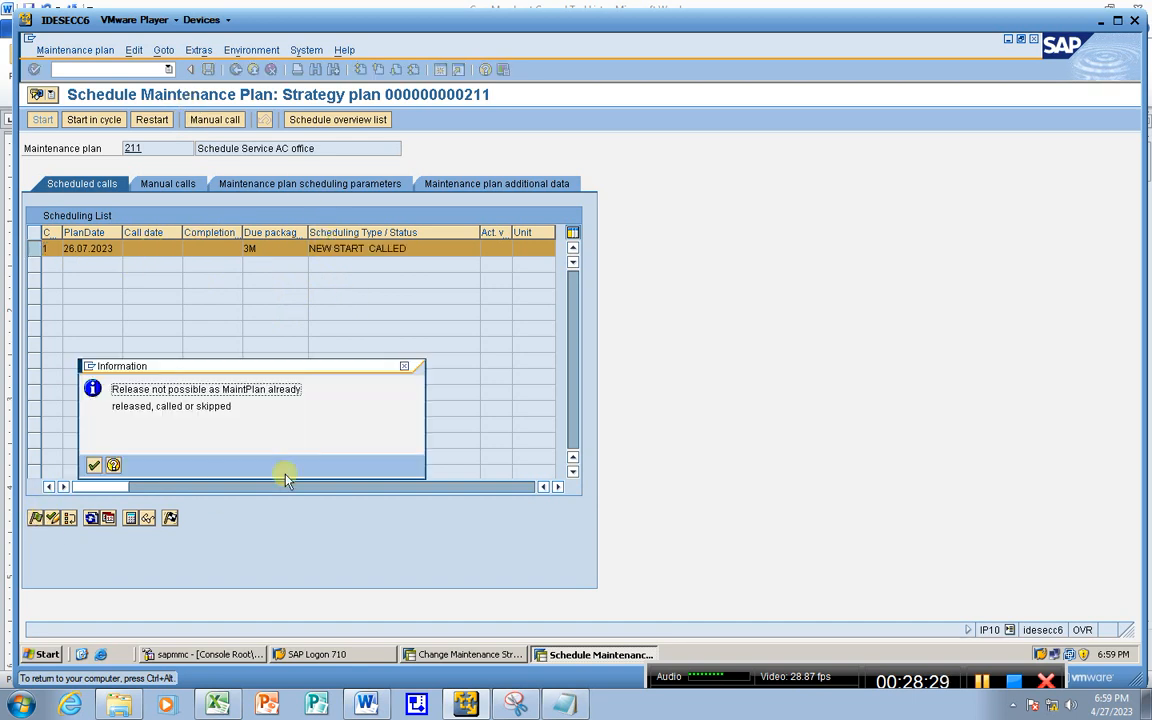
pyautogui.click(93, 465)
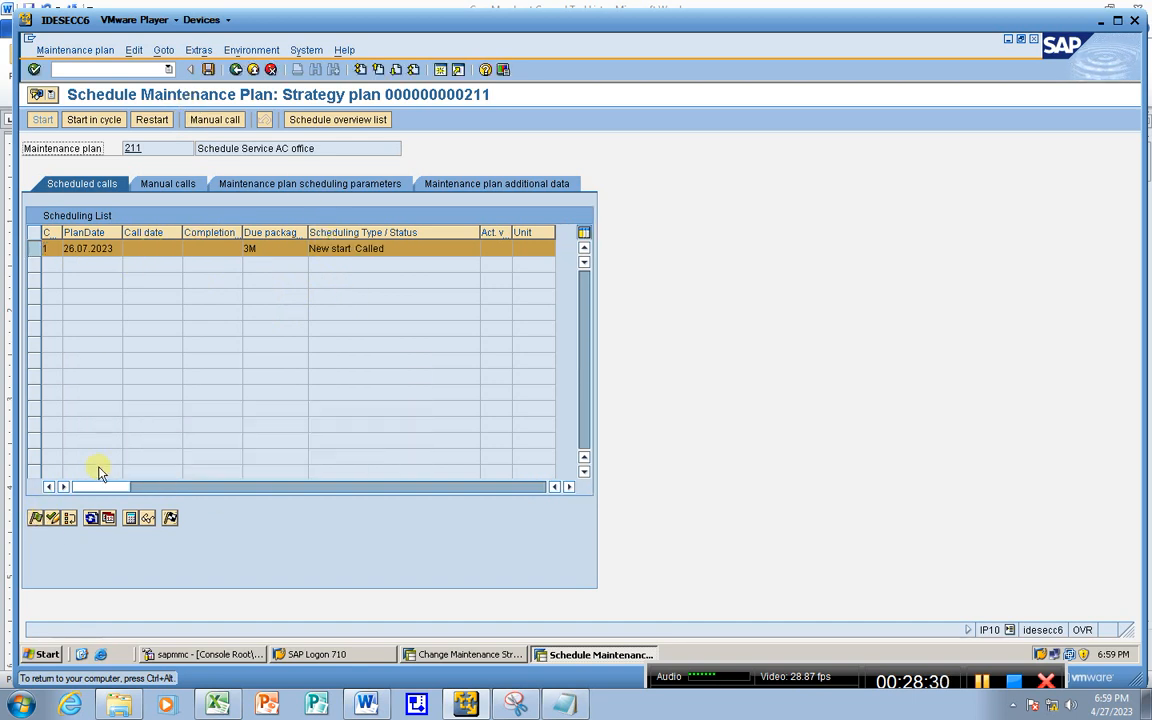
pyautogui.click(405, 250)
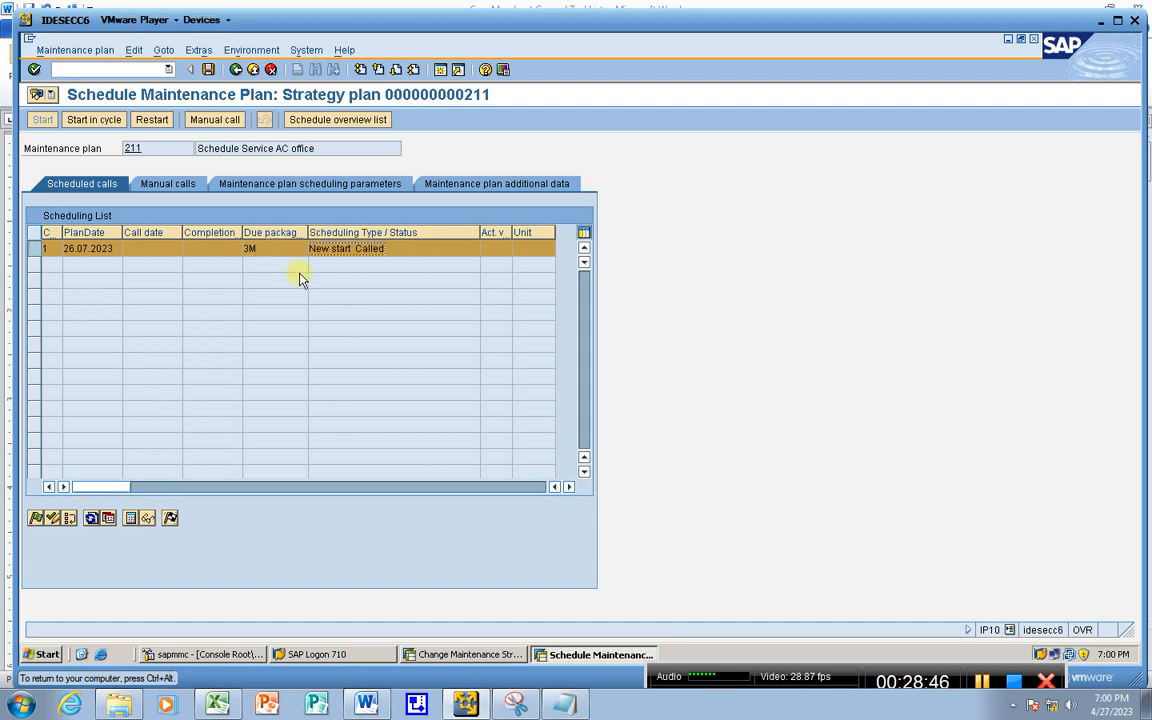
# Step: Save the schedule of maintenance plan 211 and reopen the plan for scheduling
pyautogui.click(210, 70)
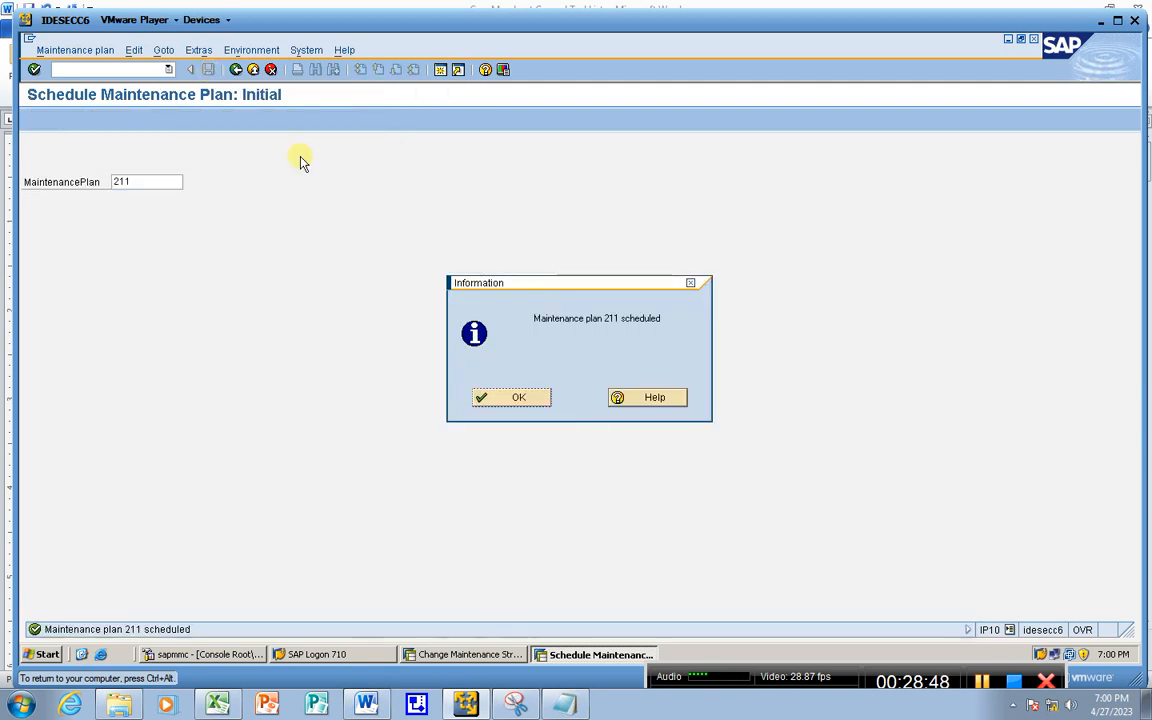
pyautogui.click(530, 398)
pyautogui.press('Return')
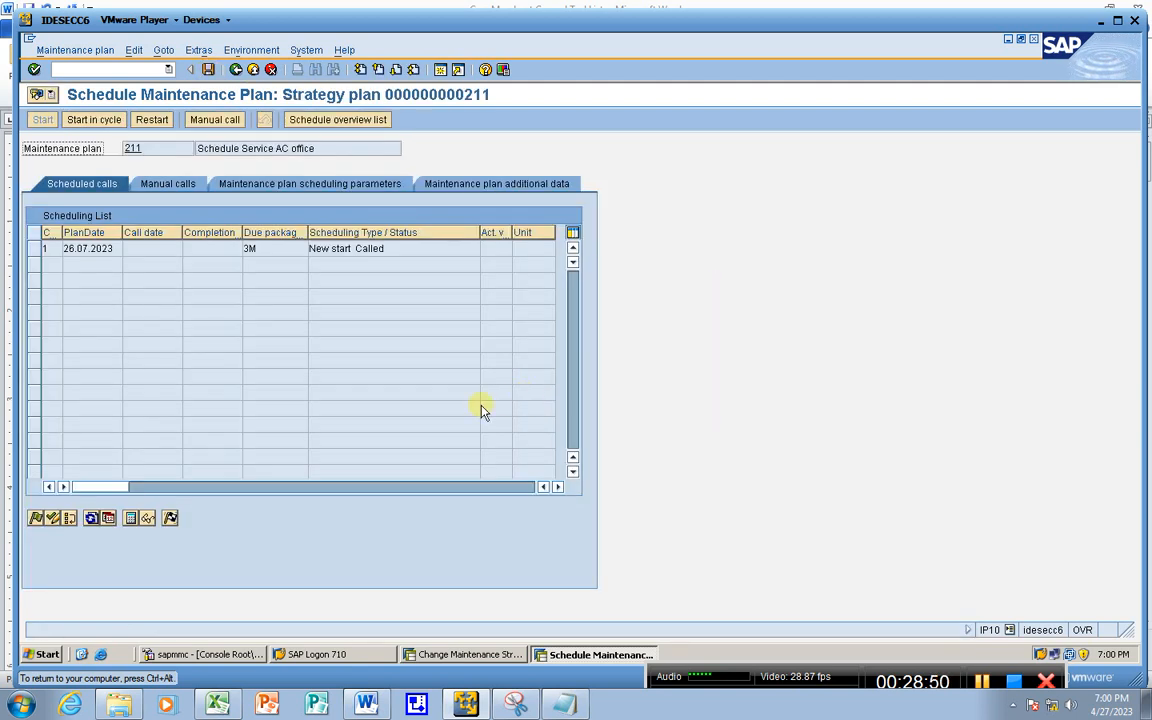
# Step: Display the maintenance order of the 26.07.2023 call and examine its header data, including functional location and equipment
pyautogui.click(33, 248)
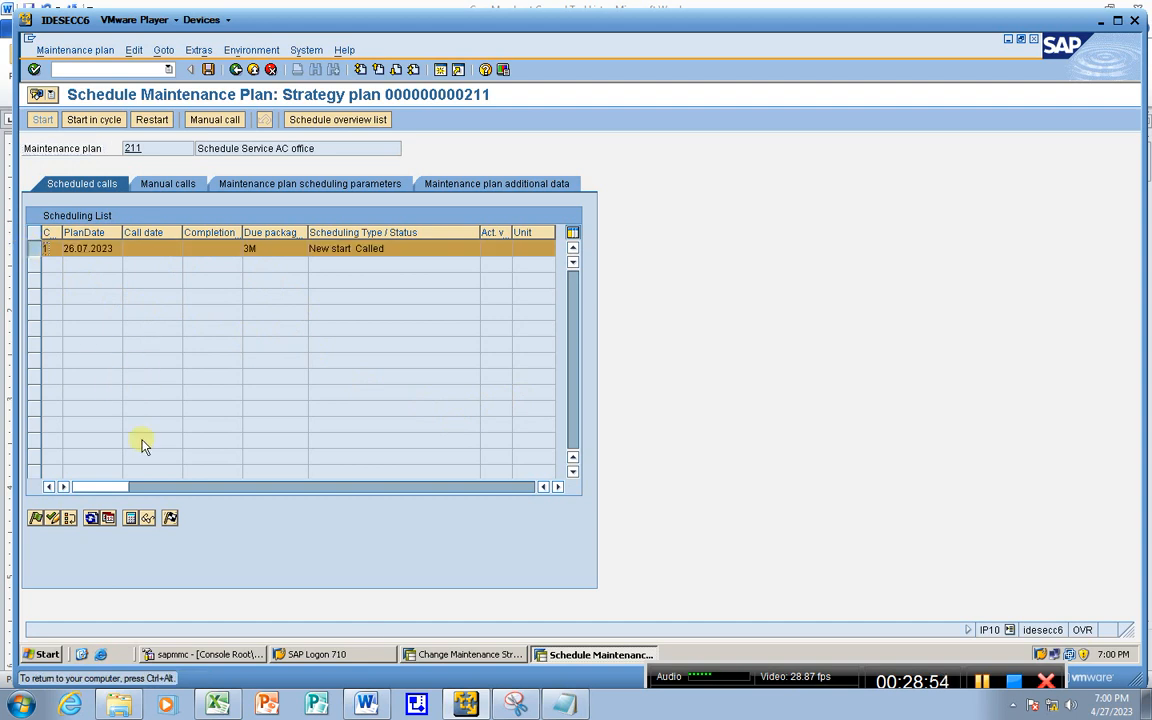
pyautogui.click(145, 518)
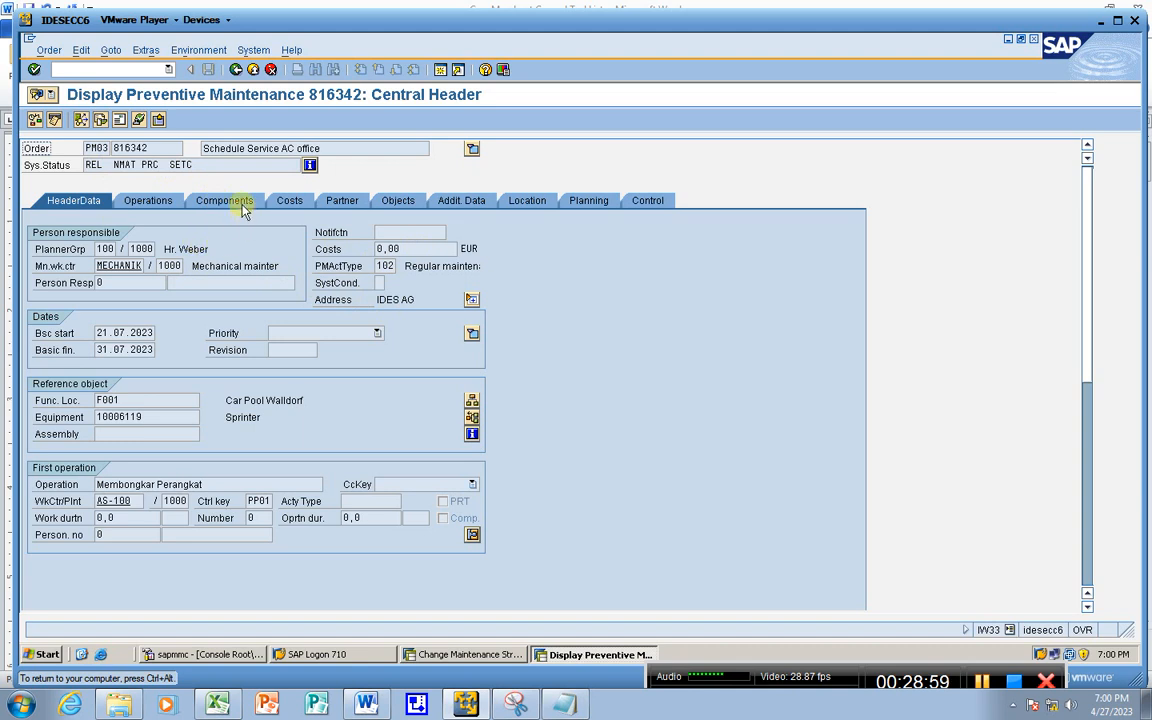
pyautogui.click(144, 403)
pyautogui.click(159, 417)
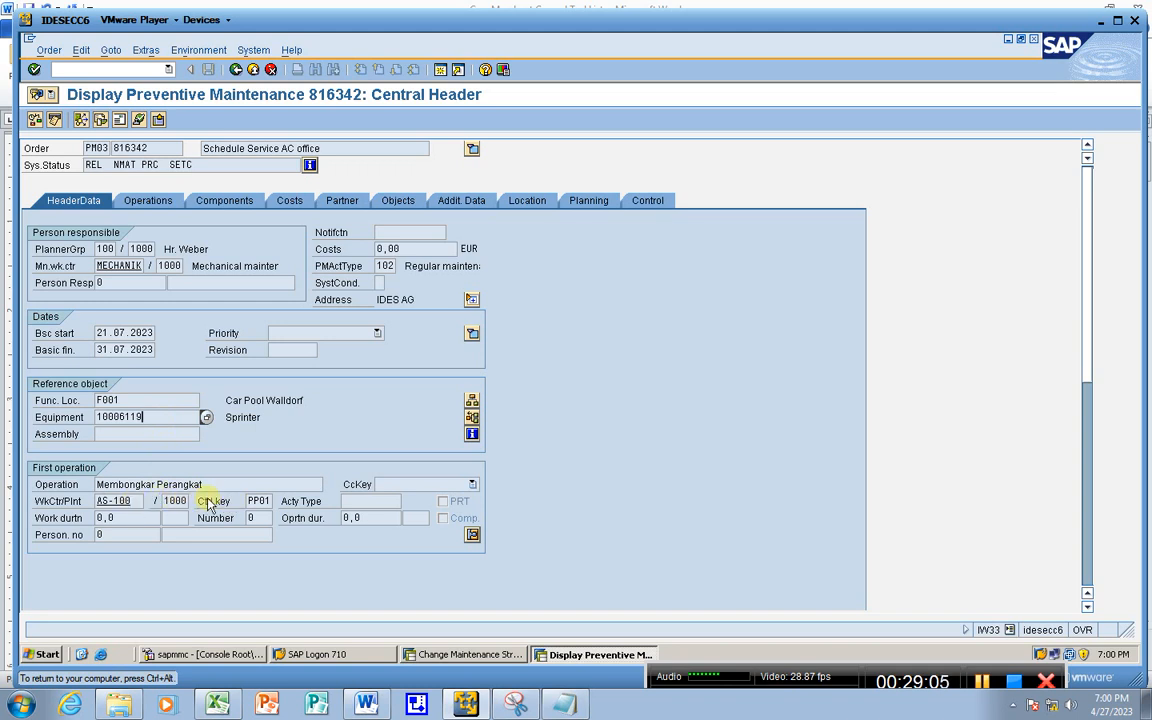
pyautogui.scroll(-2, 234, 483)
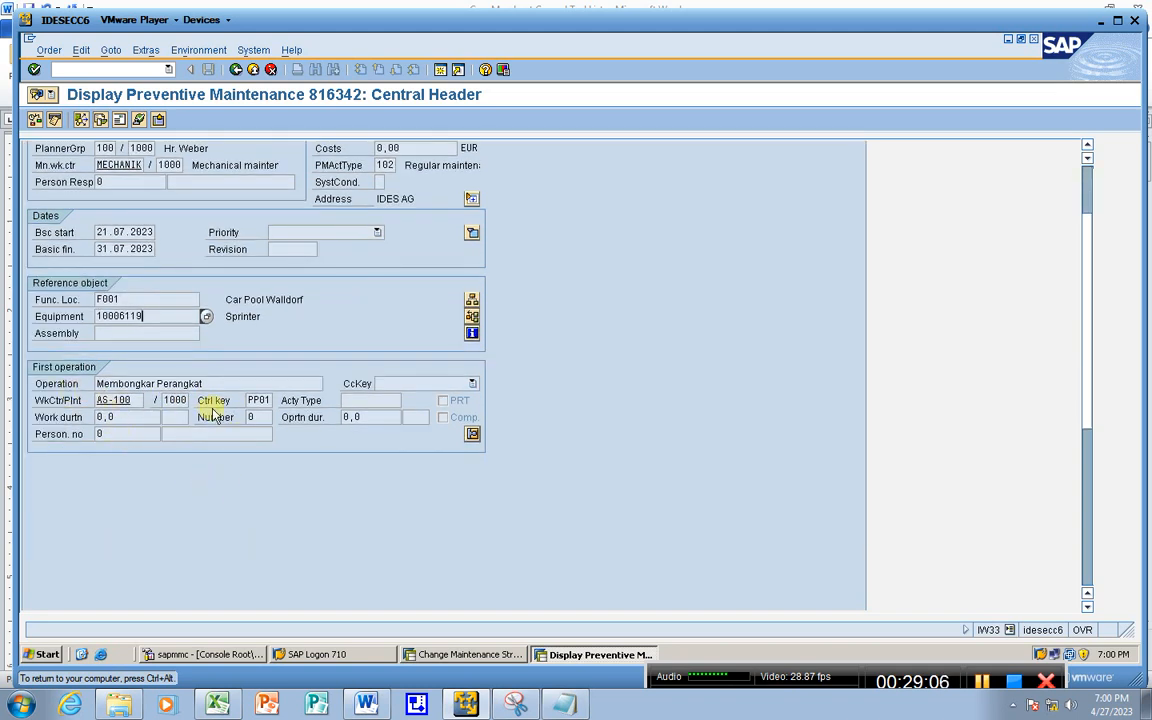
pyautogui.scroll(2, 229, 384)
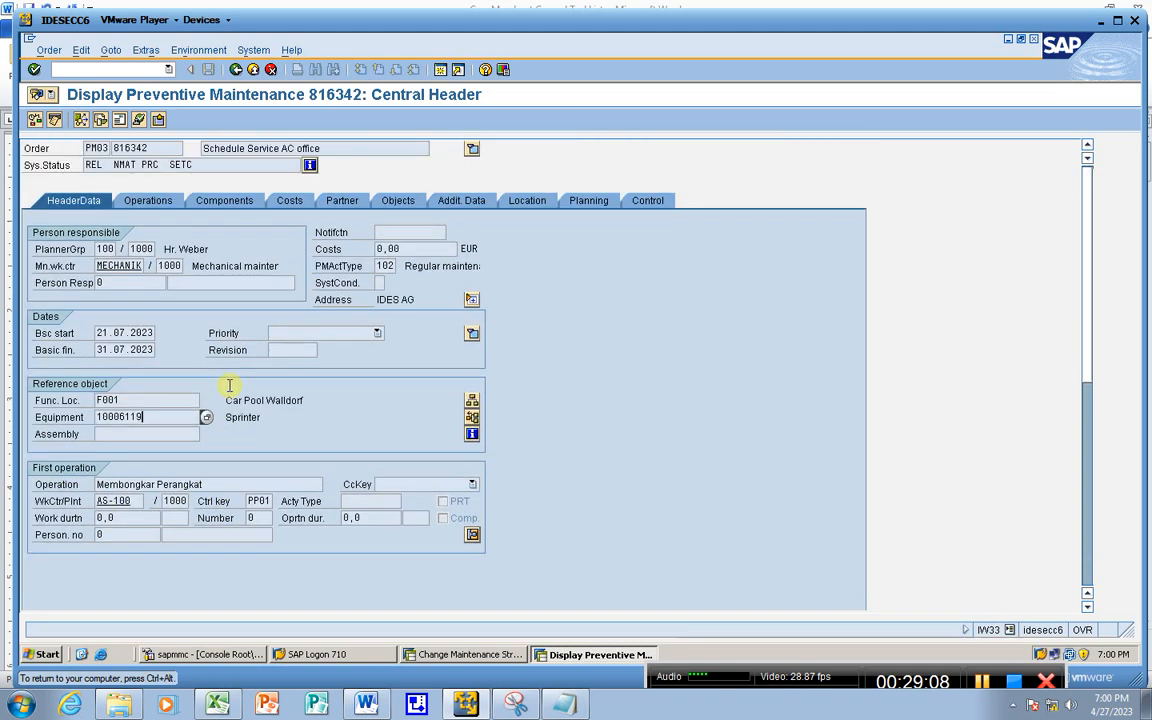
# Step: Examine the order's operations, cost overview and component list
pyautogui.click(157, 198)
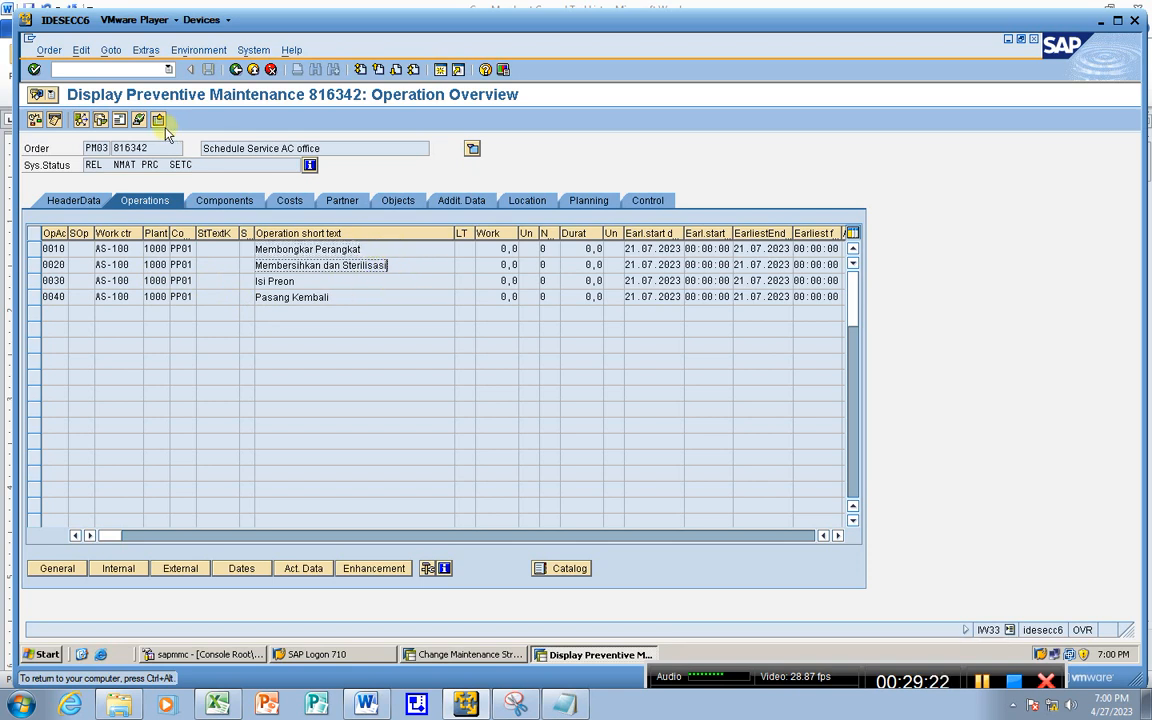
pyautogui.click(395, 250)
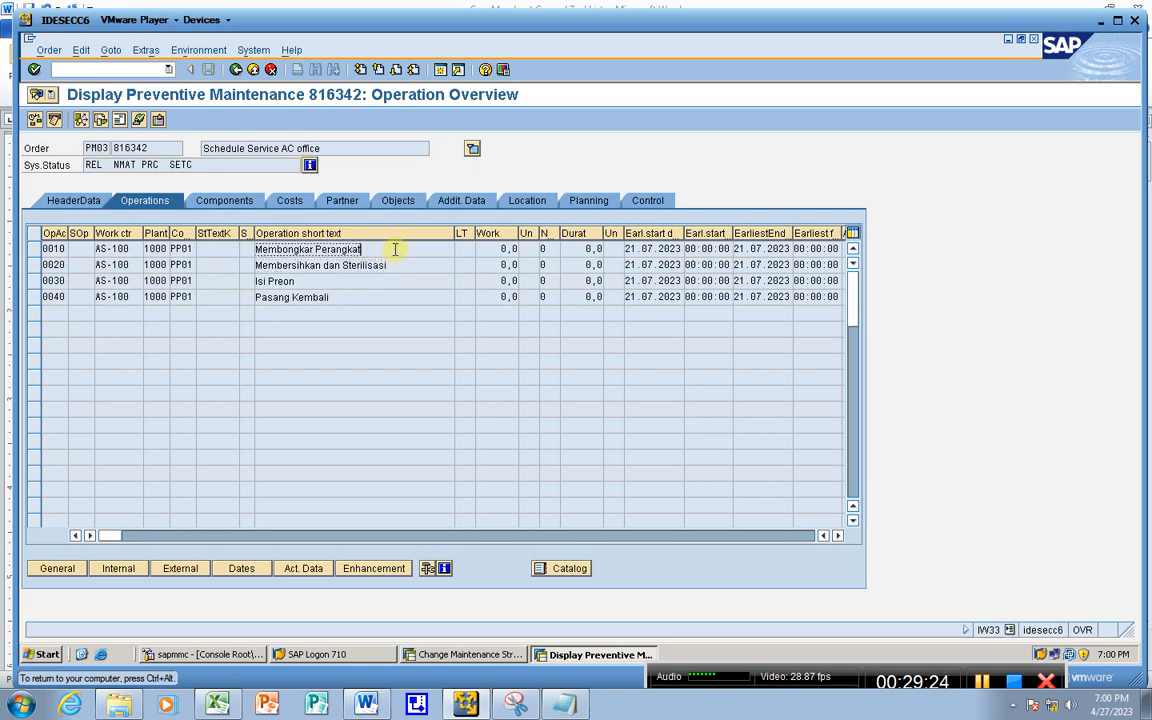
pyautogui.click(393, 263)
pyautogui.click(391, 279)
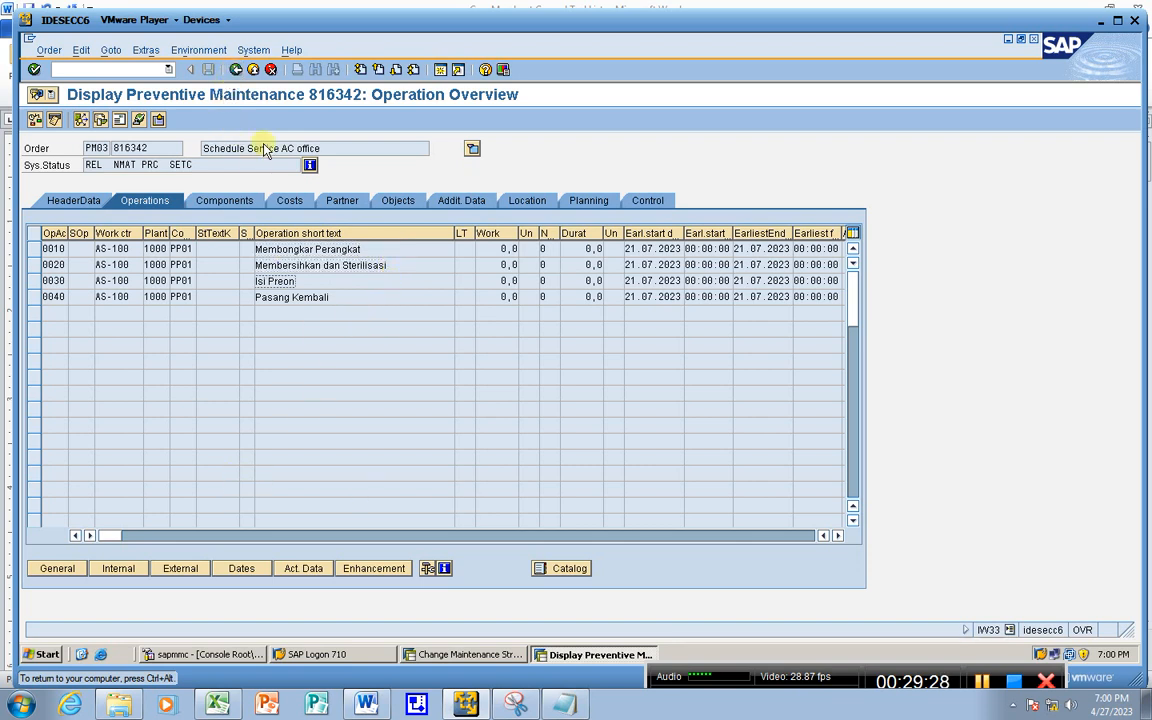
pyautogui.click(268, 207)
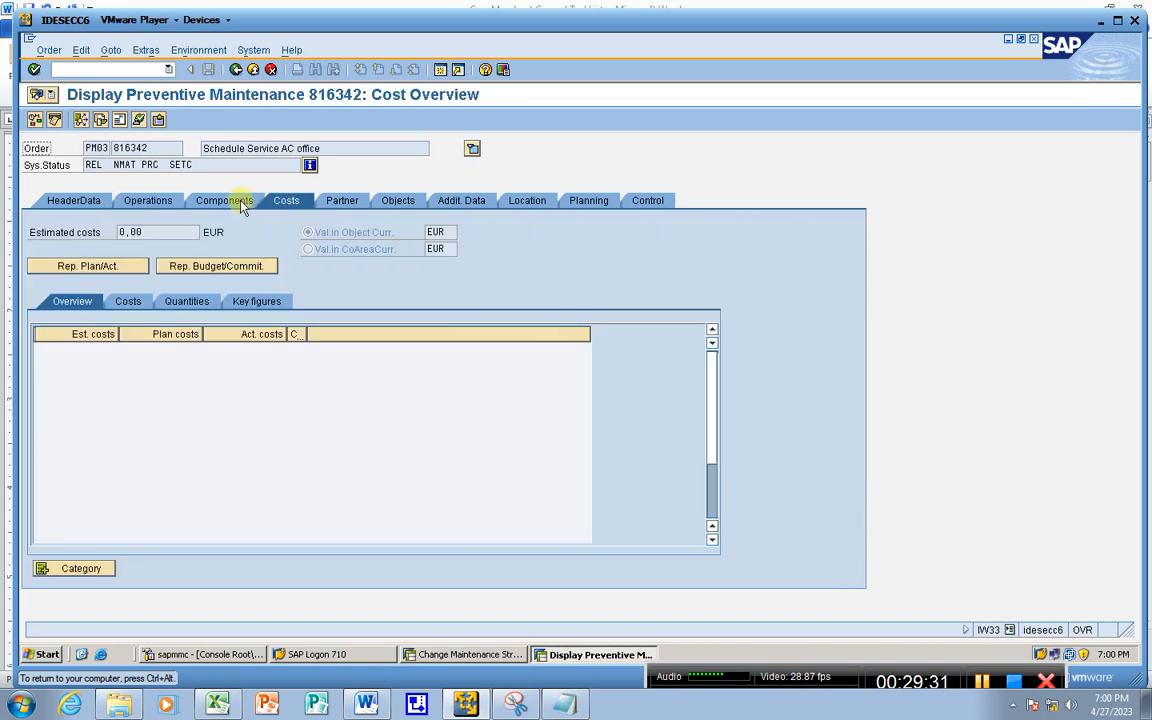
pyautogui.click(240, 207)
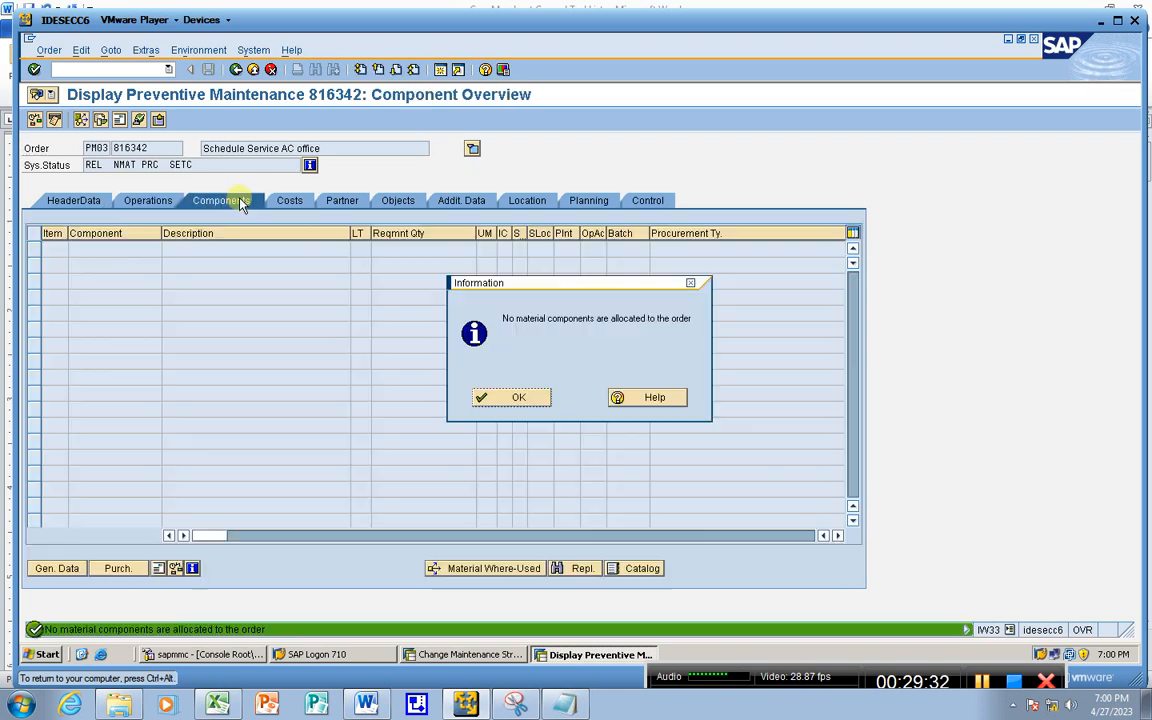
pyautogui.click(525, 400)
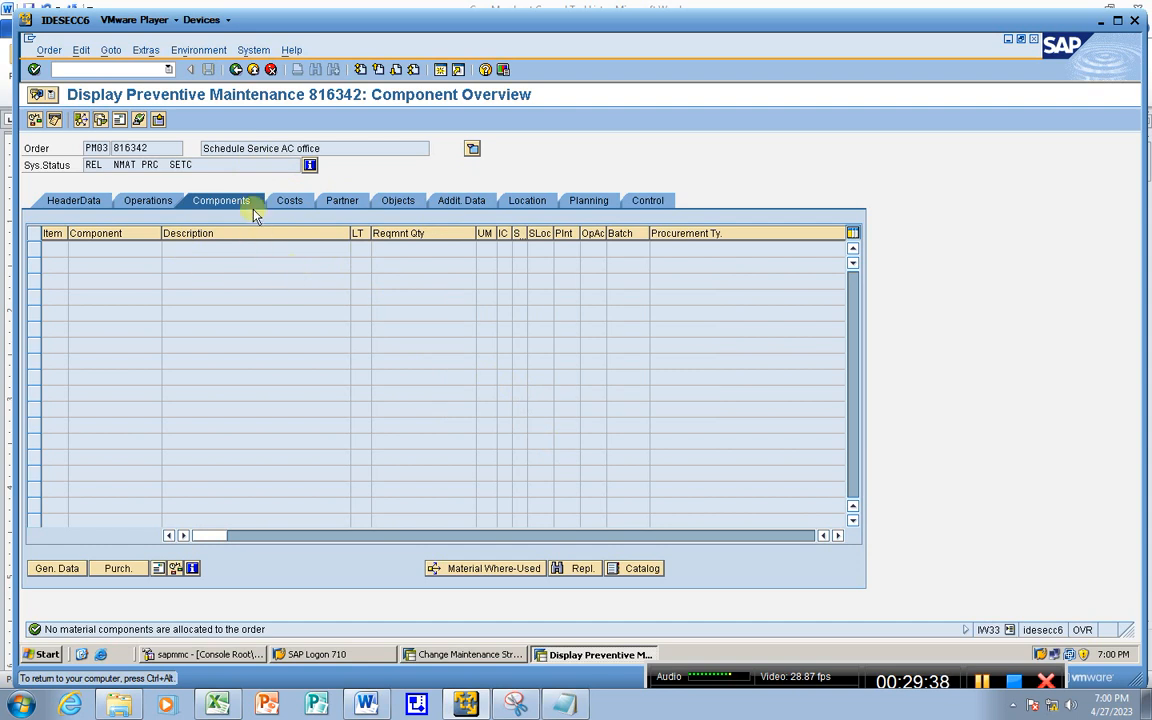
# Step: Return to the scheduled calls of plan 211, display the call's maintenance order again and copy its order number
pyautogui.click(237, 71)
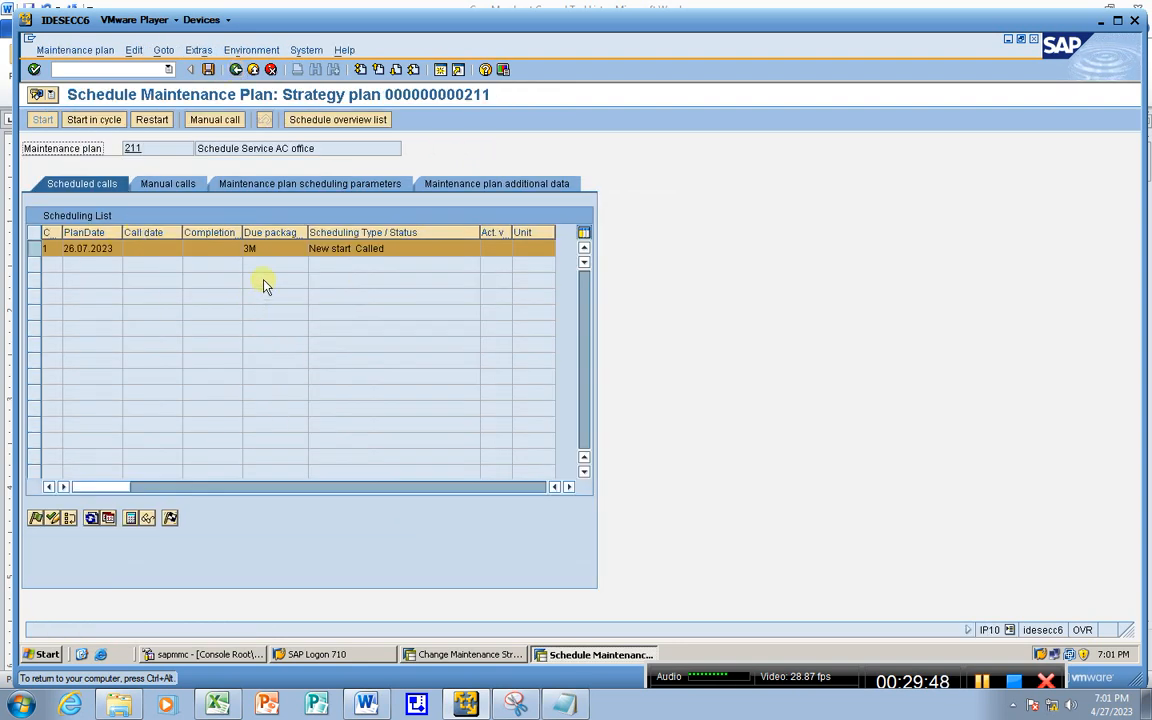
pyautogui.click(147, 519)
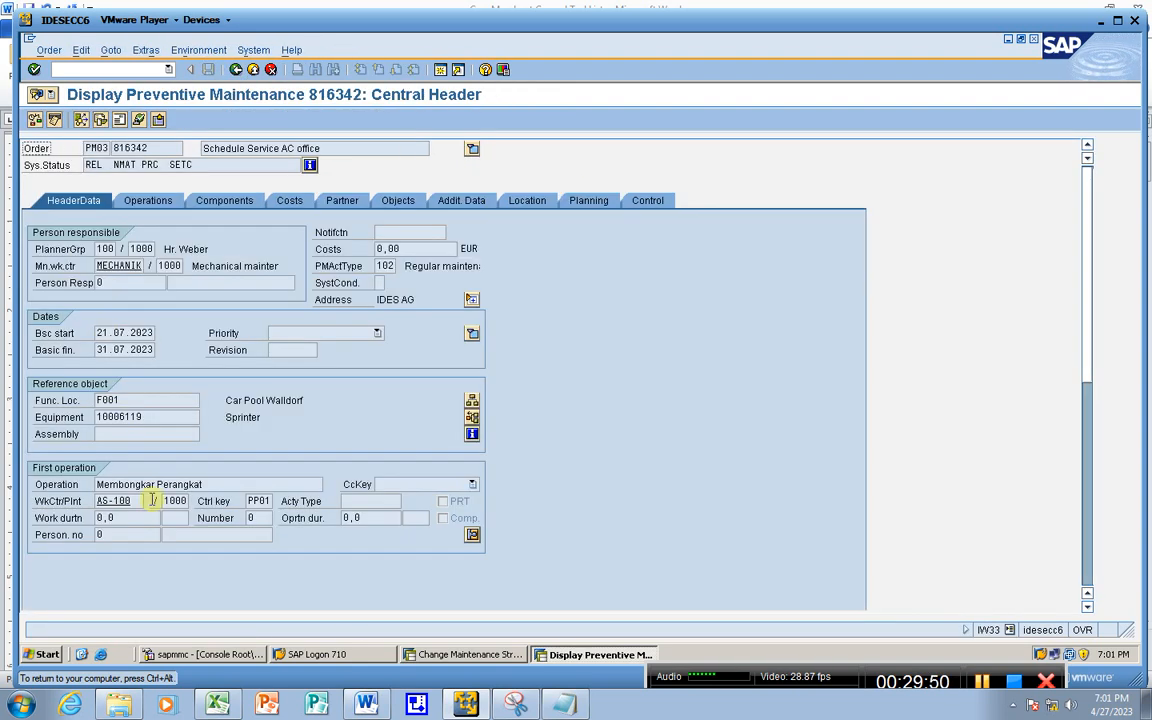
pyautogui.click(164, 148)
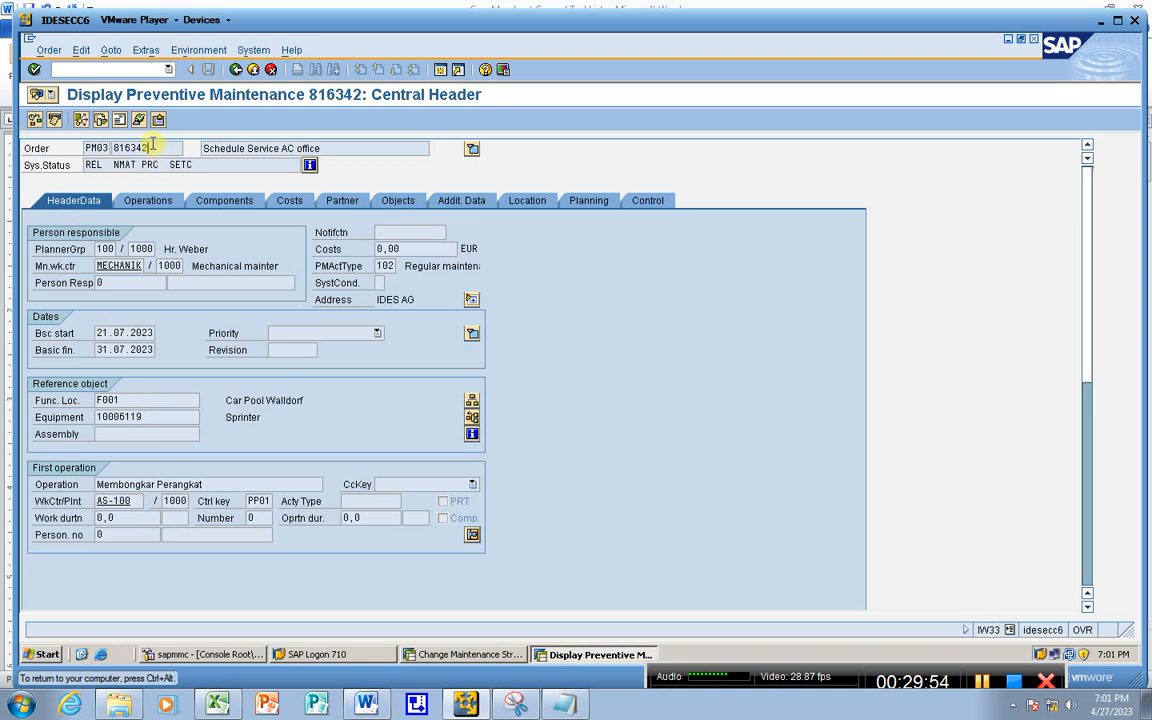
pyautogui.moveTo(150, 148); pyautogui.dragTo(88, 142)
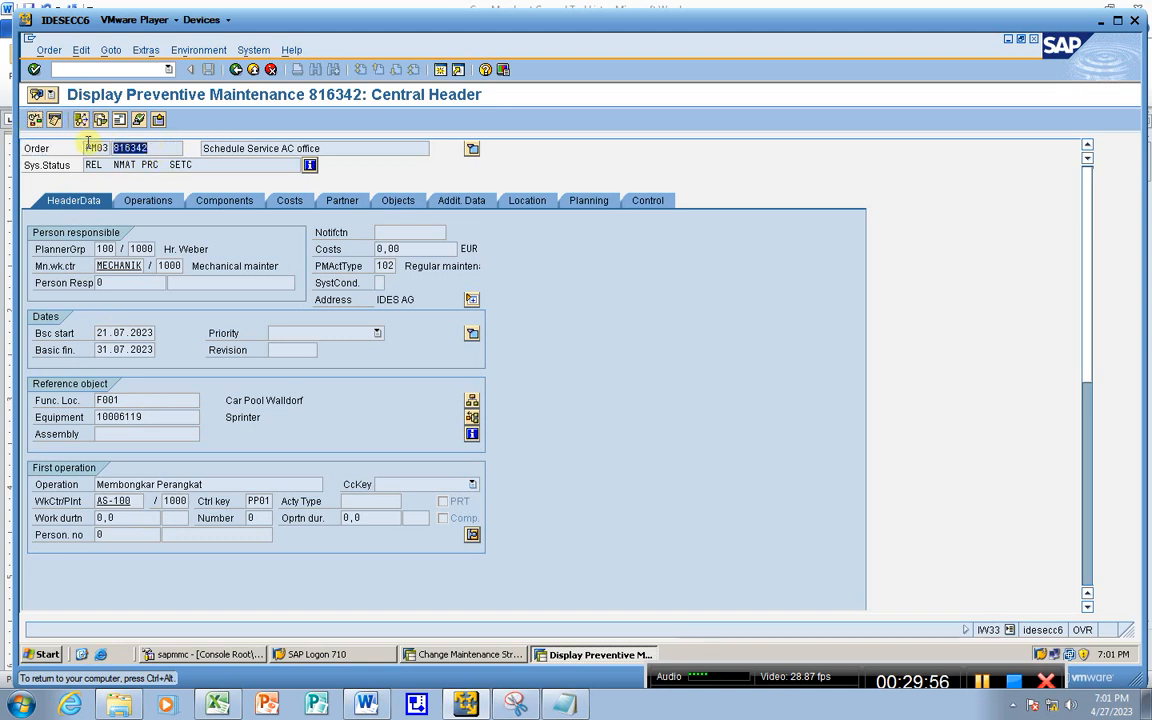
pyautogui.hotkey('ctrl', 'c')
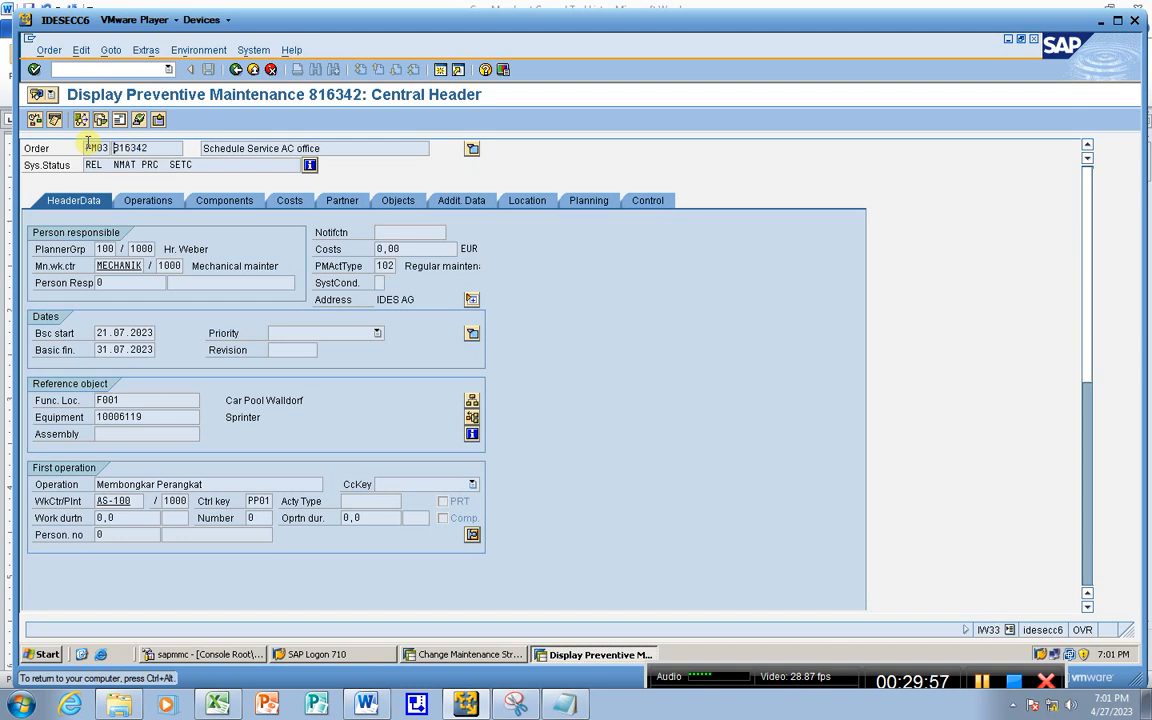
# Step: Start transaction IW33 from the SAP Easy Access screen and display the maintenance order by its order number
pyautogui.click(105, 68)
pyautogui.write('/n')
pyautogui.press('Return')
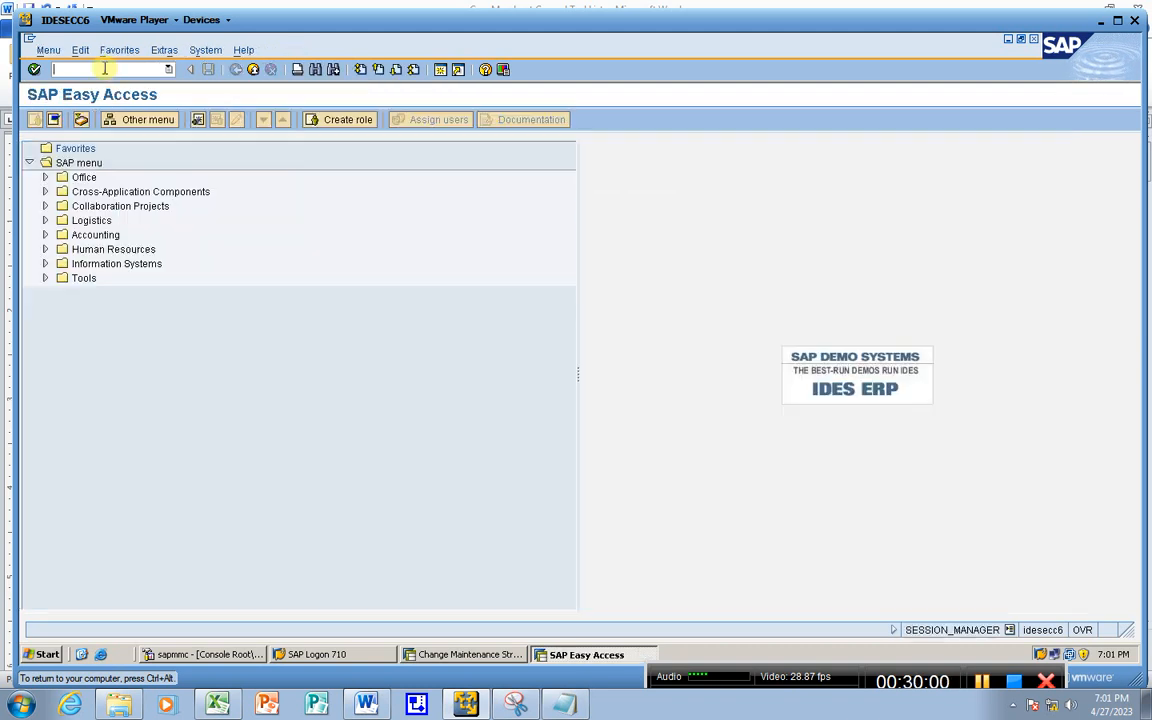
pyautogui.write('iw33')
pyautogui.press('Return')
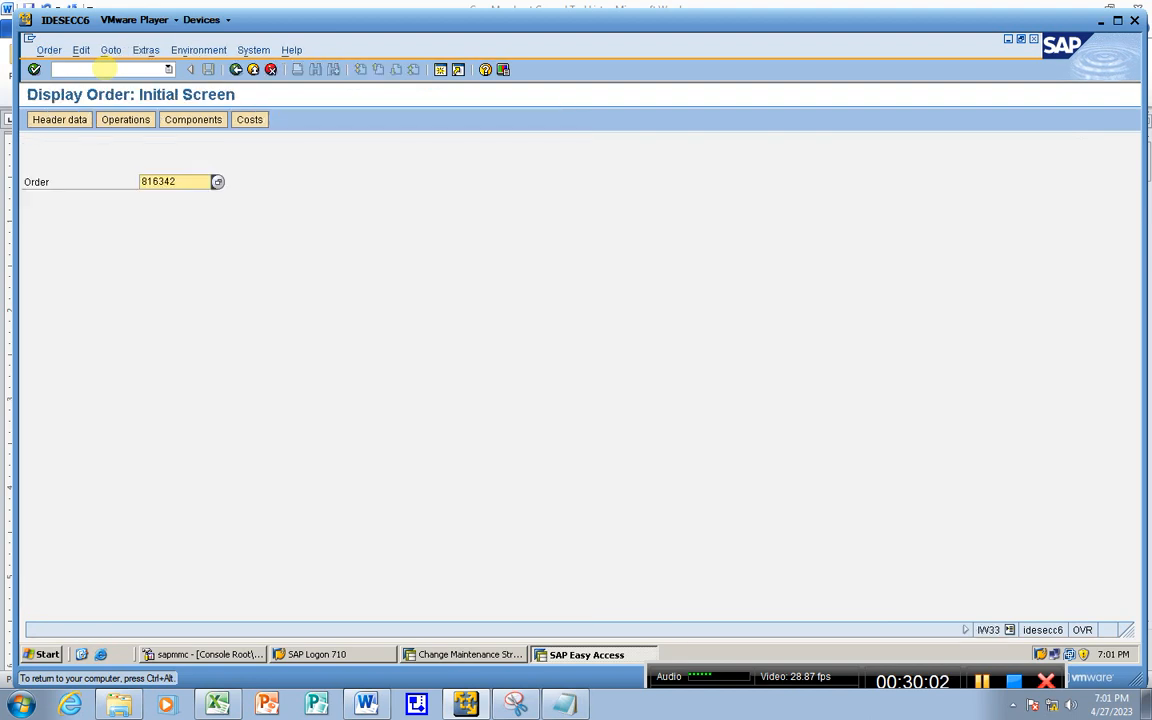
pyautogui.press('Delete')
pyautogui.press('Delete')
pyautogui.press('Delete')
pyautogui.press('Delete')
pyautogui.press('Delete')
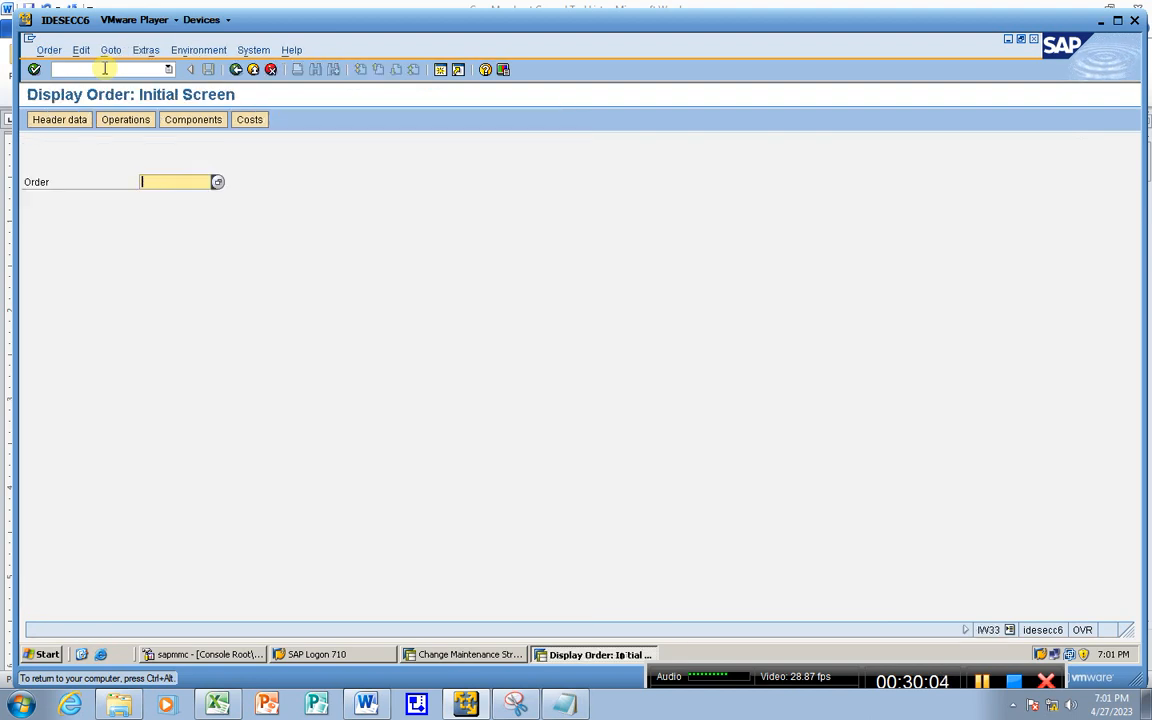
pyautogui.write('816342')
pyautogui.press('Return')
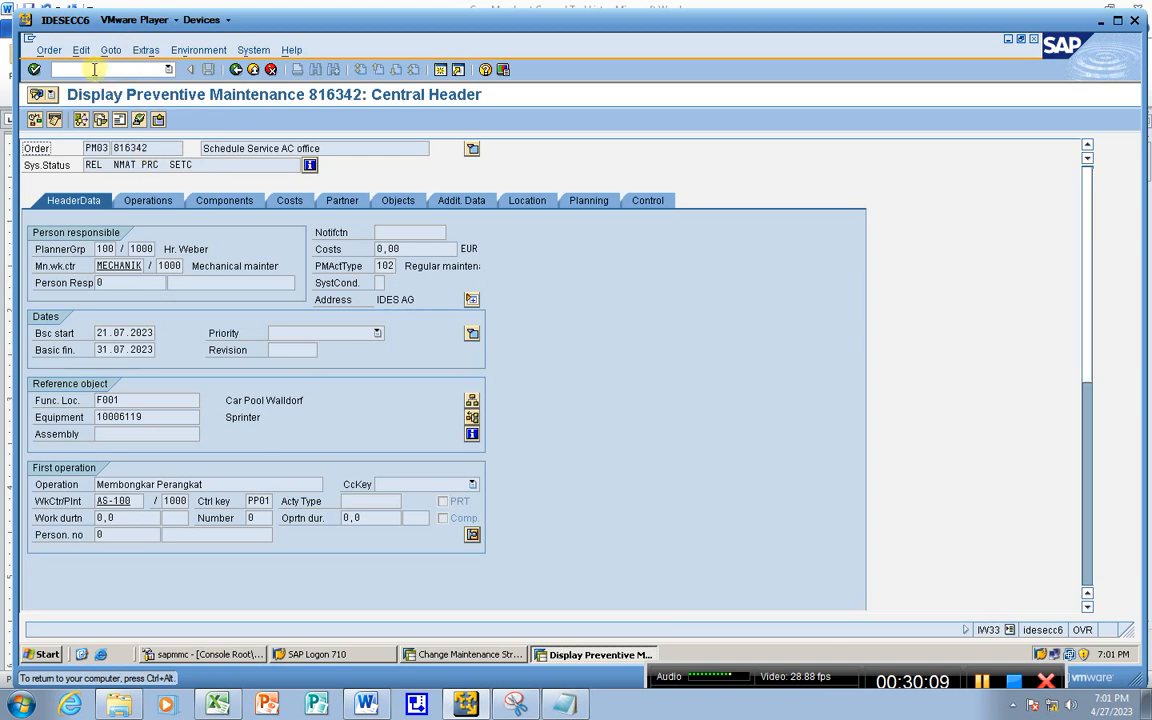
# Step: Open the same maintenance order for changing in transaction IW32 and view its header, components and operations
pyautogui.click(95, 70)
pyautogui.write('/niw32')
pyautogui.press('Return')
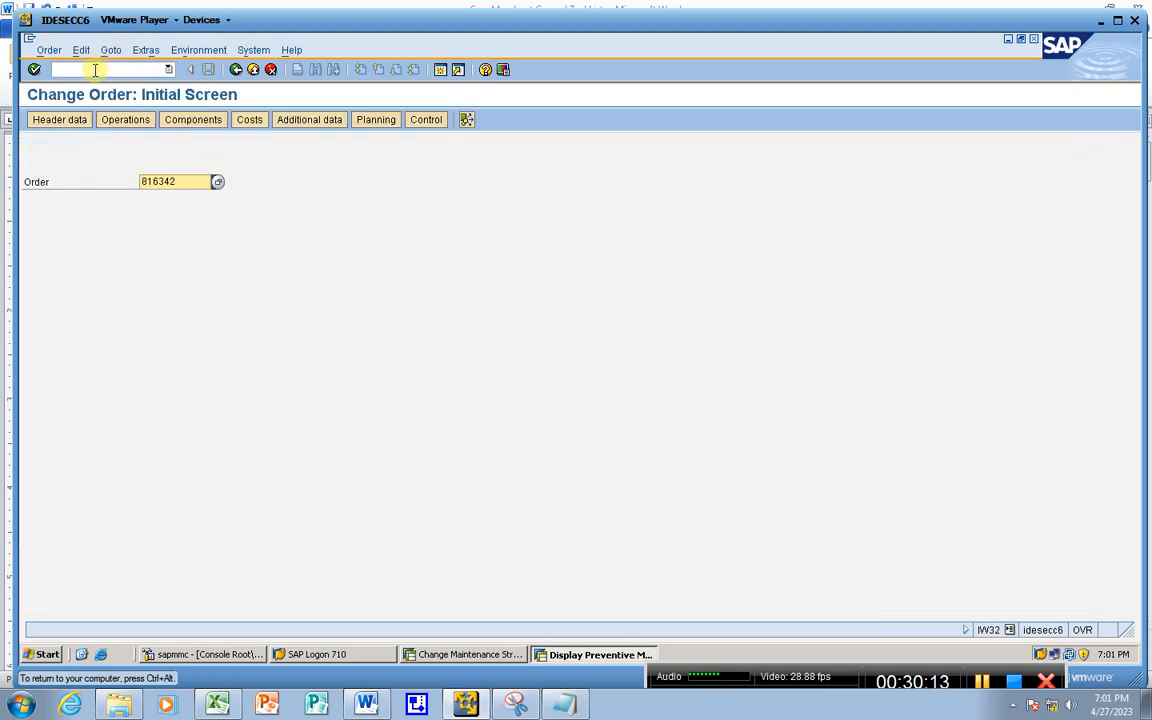
pyautogui.press('Return')
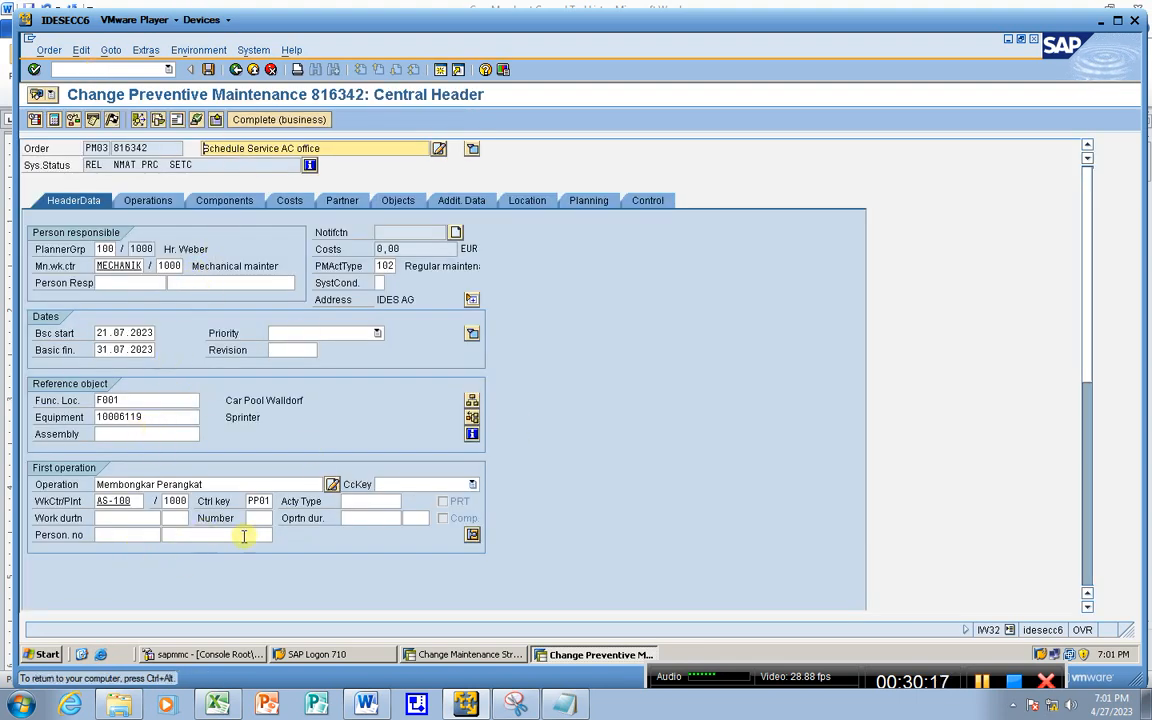
pyautogui.scroll(-3, 190, 576)
pyautogui.scroll(3, 175, 555)
pyautogui.click(208, 198)
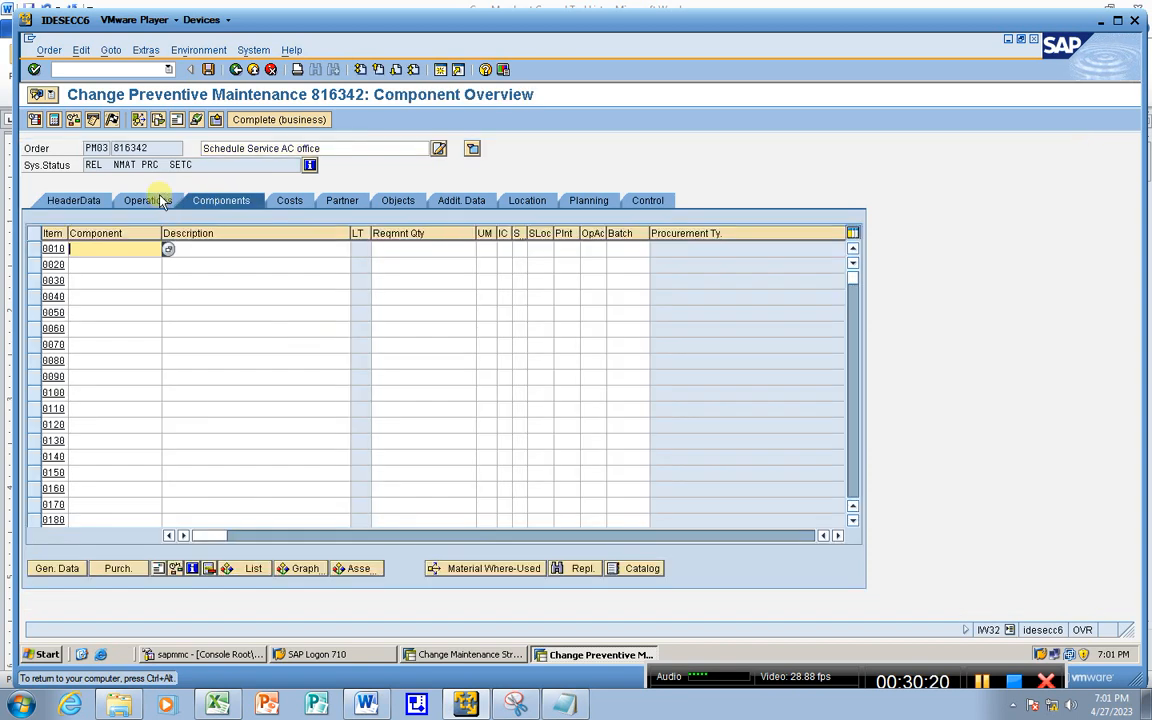
pyautogui.click(160, 200)
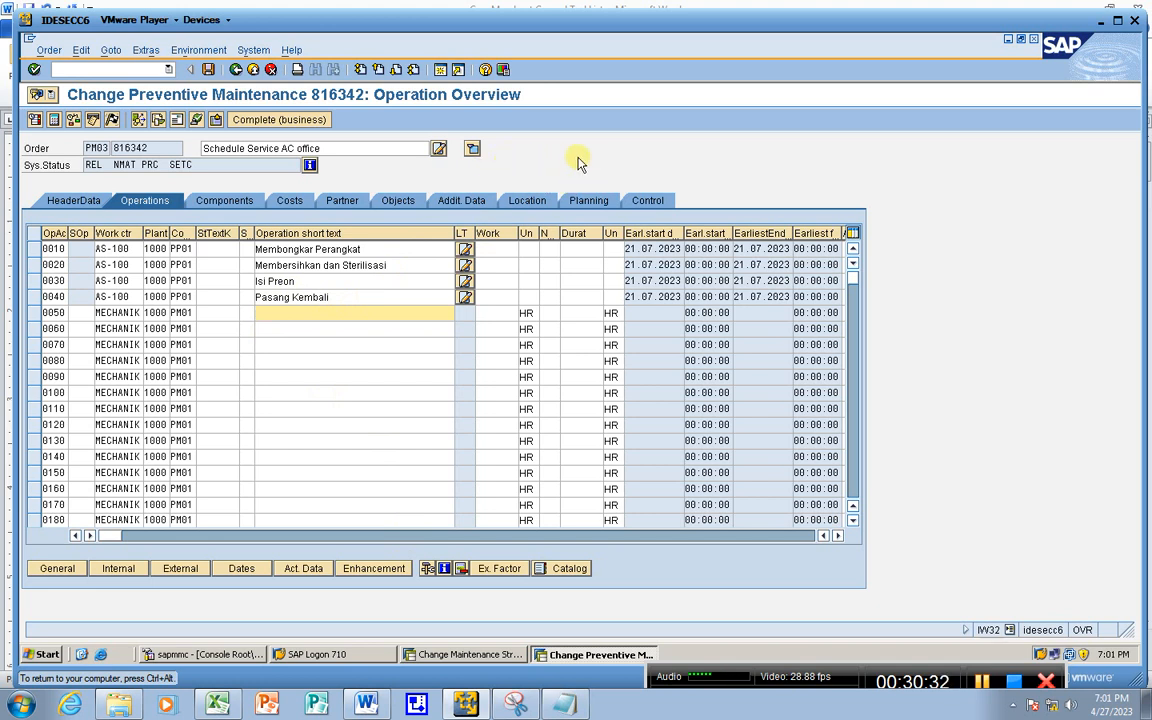
# Step: Switch to Notepad to read the notes on maintenance order transactions IW31, IW32 and IW33, and return to the SAP order
pyautogui.click(560, 706)
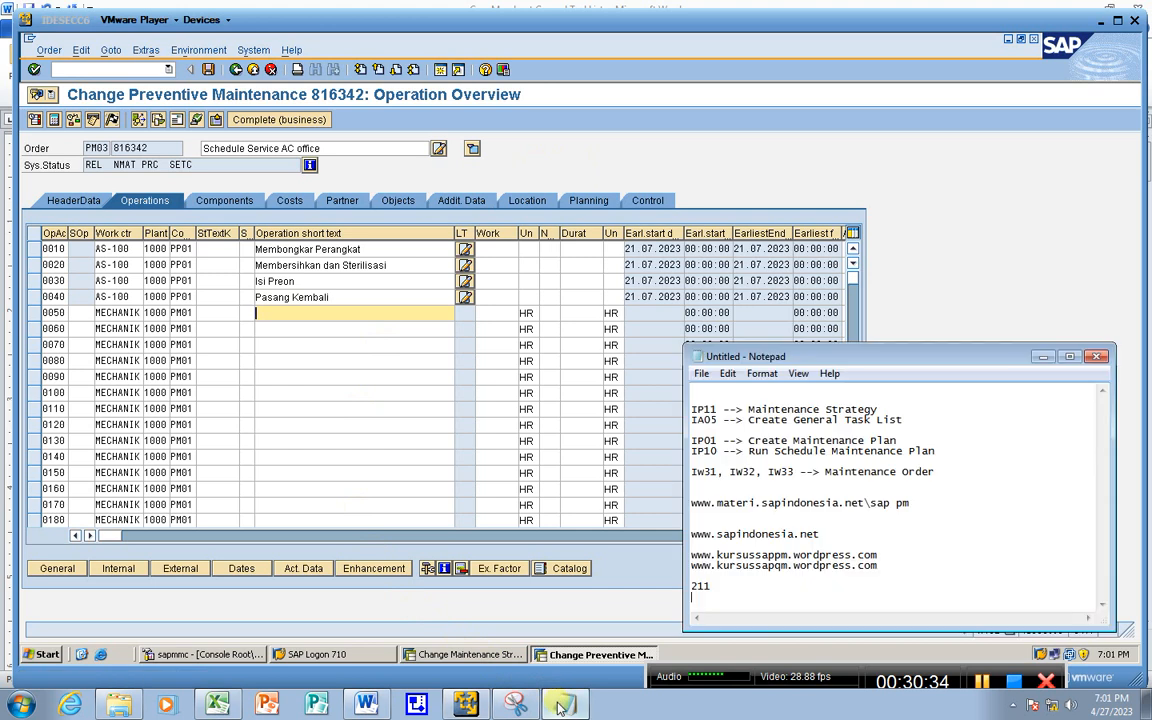
pyautogui.moveTo(941, 470); pyautogui.dragTo(692, 471)
pyautogui.click(918, 462)
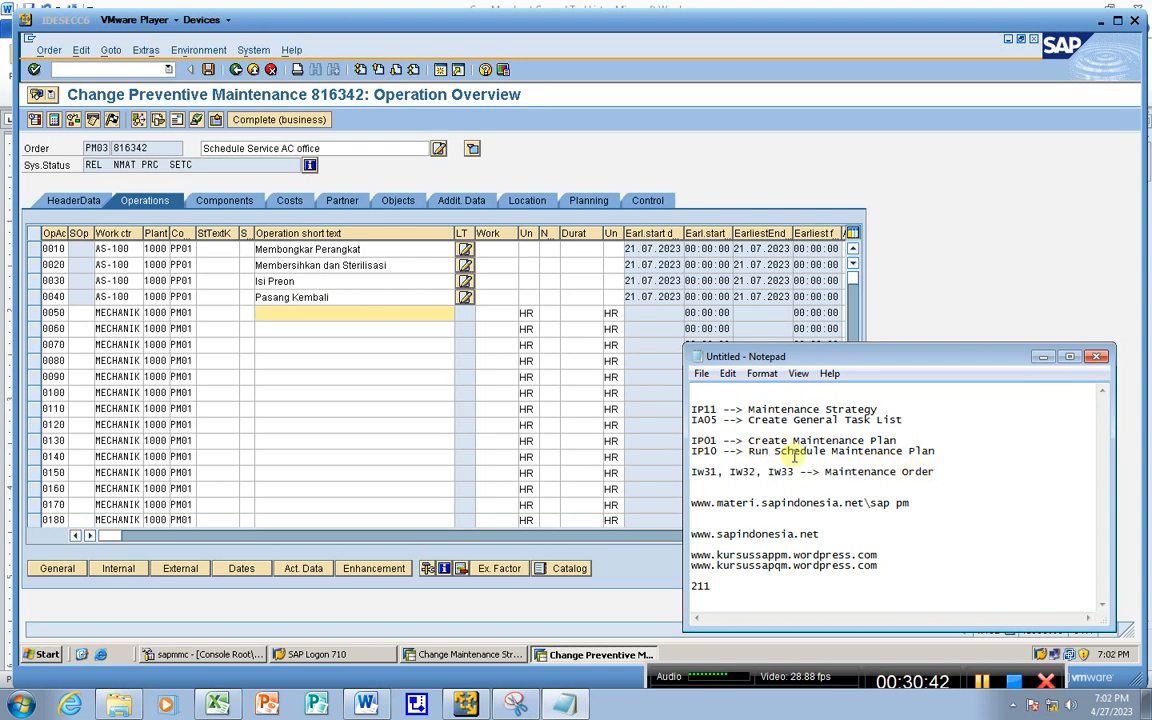
pyautogui.click(936, 451)
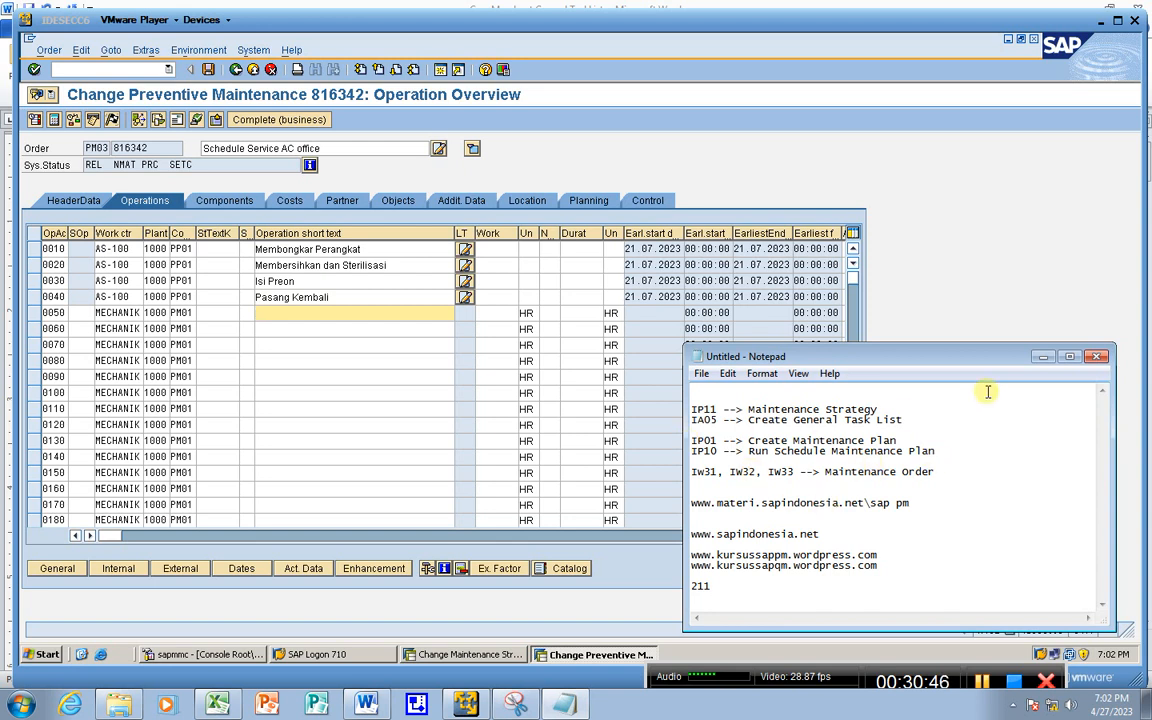
pyautogui.click(311, 345)
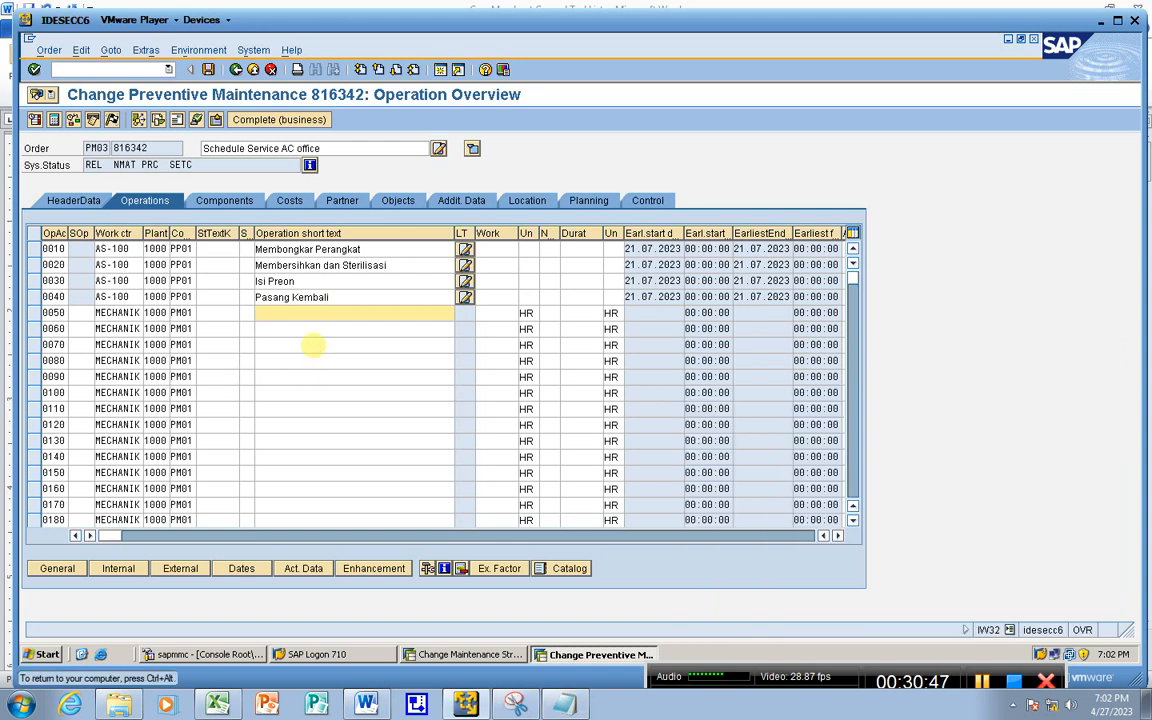
# Step: Start transaction IW31 to show the order creation screen with its Equipment field, and switch to the Change Maintenance Strategies session
pyautogui.click(386, 265)
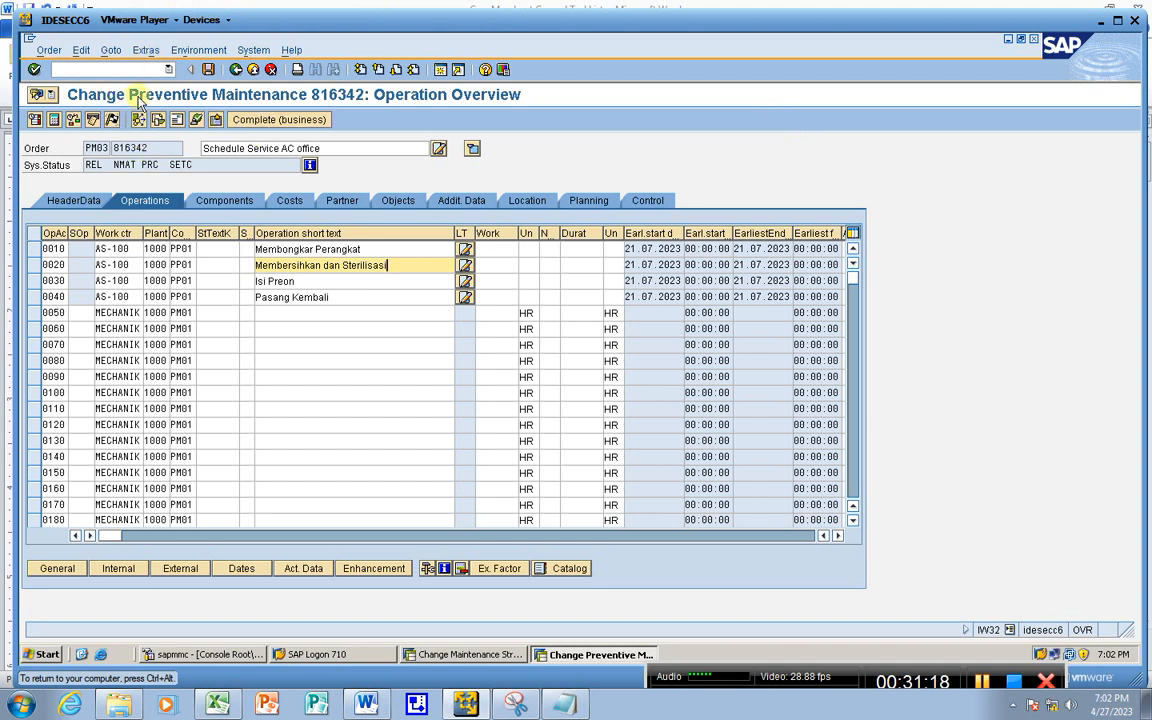
pyautogui.click(117, 70)
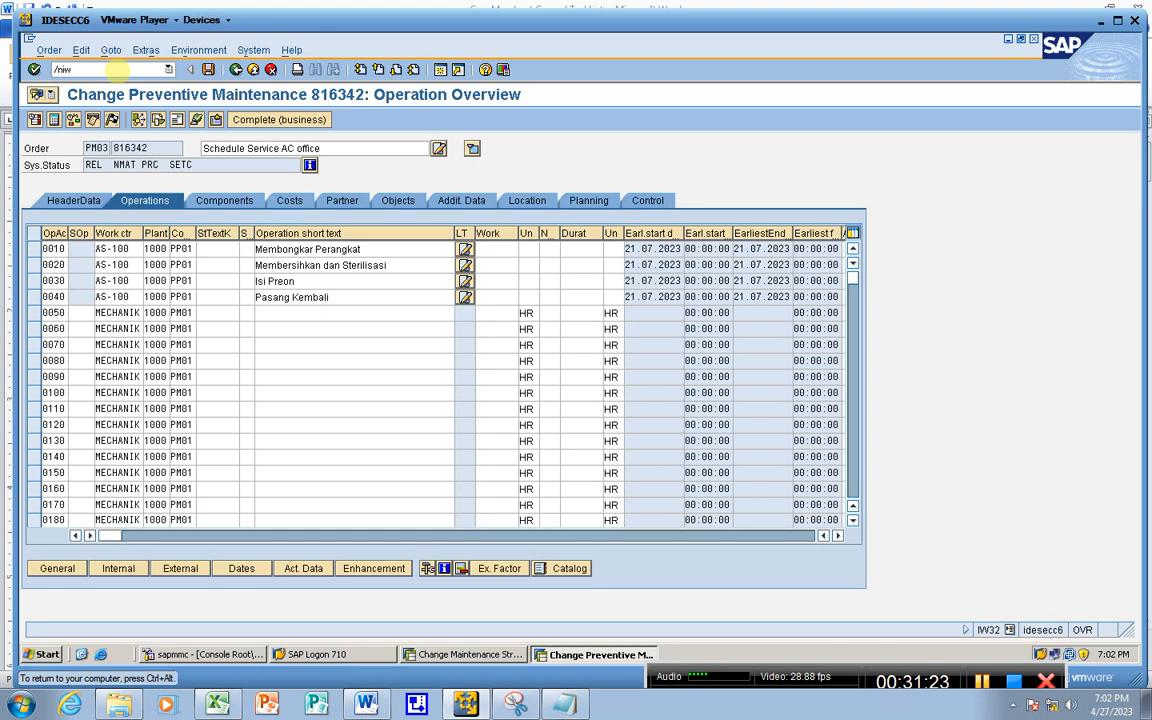
pyautogui.press('Return')
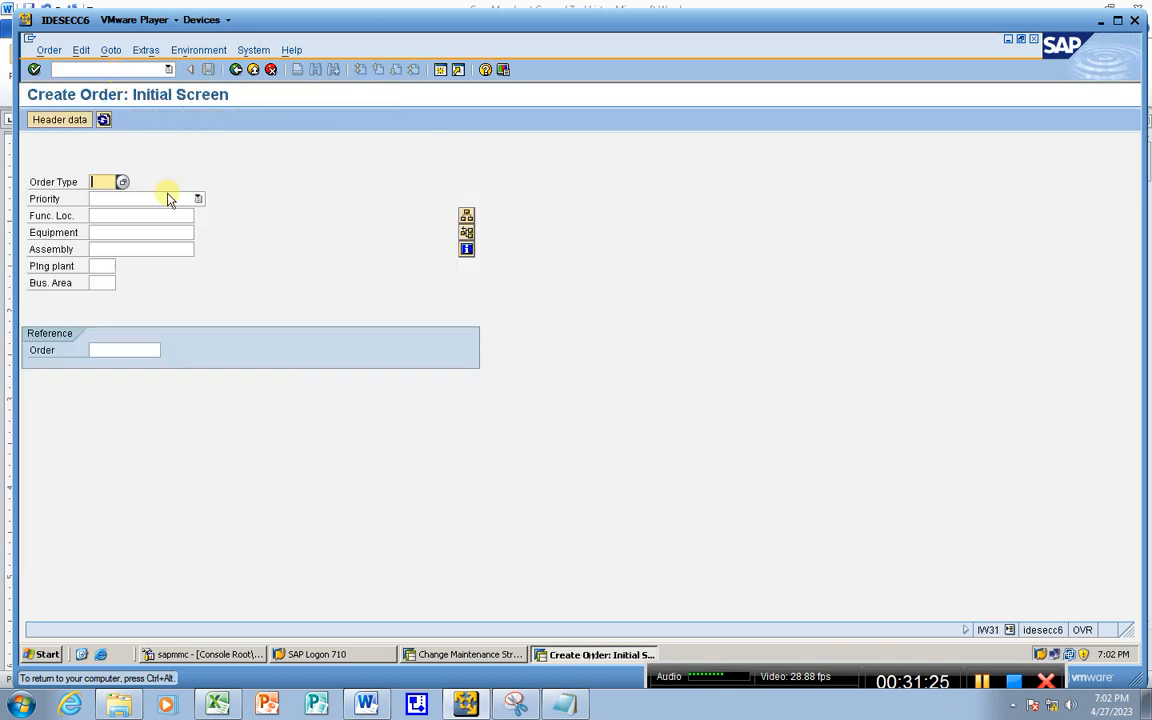
pyautogui.click(113, 232)
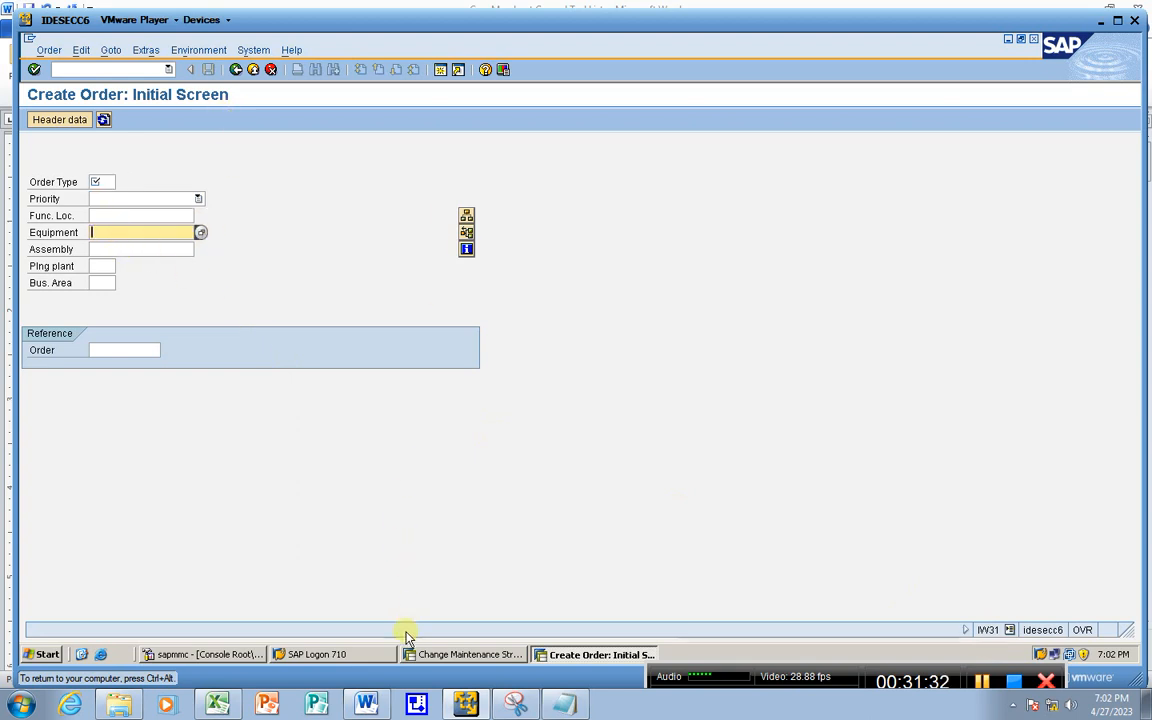
pyautogui.click(468, 654)
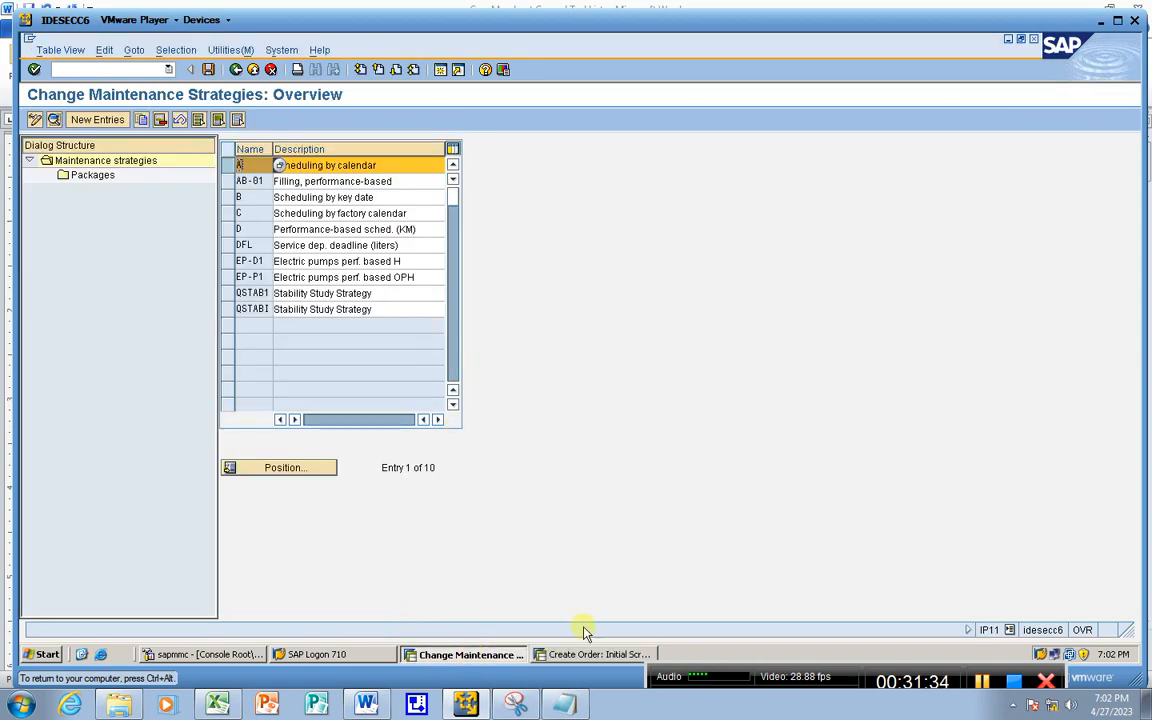
# Step: From the Create Order session, start transaction IW33 in a new session and display the maintenance order already filled in
pyautogui.click(592, 654)
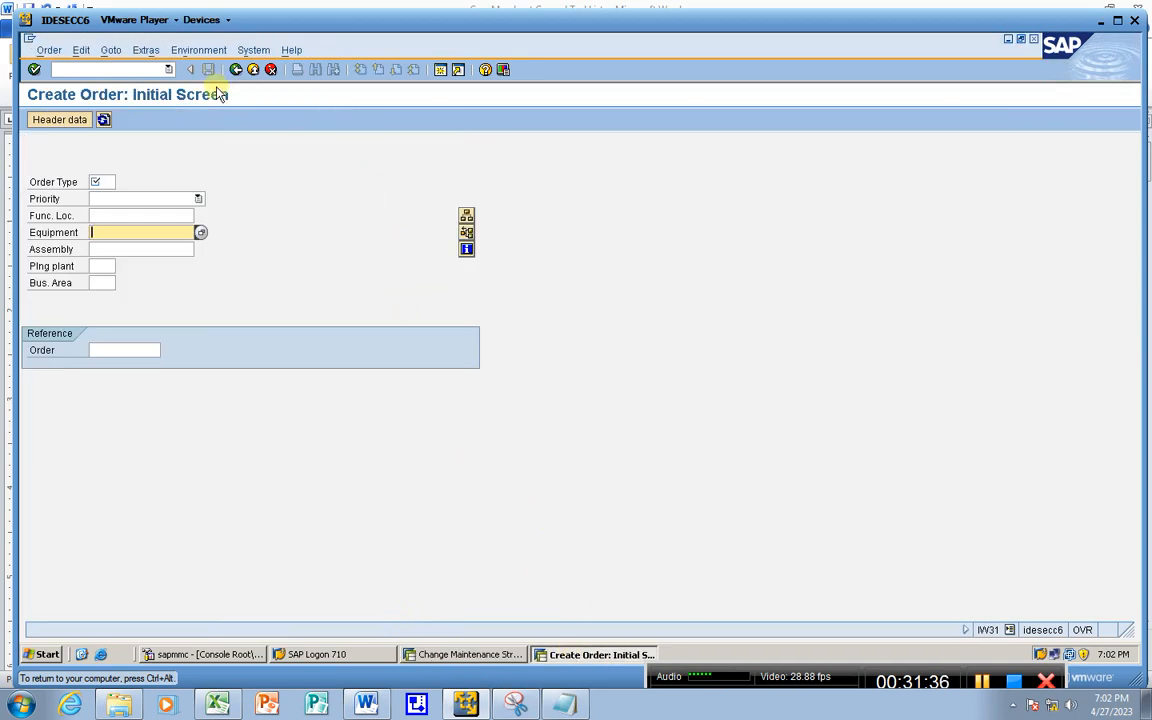
pyautogui.click(104, 70)
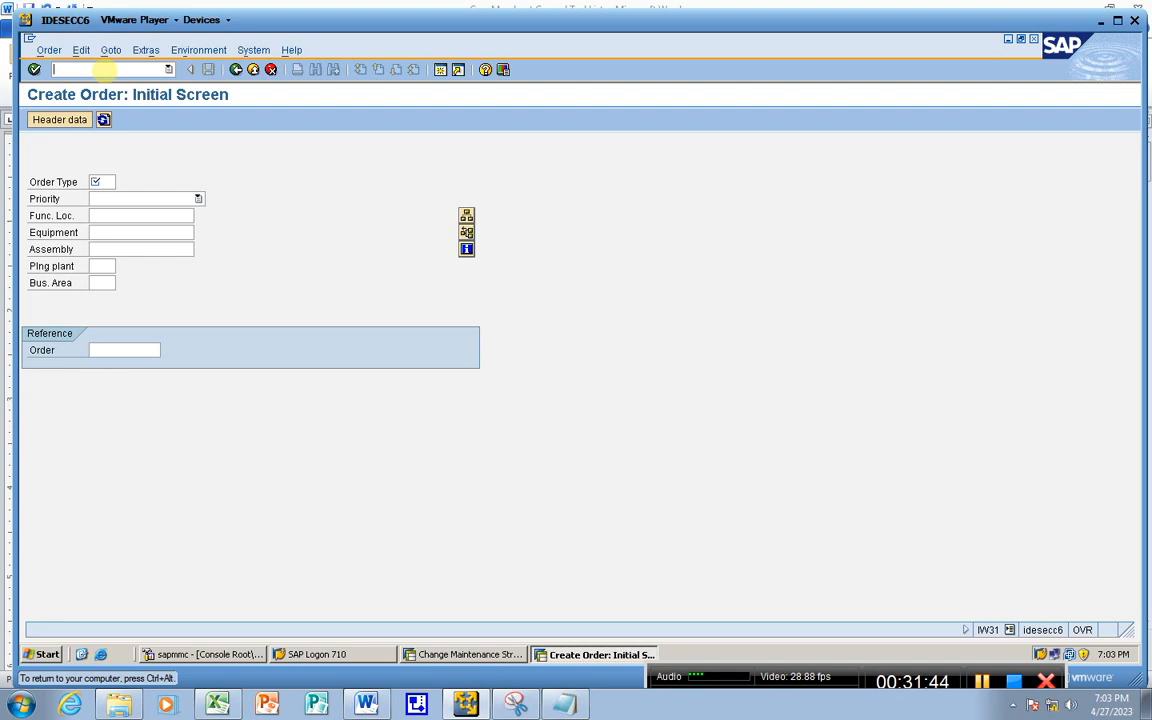
pyautogui.write('iw')
pyautogui.press('Return')
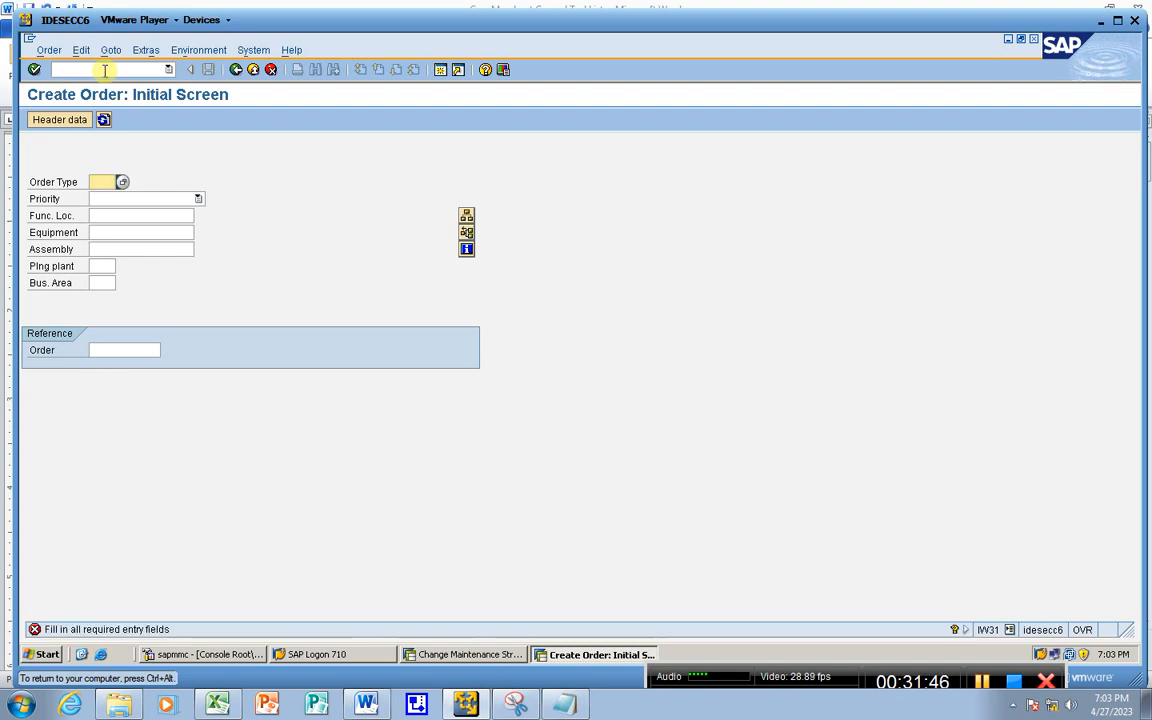
pyautogui.click(104, 70)
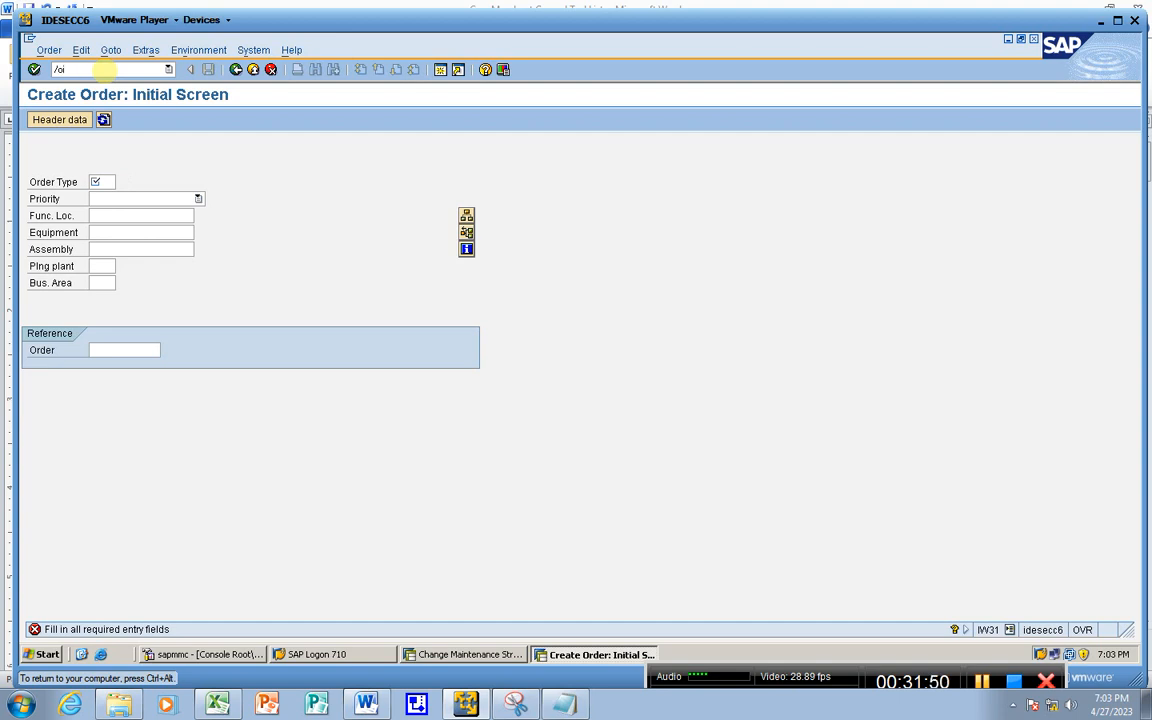
pyautogui.write('/oiw33')
pyautogui.press('Return')
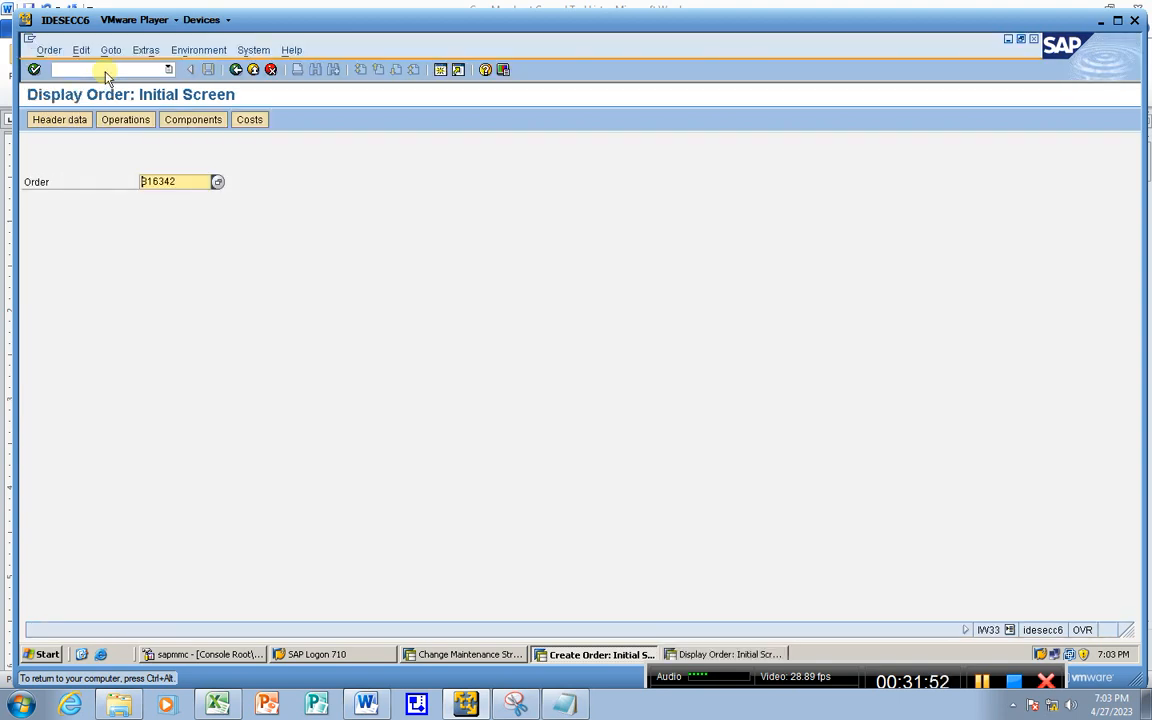
pyautogui.press('Return')
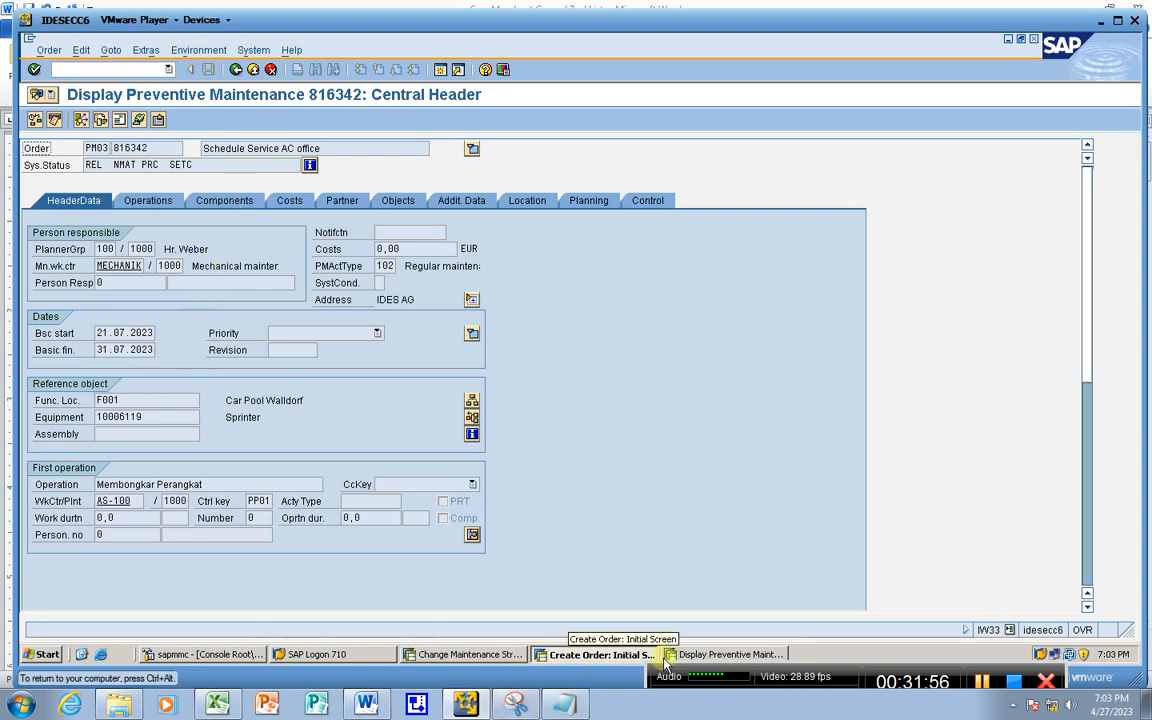
# Step: Close the Change Maintenance Strategies session and return to the Create Order session
pyautogui.click(600, 655)
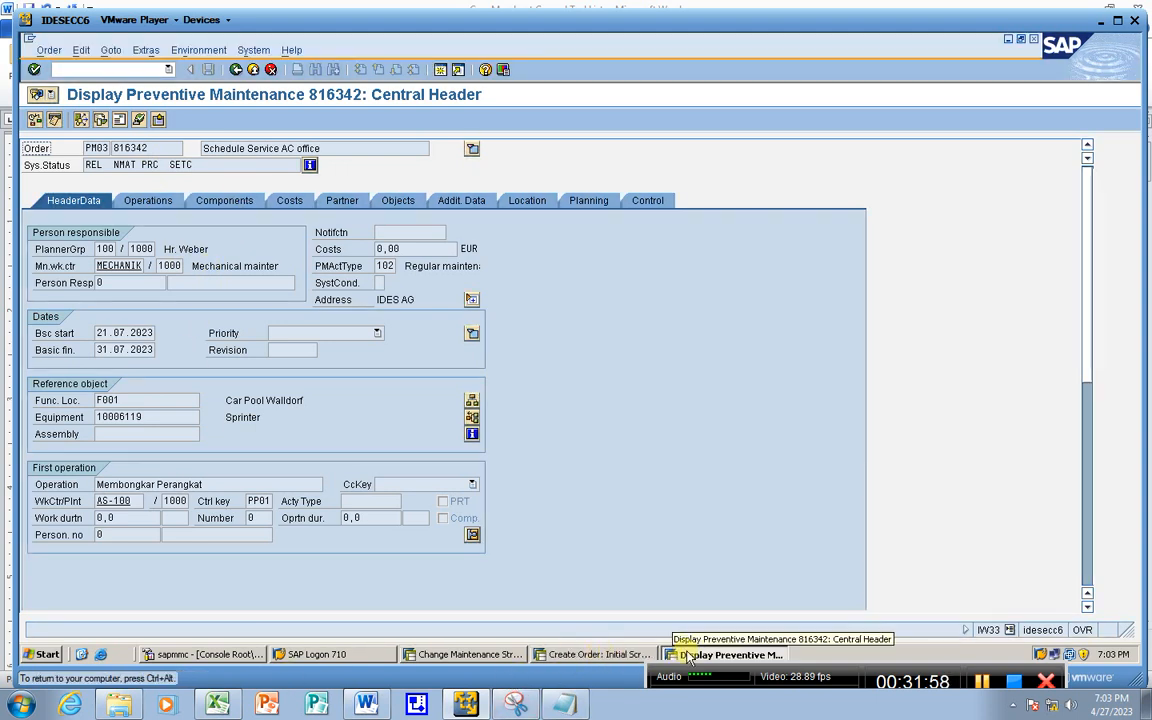
pyautogui.click(688, 655)
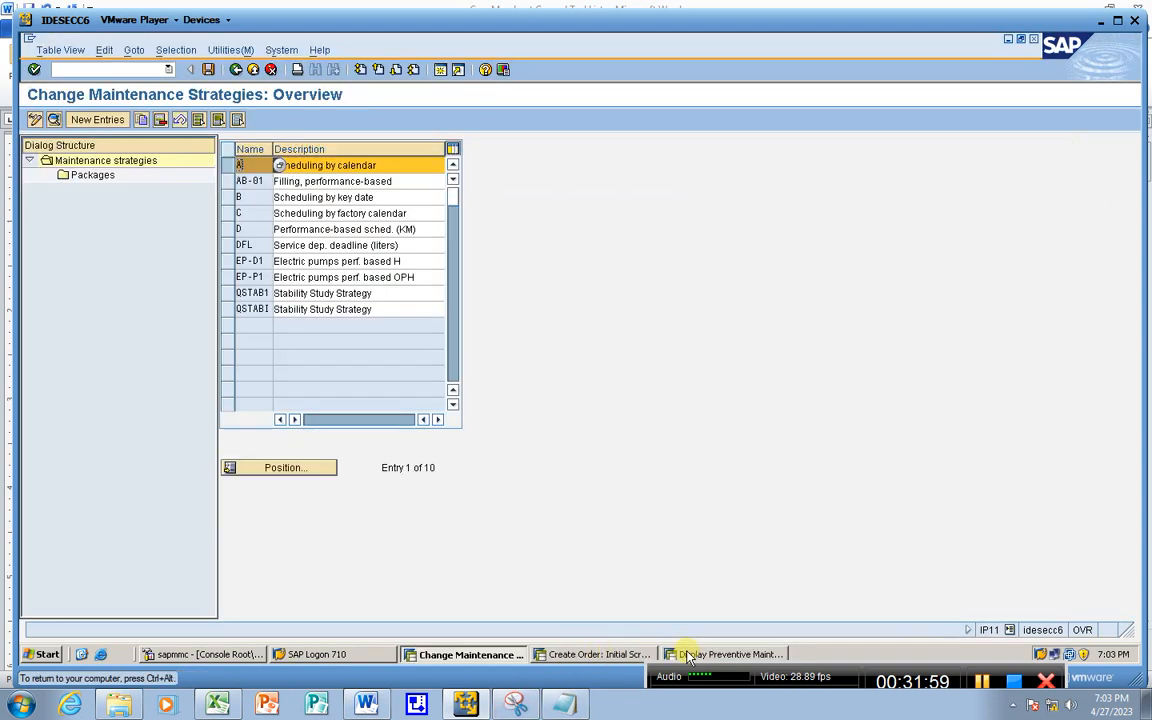
pyautogui.click(1034, 39)
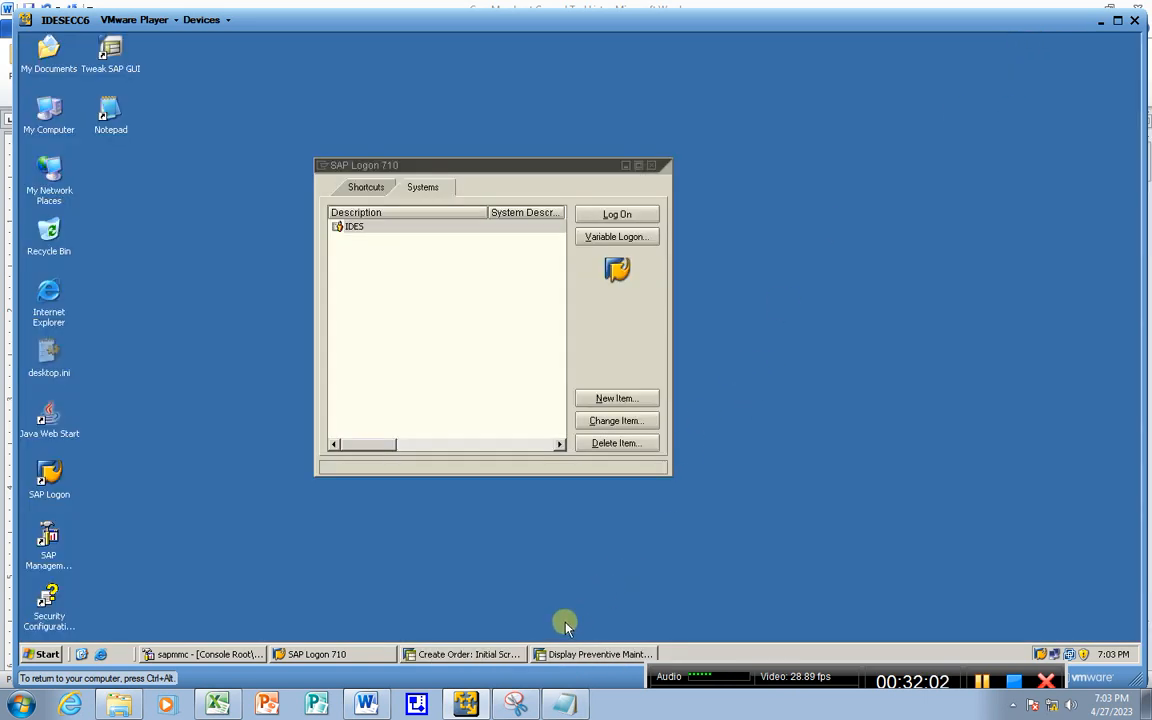
pyautogui.click(480, 654)
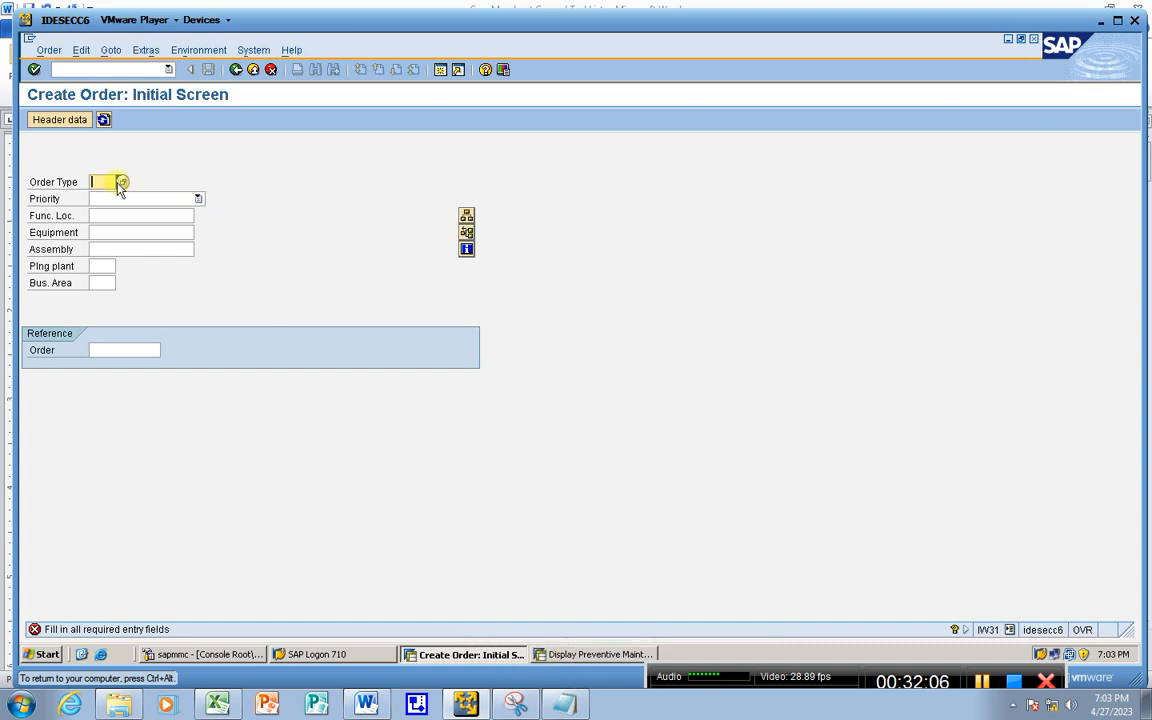
# Step: Set the new order's priority to 2 High and move to its Equipment field
pyautogui.press('Return')
pyautogui.click(108, 203)
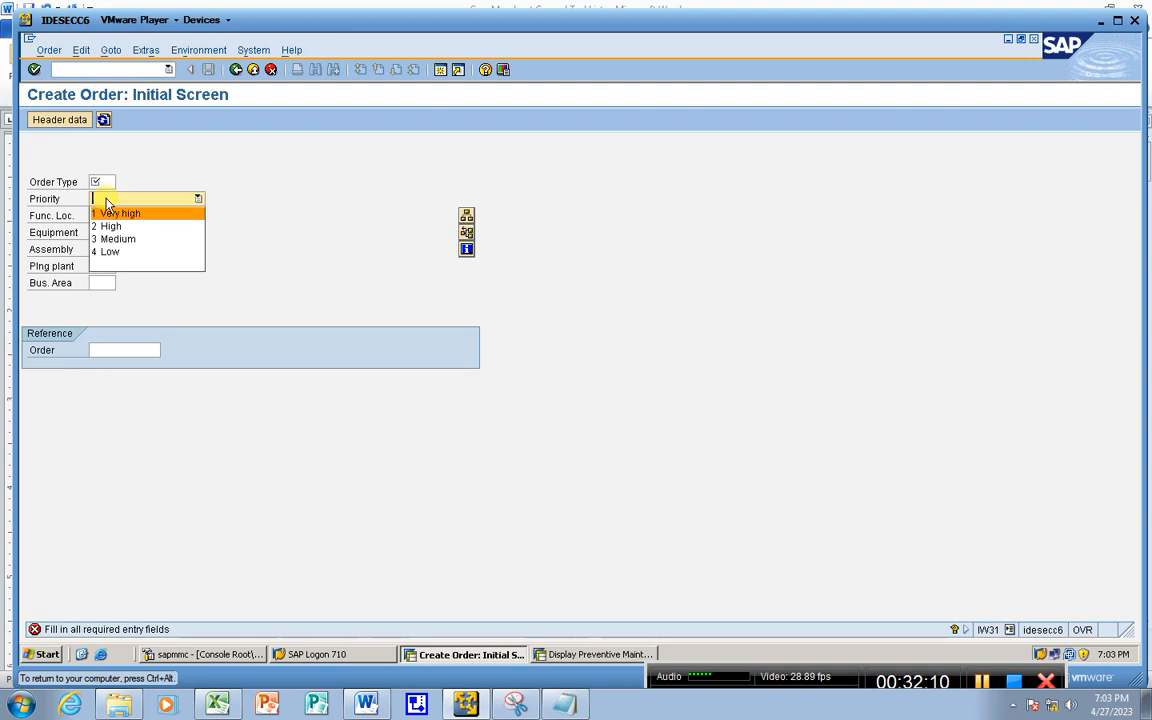
pyautogui.click(250, 220)
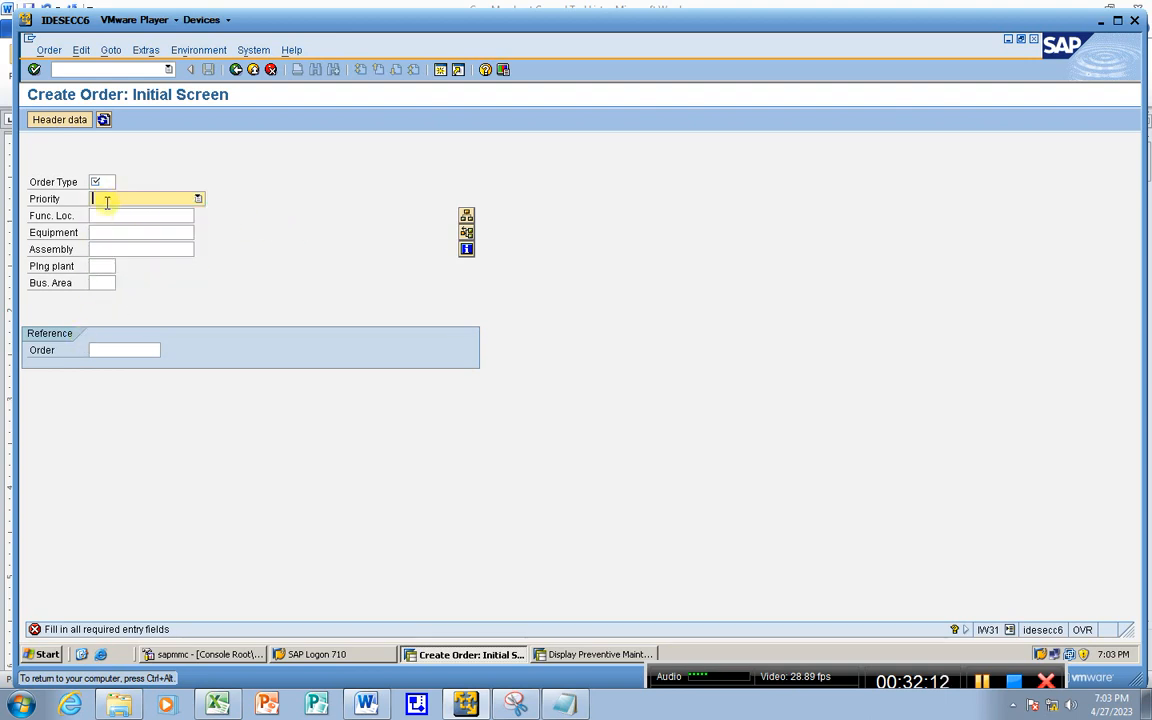
pyautogui.click(197, 199)
pyautogui.click(134, 228)
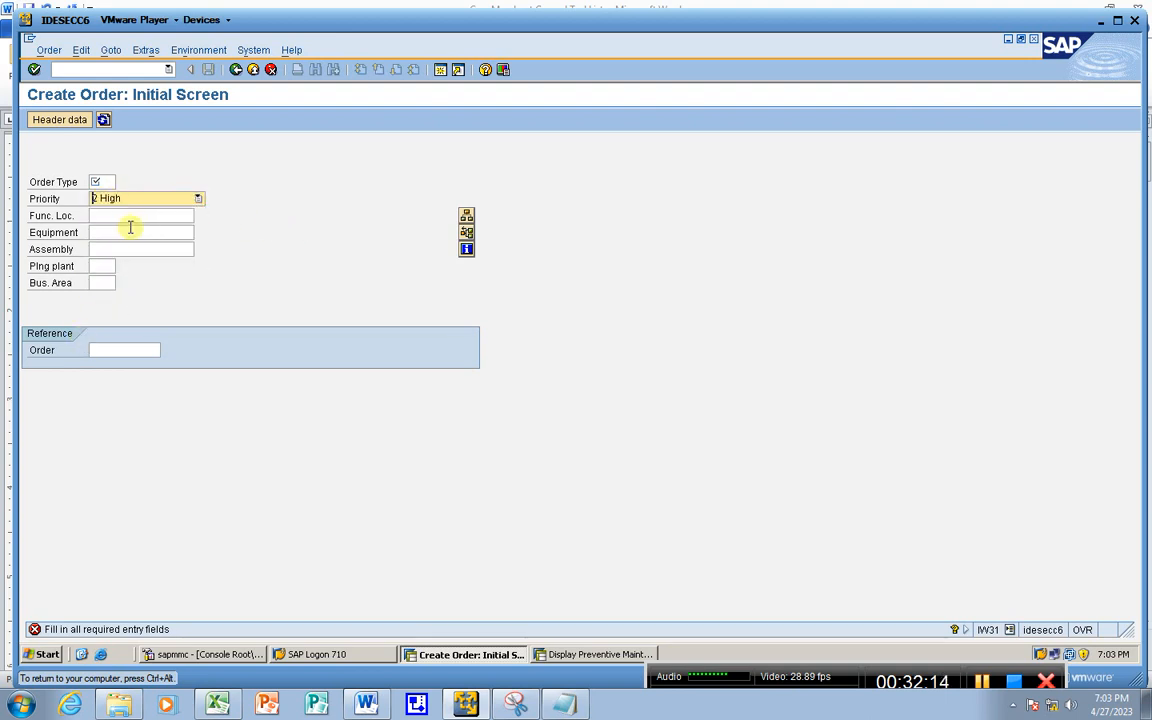
pyautogui.press('Tab')
pyautogui.press('Tab')
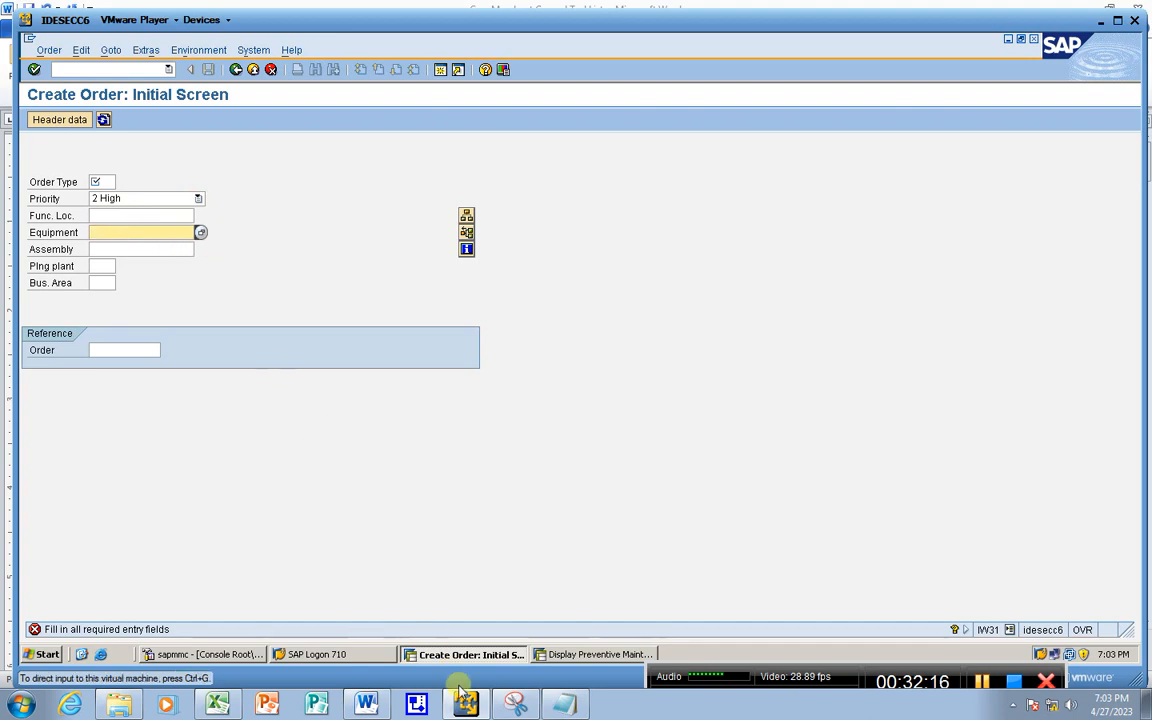
# Step: Copy equipment number 10006119 from the displayed preventive maintenance order into the new order's Equipment field
pyautogui.click(548, 654)
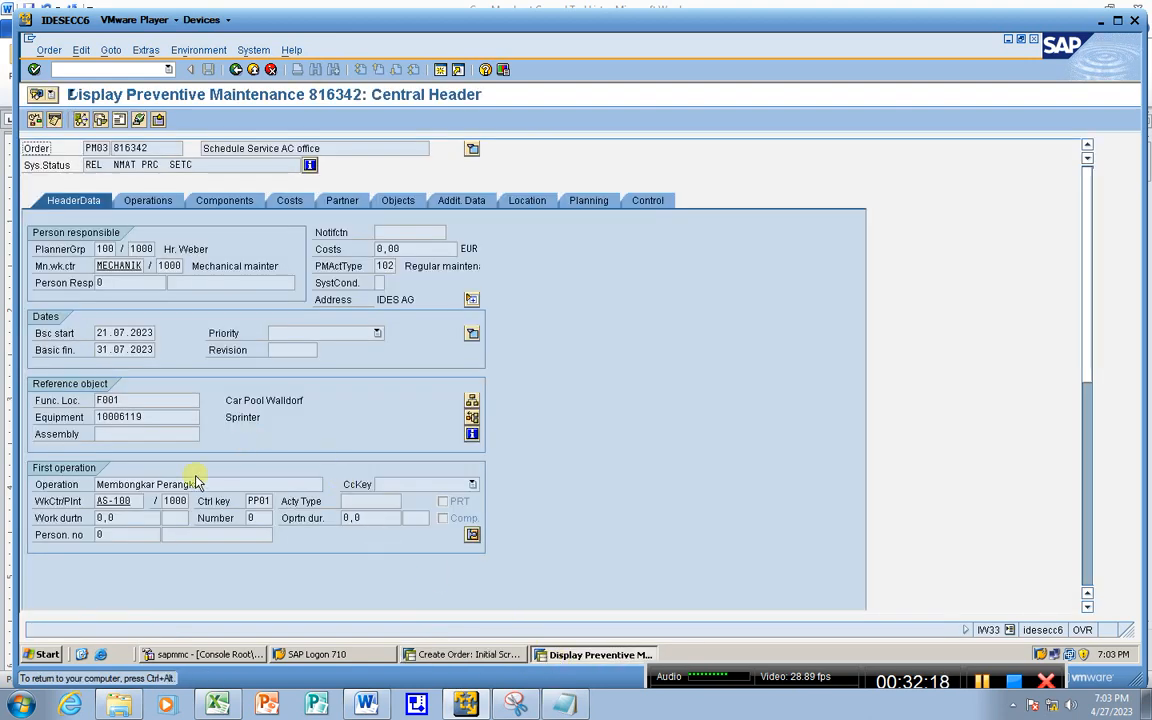
pyautogui.moveTo(149, 413); pyautogui.dragTo(60, 416)
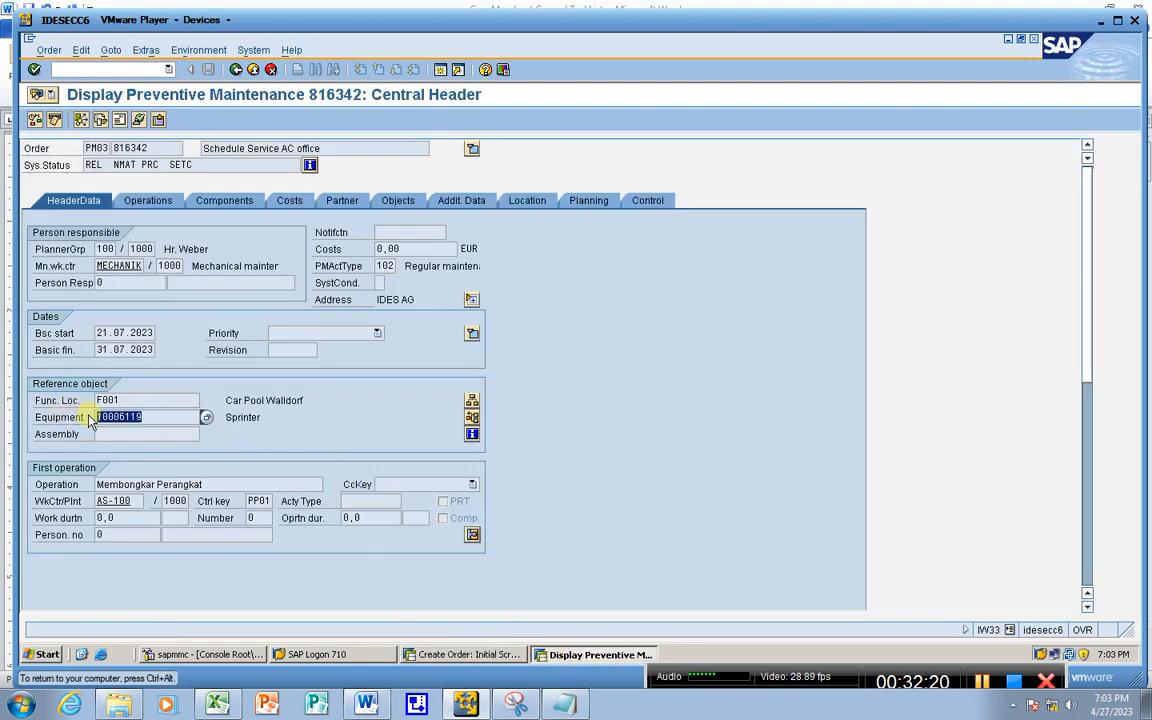
pyautogui.hotkey('ctrl', 'c')
pyautogui.click(468, 655)
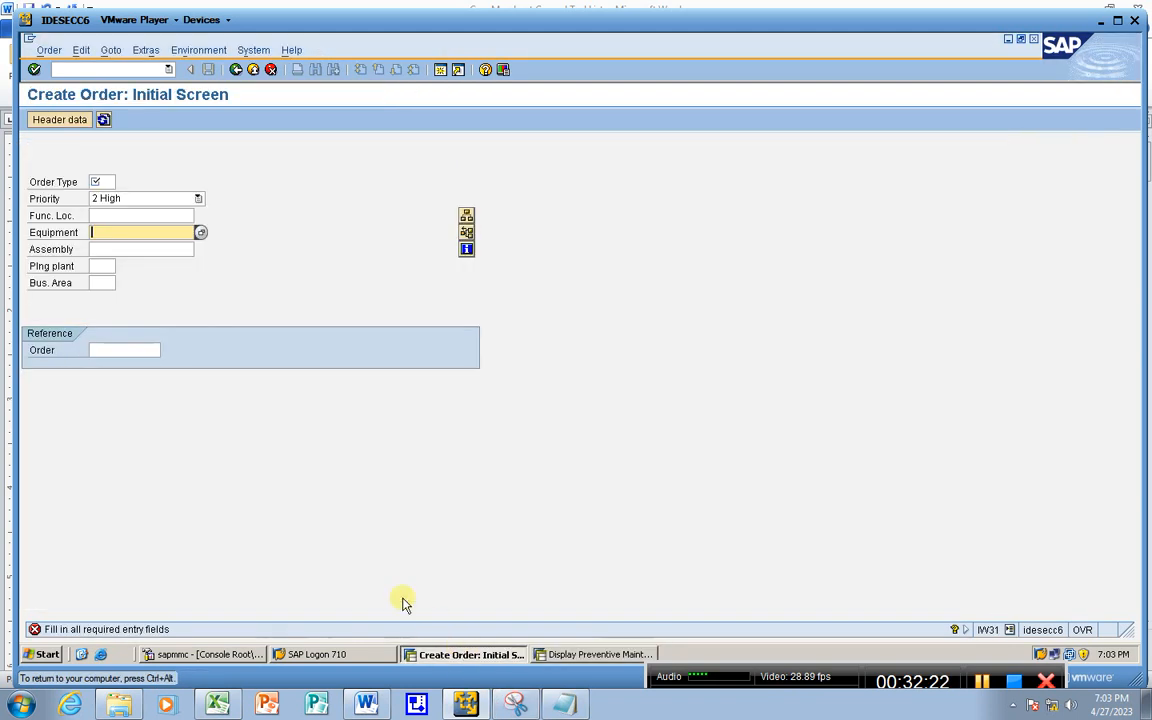
pyautogui.hotkey('ctrl', 'v')
# Step: Choose PM01 Maintenance Order as the new order's type and acknowledge the execution date message
pyautogui.click(98, 181)
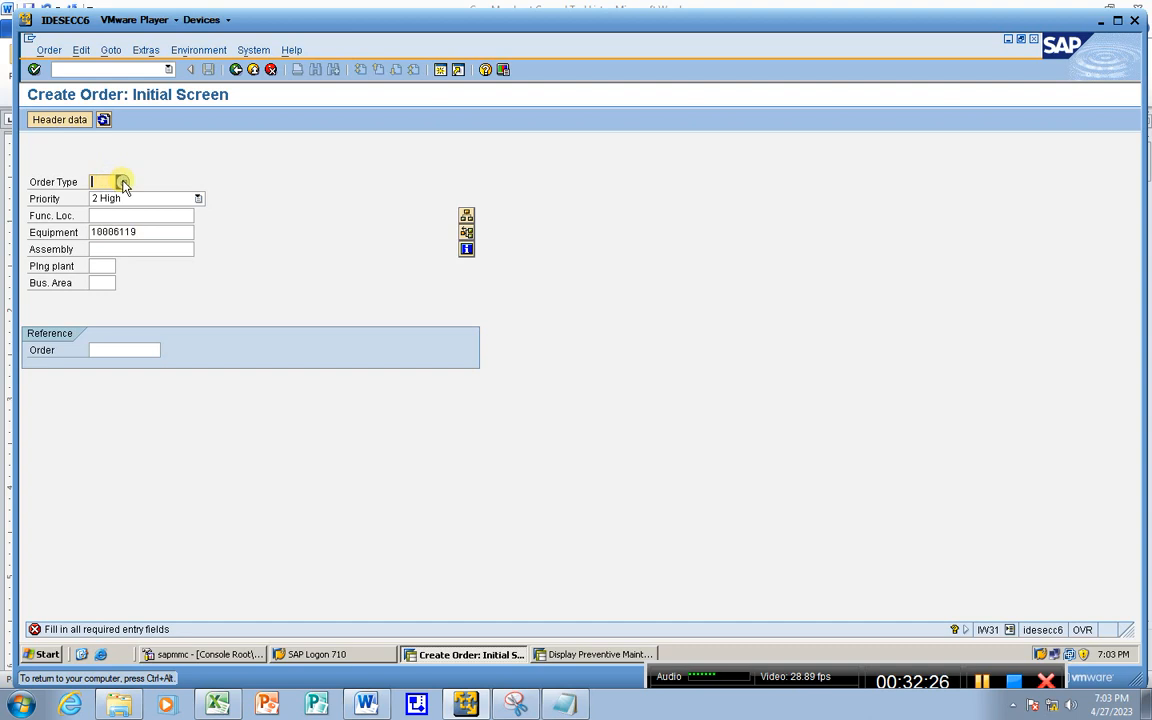
pyautogui.click(121, 182)
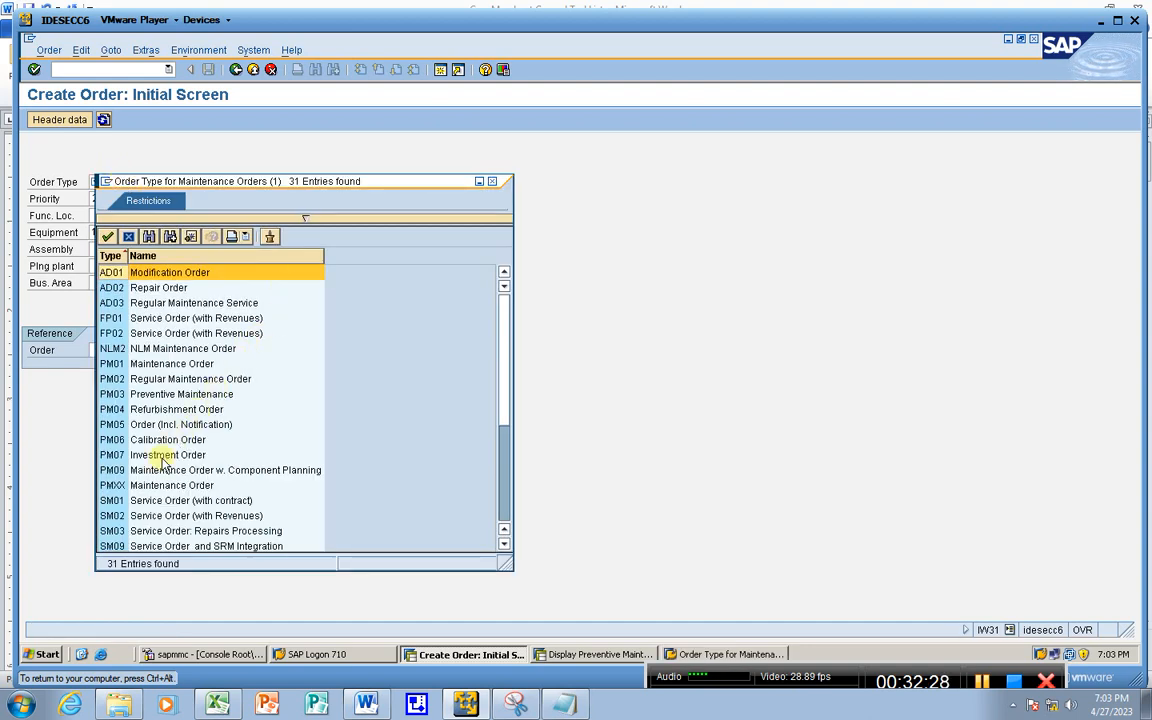
pyautogui.click(129, 367)
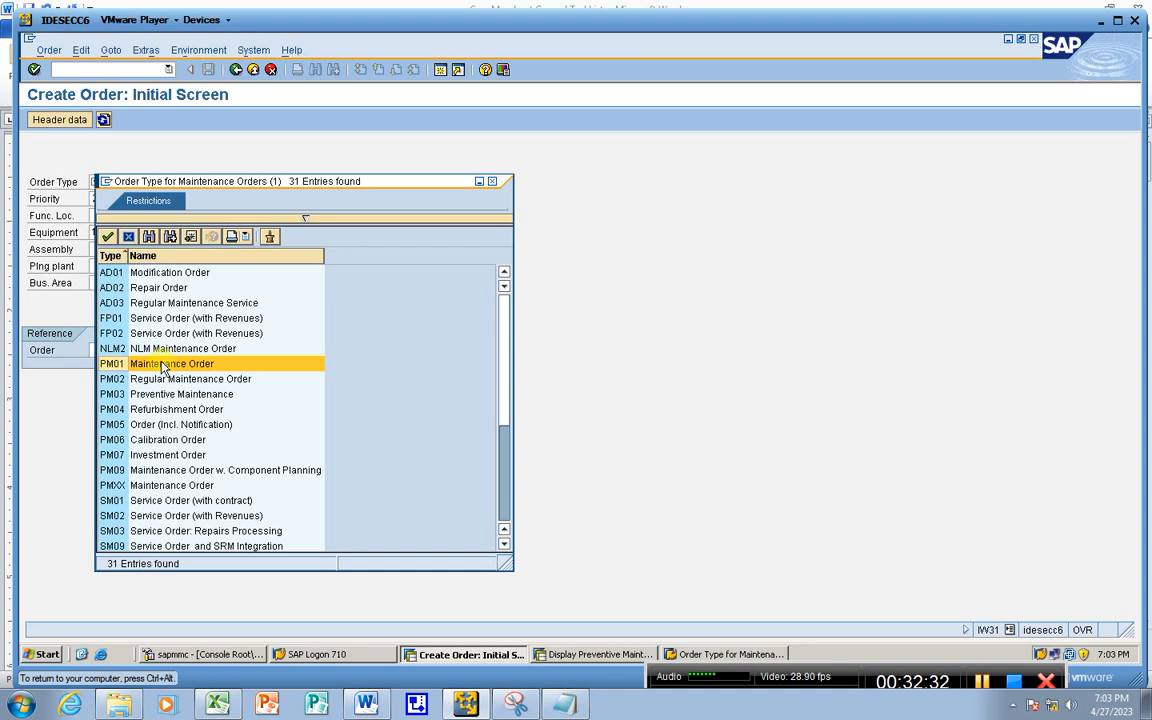
pyautogui.doubleClick(163, 366)
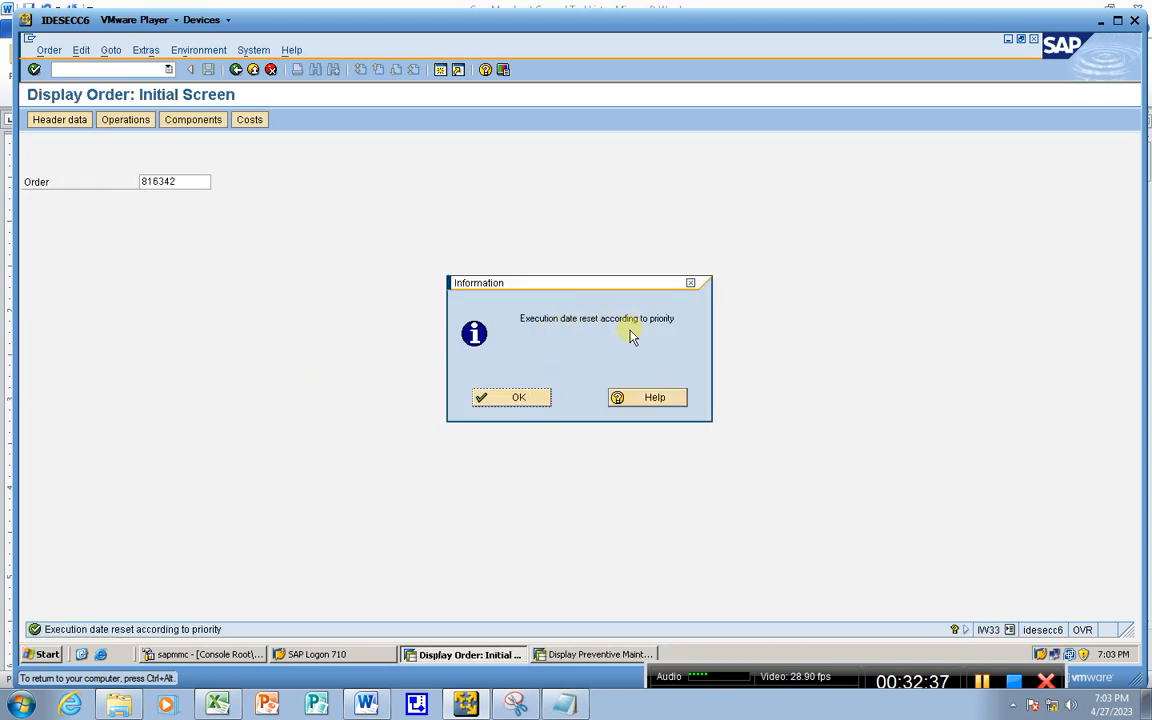
pyautogui.click(518, 398)
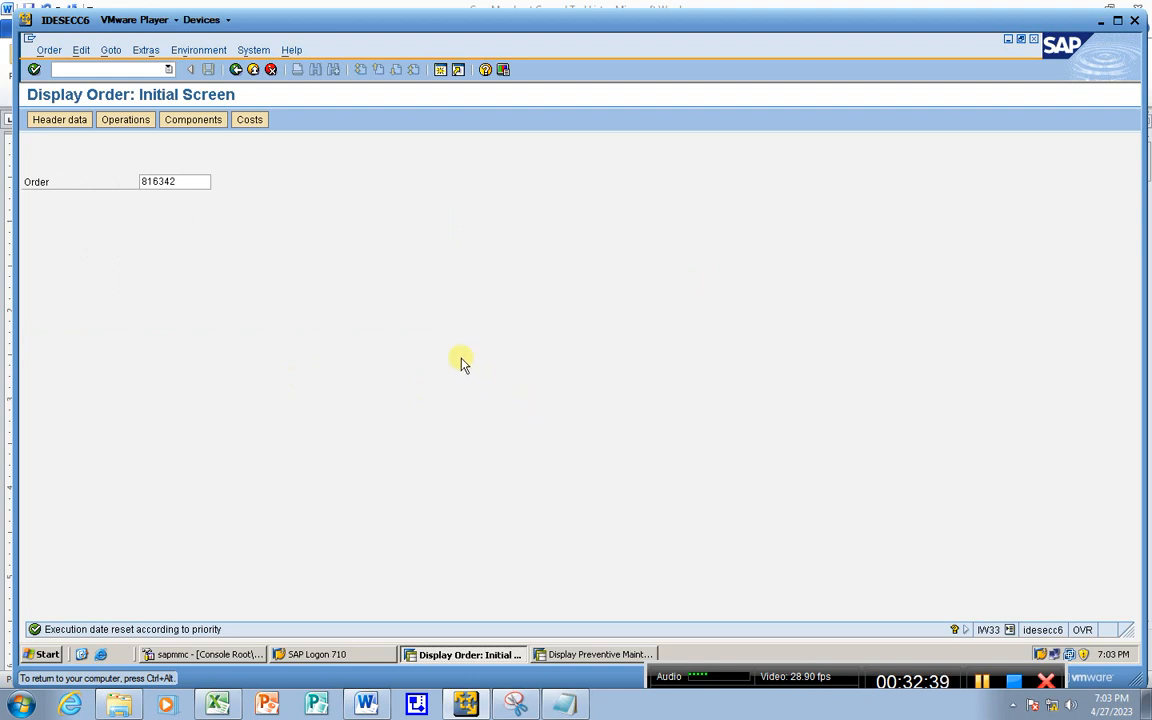
# Step: Display the preventive maintenance order in this session and compare it with the same order in the other session
pyautogui.press('Return')
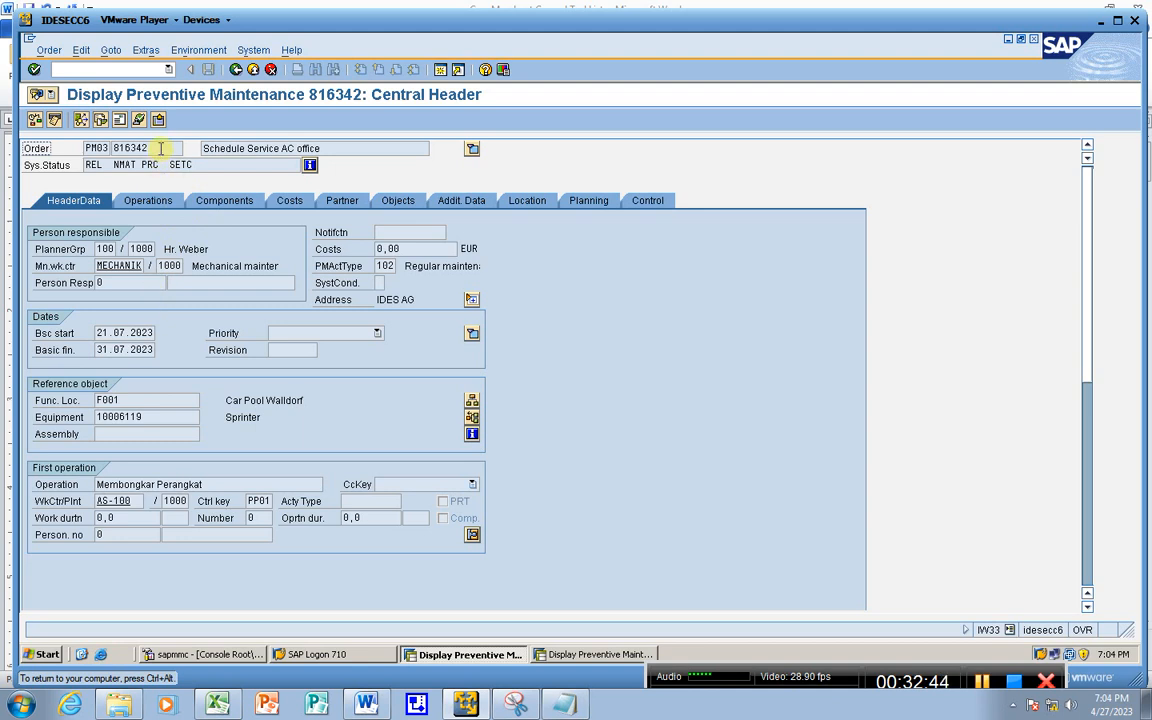
pyautogui.click(555, 654)
pyautogui.click(500, 655)
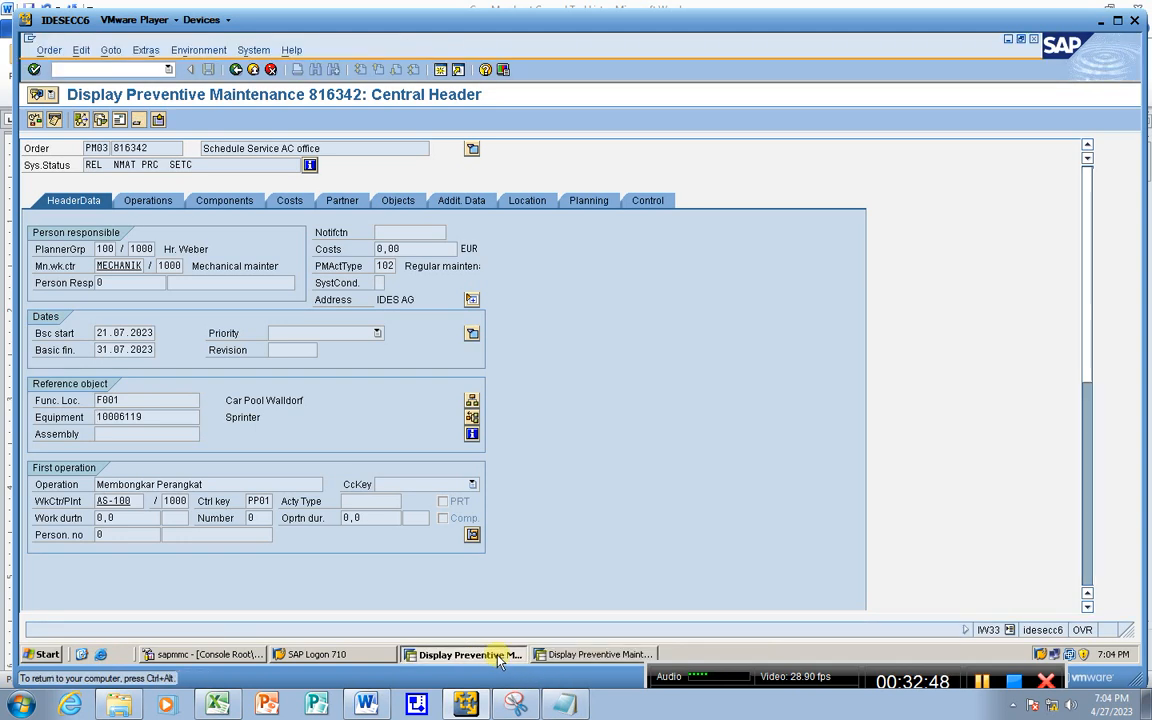
pyautogui.click(547, 655)
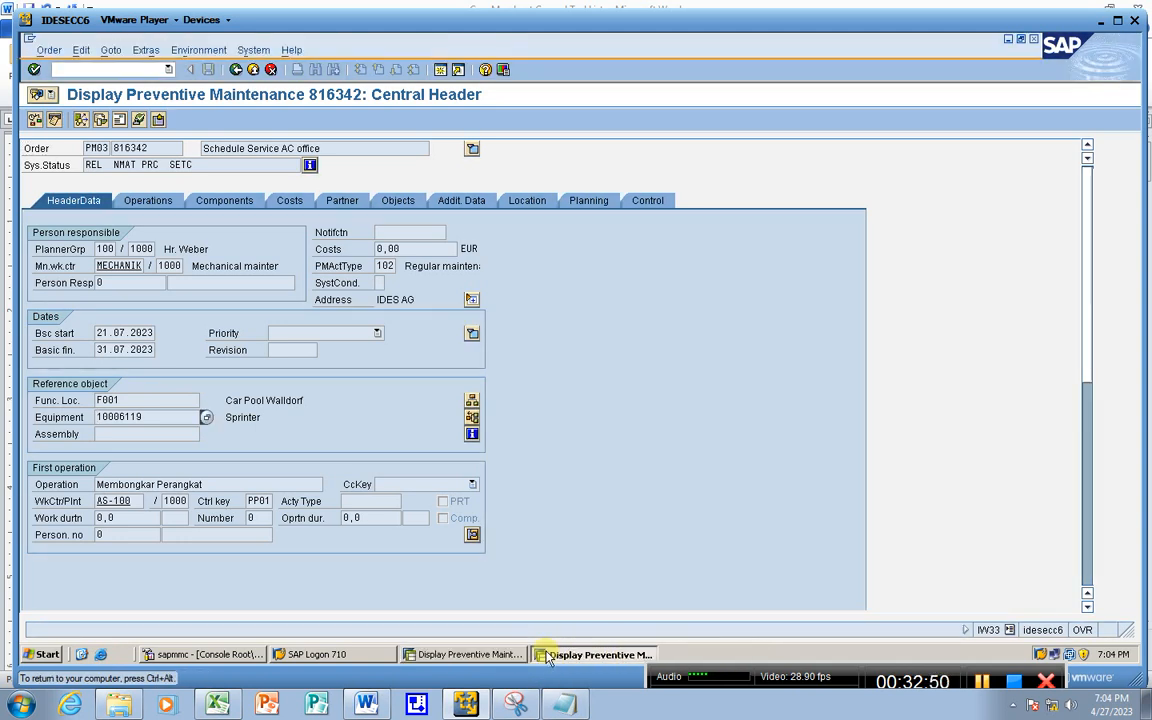
pyautogui.click(485, 655)
pyautogui.click(560, 655)
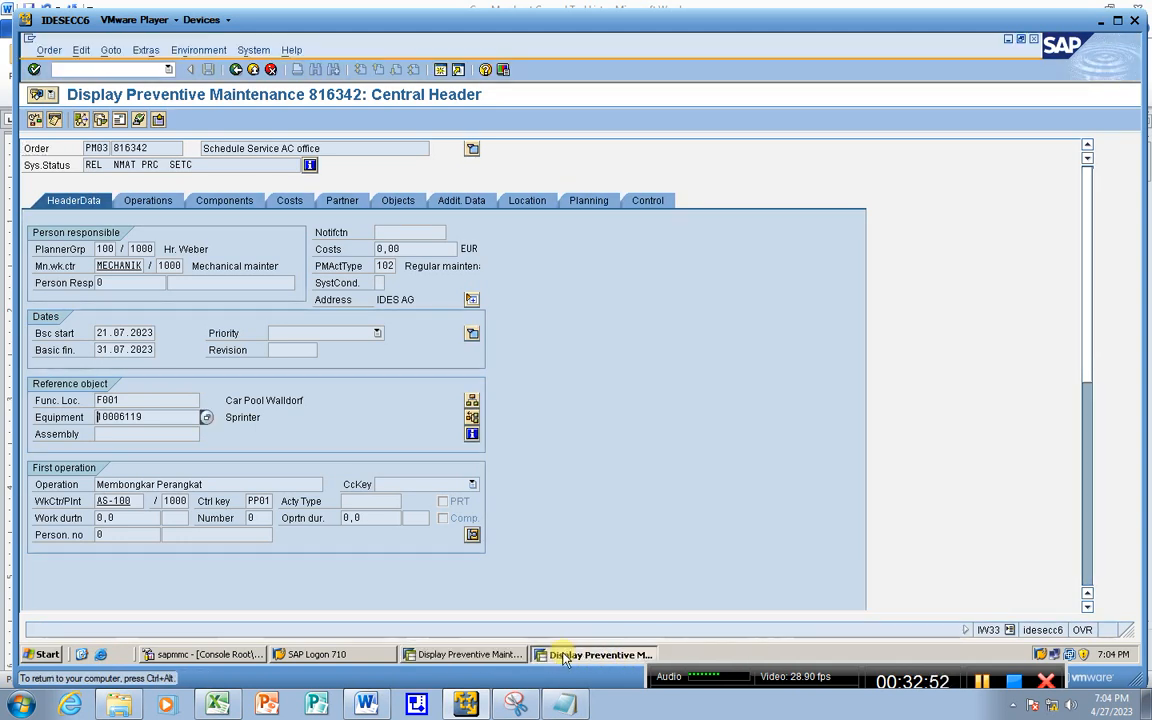
pyautogui.click(476, 655)
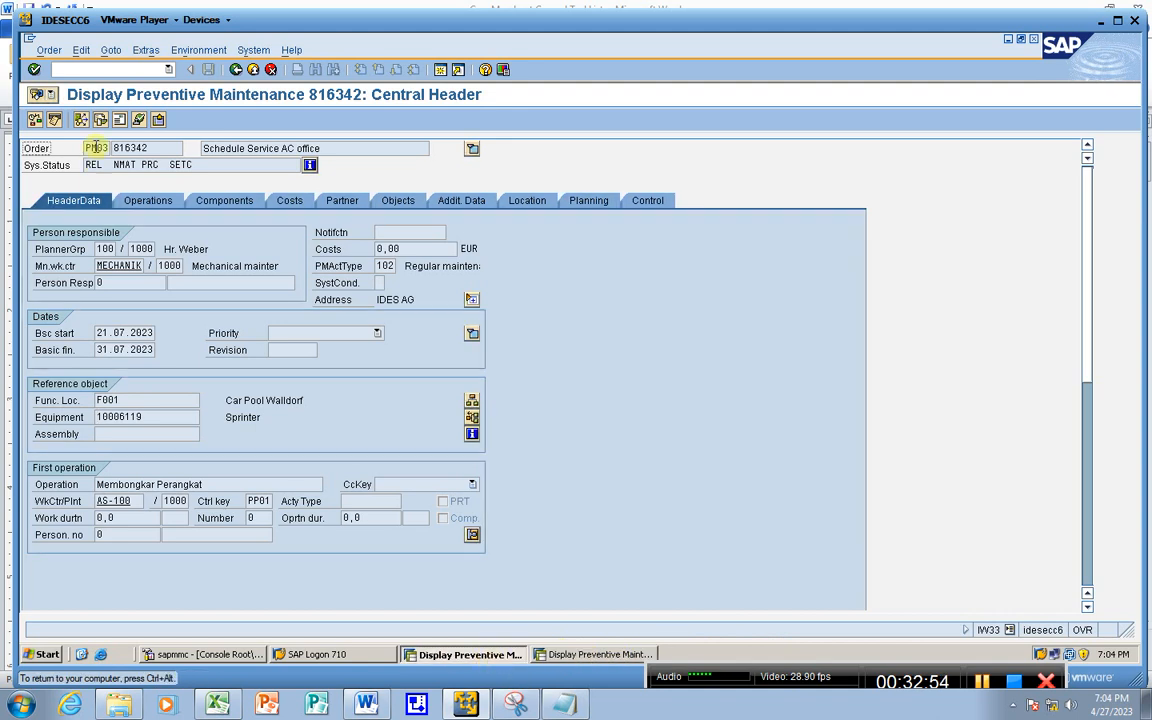
# Step: Leave the order display for the SAP Easy Access screen and start transaction IW31
pyautogui.click(87, 70)
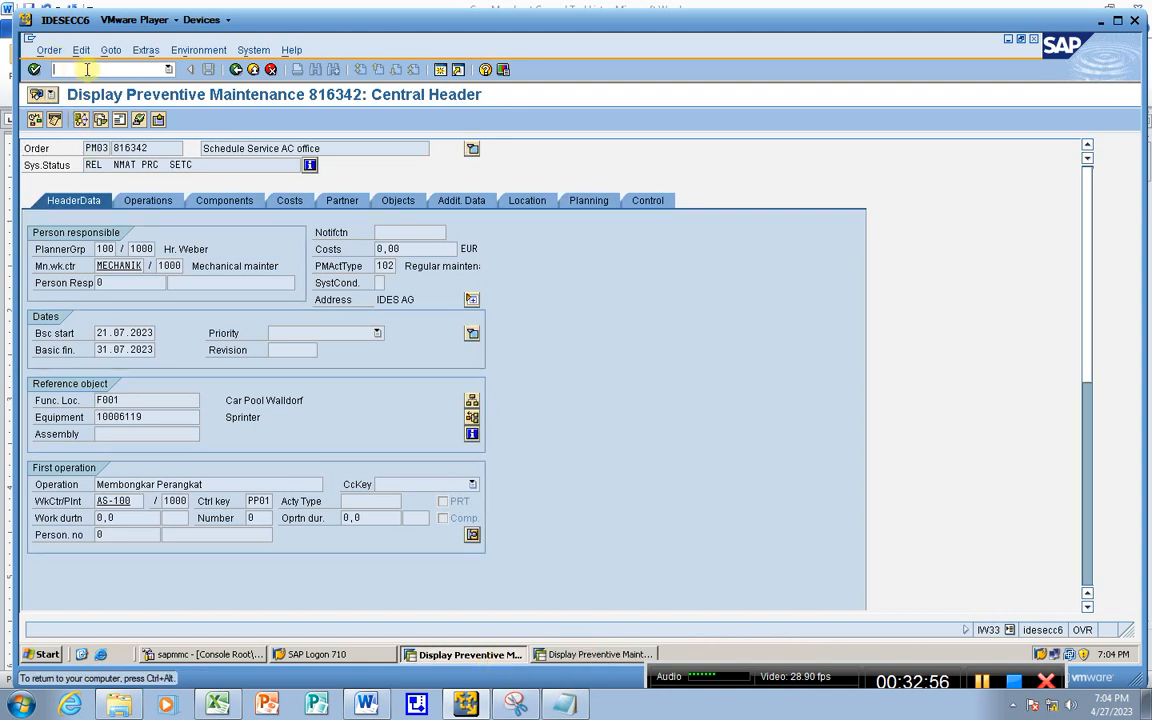
pyautogui.write('/n')
pyautogui.press('Return')
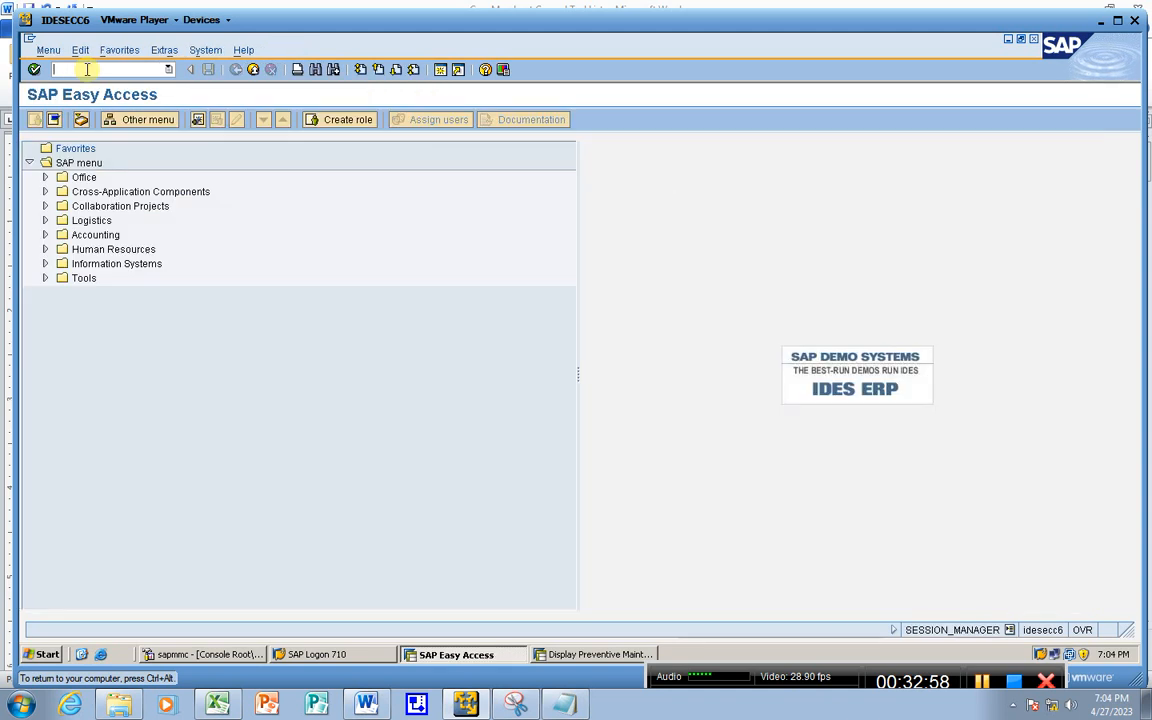
pyautogui.write('iw31')
pyautogui.press('Return')
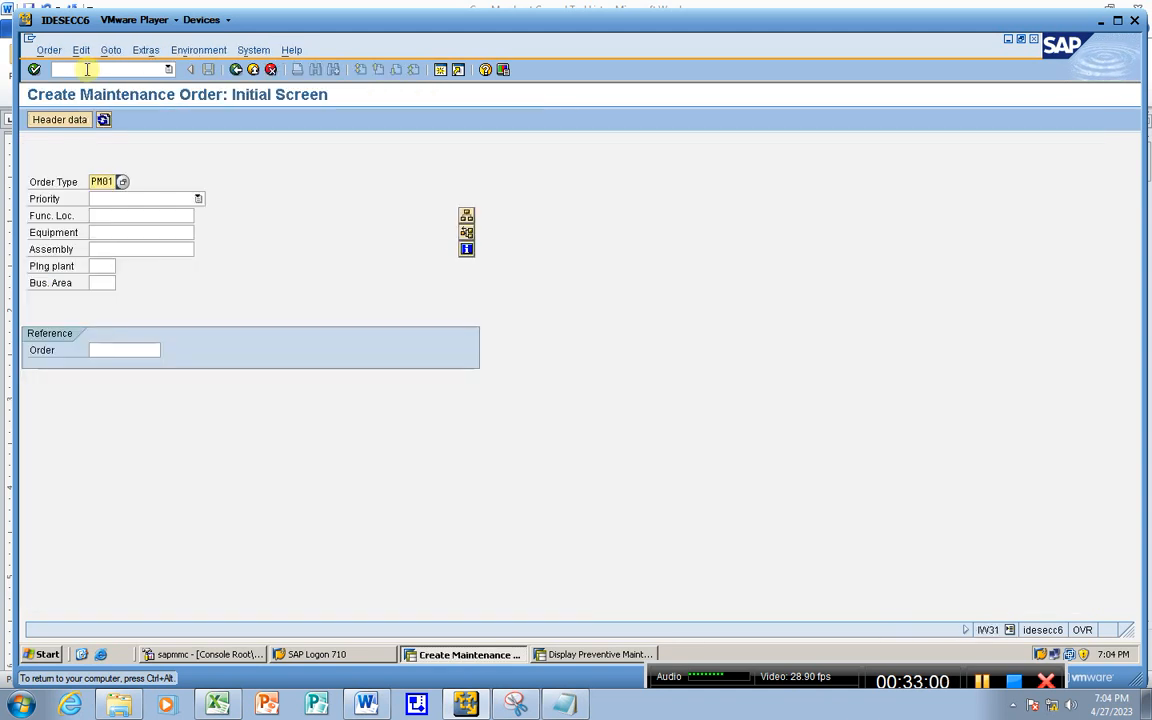
# Step: Enter equipment 10006119 and planning plant 1000 for the PM01 order and continue to its central header
pyautogui.click(106, 232)
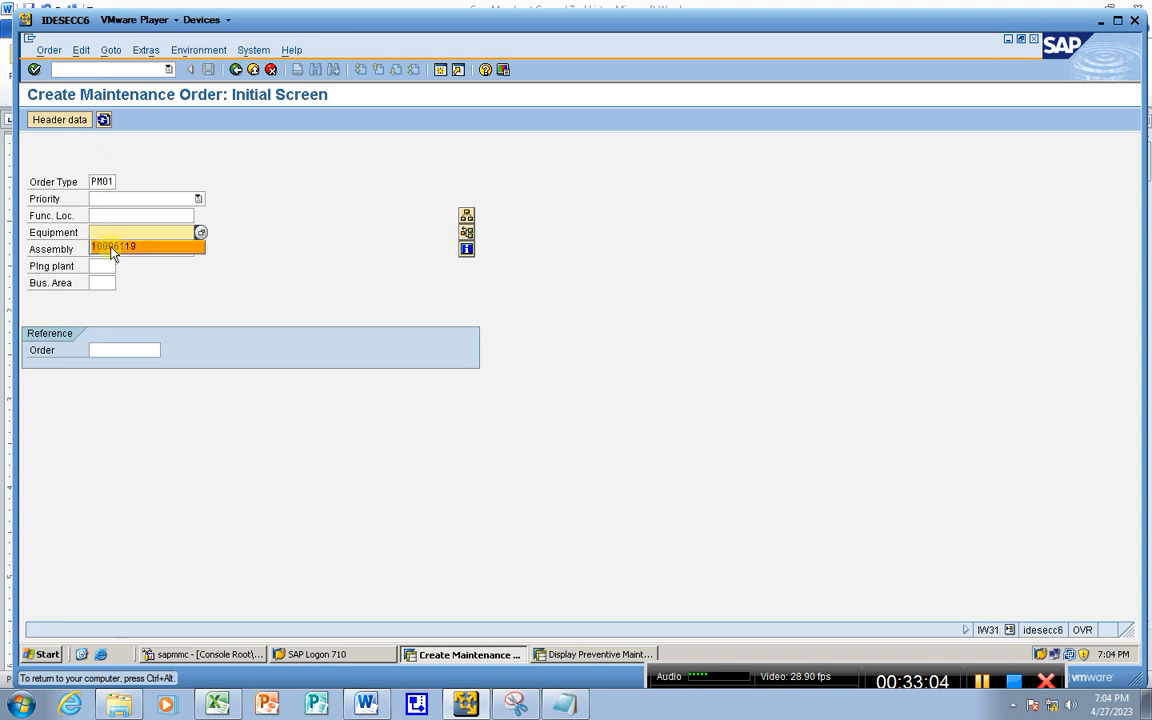
pyautogui.click(110, 246)
pyautogui.click(97, 266)
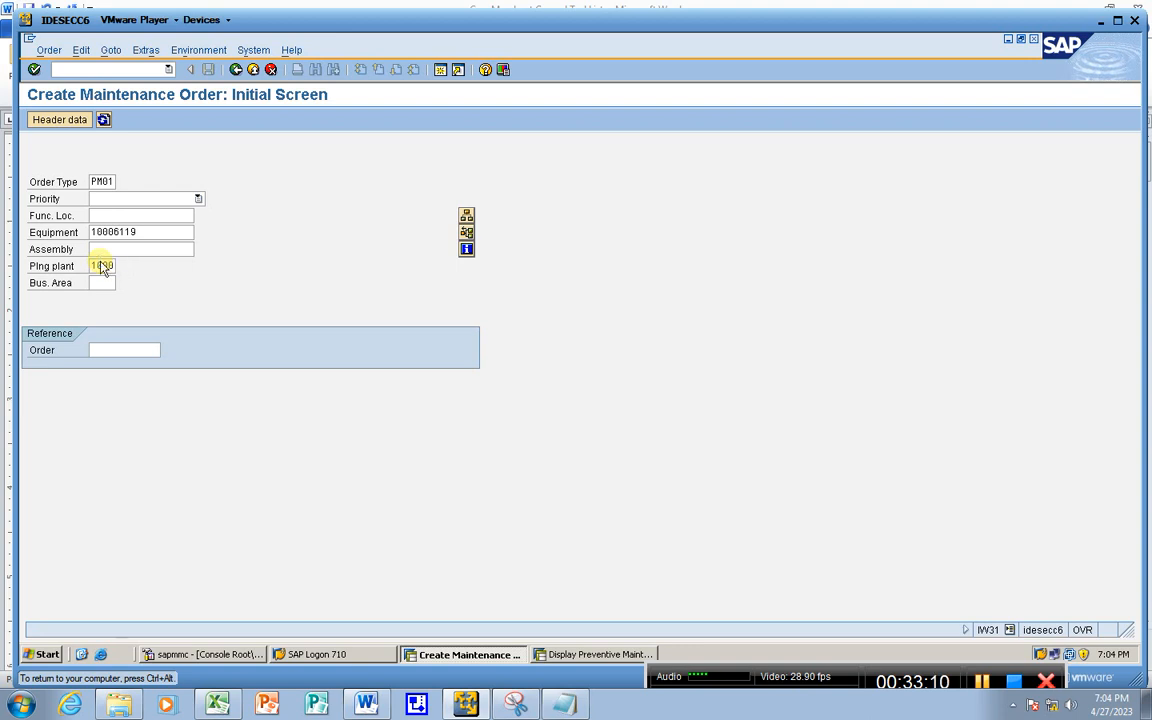
pyautogui.press('Return')
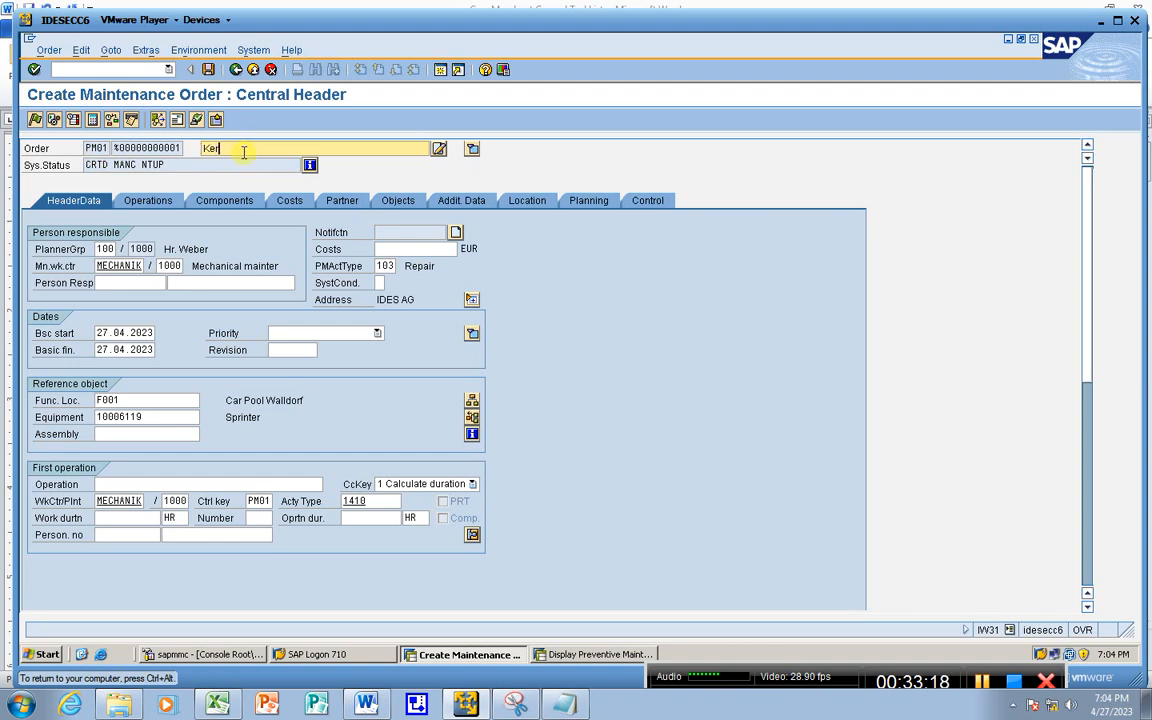
# Step: Enter Kerusakan AC as the new PM01 order's description and open its operation overview
pyautogui.write('Kerusakan AC')
pyautogui.click(149, 418)
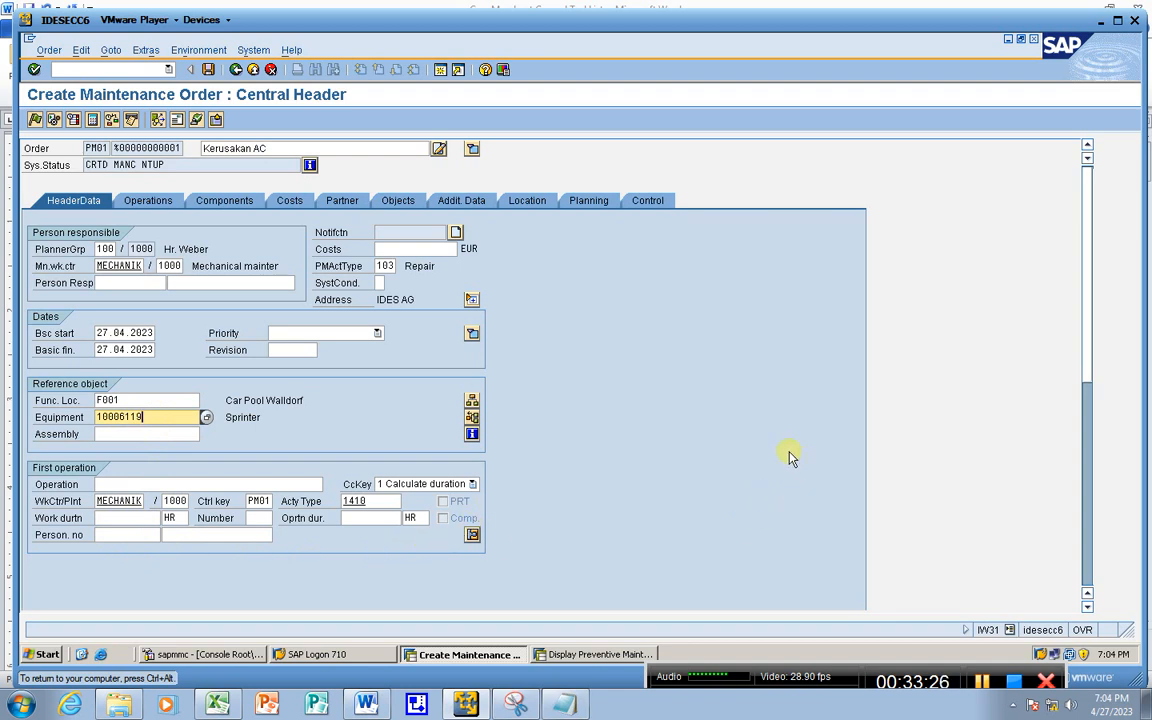
pyautogui.click(142, 208)
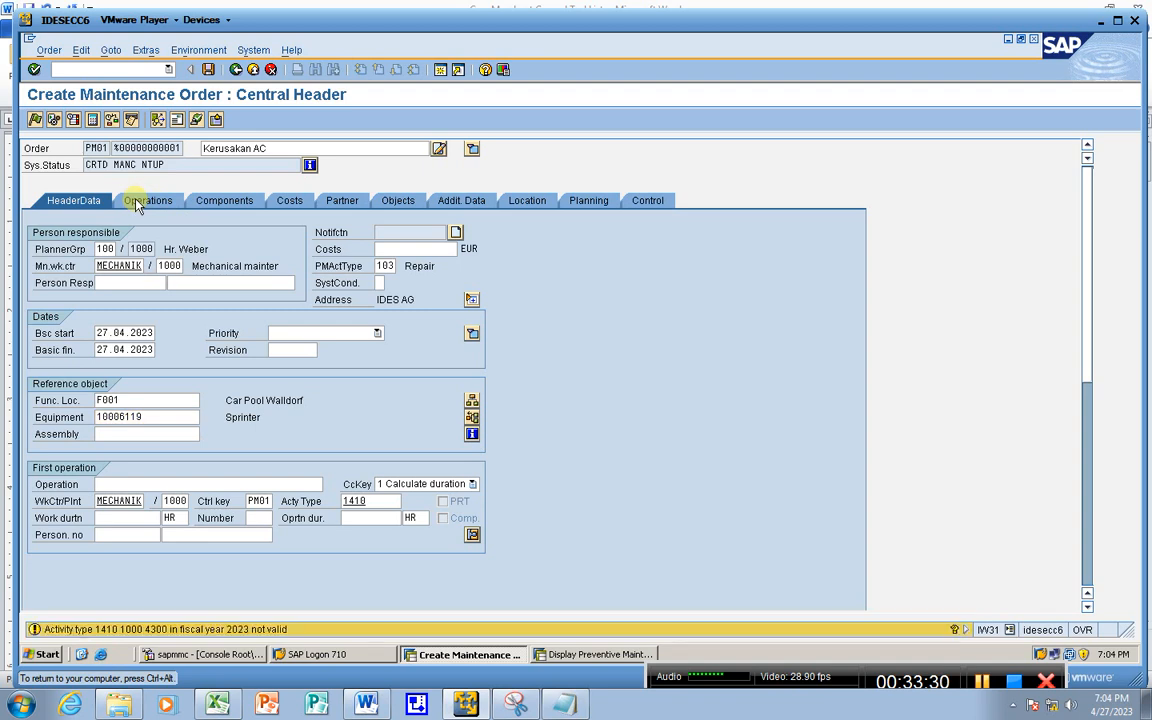
pyautogui.press('Return')
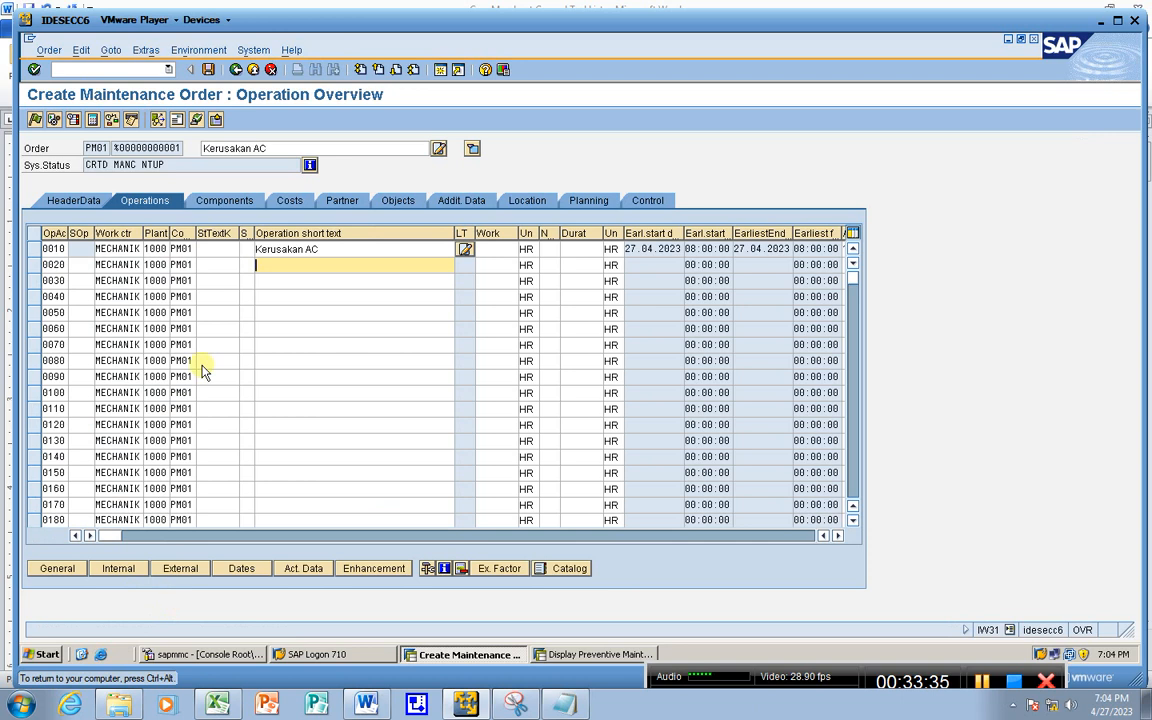
pyautogui.click(310, 249)
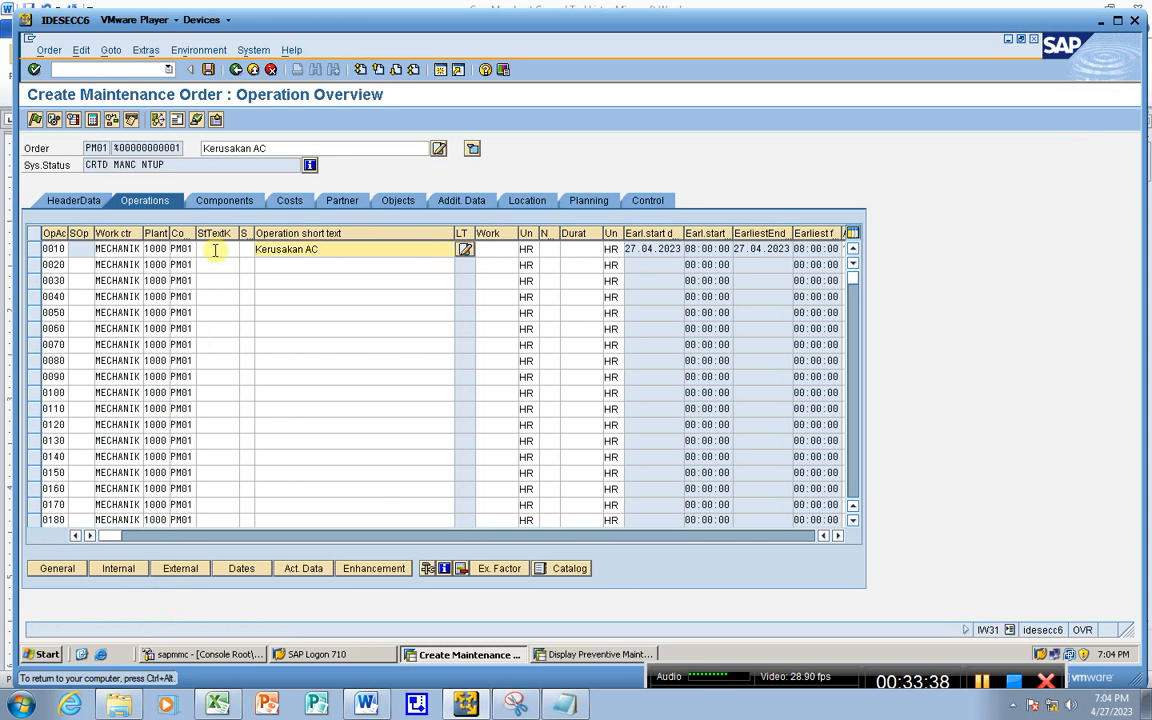
# Step: Switch to the session displaying the preventive maintenance order and review its operation overview
pyautogui.click(577, 656)
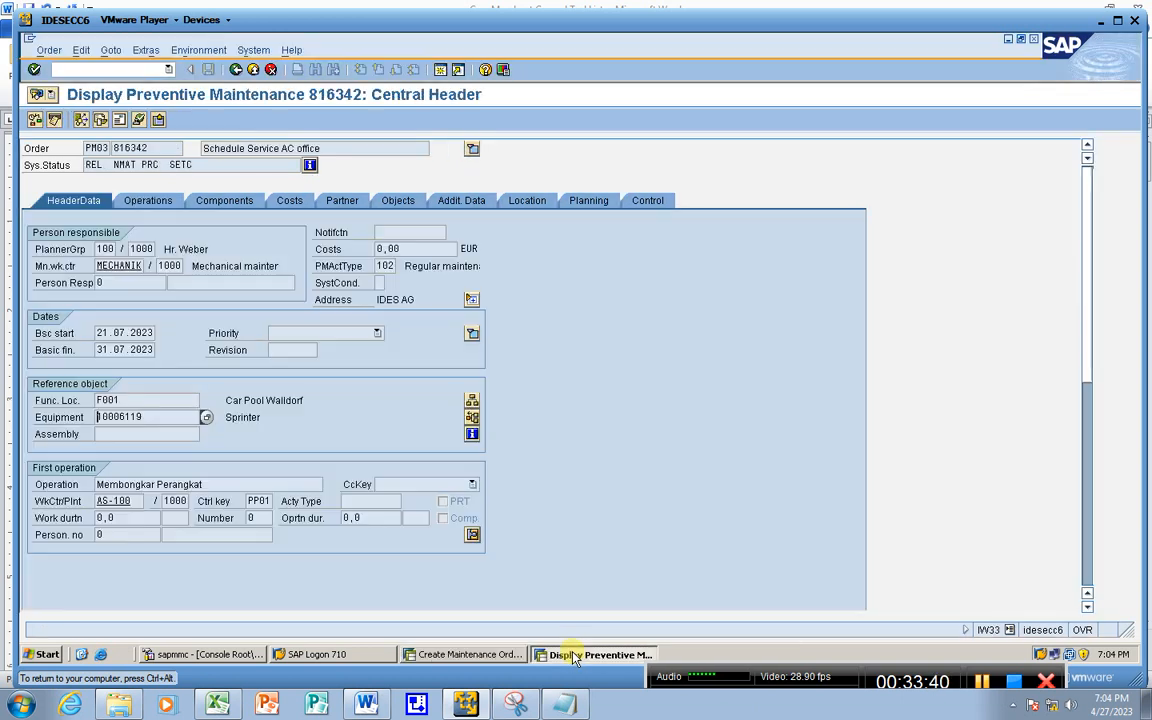
pyautogui.click(163, 203)
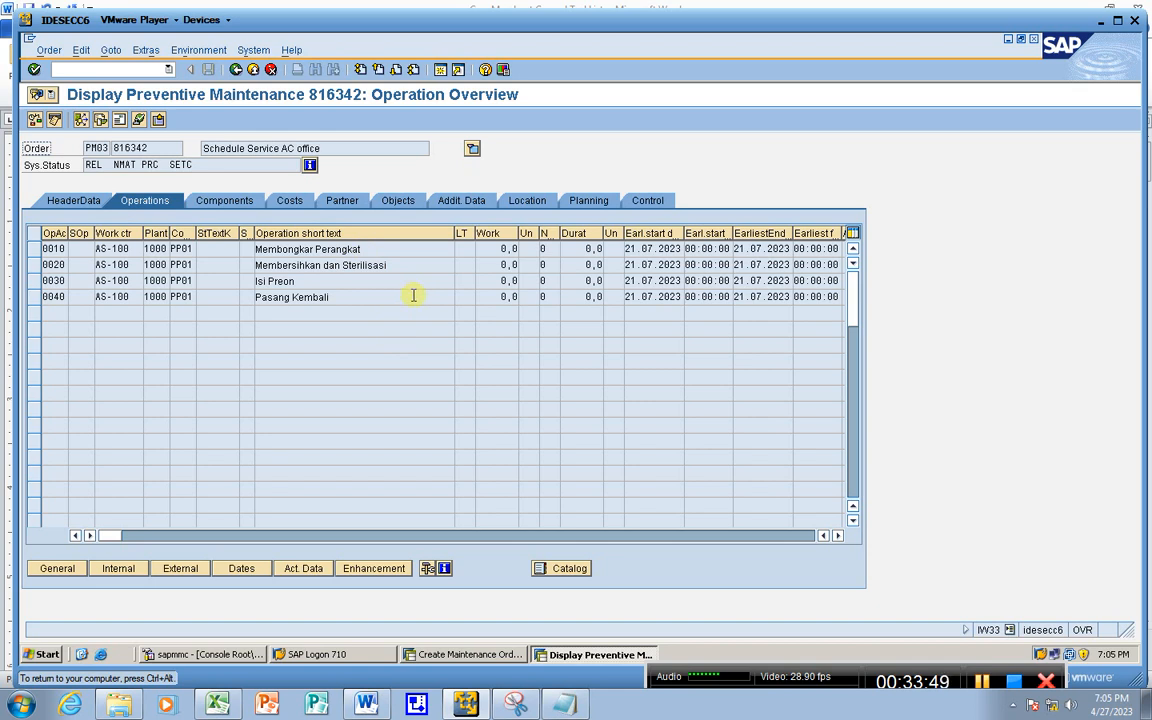
# Step: Run transaction IW38 with completed orders included and the period's start date cleared, and look through the order list
pyautogui.click(94, 68)
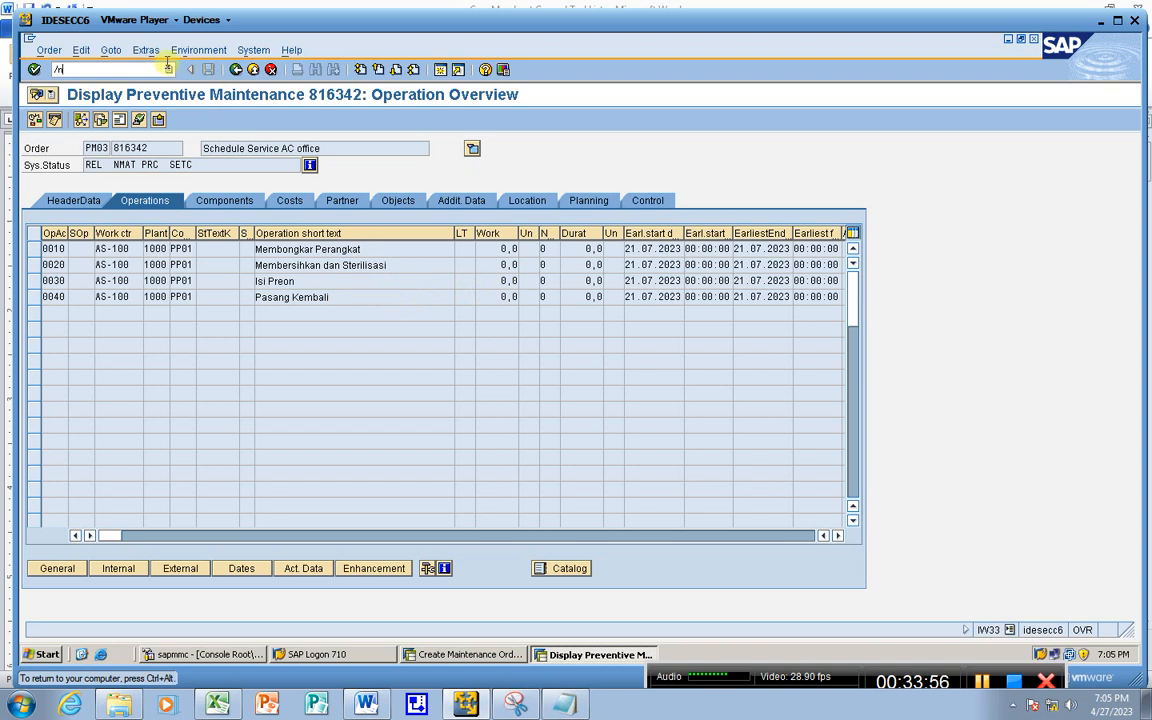
pyautogui.press('Return')
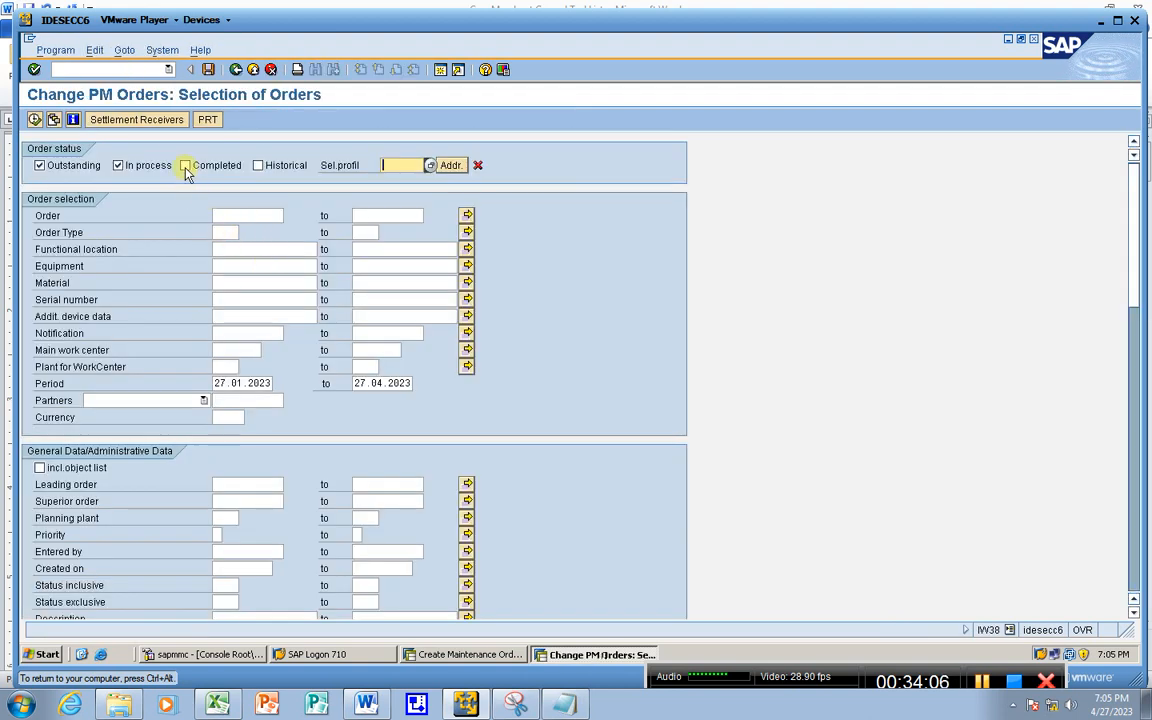
pyautogui.click(185, 166)
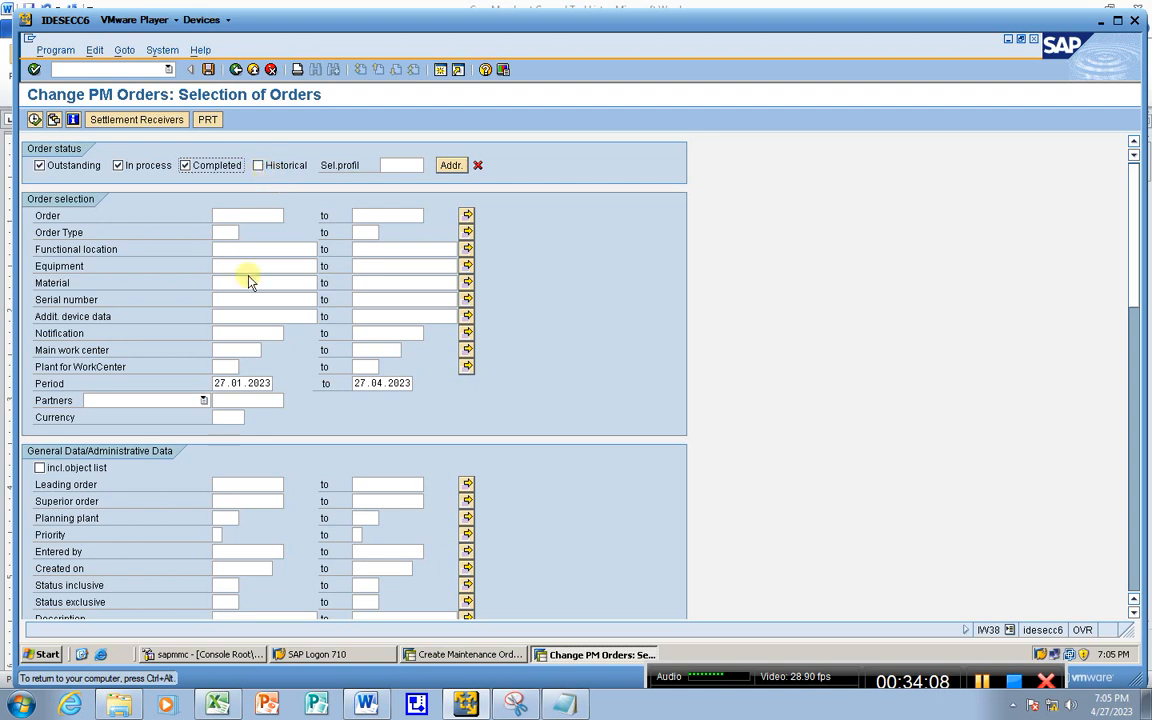
pyautogui.moveTo(216, 383); pyautogui.dragTo(296, 392)
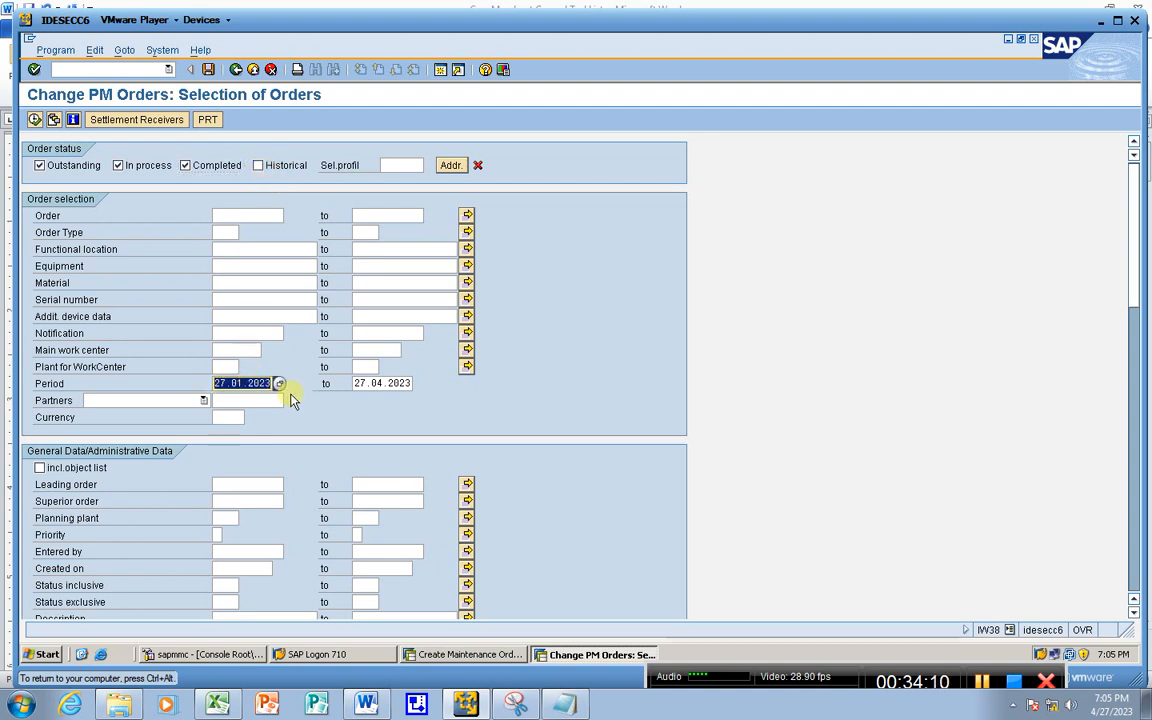
pyautogui.press('Delete')
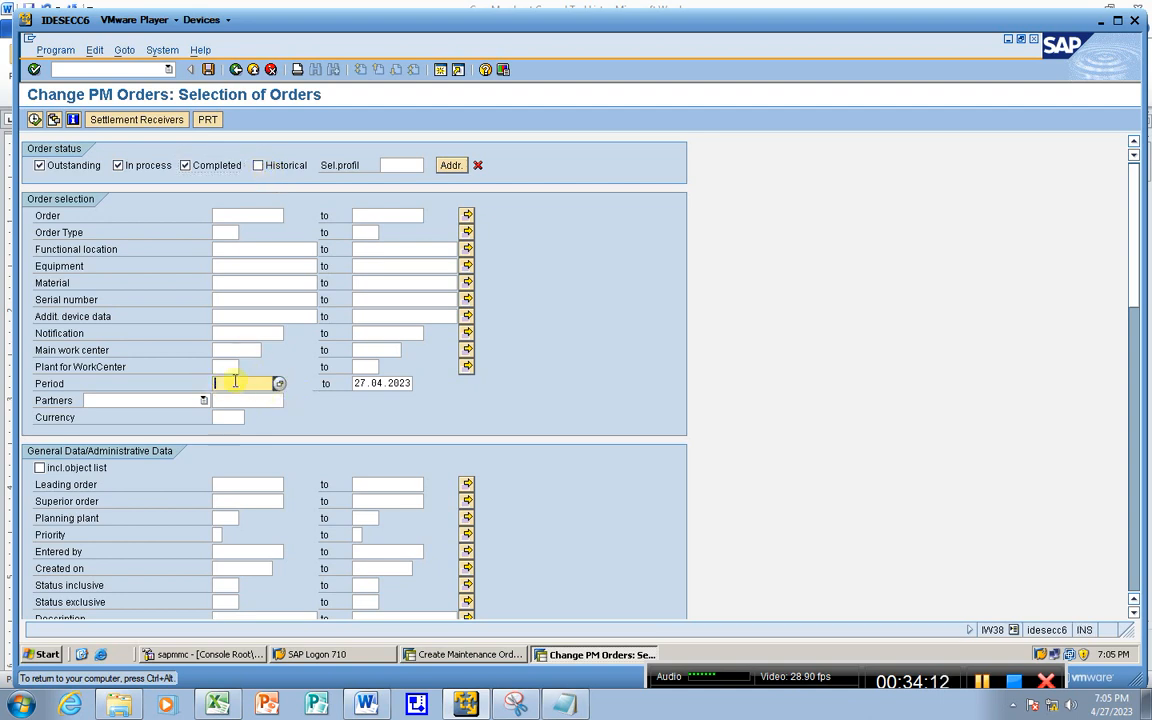
pyautogui.click(33, 119)
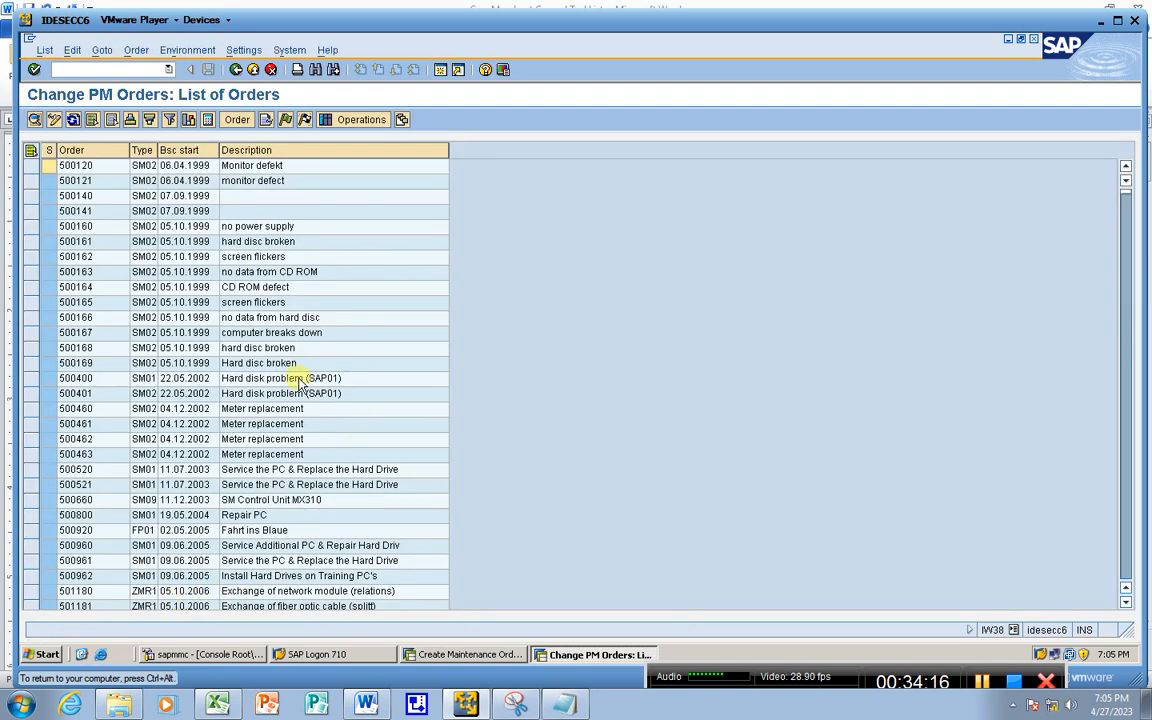
pyautogui.scroll(-10, 300, 385)
pyautogui.scroll(10, 298, 393)
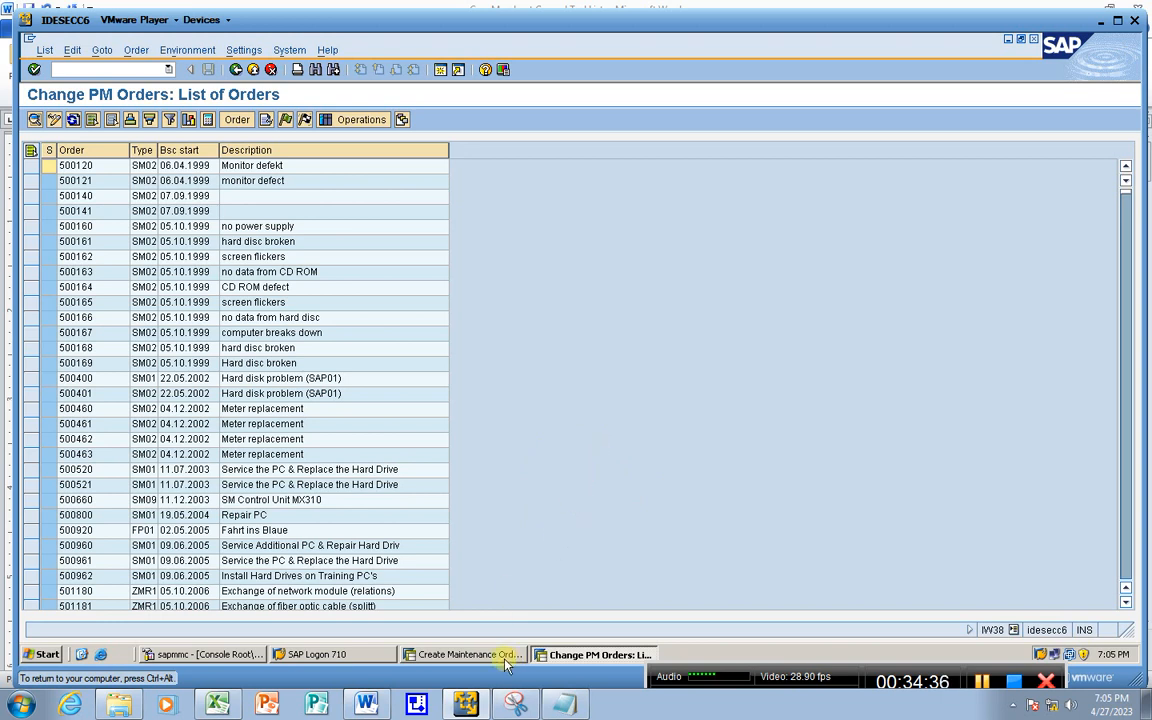
# Step: Switch to the Word document Cara Membuat General TaskList and review its IP11 maintenance strategy and package sequence sections
pyautogui.click(467, 703)
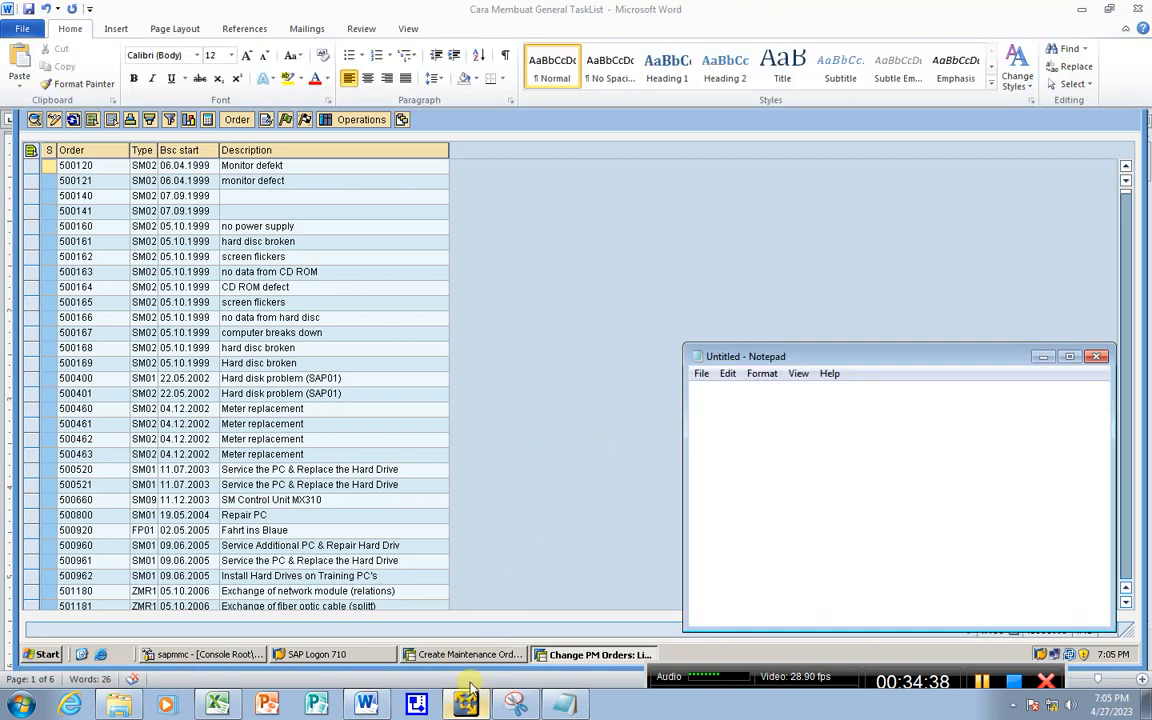
pyautogui.click(785, 255)
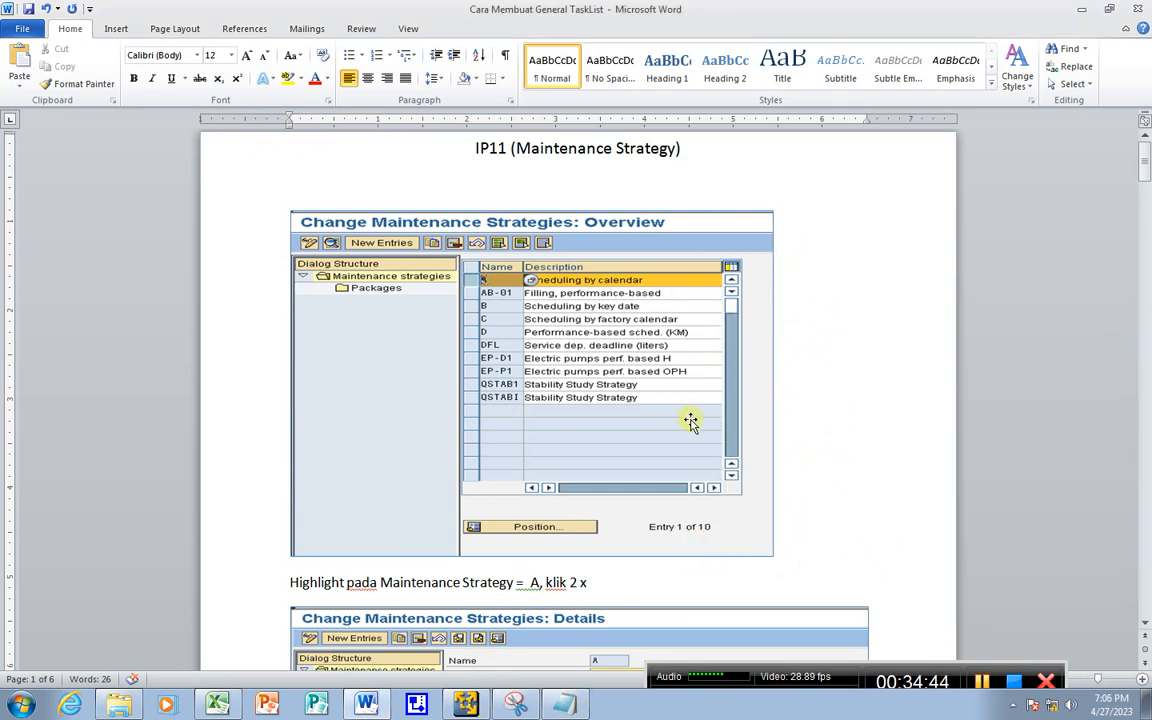
pyautogui.scroll(-3, 688, 428)
pyautogui.scroll(-3, 633, 483)
pyautogui.scroll(-3, 633, 483)
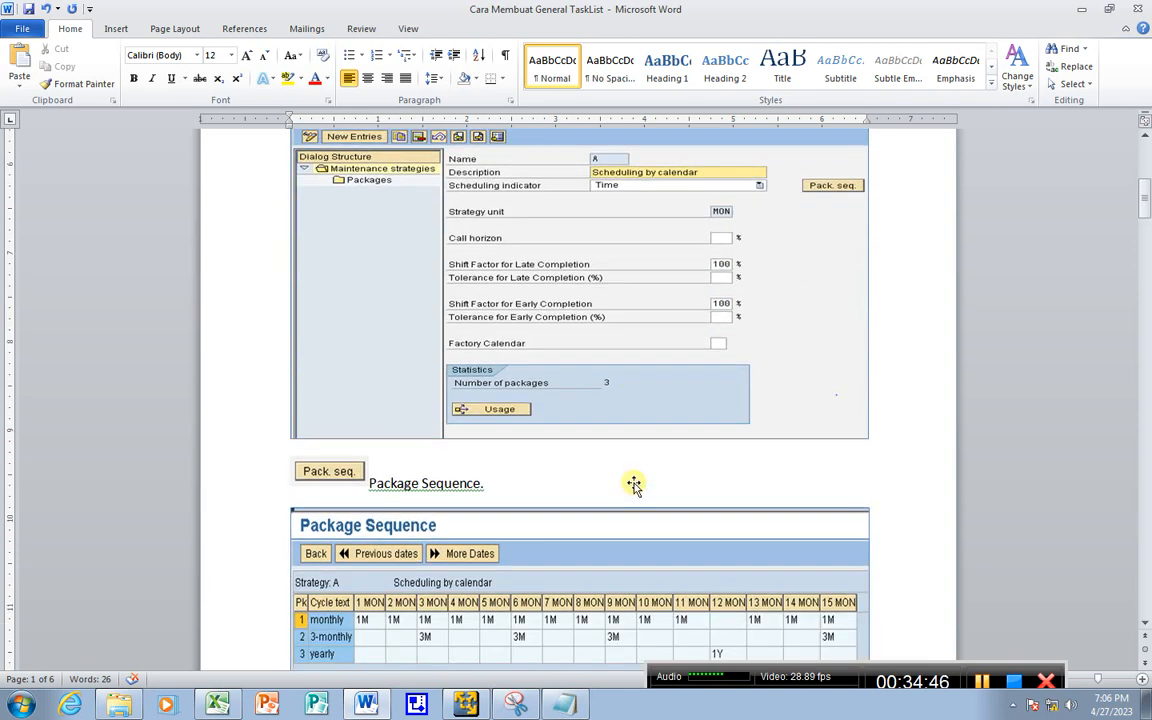
pyautogui.scroll(-2, 633, 483)
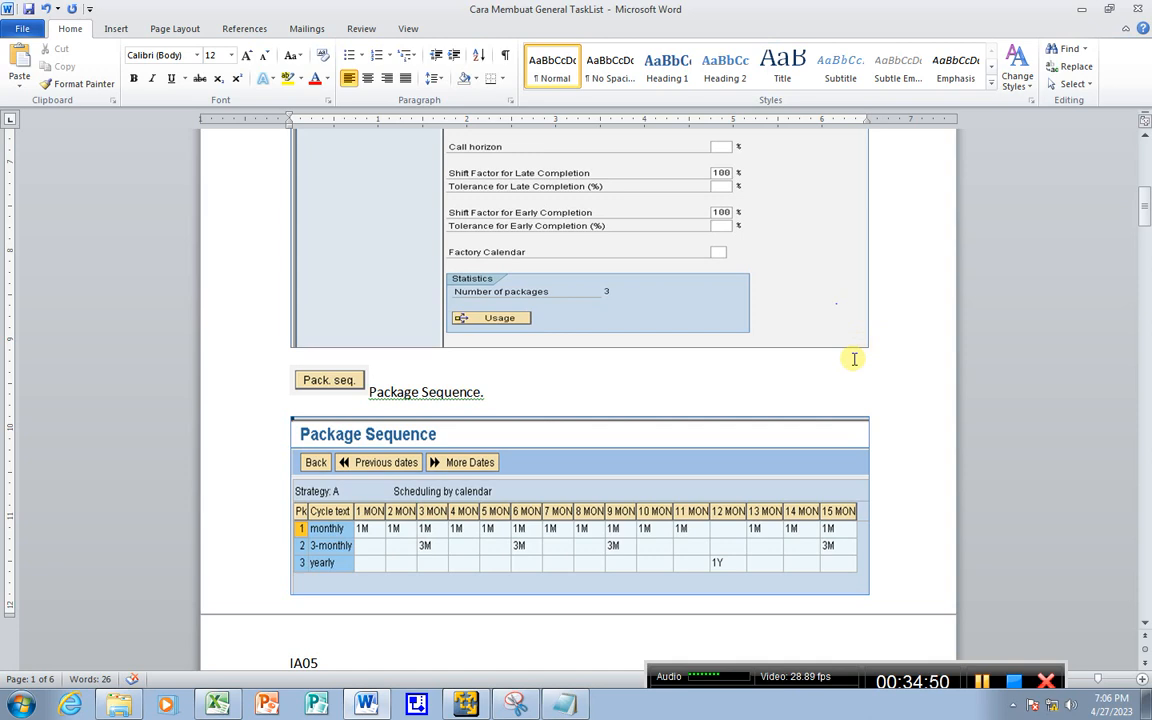
pyautogui.scroll(8, 910, 355)
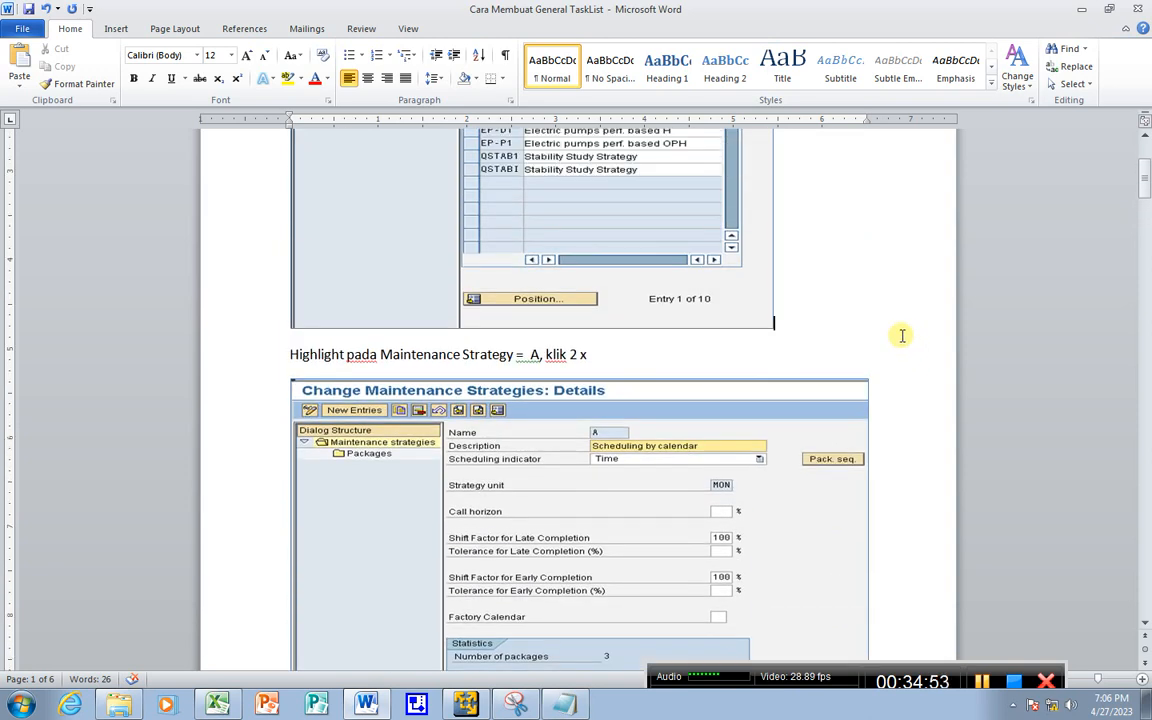